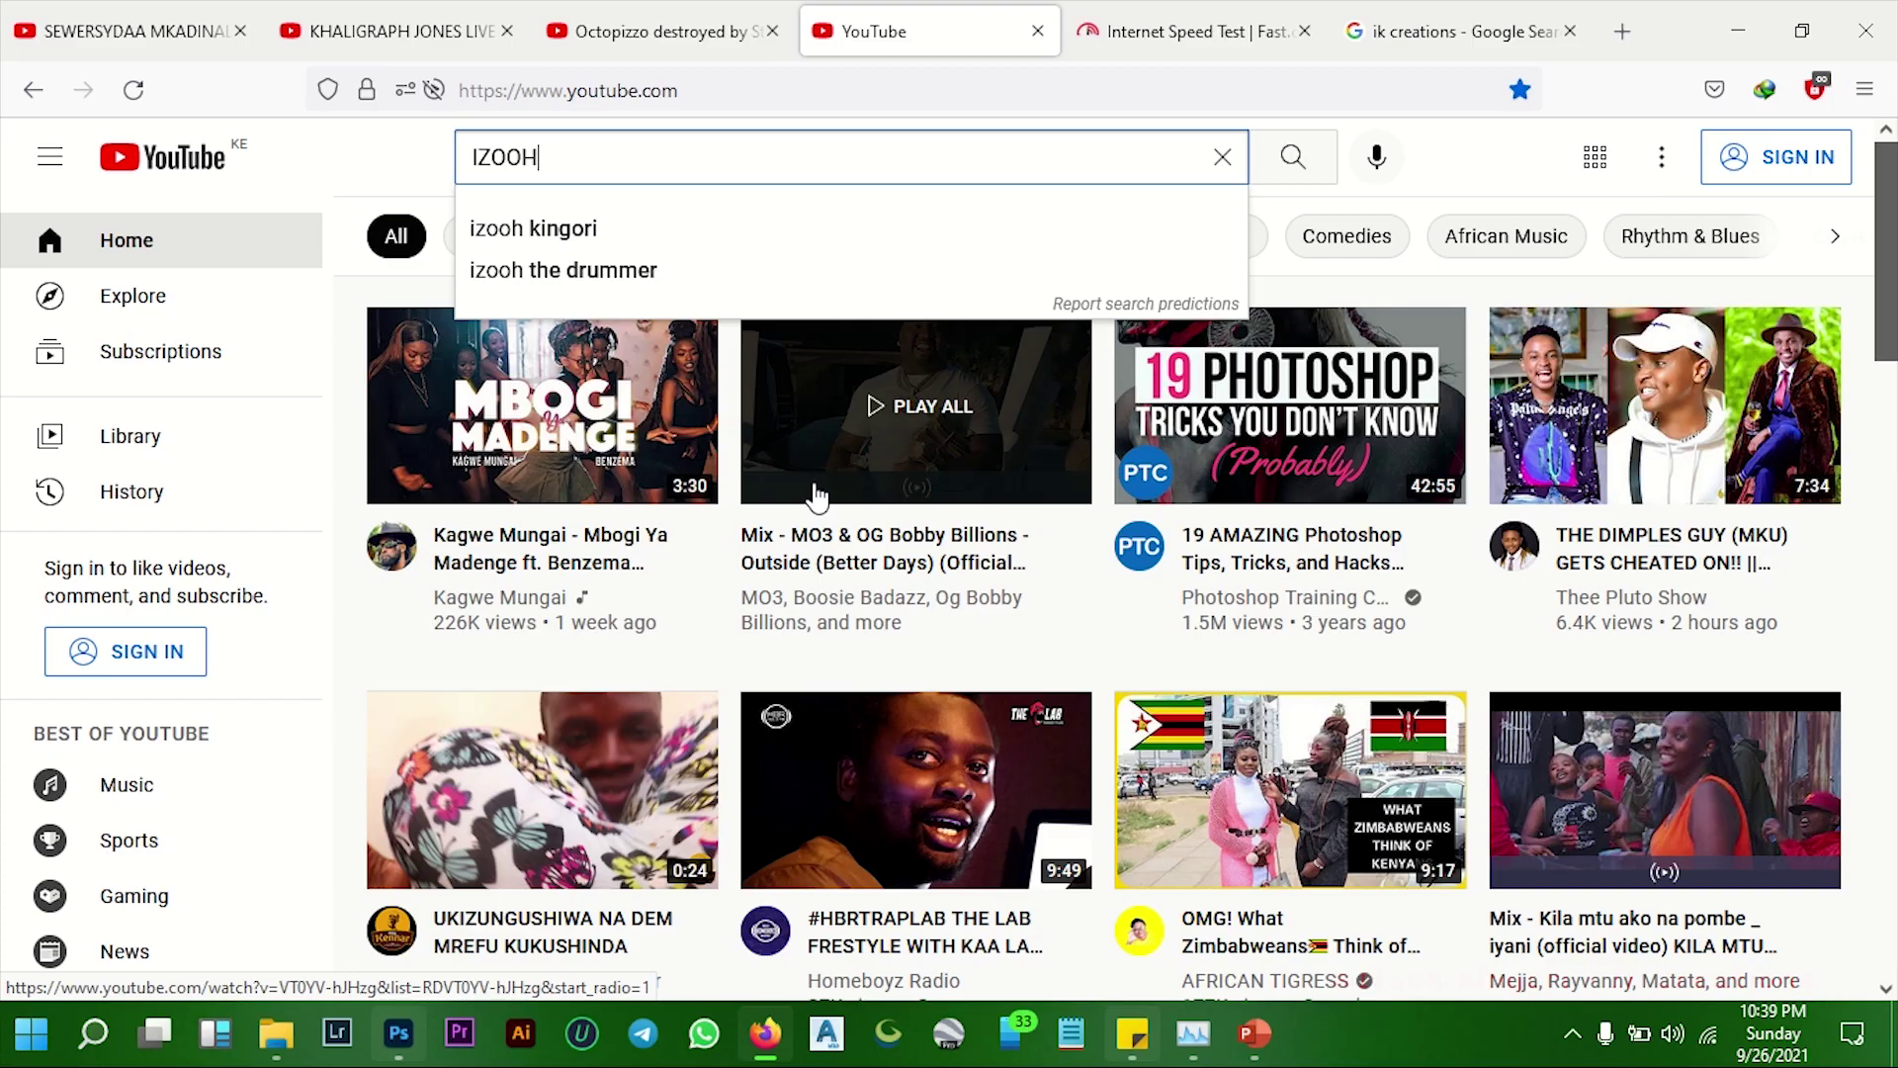
Search YouTube for 'izooh kingori' using the first search suggestion
{"action": "key", "text": "Down"}
{"action": "key", "text": "Return"}
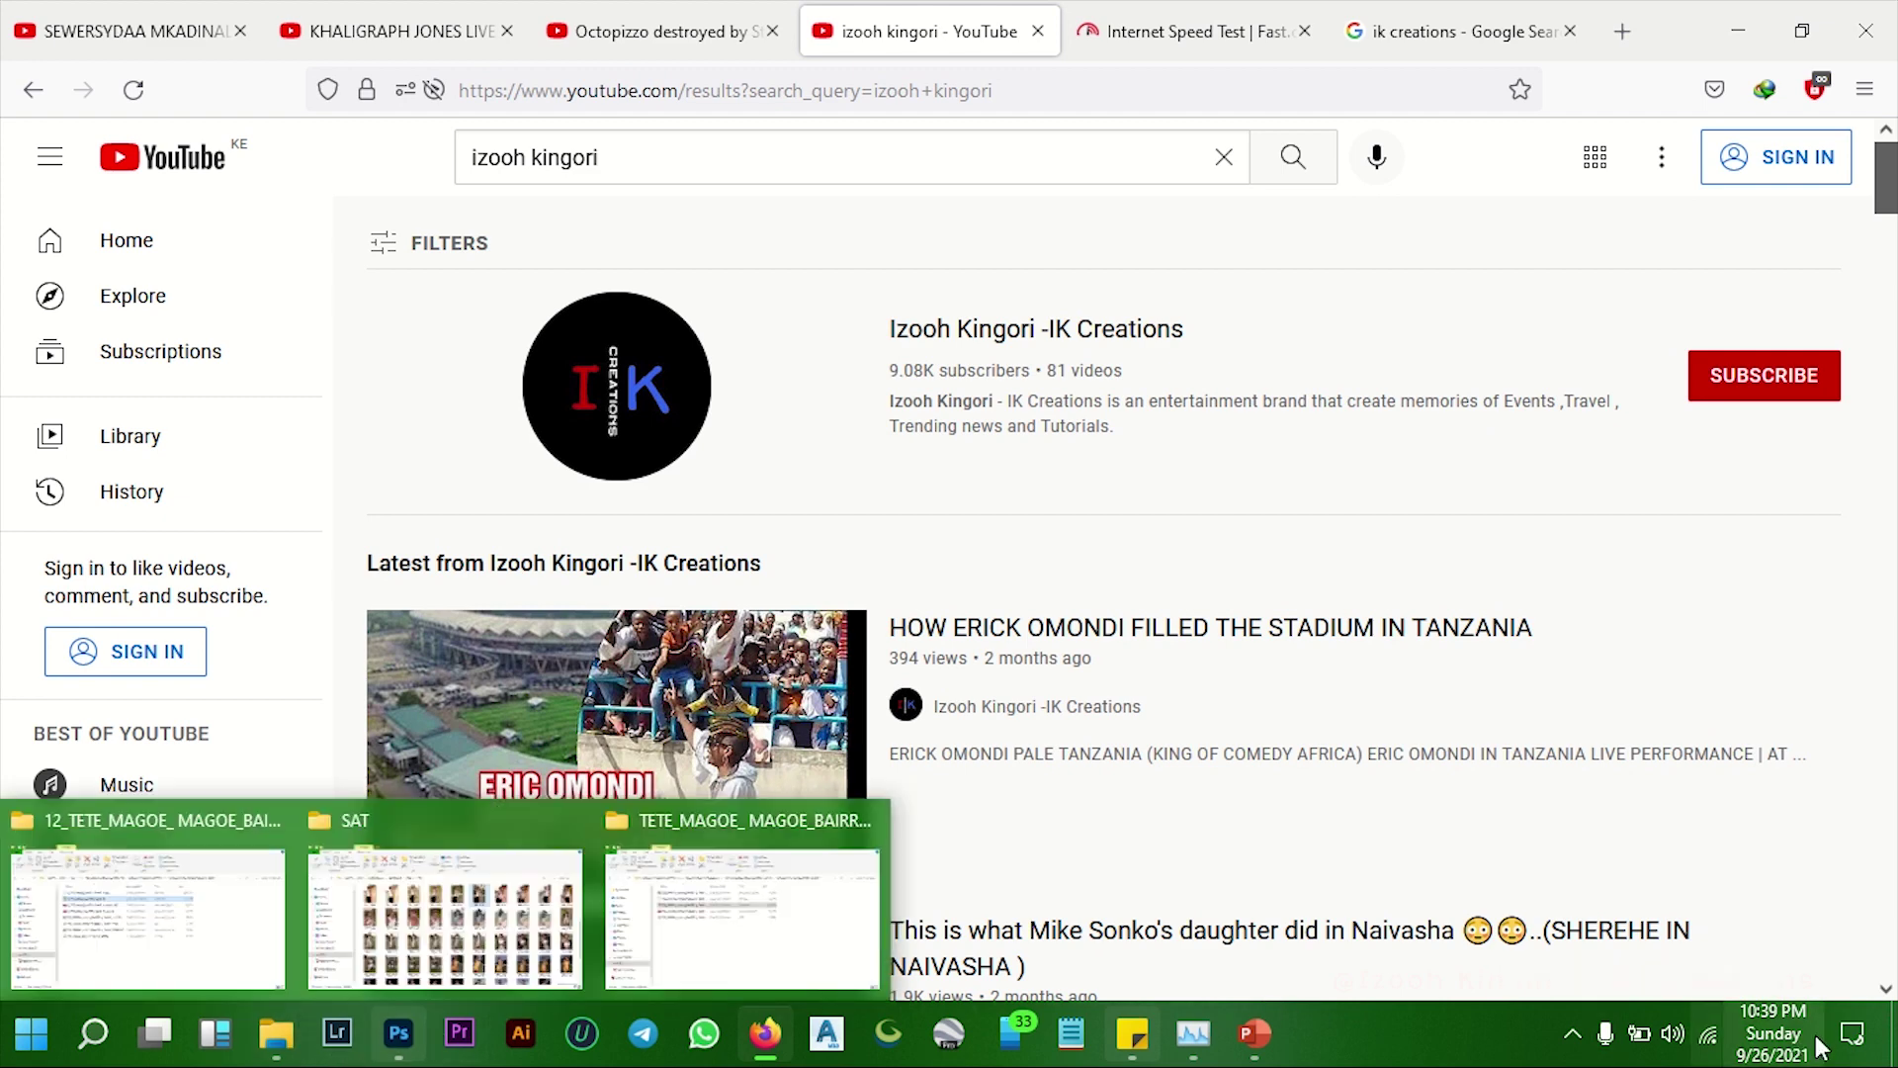
Reveal the desktop and open the Desktop folder with the DSC_1055 photo selected
{"action": "left_click", "coordinate": [1894, 1033]}
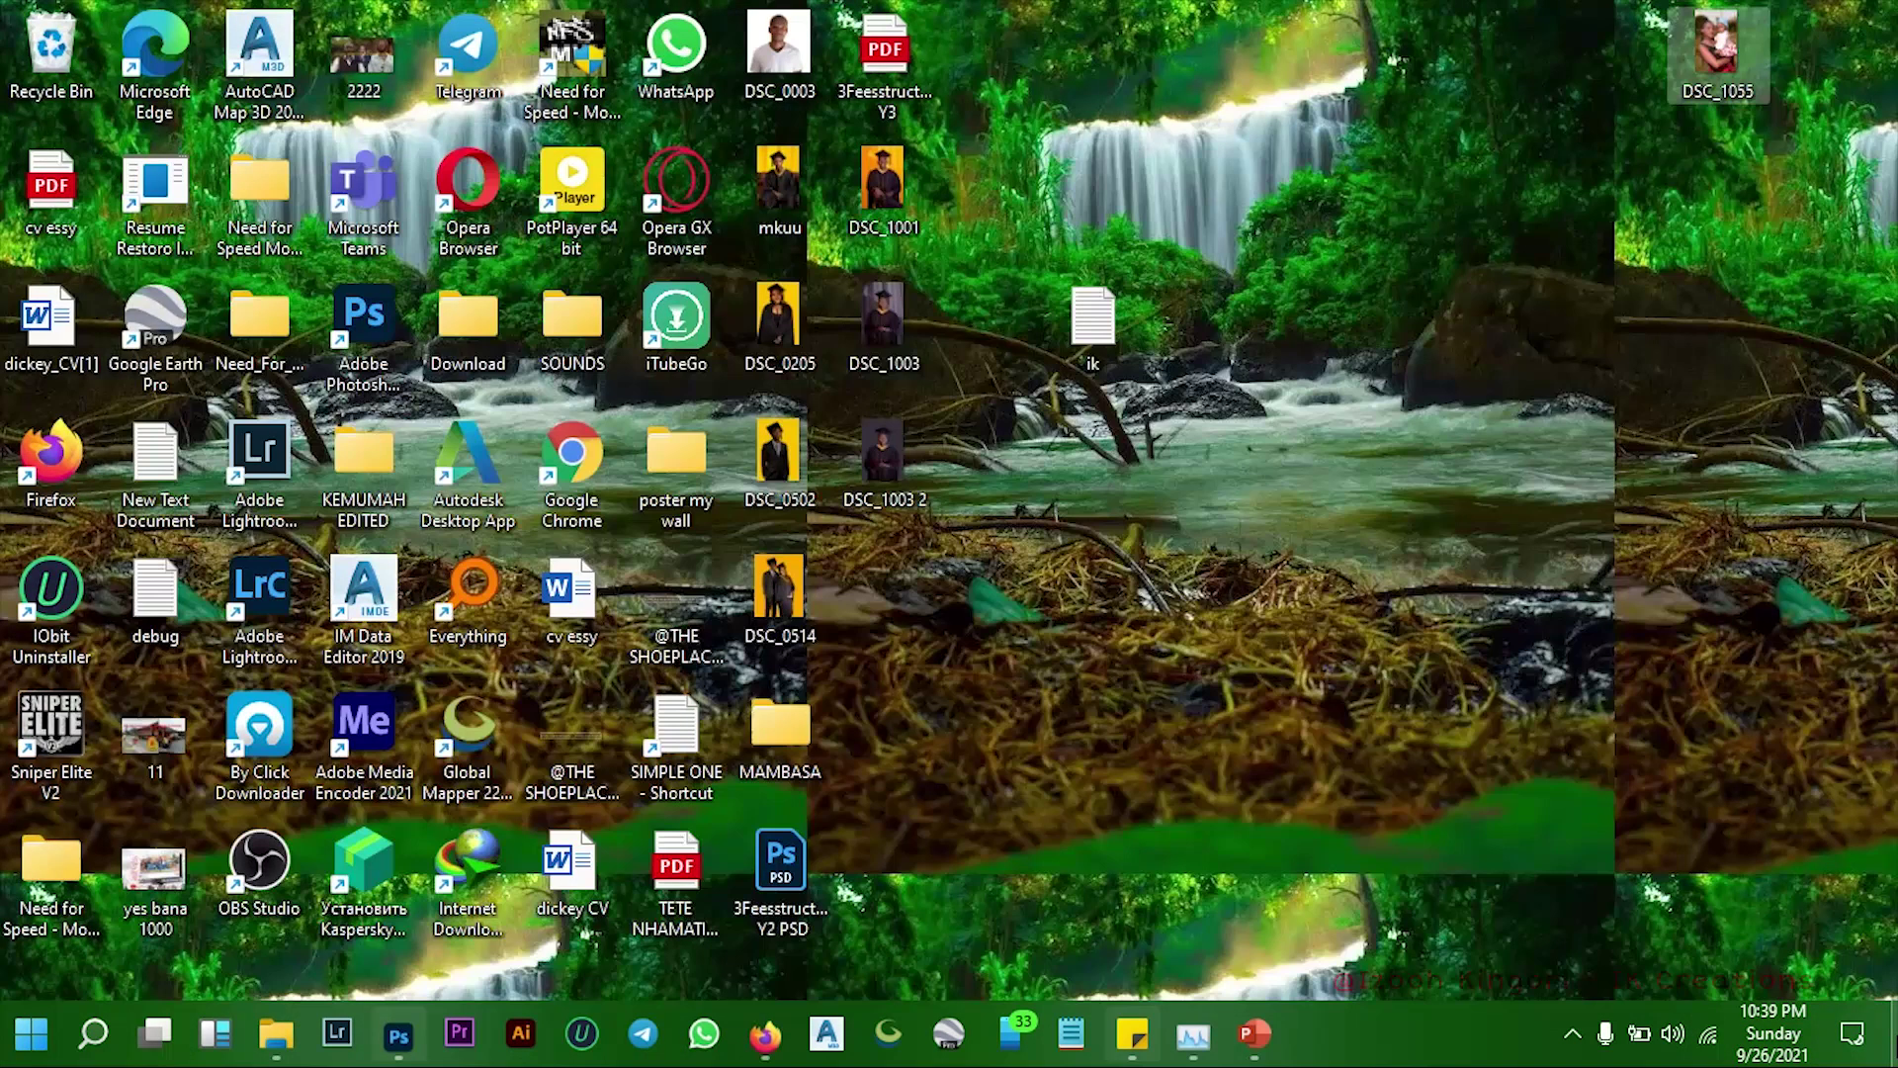
{"action": "double_click", "coordinate": [1716, 59]}
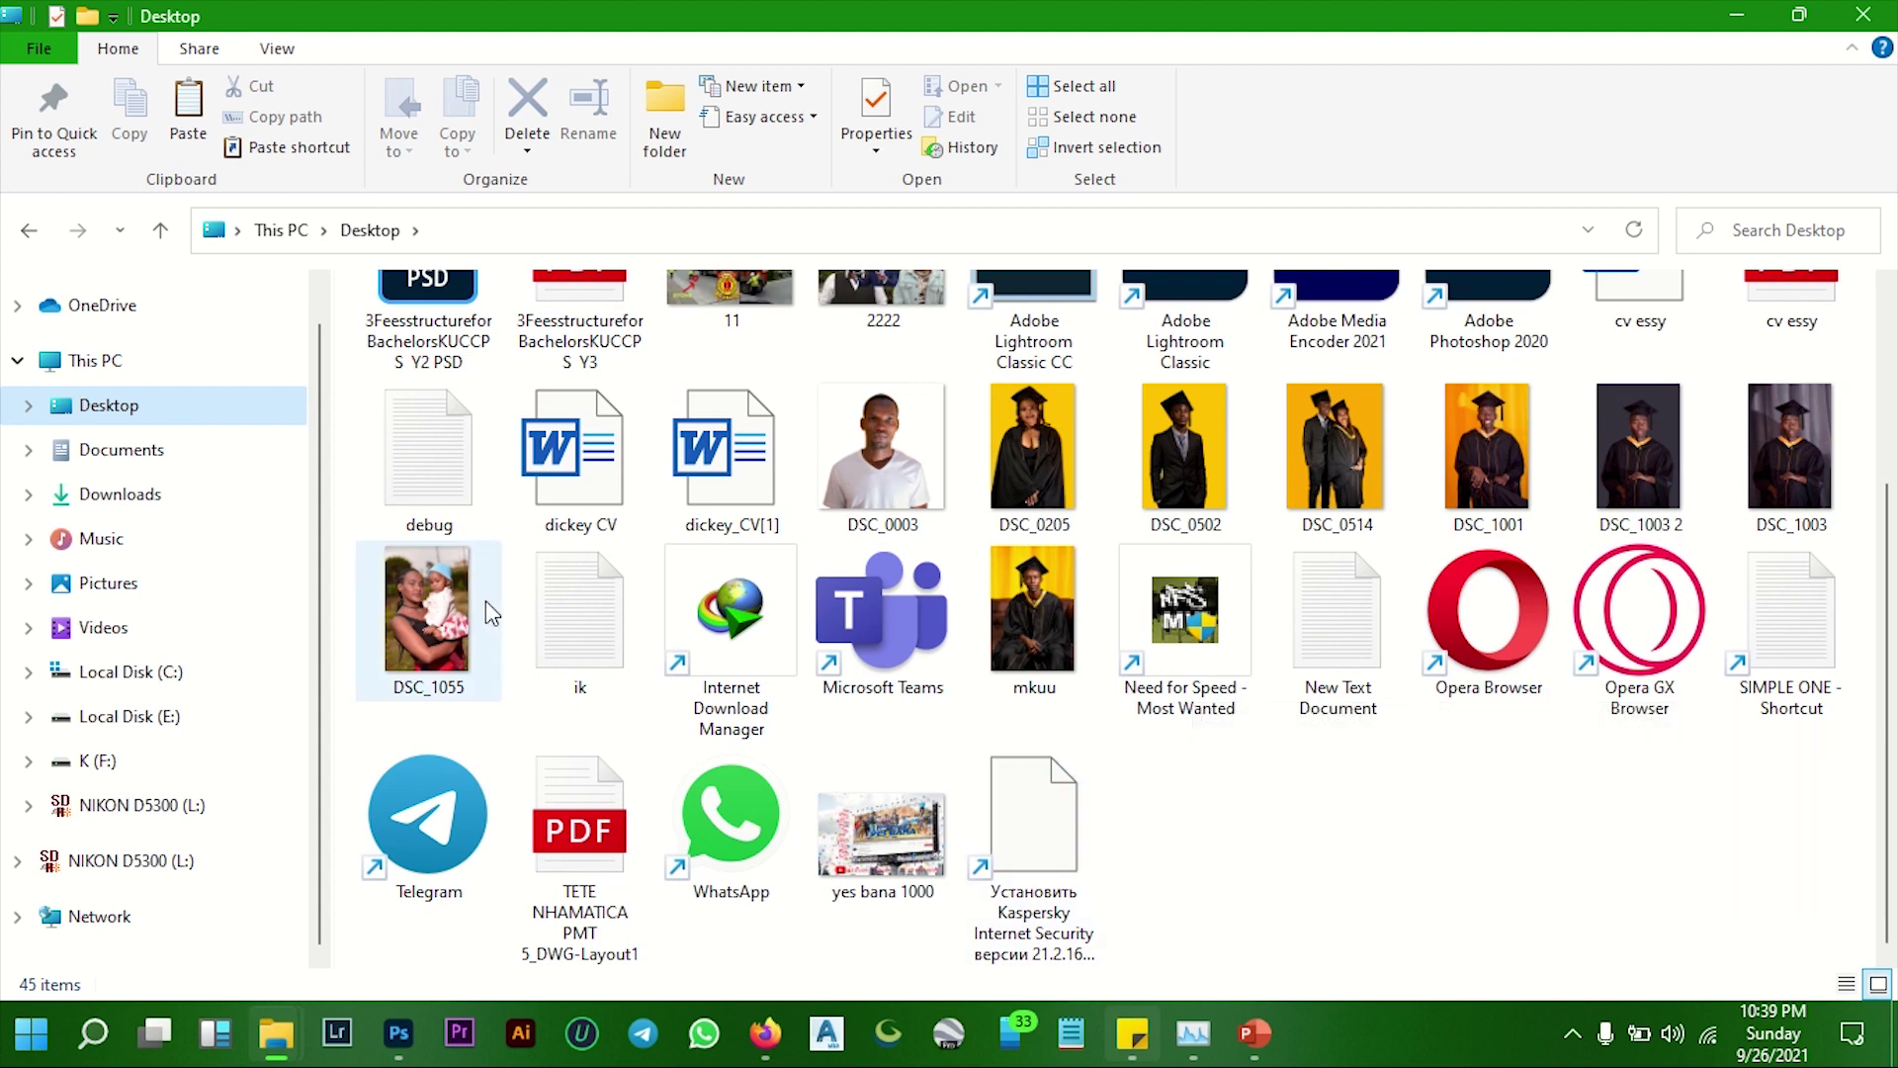
{"action": "left_click", "coordinate": [484, 601]}
Drag DSC_1055 from Explorer into Photoshop to open it as a 4000×6000 px document
{"action": "left_click", "coordinate": [1800, 14]}
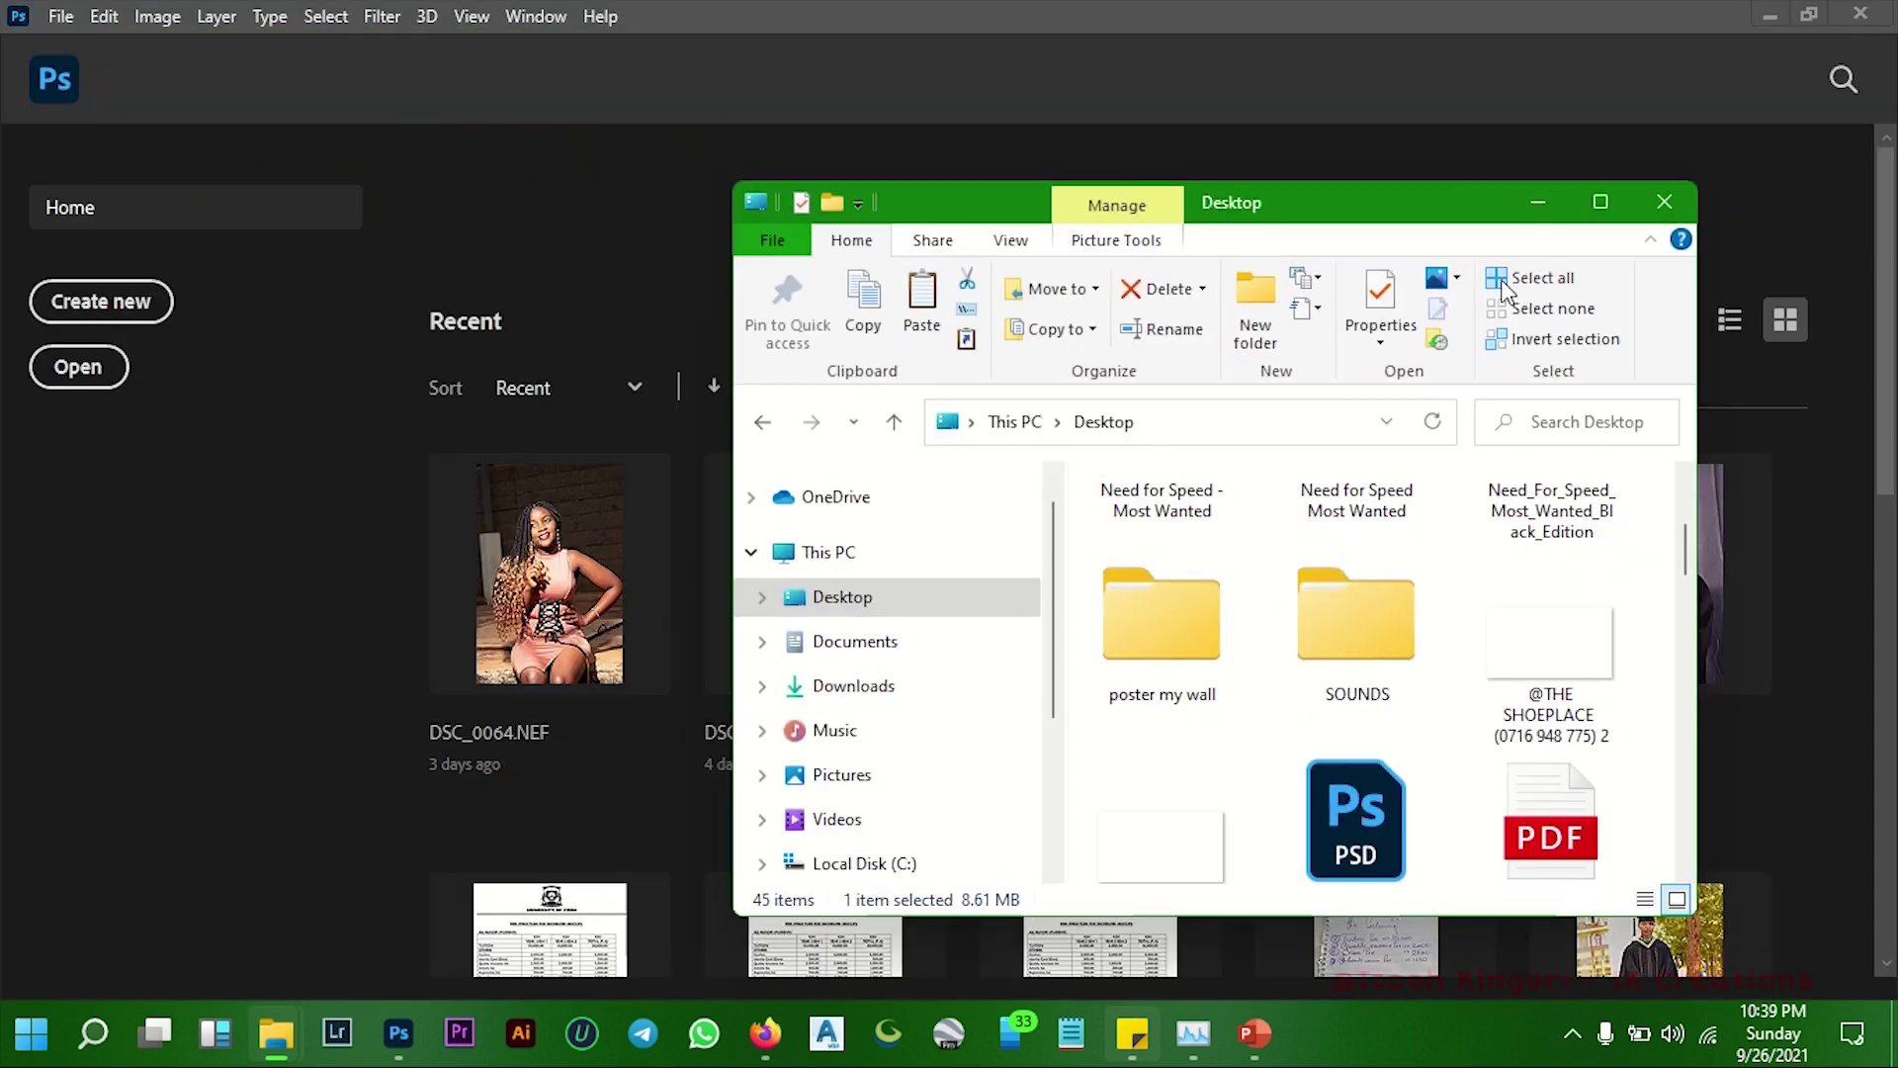
{"action": "scroll", "coordinate": [1298, 603], "scroll_direction": "down", "scroll_amount": 5}
{"action": "scroll", "coordinate": [1290, 742], "scroll_direction": "down", "scroll_amount": 5}
{"action": "scroll", "coordinate": [1290, 746], "scroll_direction": "down", "scroll_amount": 5}
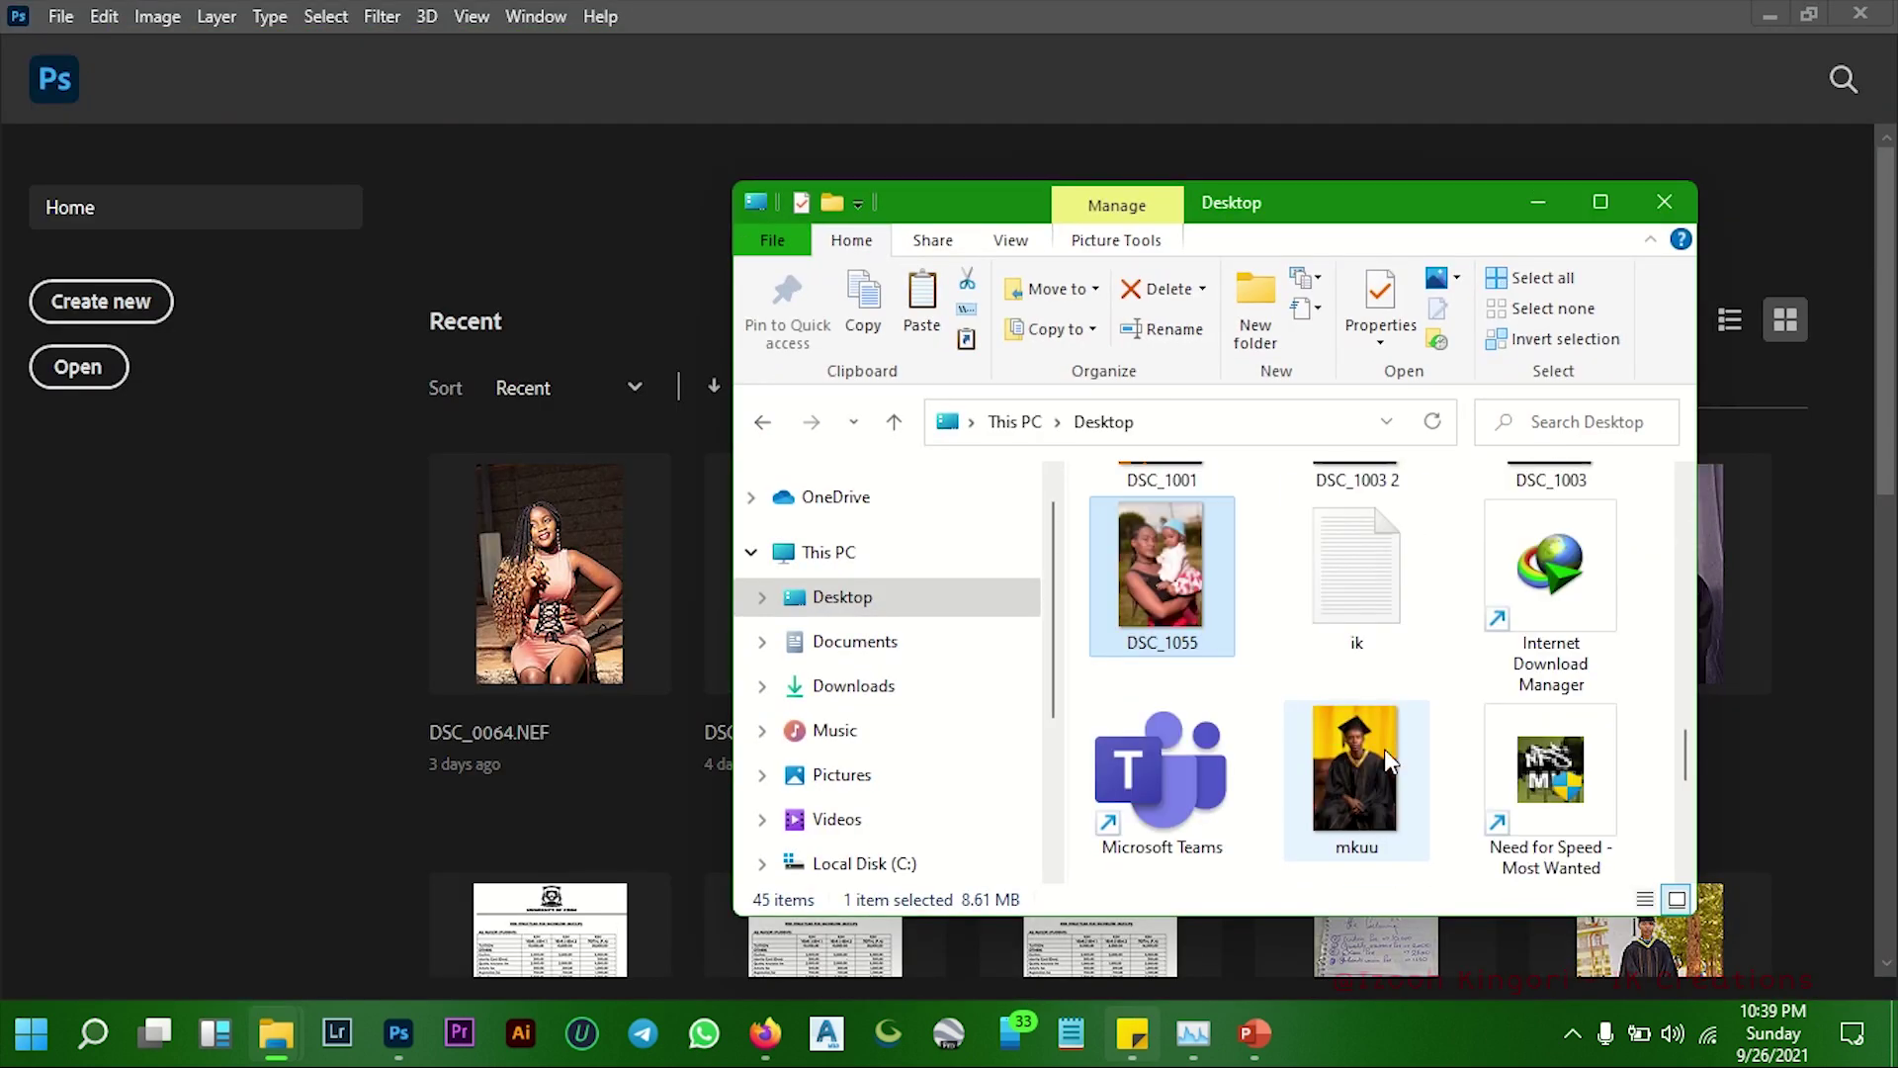
{"action": "left_click_drag", "start_coordinate": [1234, 644], "coordinate": [489, 488]}
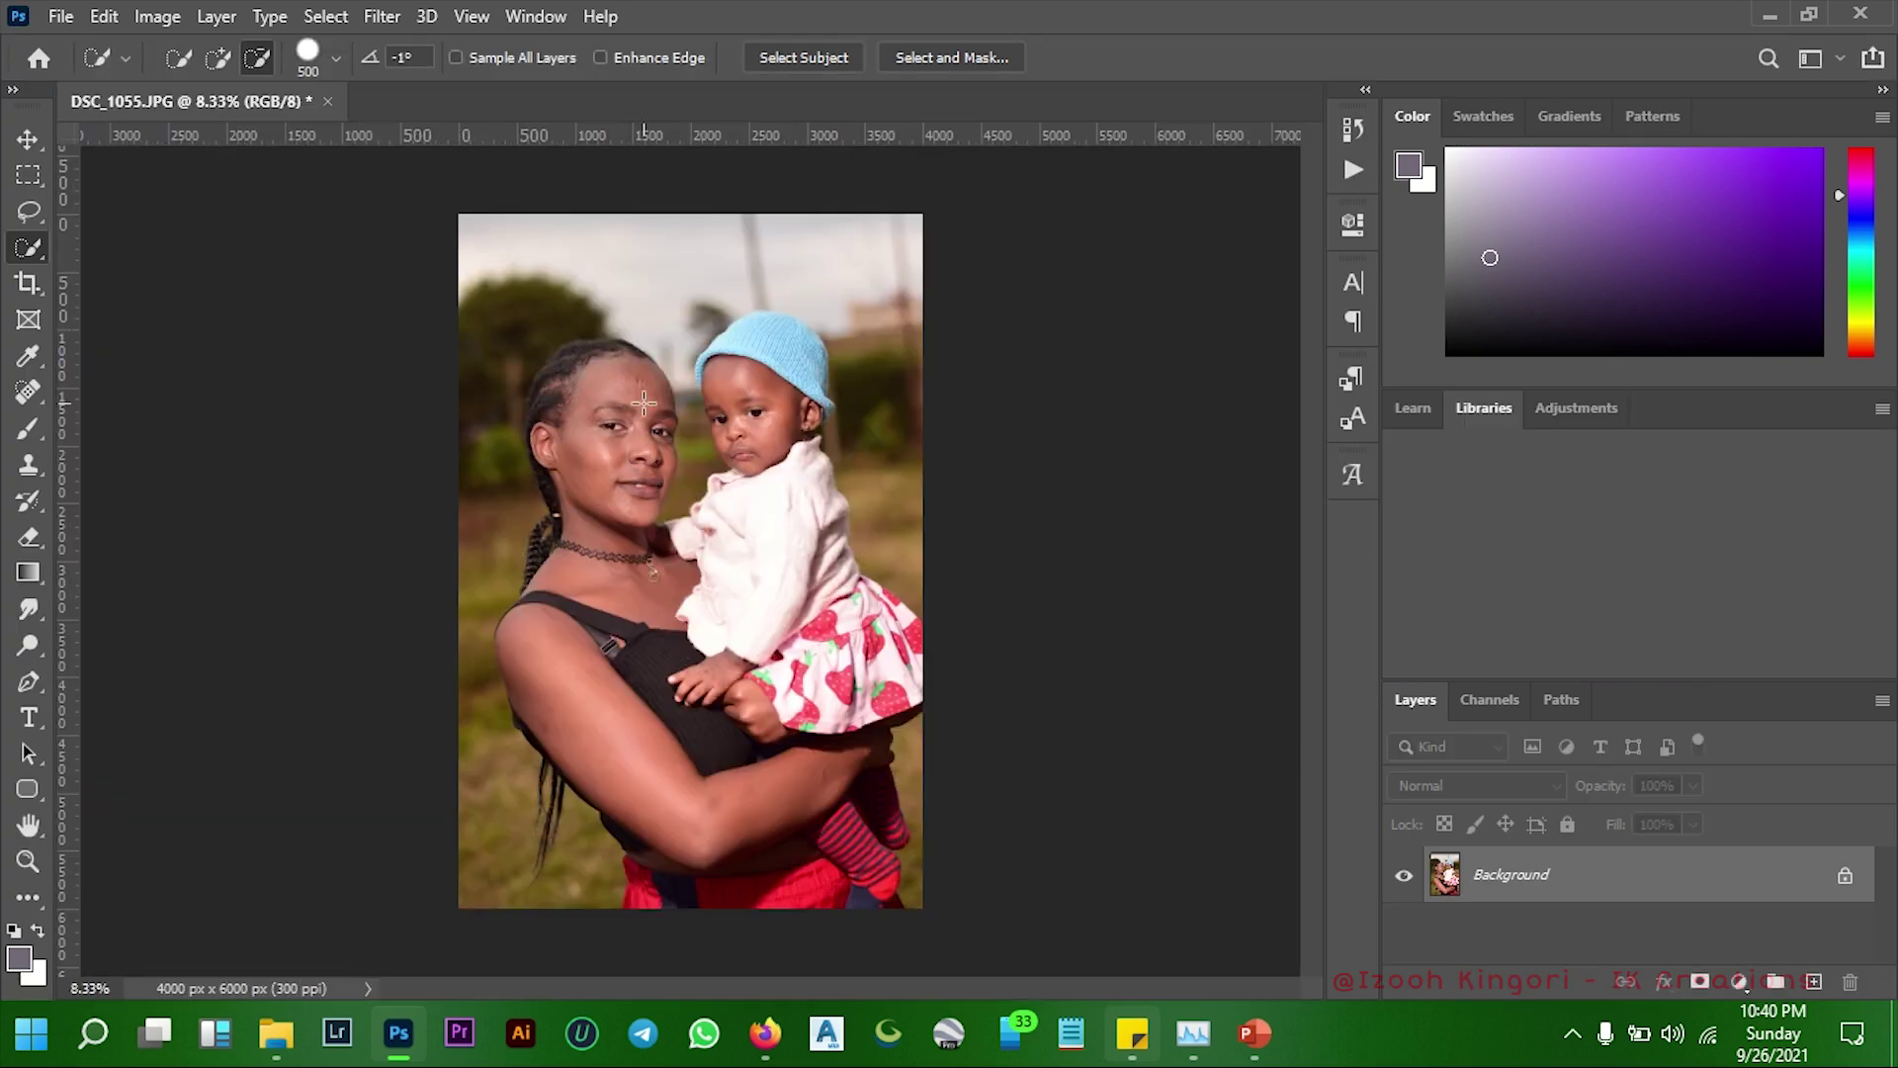
Use Duplicate Layer on the portrait's Background layer to create a Background copy layer
{"action": "scroll", "coordinate": [643, 403], "scroll_direction": "up", "scroll_amount": 1}
{"action": "scroll", "coordinate": [644, 396], "scroll_direction": "up", "scroll_amount": 2}
{"action": "scroll", "coordinate": [645, 326], "scroll_direction": "up", "scroll_amount": 2}
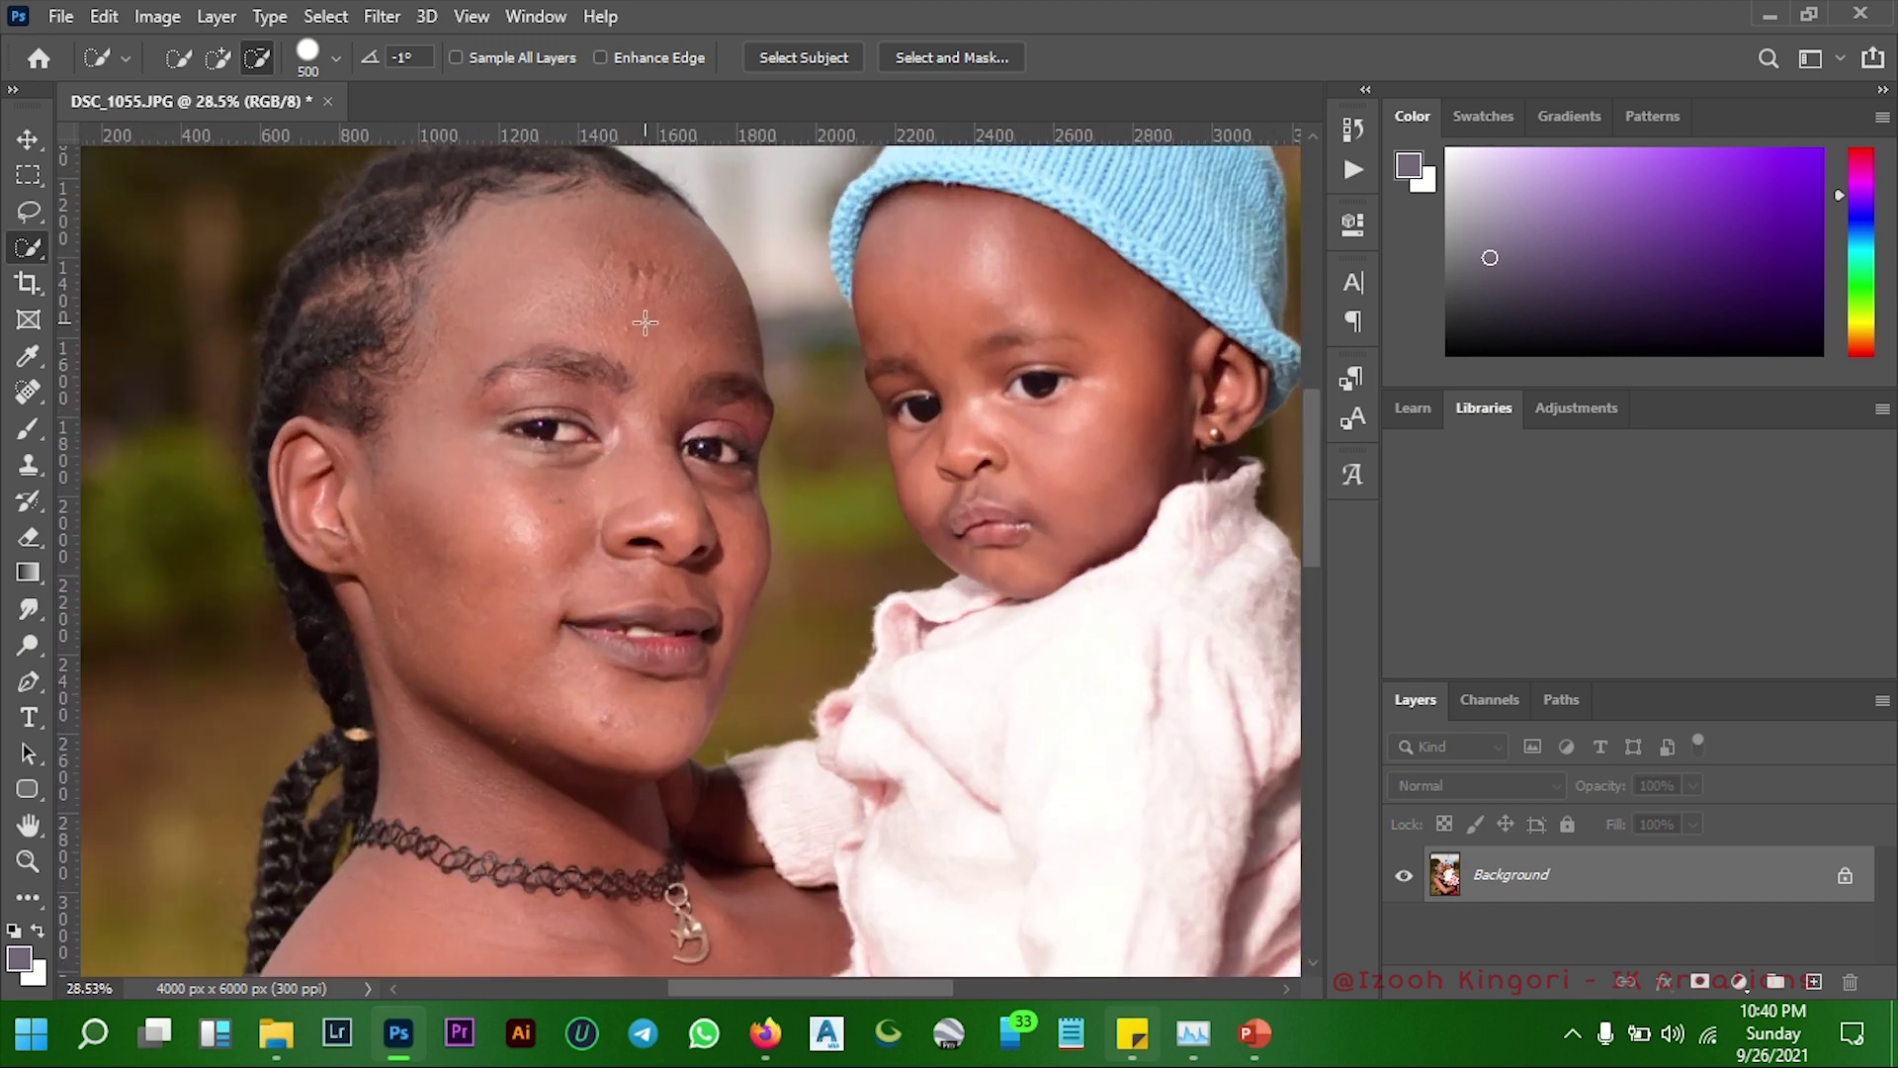
{"action": "scroll", "coordinate": [645, 322], "scroll_direction": "down", "scroll_amount": 2}
{"action": "scroll", "coordinate": [645, 322], "scroll_direction": "down", "scroll_amount": 2}
{"action": "scroll", "coordinate": [645, 322], "scroll_direction": "down", "scroll_amount": 1}
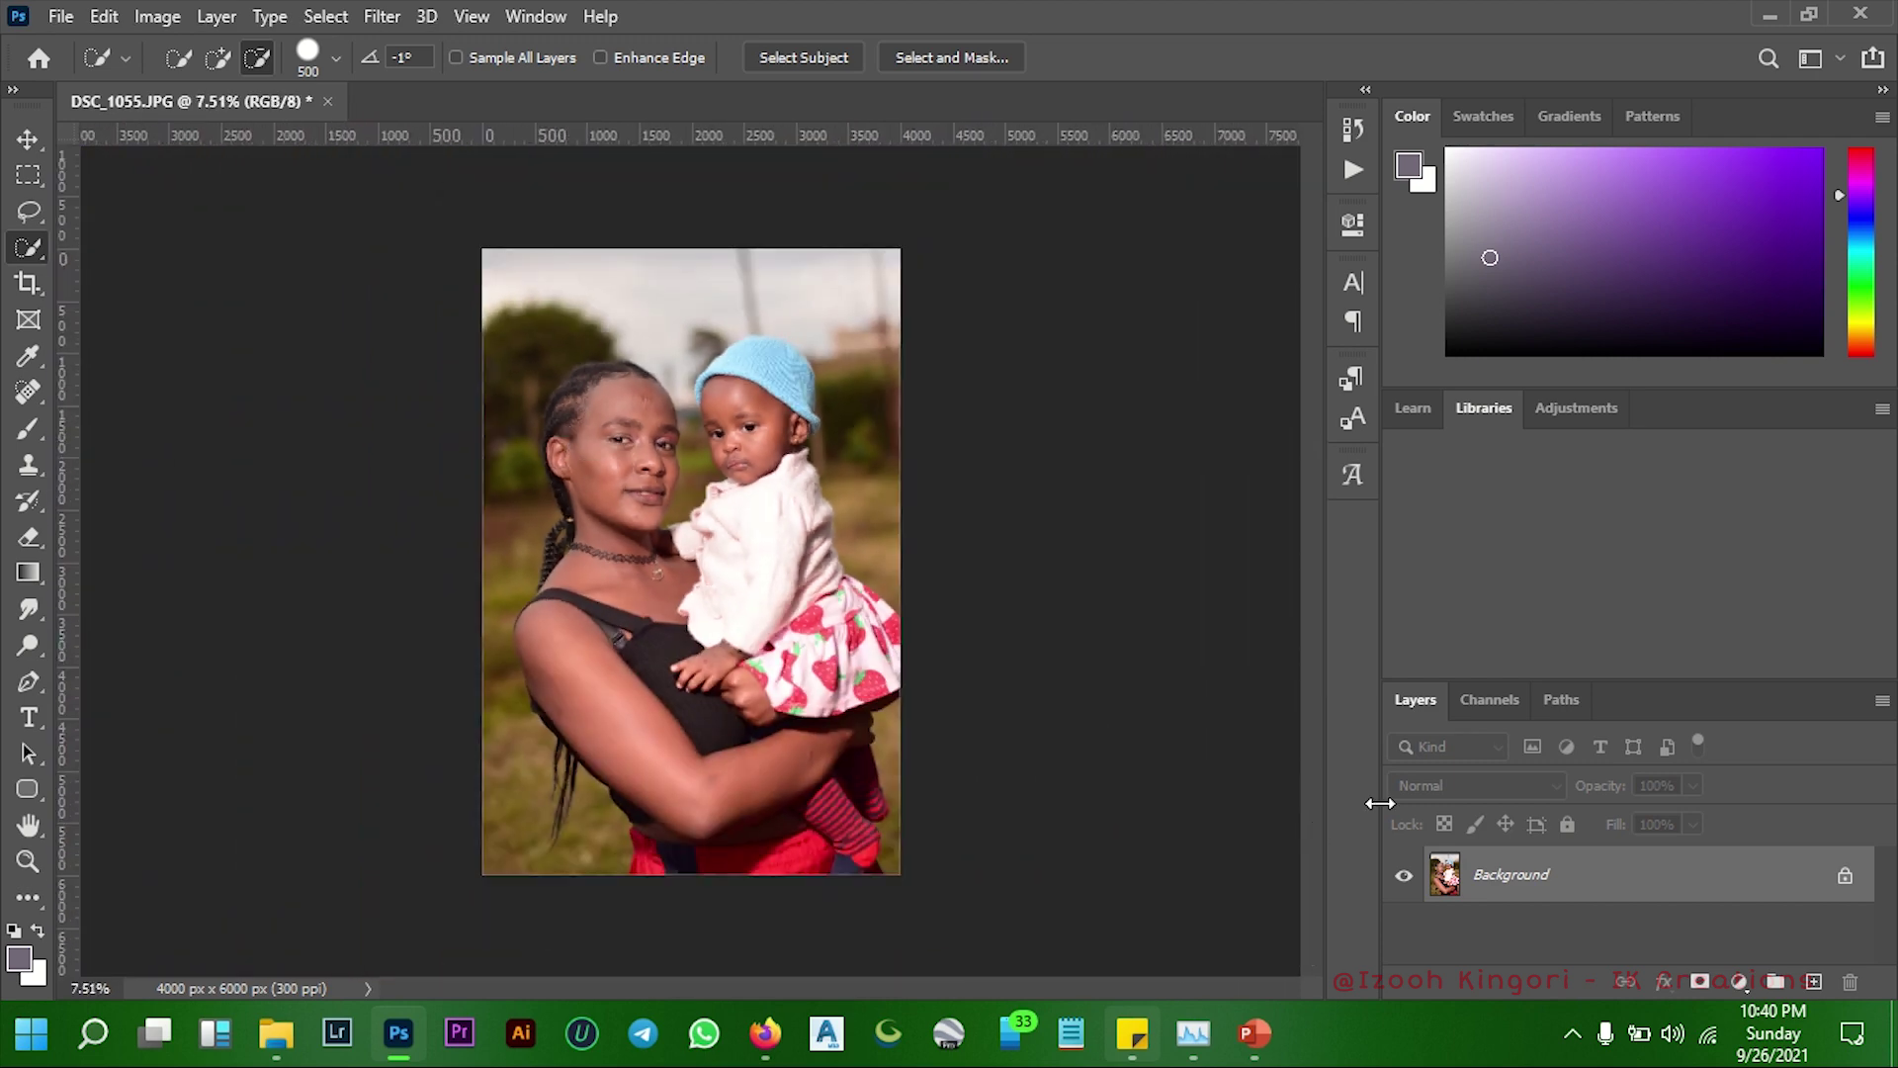
{"action": "right_click", "coordinate": [1574, 870]}
{"action": "left_click", "coordinate": [1679, 585]}
{"action": "right_click", "coordinate": [1639, 878]}
{"action": "left_click", "coordinate": [1702, 588]}
{"action": "left_click", "coordinate": [1157, 270]}
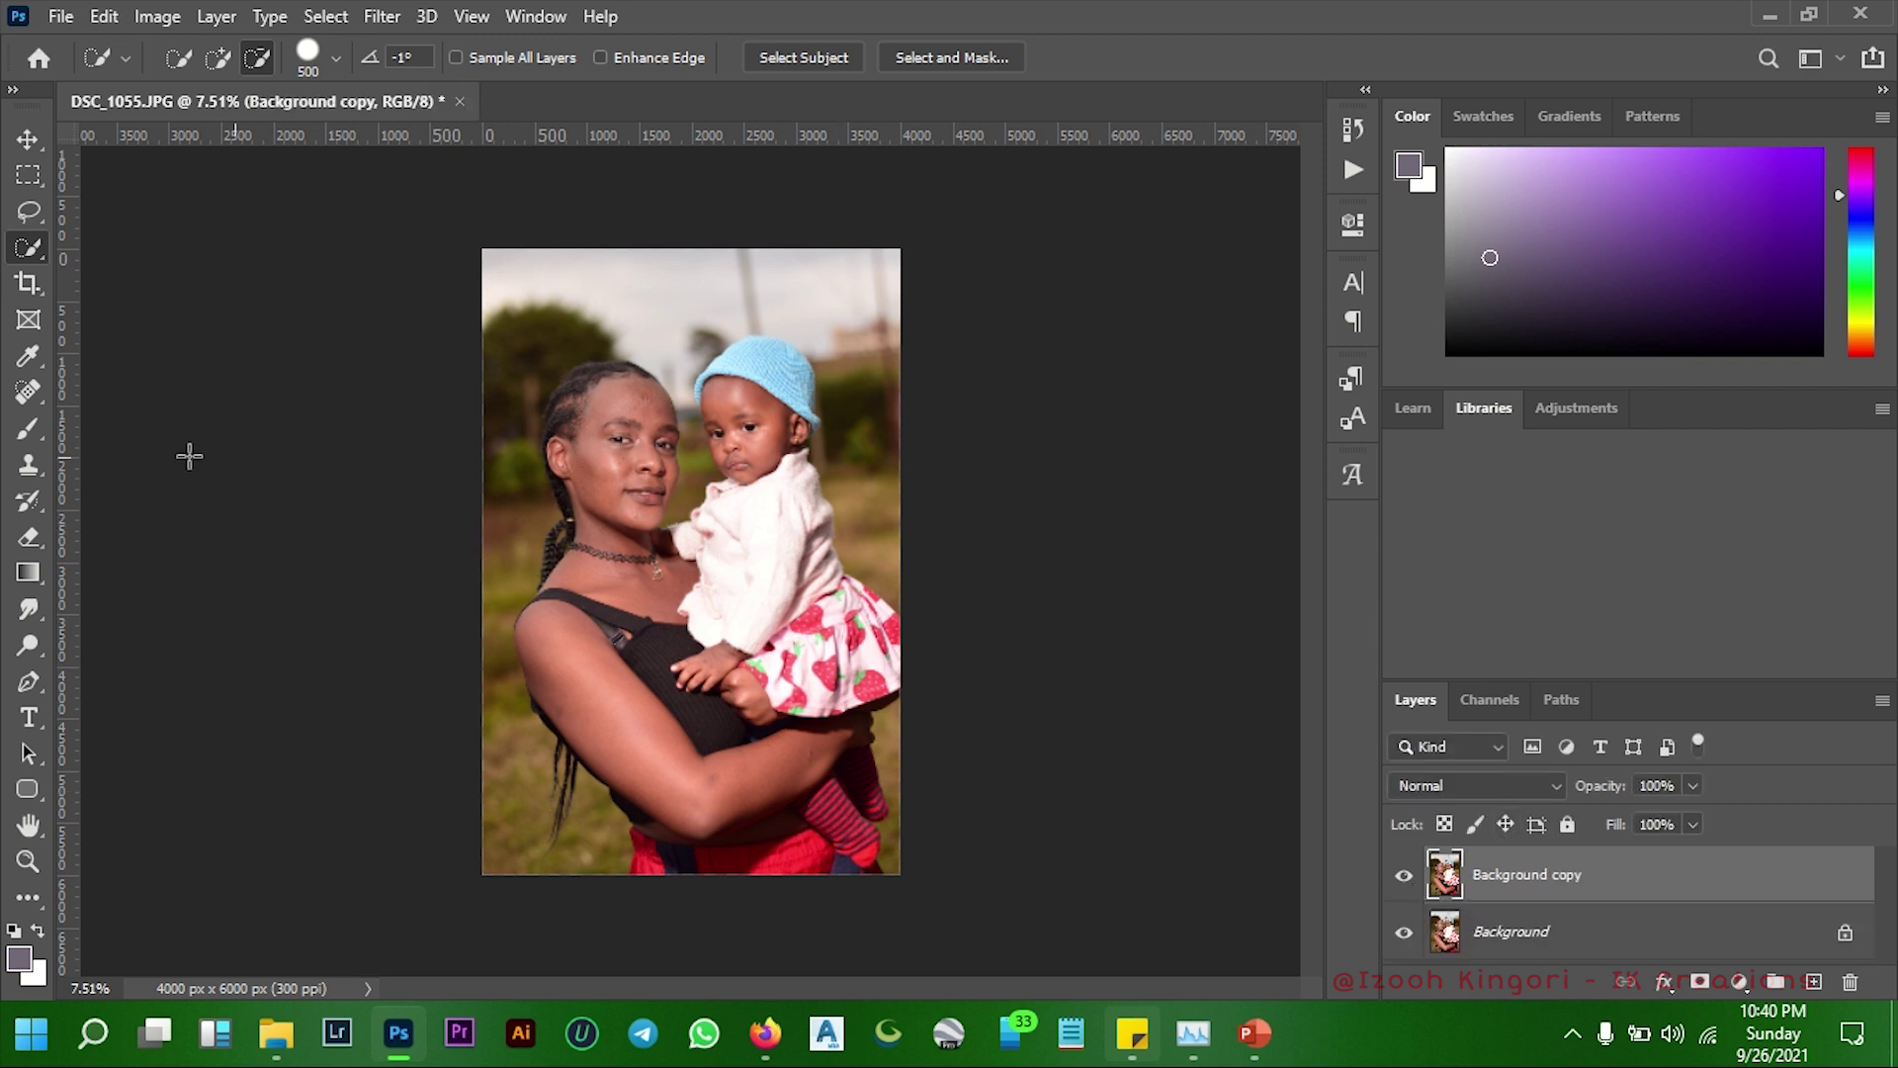
{"action": "left_click", "coordinate": [24, 395]}
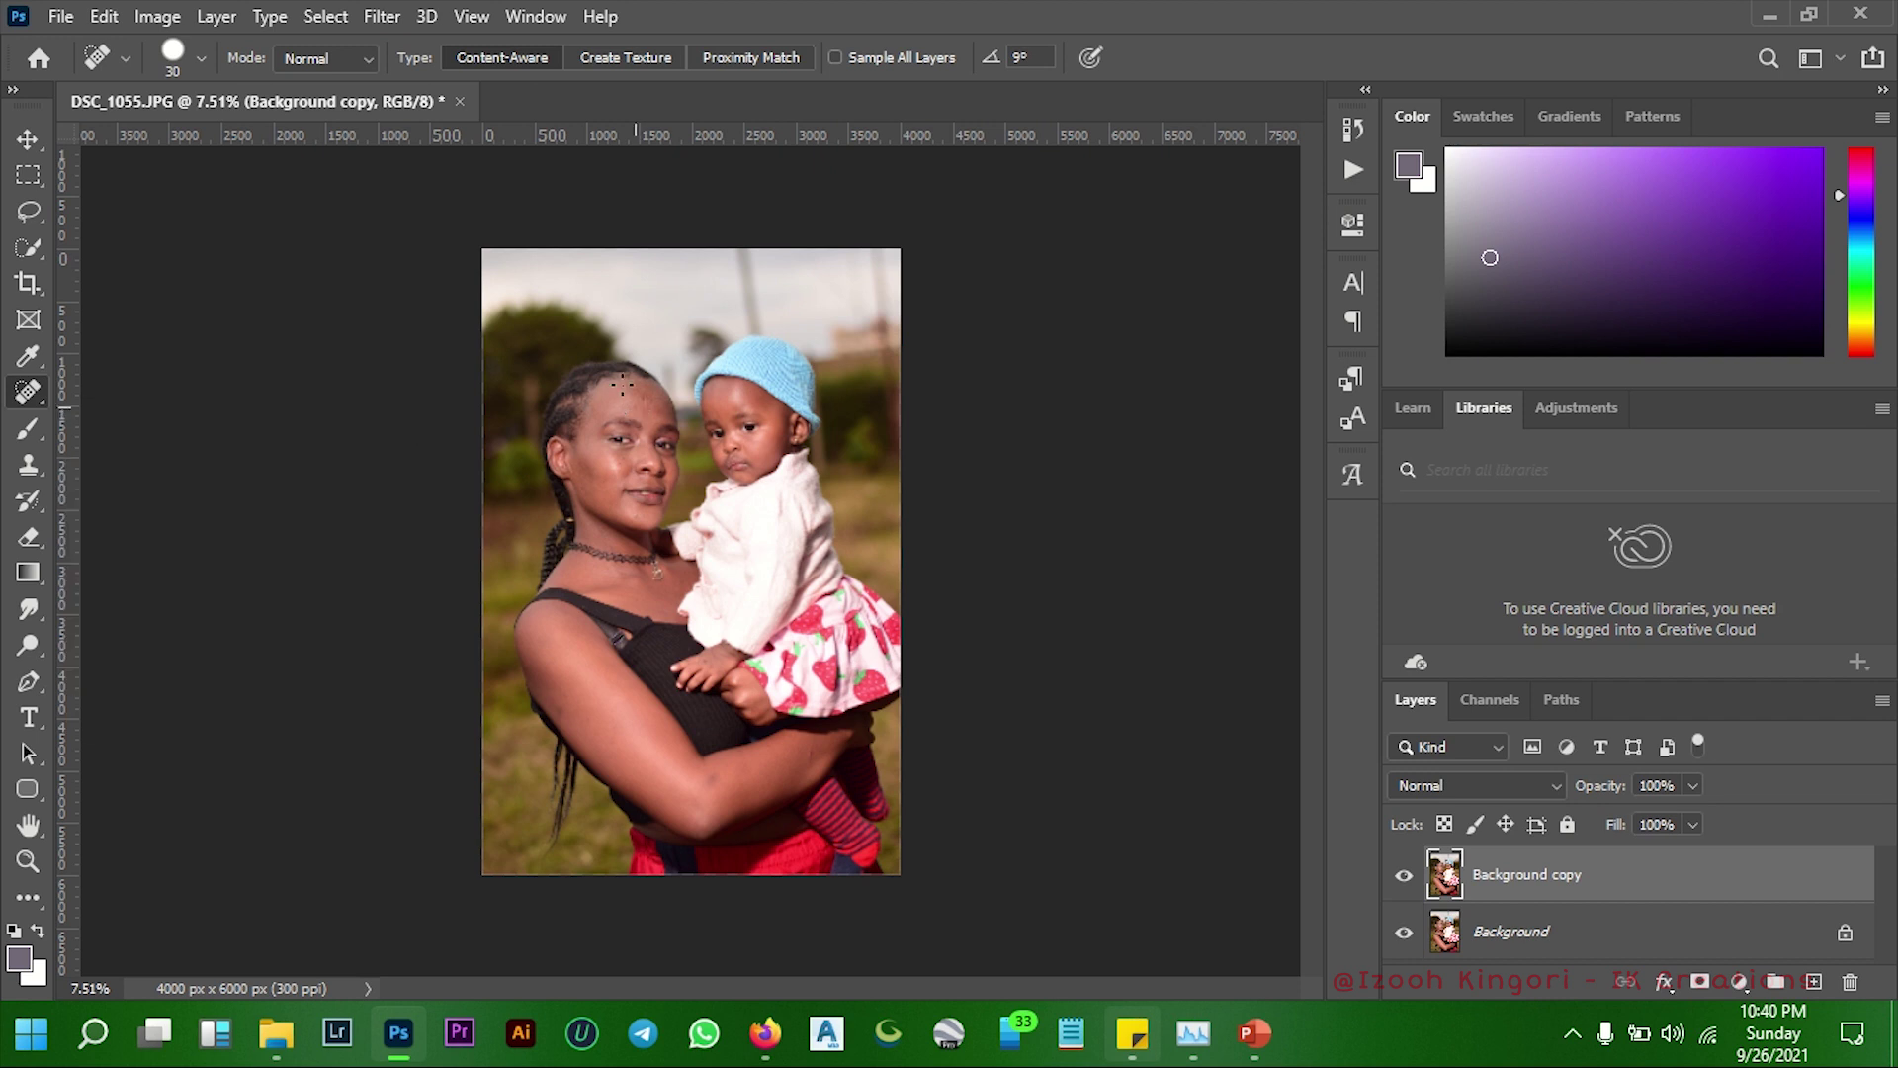
Set the Spot Healing Brush to 67 px and zoom in on the woman's face
{"action": "left_click", "coordinate": [199, 58]}
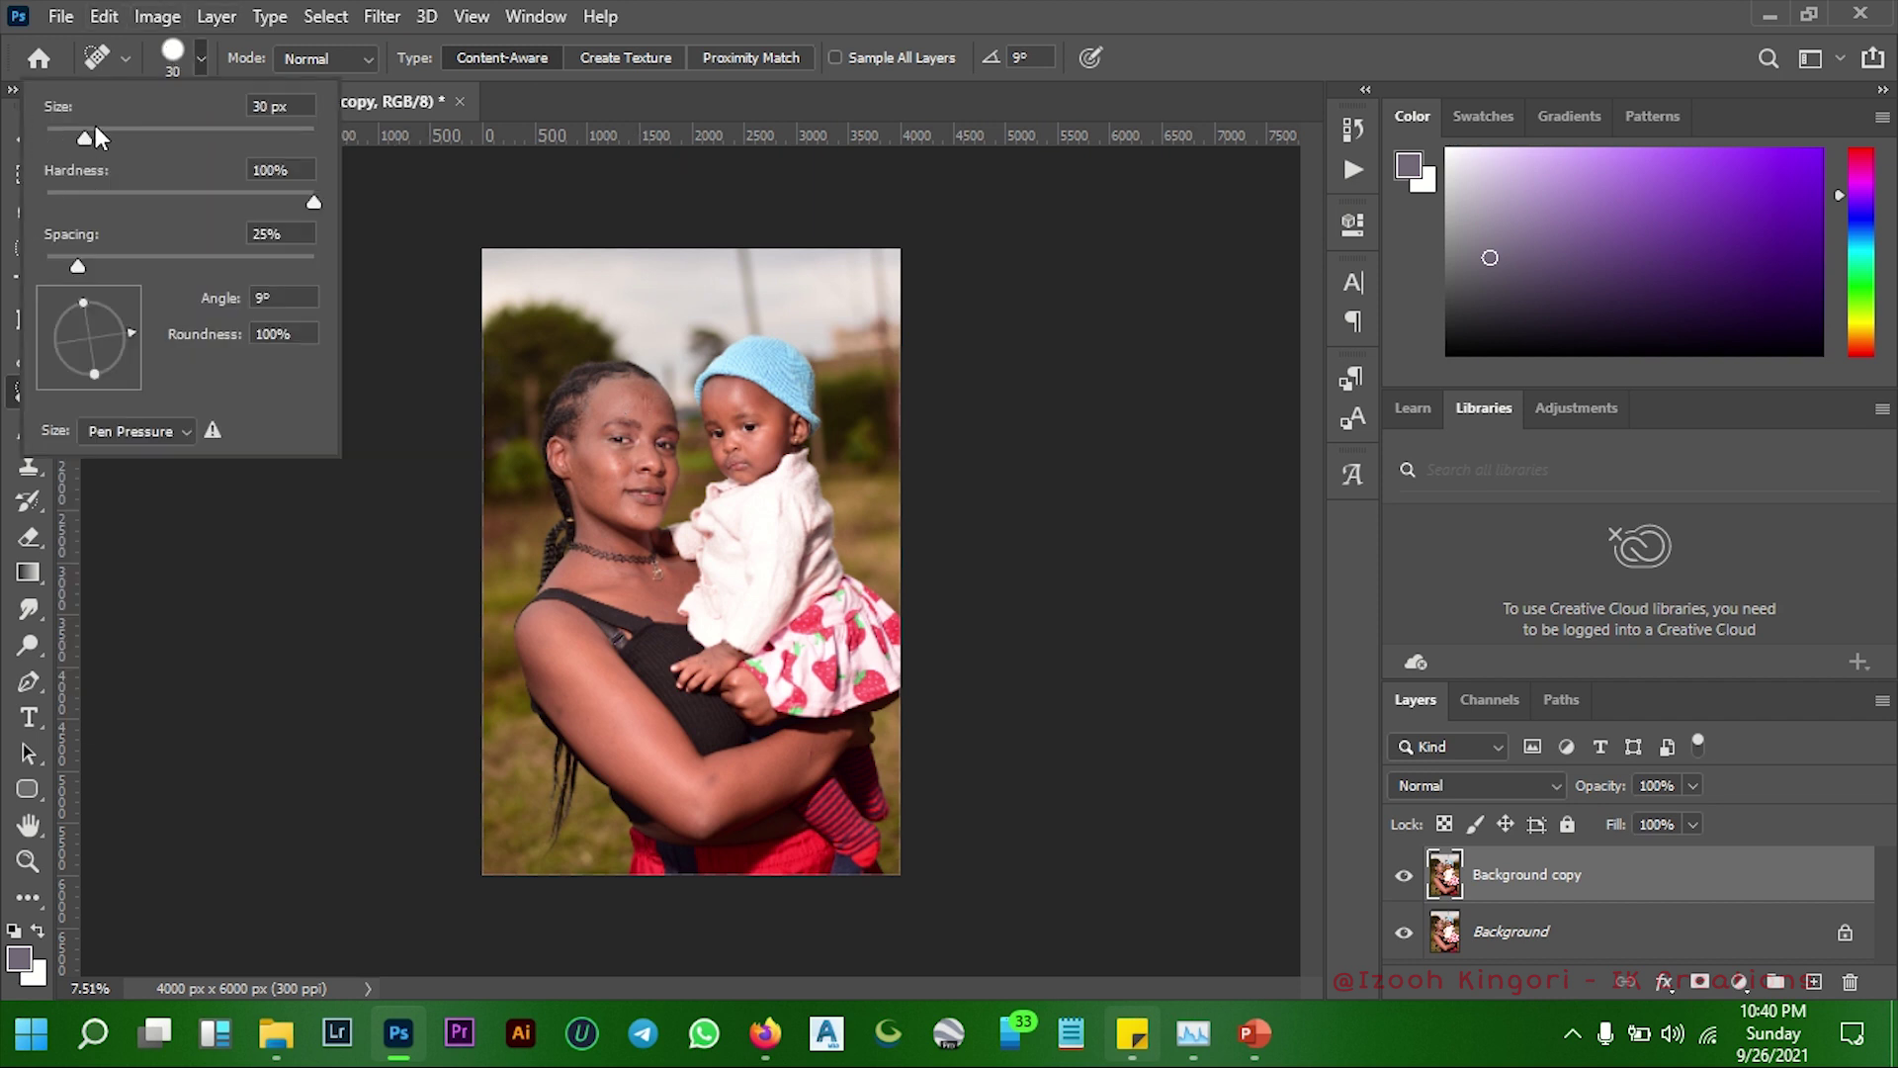
{"action": "left_click_drag", "start_coordinate": [135, 133], "coordinate": [138, 133]}
{"action": "left_click", "coordinate": [720, 281]}
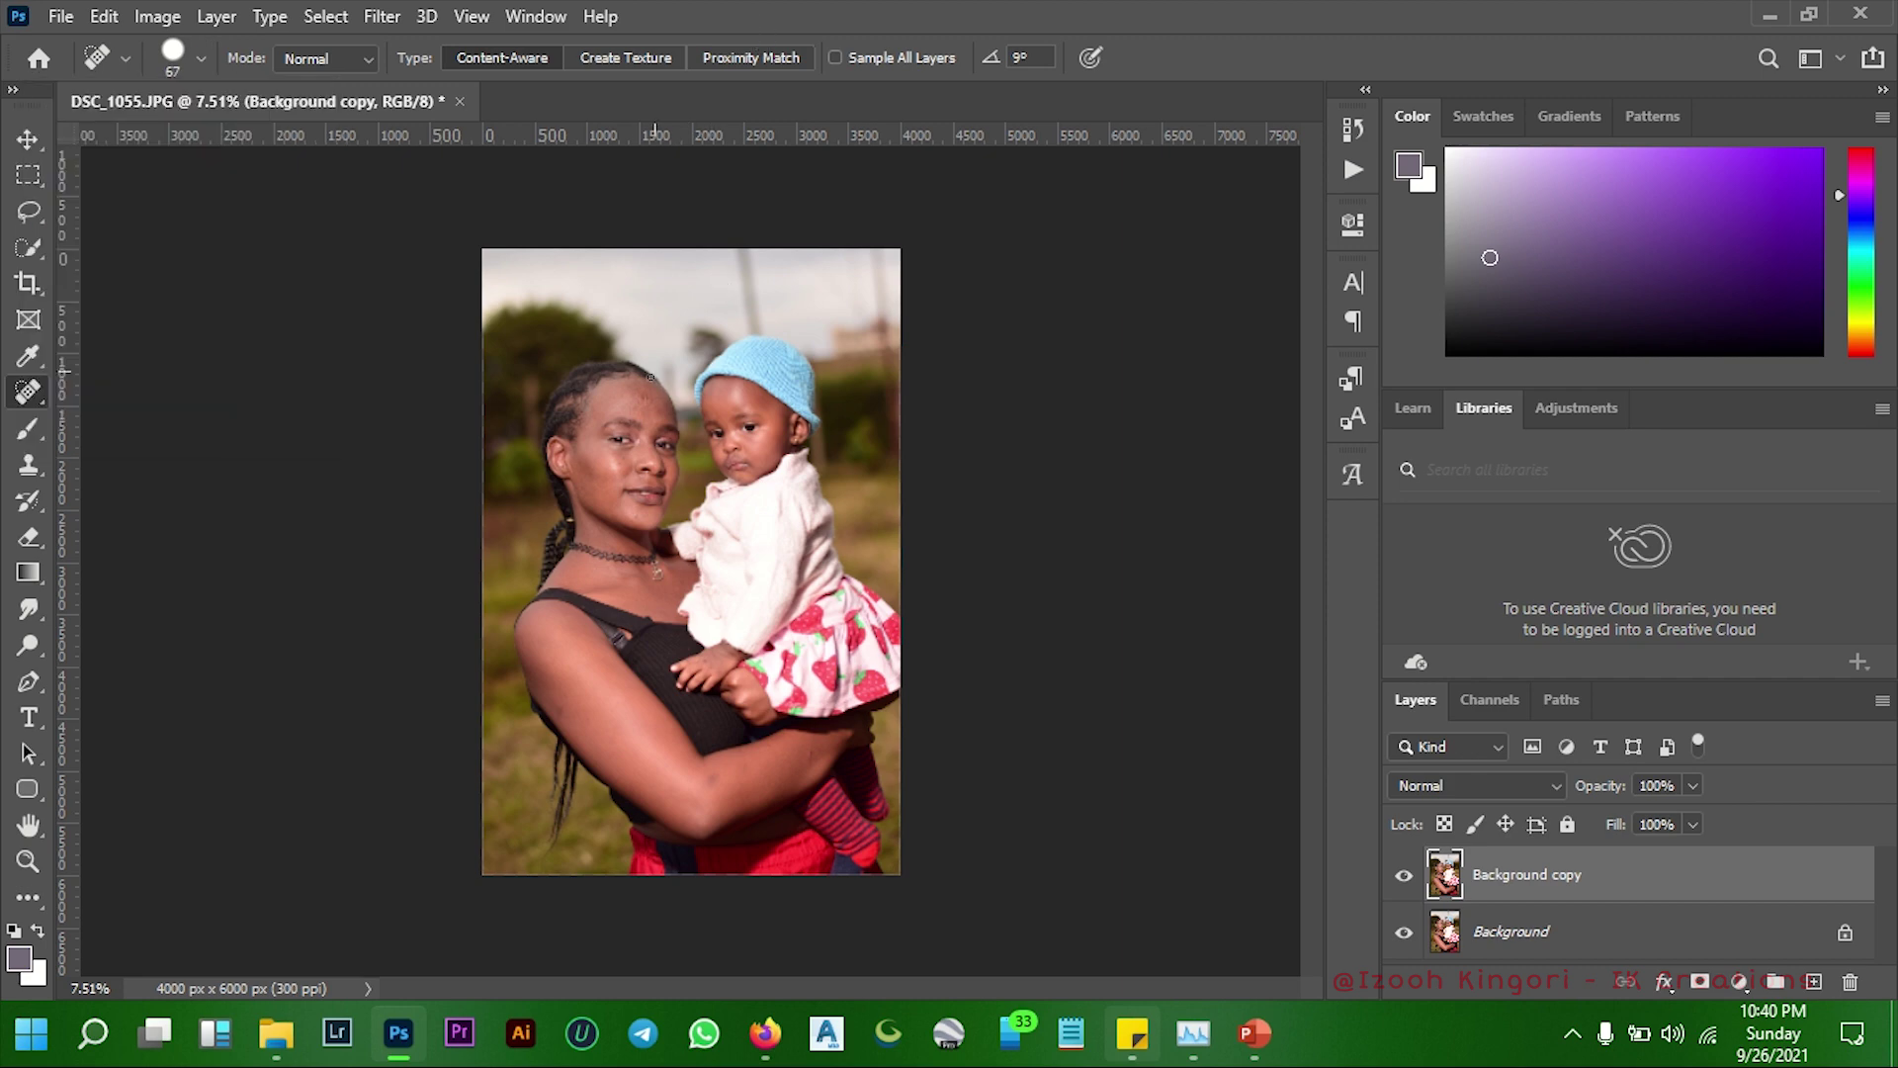
{"action": "scroll", "coordinate": [636, 385], "scroll_direction": "up", "scroll_amount": 2}
{"action": "scroll", "coordinate": [633, 384], "scroll_direction": "up", "scroll_amount": 2}
{"action": "scroll", "coordinate": [624, 381], "scroll_direction": "up", "scroll_amount": 3}
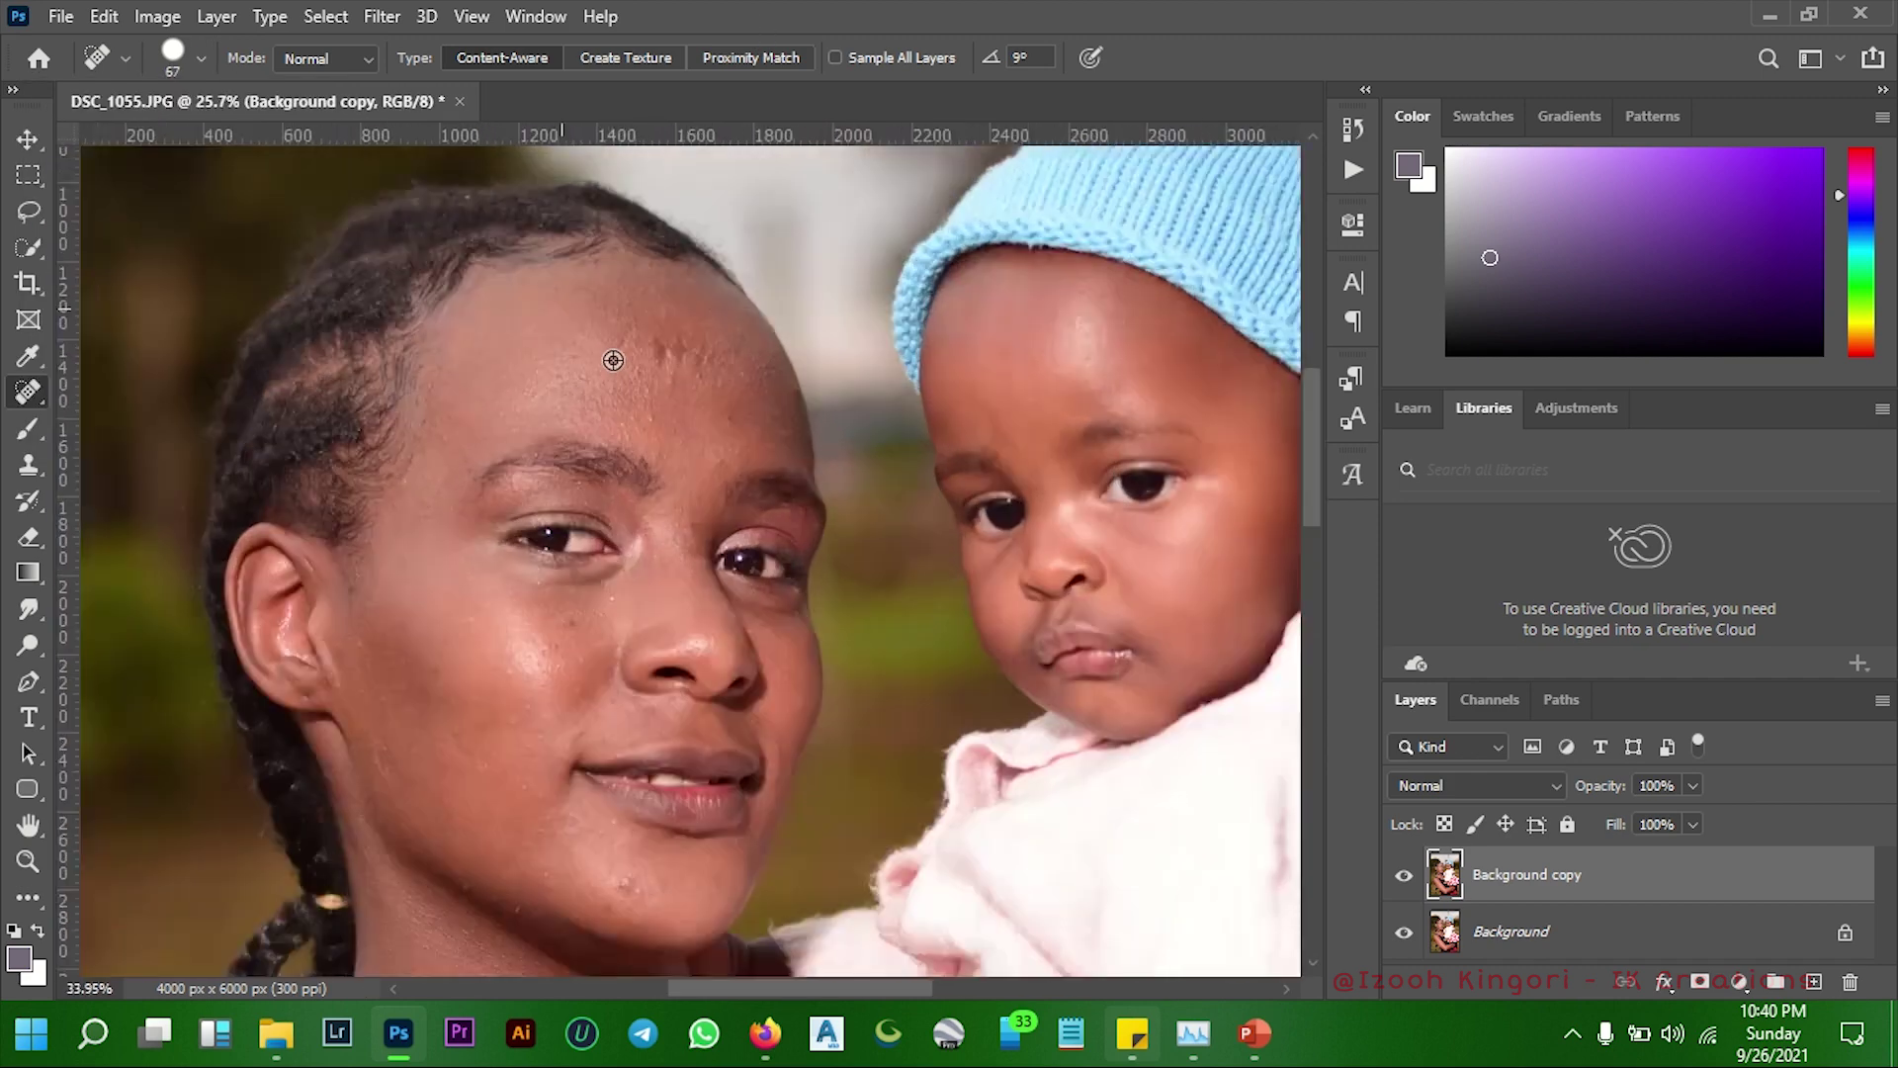
{"action": "scroll", "coordinate": [616, 376], "scroll_direction": "up", "scroll_amount": 3}
{"action": "scroll", "coordinate": [642, 487], "scroll_direction": "down", "scroll_amount": 1}
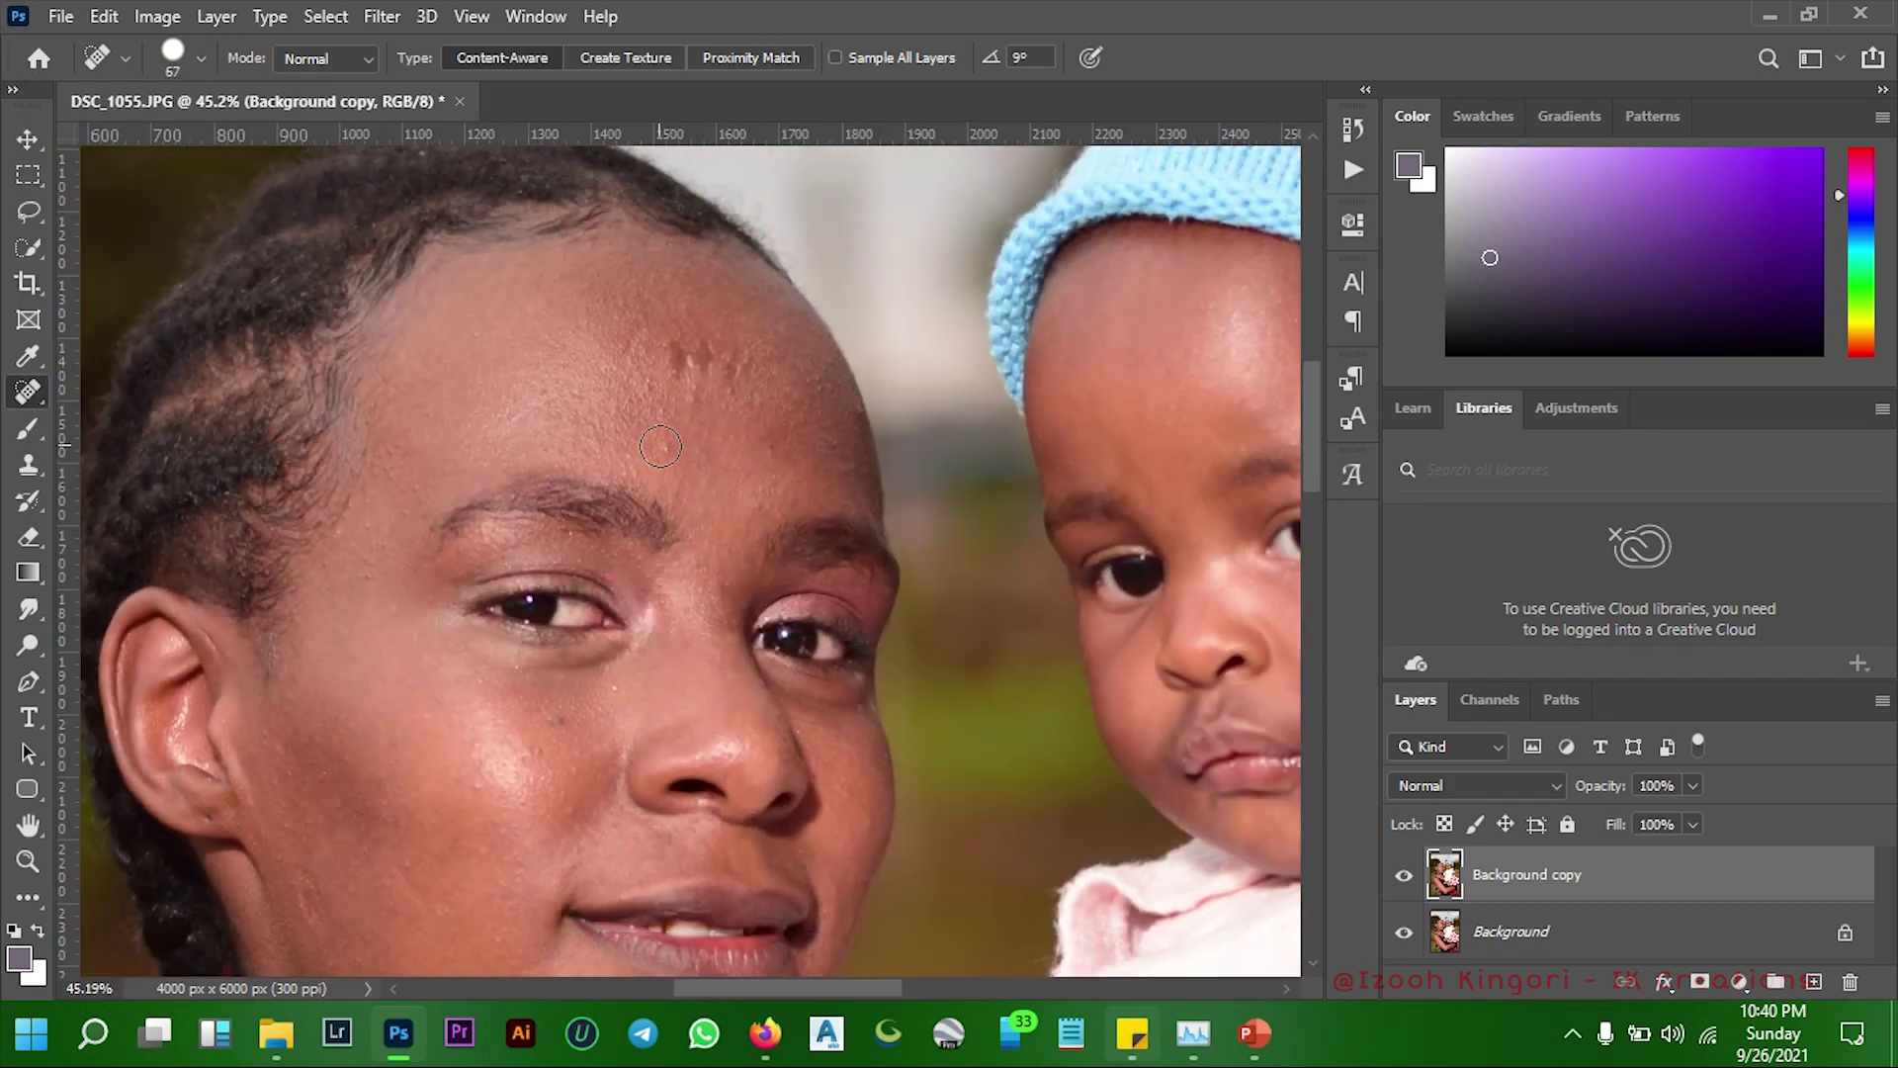
Heal the blemishes across the forehead, right temple and lower cheek
{"action": "left_click", "coordinate": [661, 446]}
{"action": "left_click", "coordinate": [543, 712]}
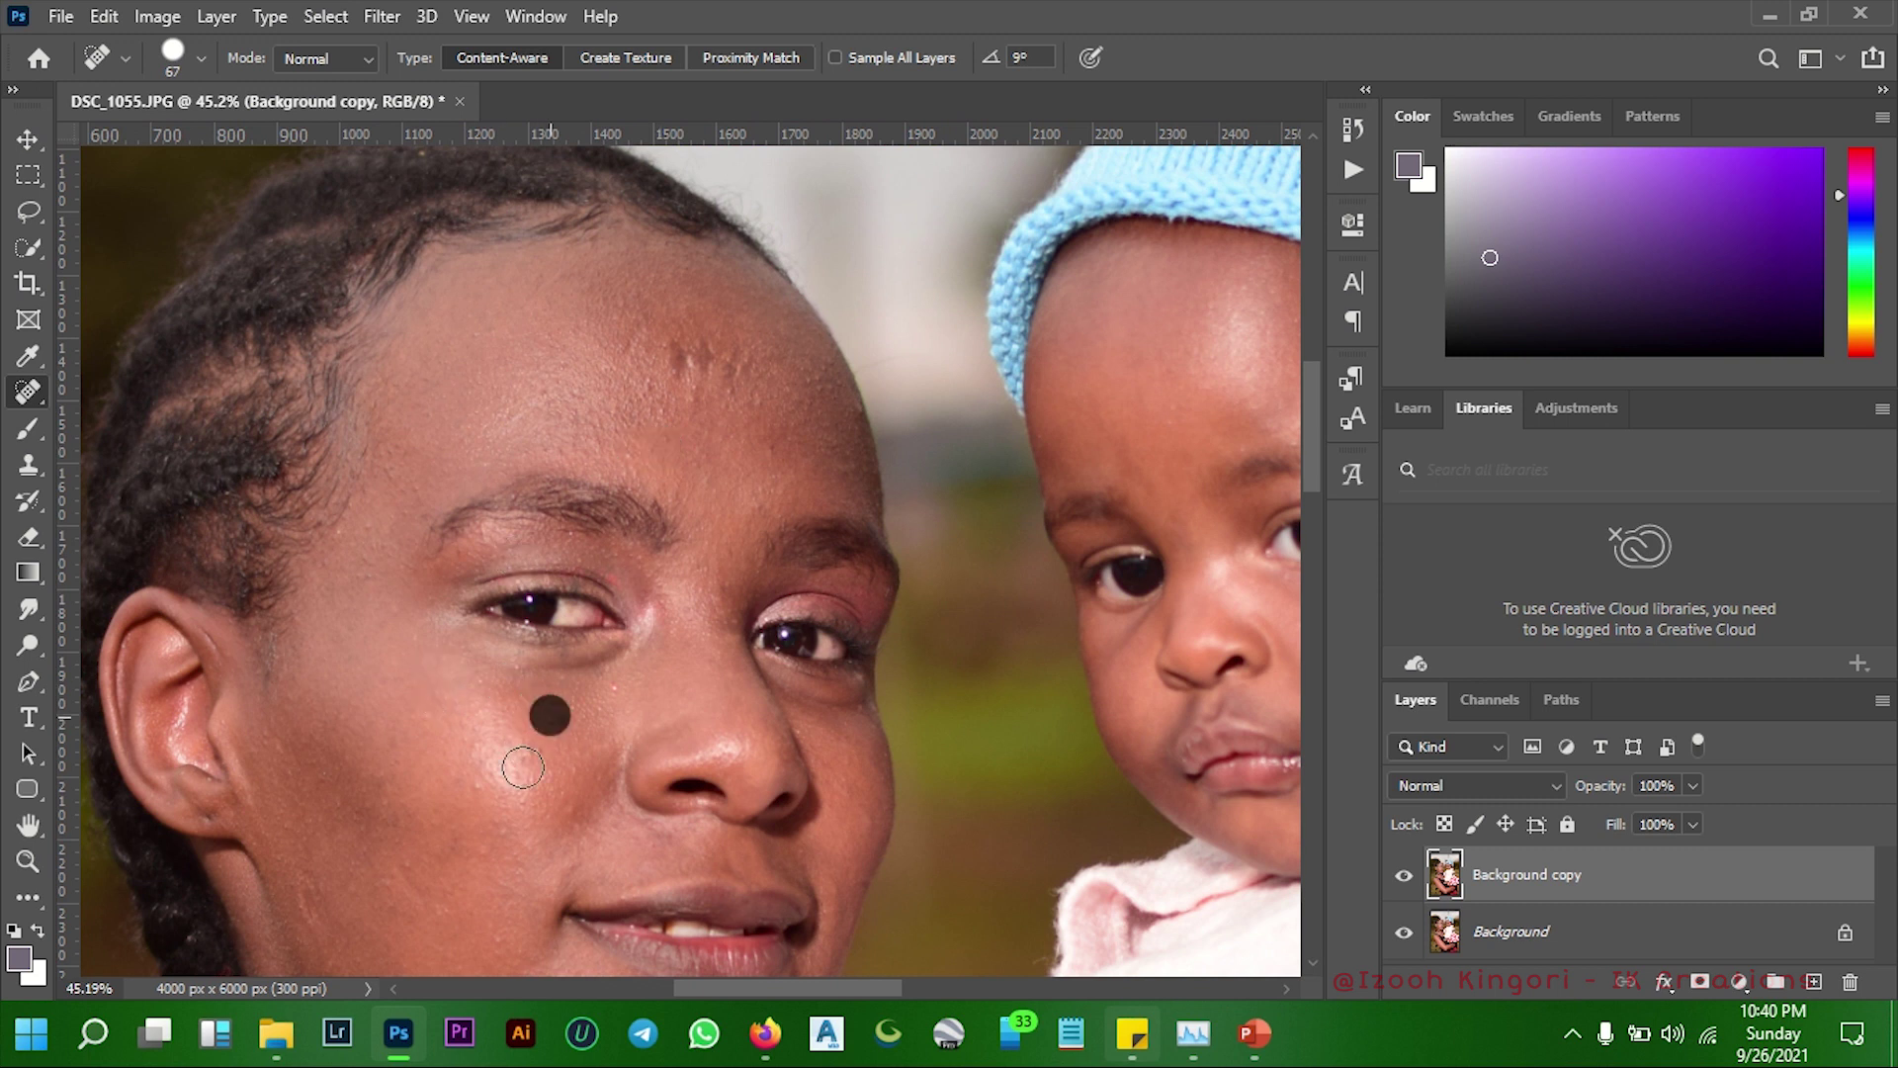
{"action": "left_click", "coordinate": [521, 772]}
{"action": "left_click", "coordinate": [521, 818]}
{"action": "left_click", "coordinate": [471, 788]}
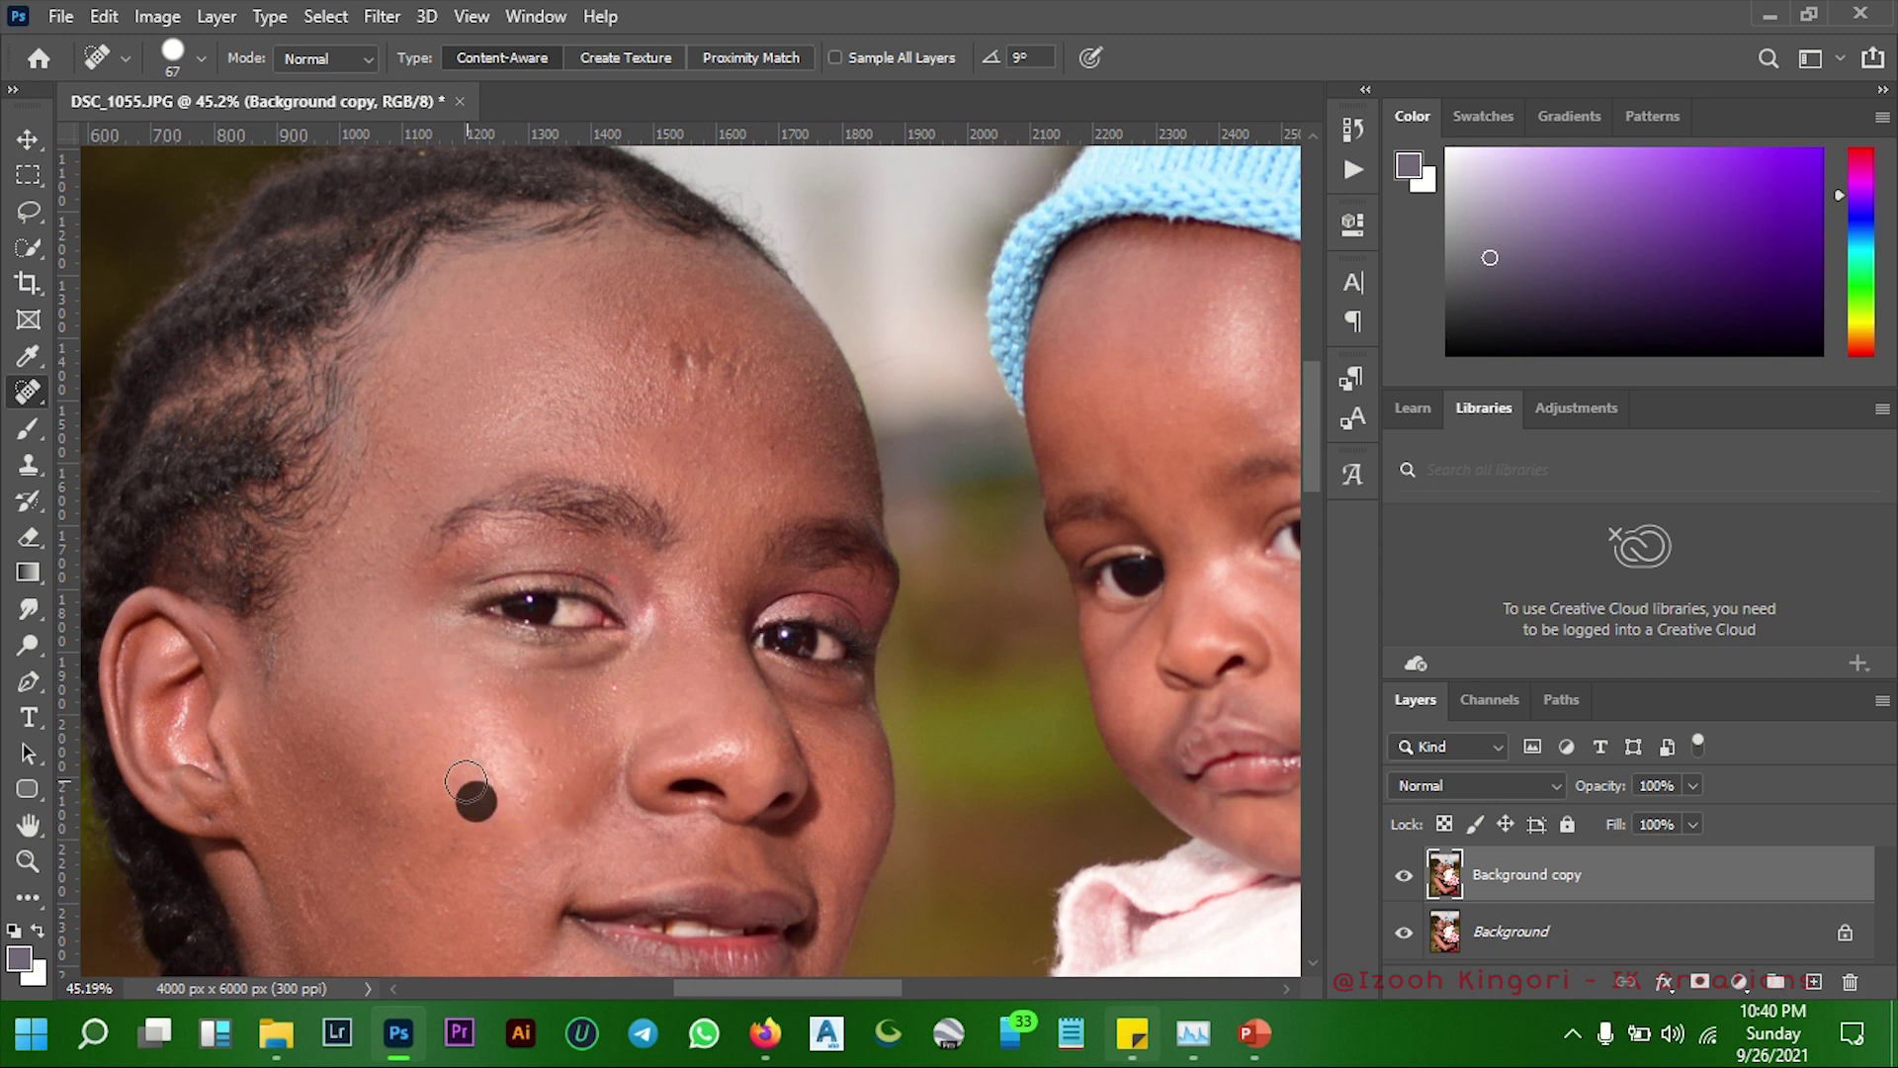
{"action": "left_click", "coordinate": [373, 764]}
{"action": "left_click", "coordinate": [514, 439]}
{"action": "left_click", "coordinate": [578, 428]}
{"action": "left_click", "coordinate": [654, 408]}
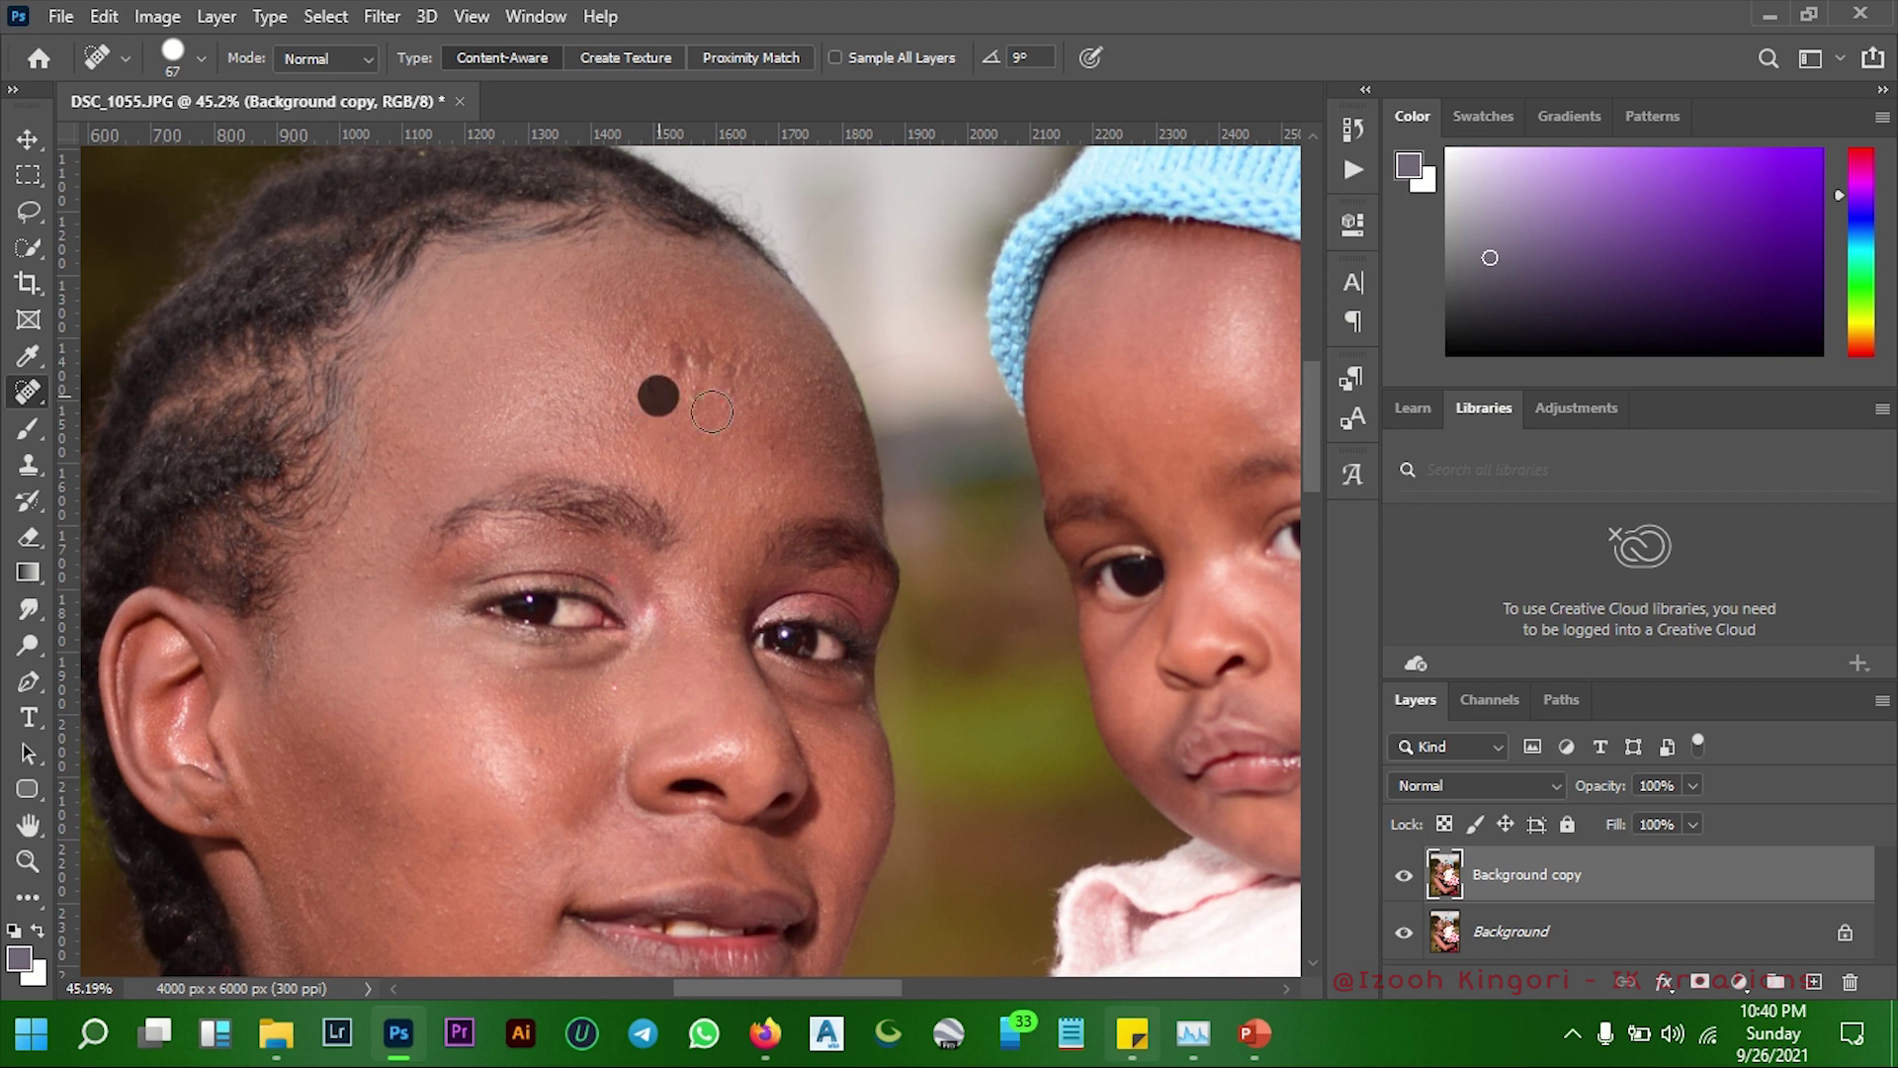
{"action": "left_click", "coordinate": [717, 412]}
{"action": "left_click", "coordinate": [788, 398]}
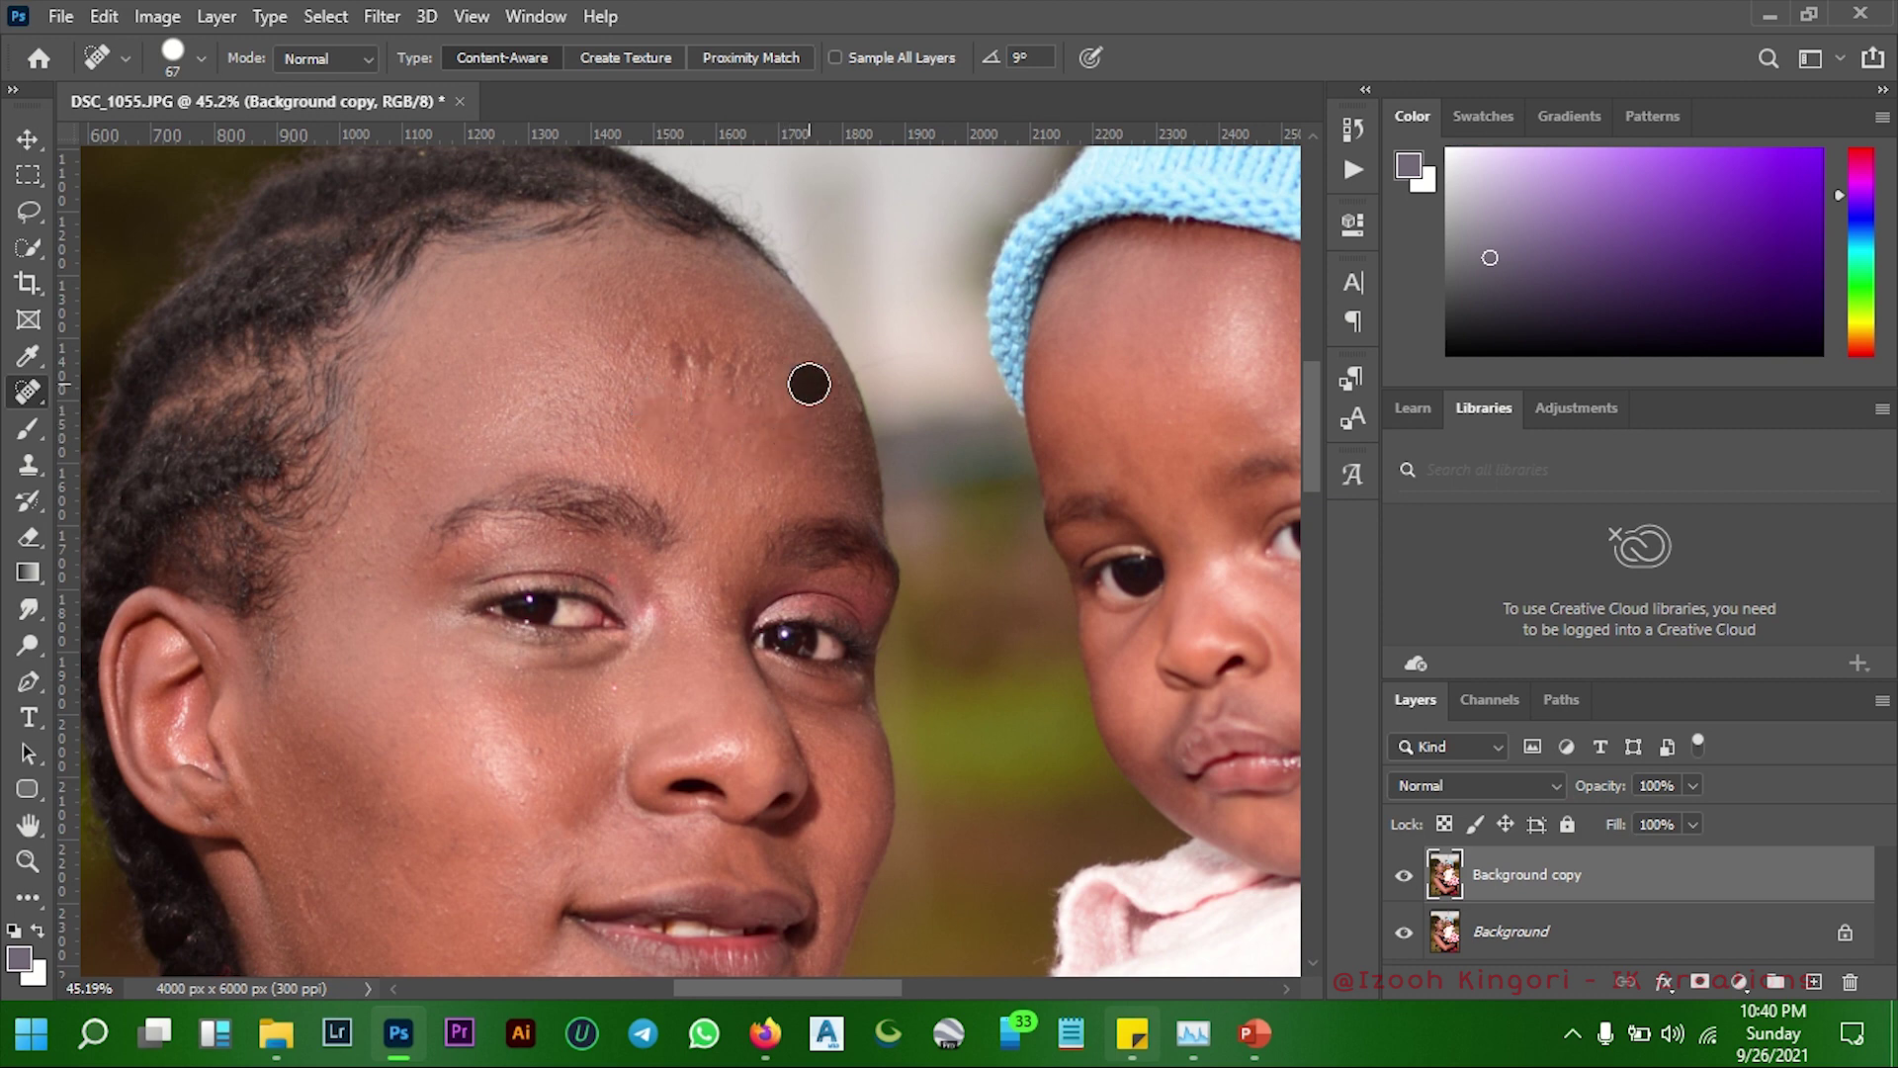
{"action": "left_click", "coordinate": [824, 358]}
{"action": "left_click", "coordinate": [843, 450]}
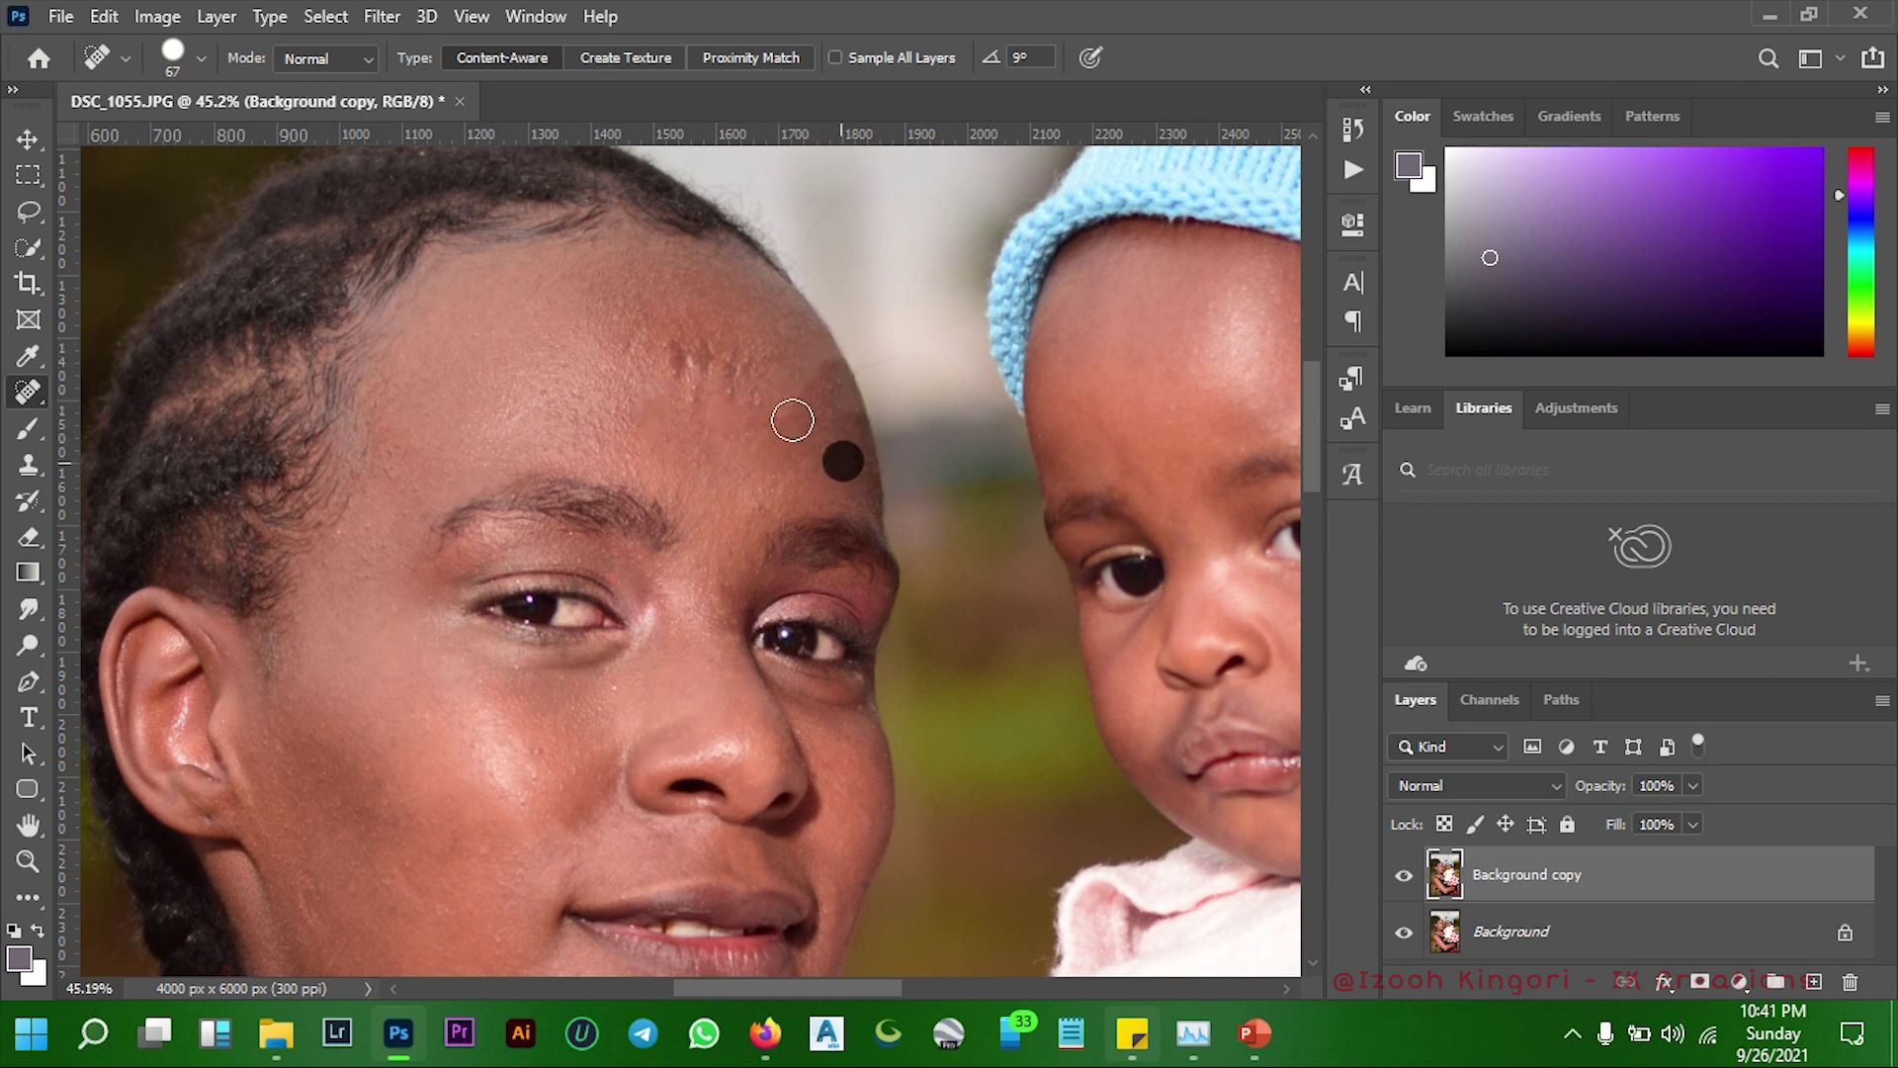
Heal the spots on the chin, jawline and lower cheek
{"action": "scroll", "coordinate": [689, 362], "scroll_direction": "down", "scroll_amount": 3}
{"action": "scroll", "coordinate": [689, 362], "scroll_direction": "down", "scroll_amount": 2}
{"action": "left_click", "coordinate": [644, 885]}
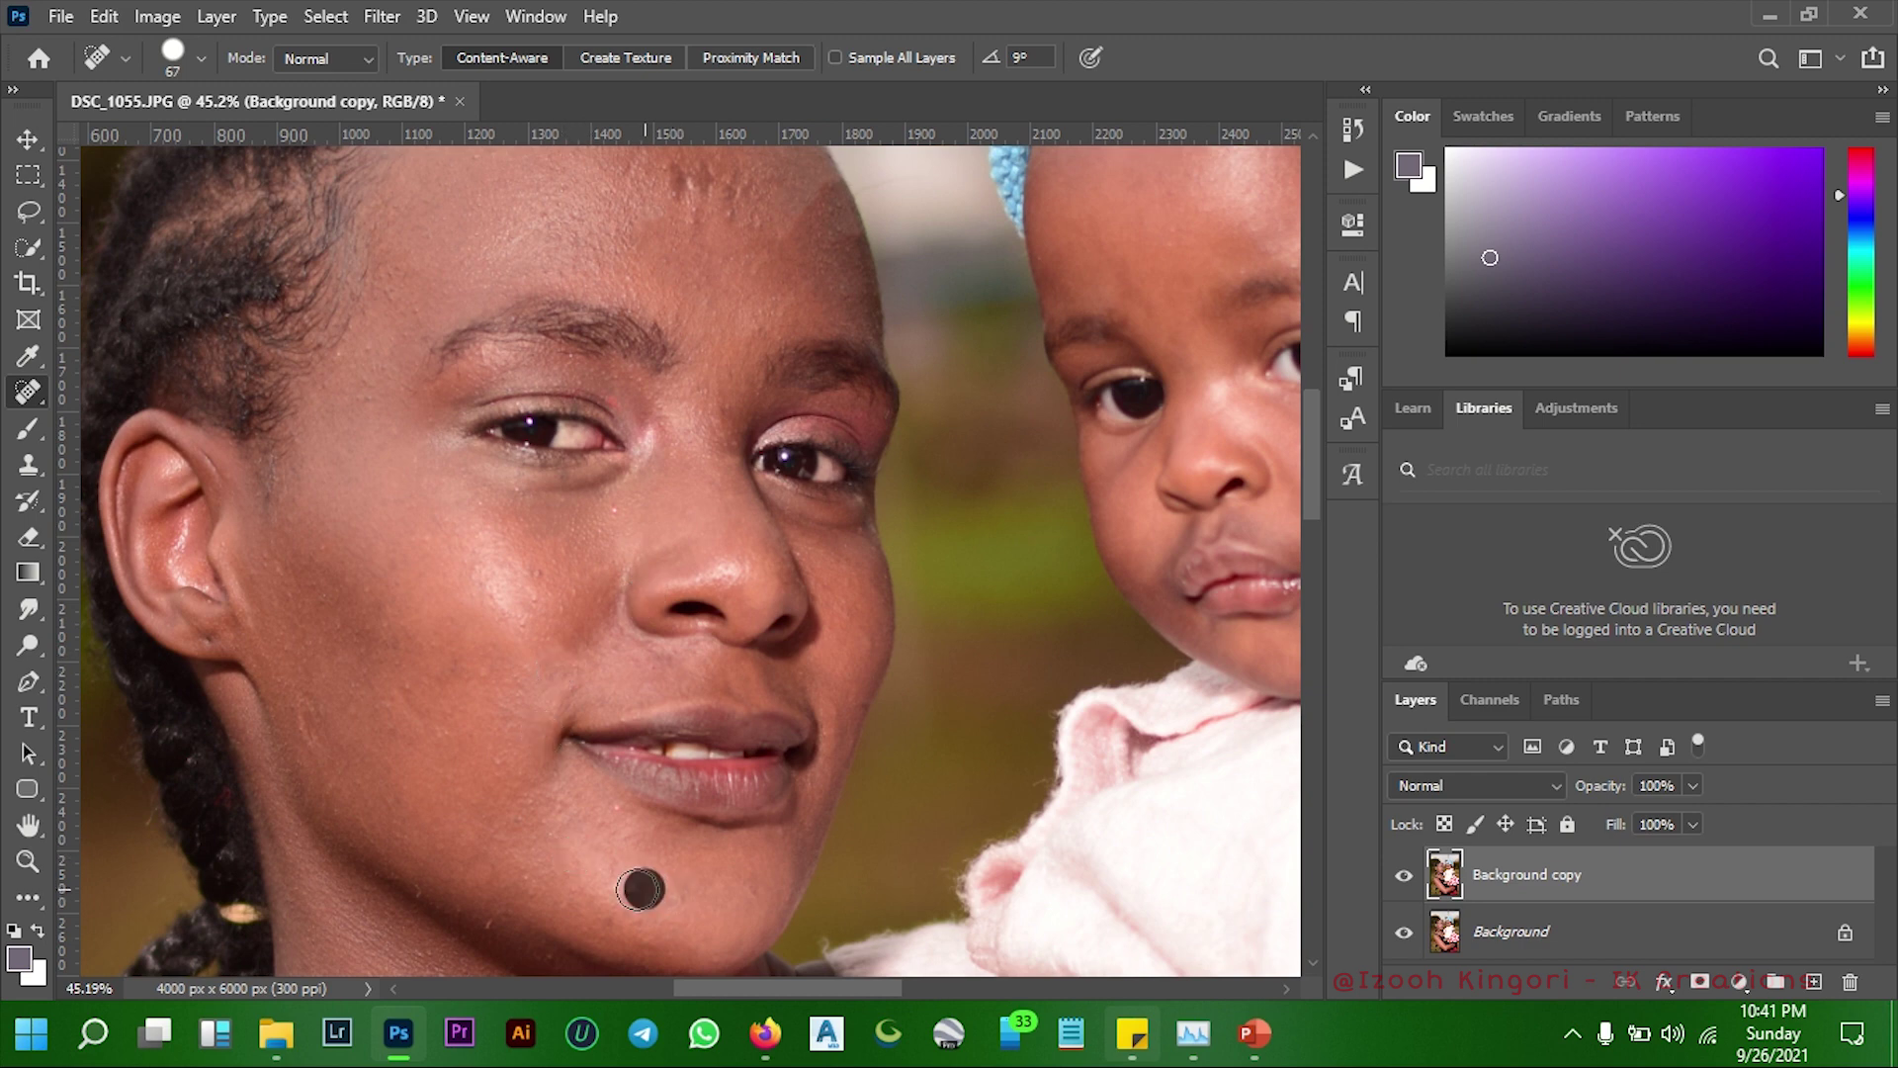
{"action": "left_click", "coordinate": [612, 821]}
{"action": "left_click", "coordinate": [566, 789]}
{"action": "left_click", "coordinate": [559, 854]}
{"action": "scroll", "coordinate": [539, 791], "scroll_direction": "down", "scroll_amount": 3}
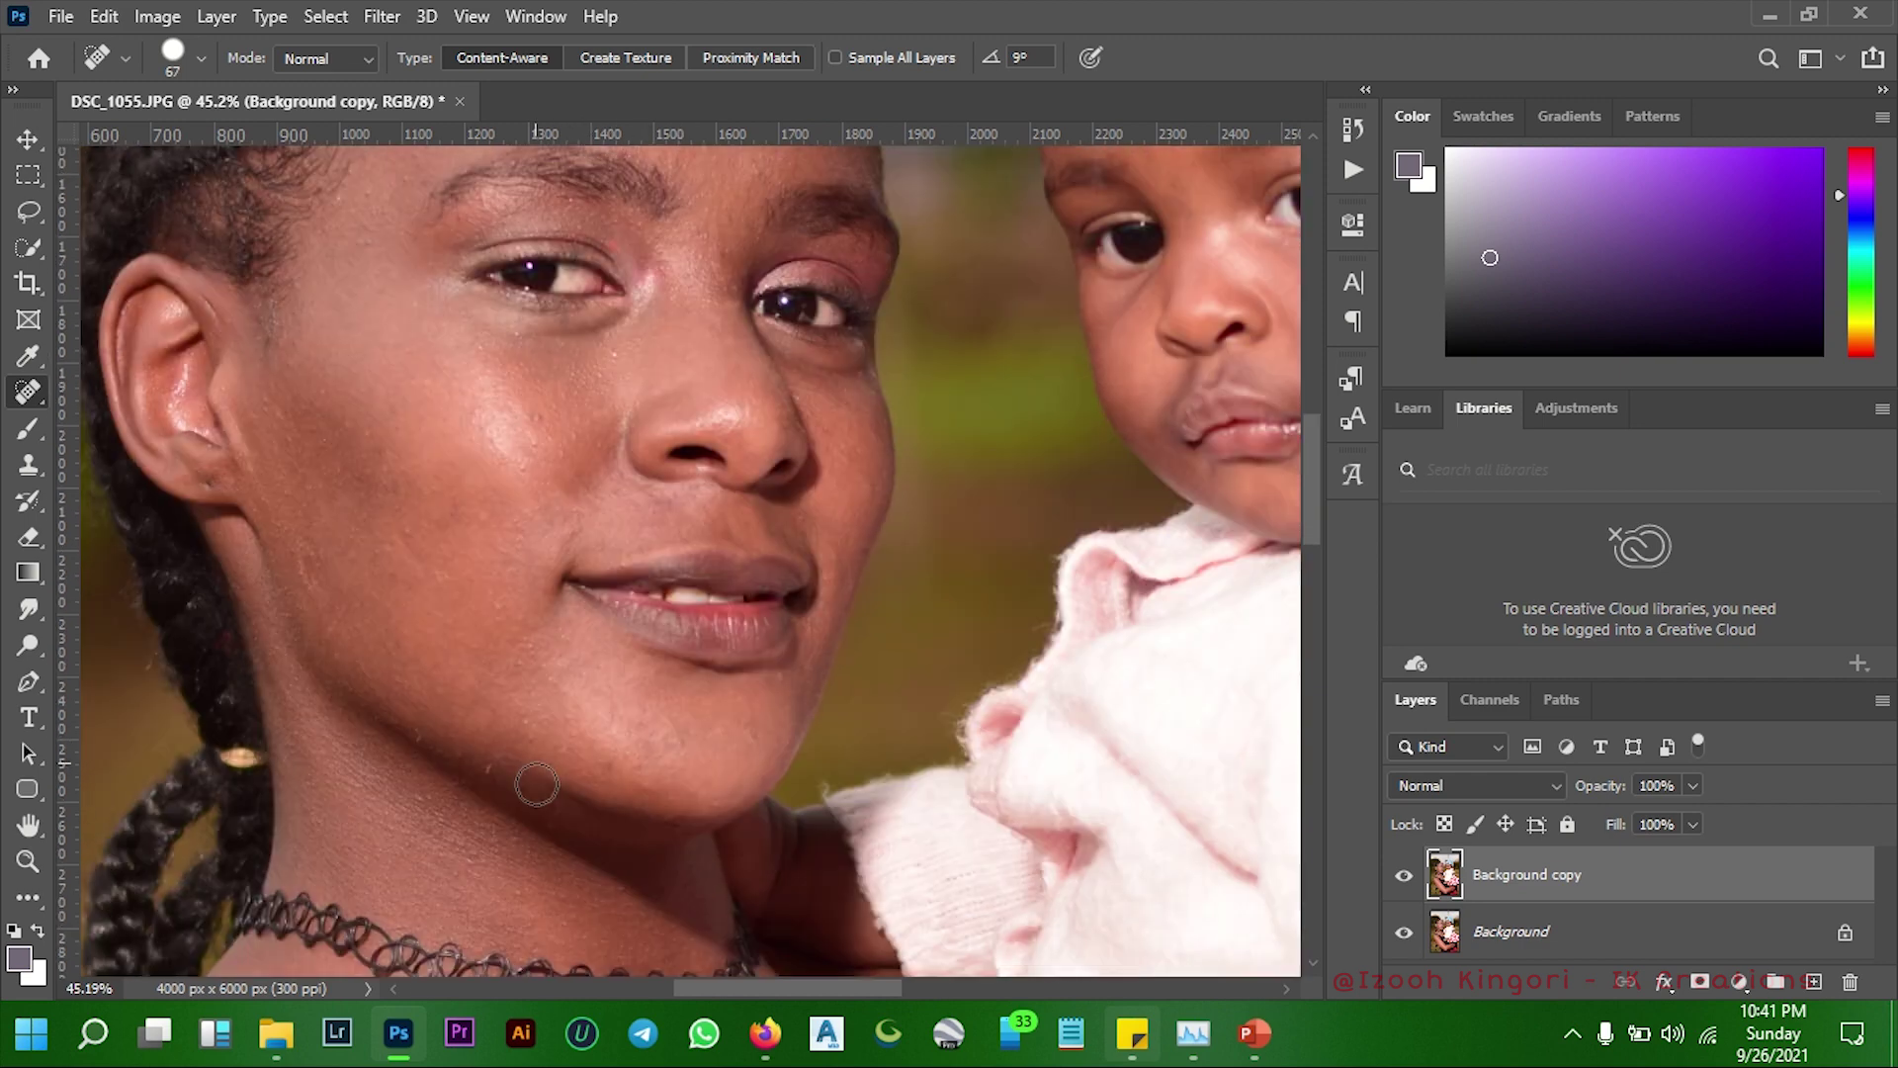
{"action": "left_click", "coordinate": [539, 816]}
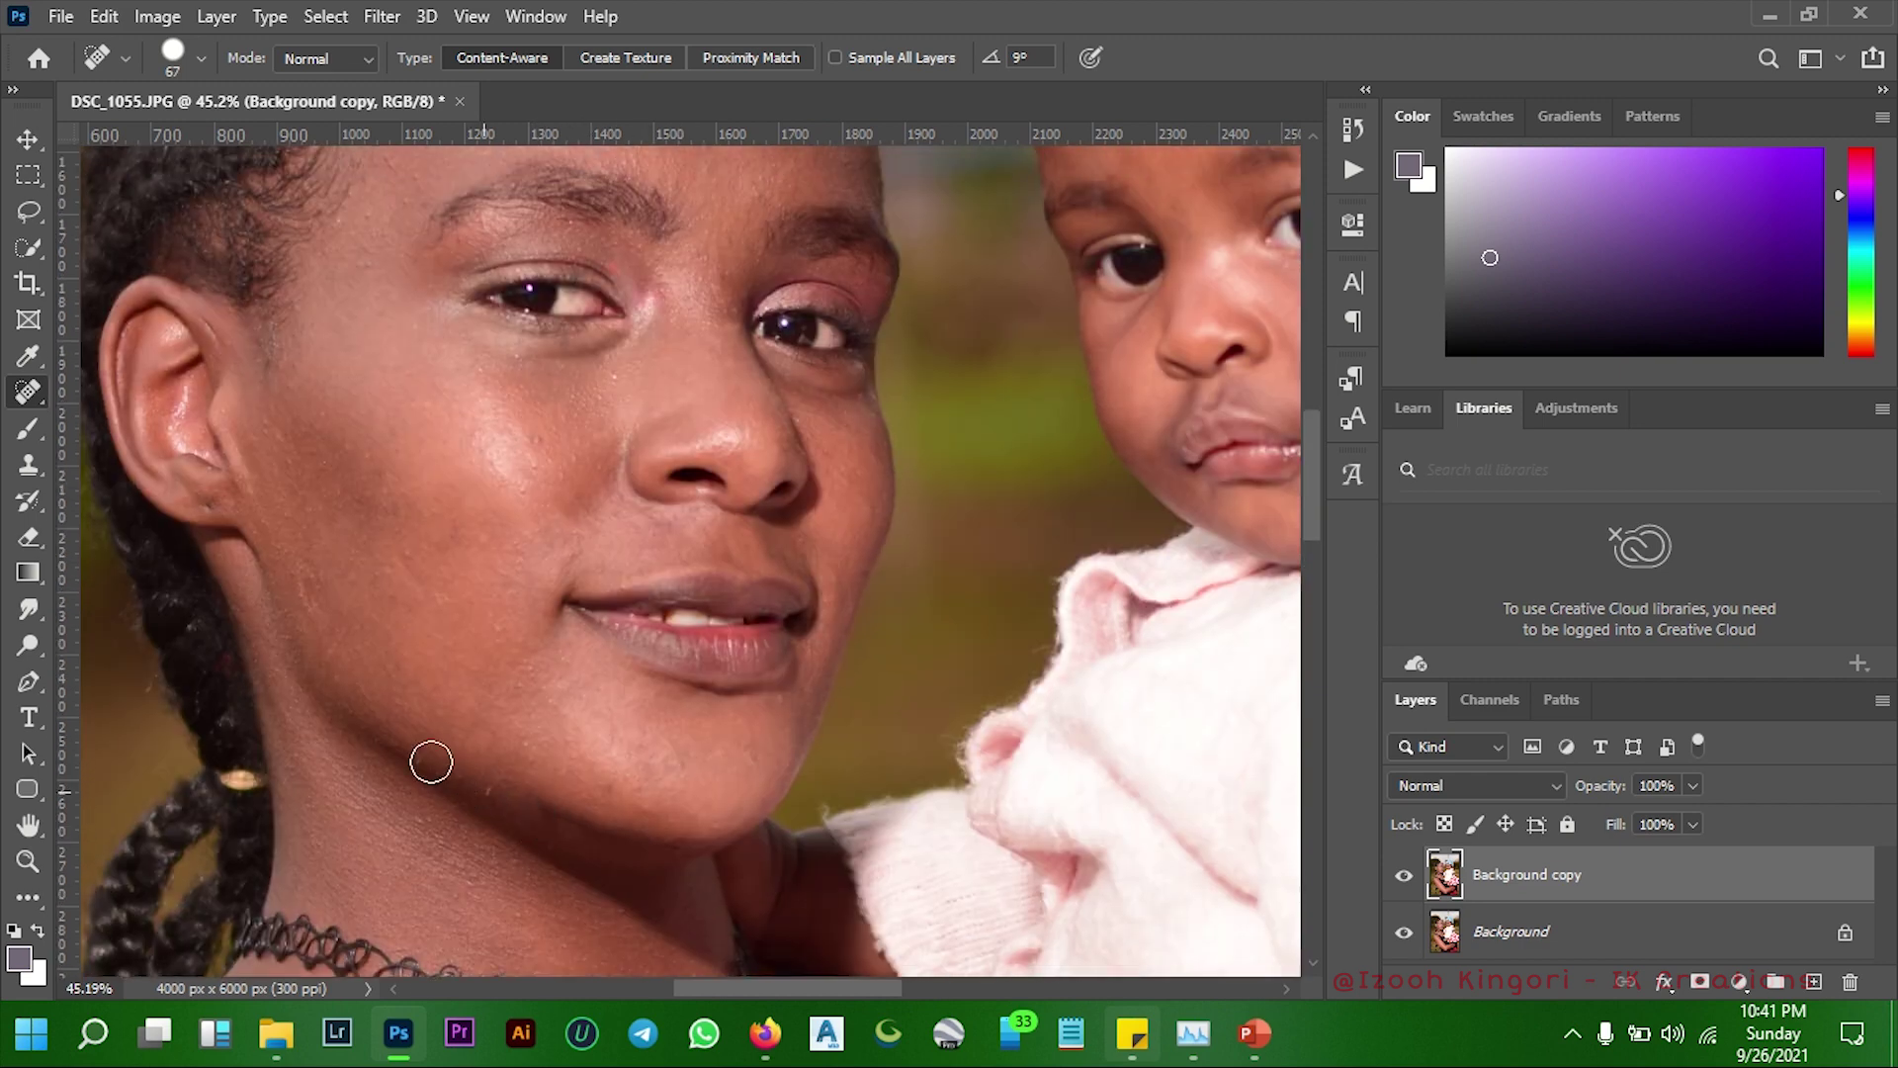
{"action": "left_click", "coordinate": [484, 791]}
{"action": "left_click", "coordinate": [430, 760]}
{"action": "left_click", "coordinate": [494, 733]}
Heal the remaining spots on the upper cheek, below the eye and beside the nose
{"action": "left_click", "coordinate": [451, 615]}
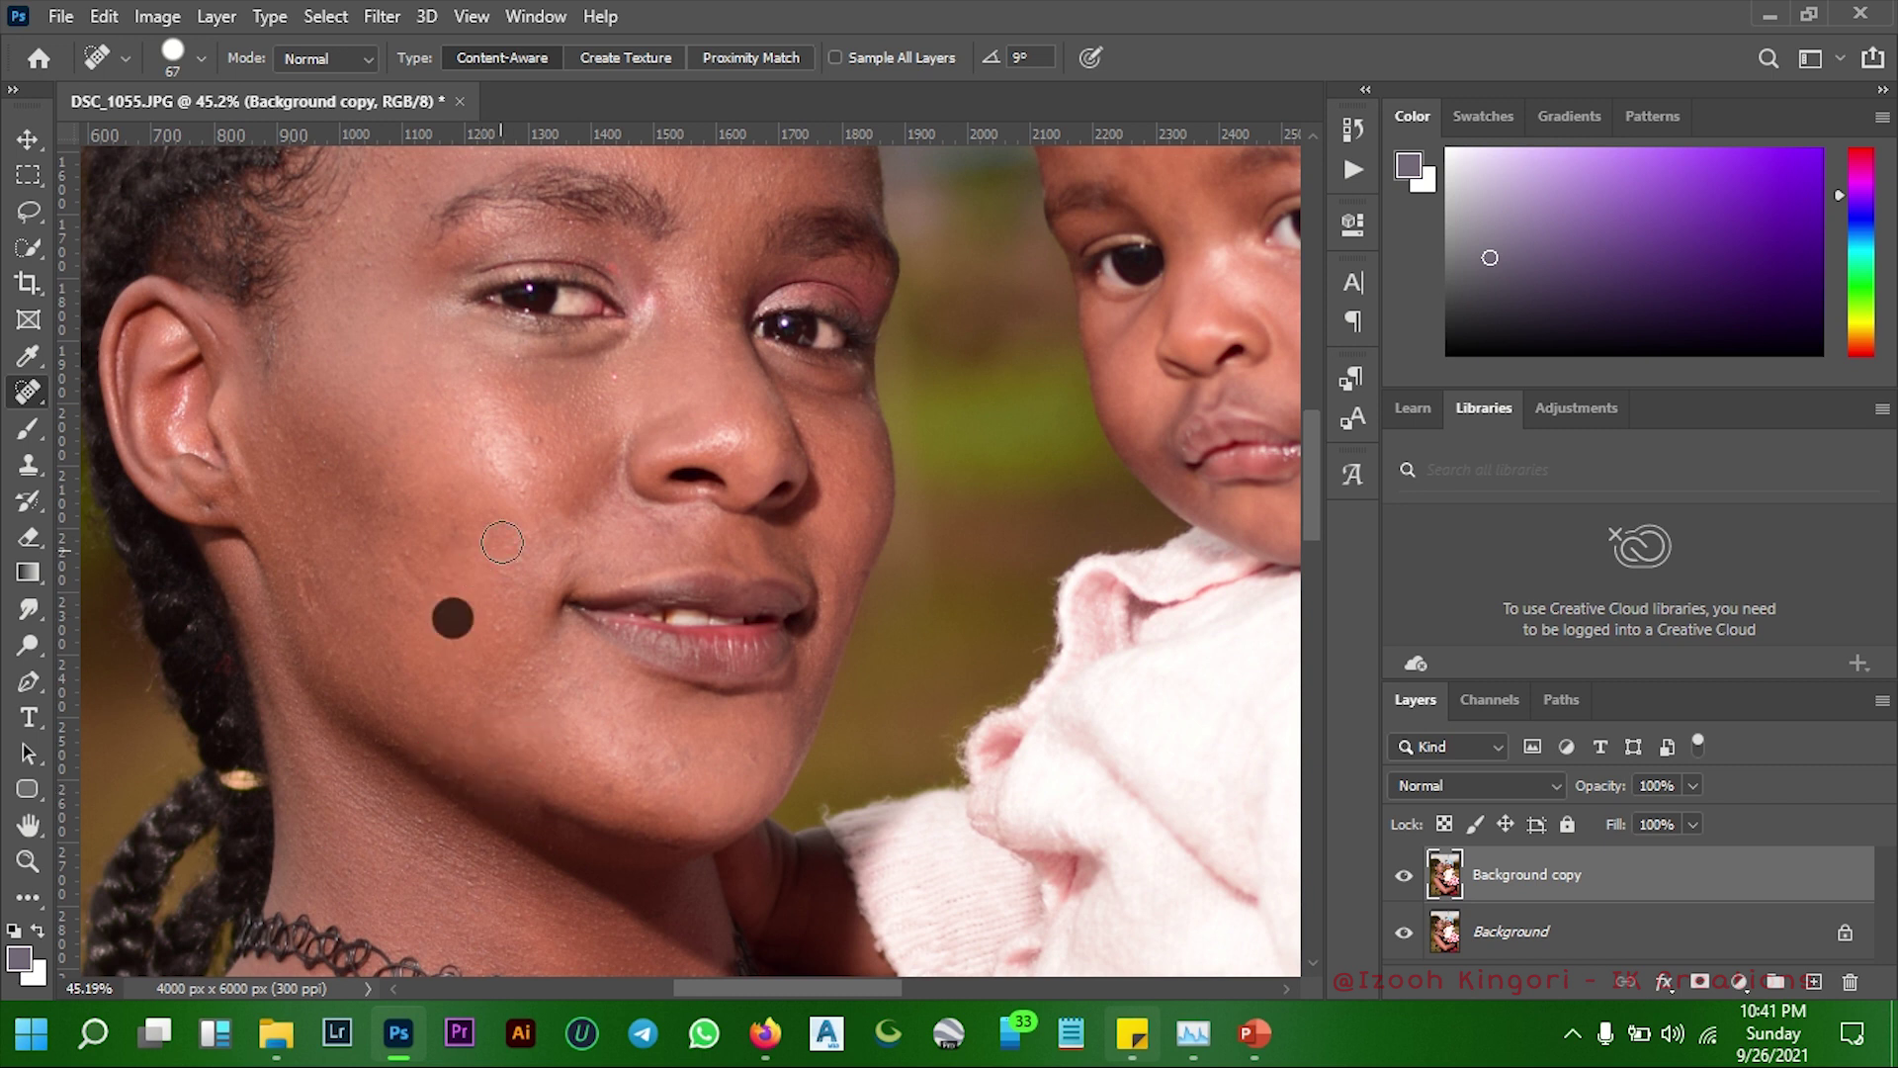
{"action": "left_click", "coordinate": [446, 570]}
{"action": "left_click", "coordinate": [454, 535]}
{"action": "left_click", "coordinate": [525, 492]}
{"action": "left_click", "coordinate": [492, 447]}
{"action": "left_click", "coordinate": [573, 437]}
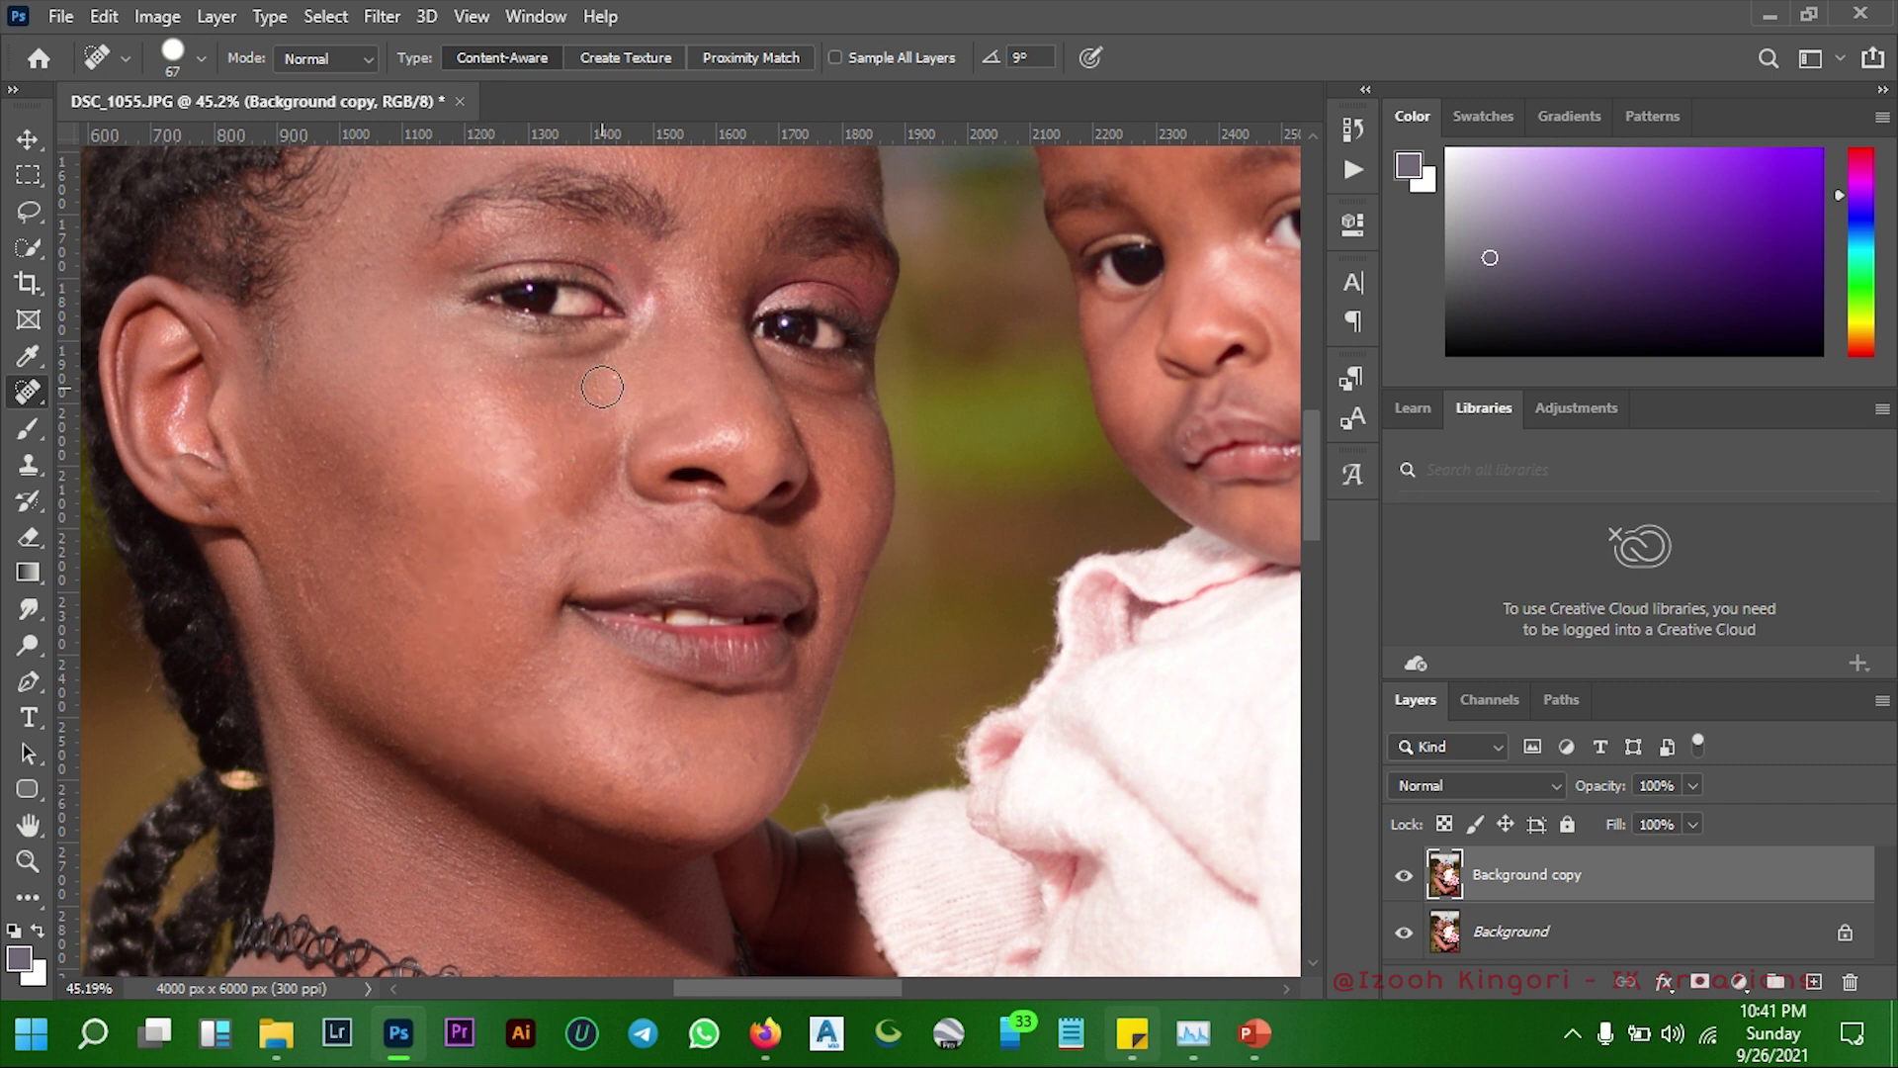
{"action": "left_click", "coordinate": [605, 379]}
{"action": "left_click", "coordinate": [537, 444]}
{"action": "scroll", "coordinate": [466, 597], "scroll_direction": "down", "scroll_amount": 3}
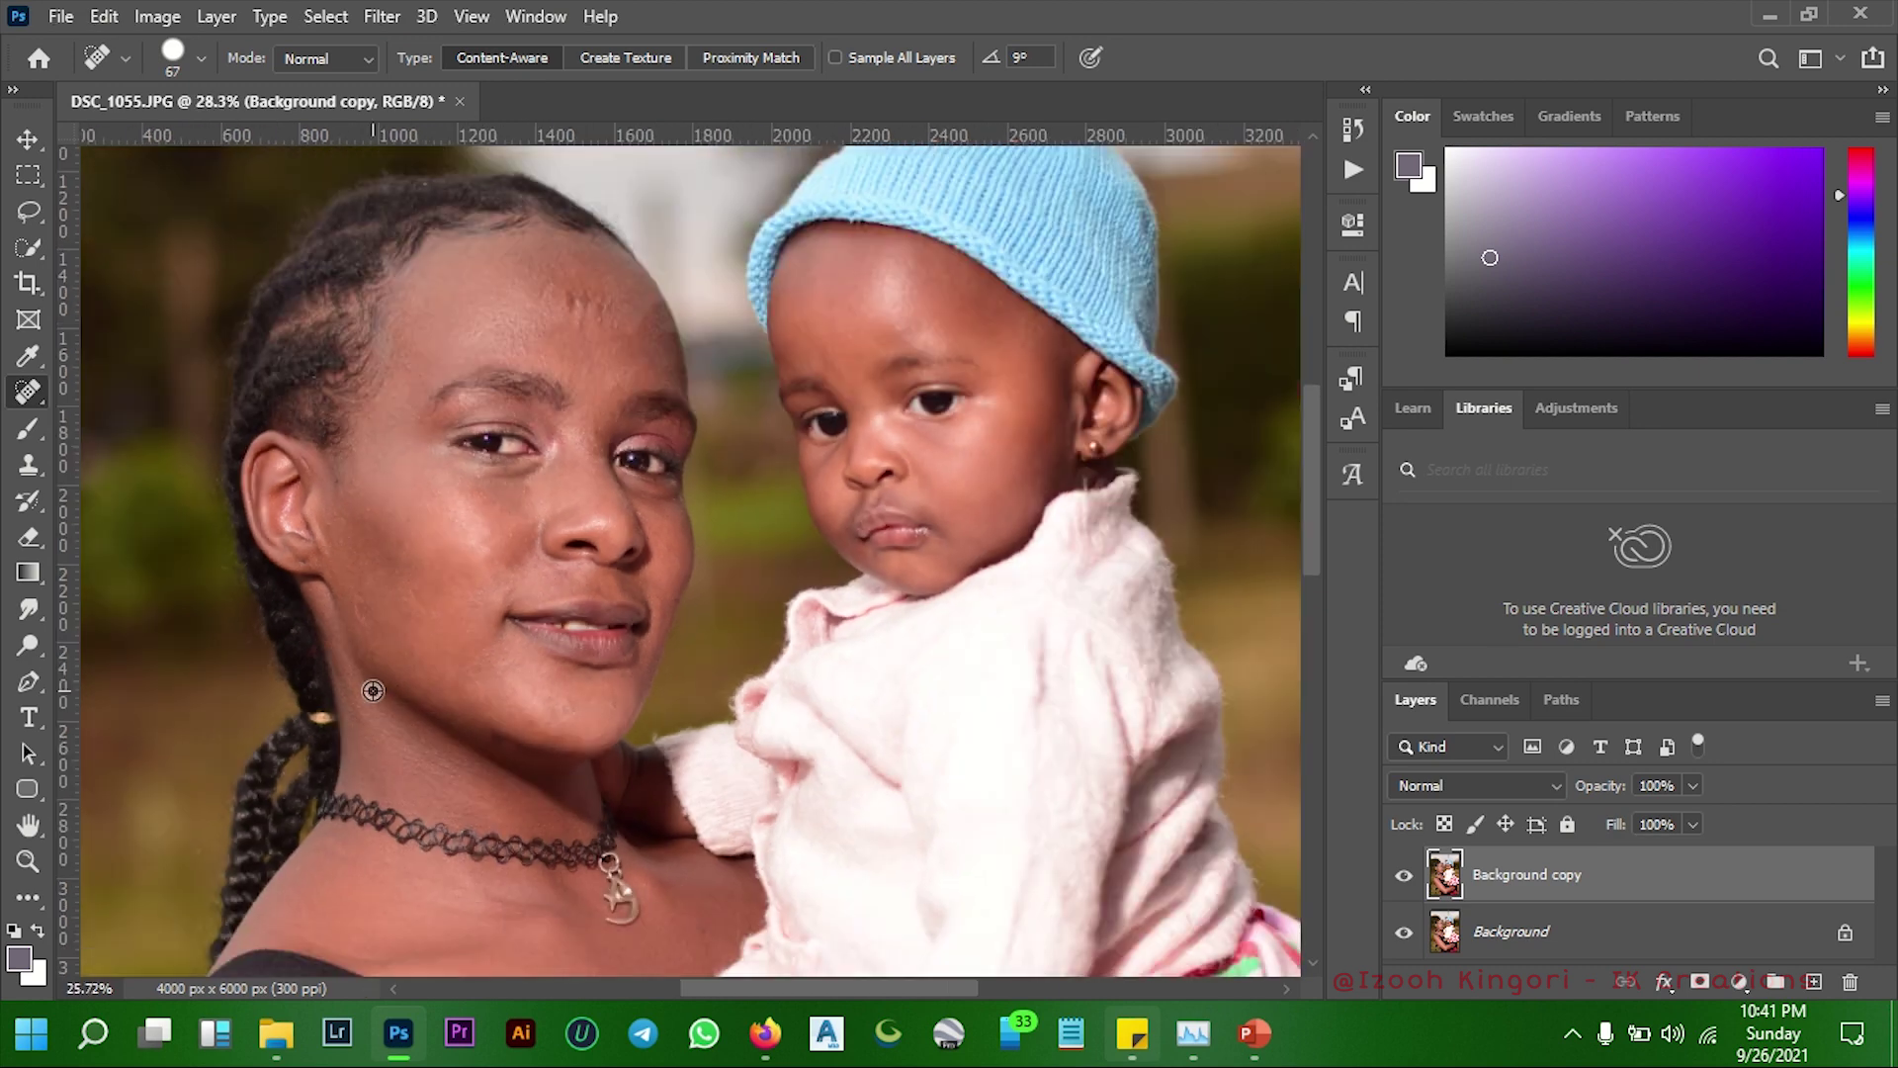
{"action": "scroll", "coordinate": [969, 256], "scroll_direction": "up", "scroll_amount": 2}
{"action": "scroll", "coordinate": [840, 415], "scroll_direction": "up", "scroll_amount": 2}
{"action": "scroll", "coordinate": [729, 538], "scroll_direction": "down", "scroll_amount": 2}
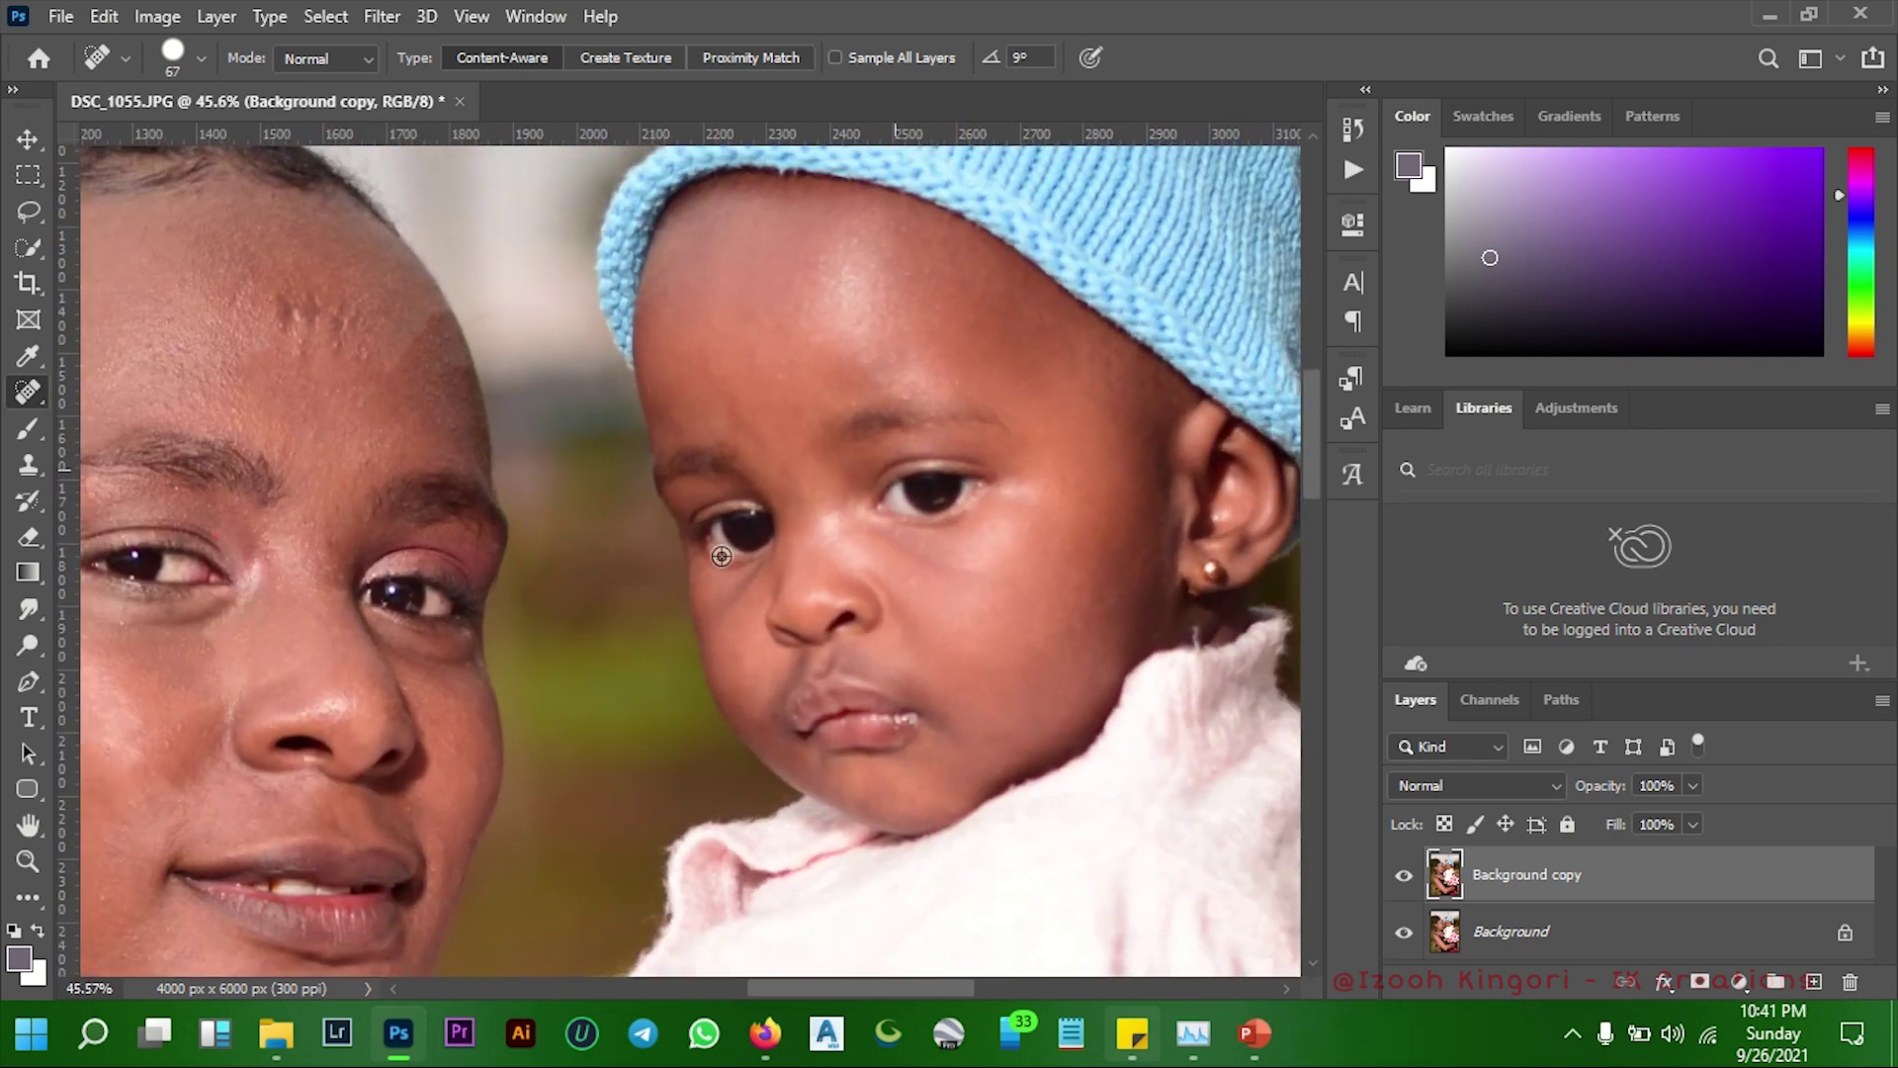
{"action": "scroll", "coordinate": [657, 499], "scroll_direction": "down", "scroll_amount": 1}
{"action": "scroll", "coordinate": [648, 432], "scroll_direction": "down", "scroll_amount": 1}
{"action": "scroll", "coordinate": [647, 431], "scroll_direction": "down", "scroll_amount": 1}
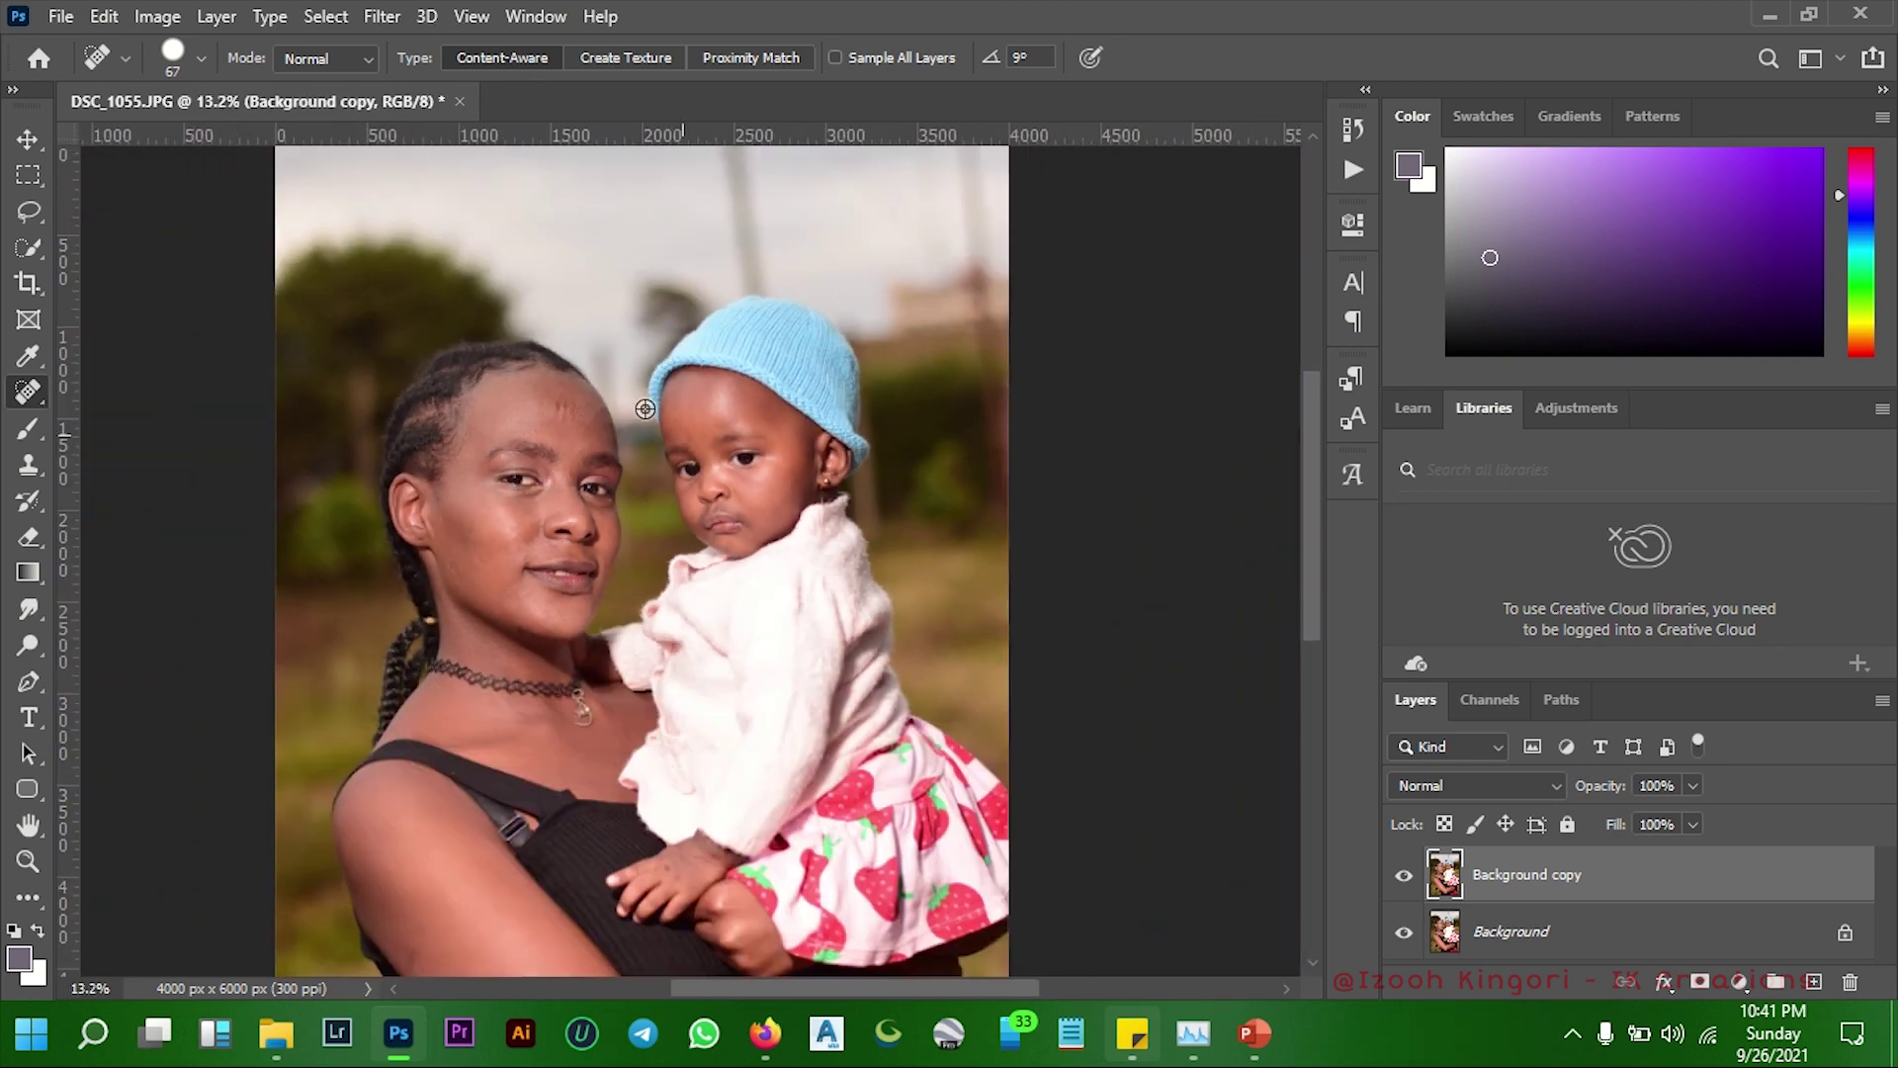
{"action": "scroll", "coordinate": [647, 431], "scroll_direction": "down", "scroll_amount": 1}
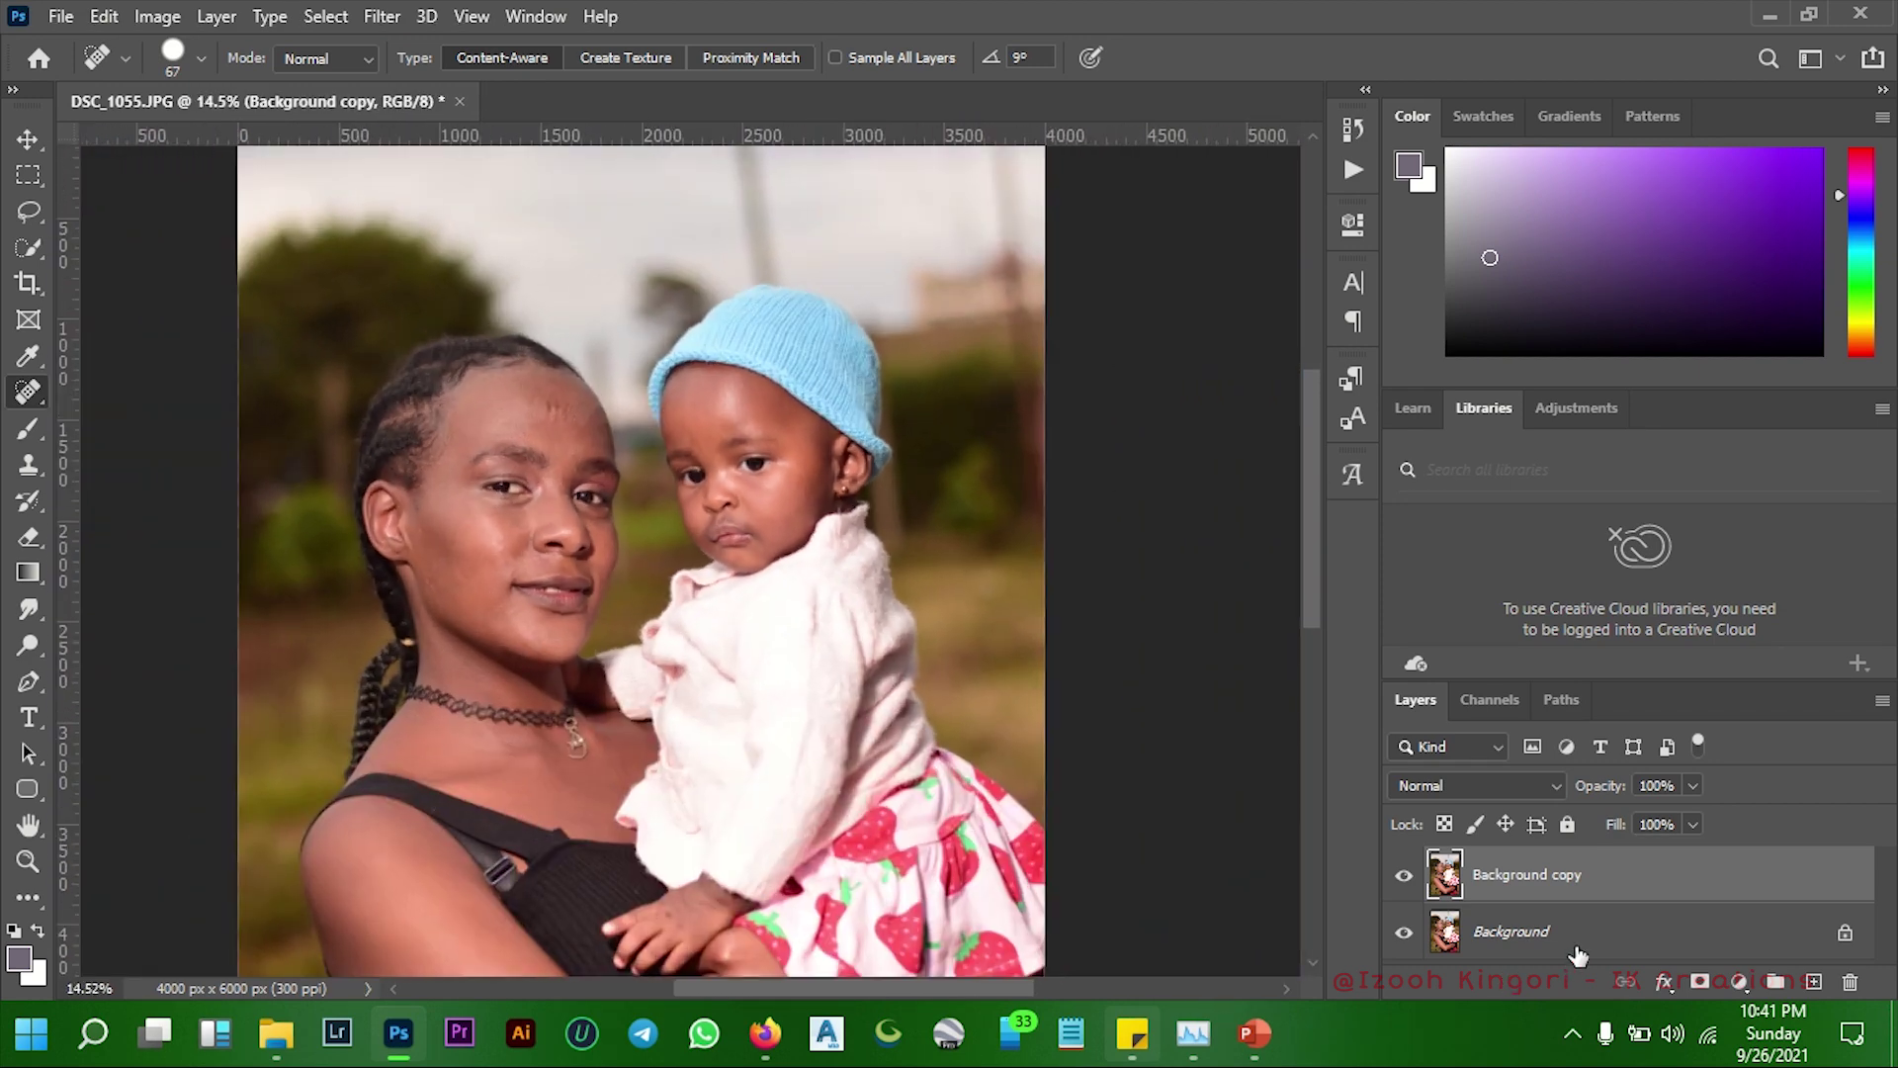
Duplicate the retouched Background copy layer to create Background copy 2
{"action": "right_click", "coordinate": [1626, 880]}
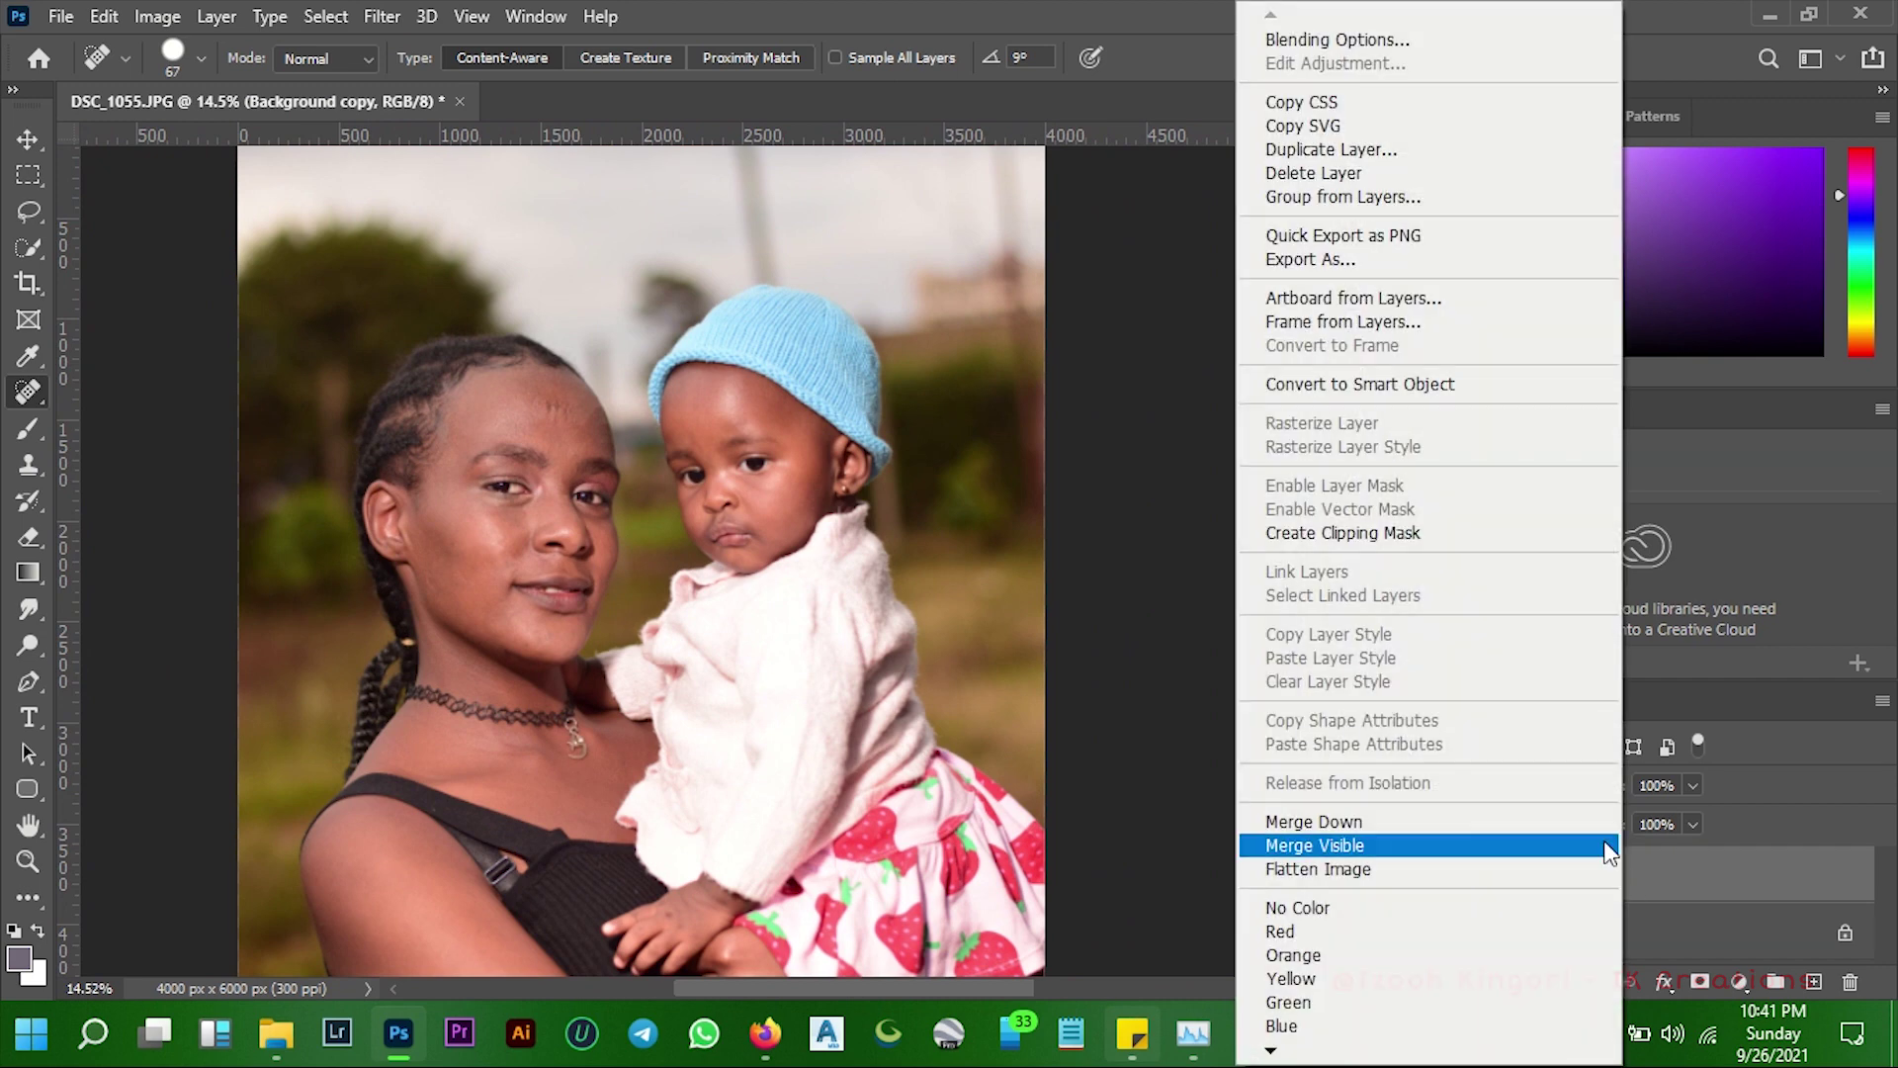
{"action": "left_click", "coordinate": [1364, 155]}
{"action": "left_click", "coordinate": [1192, 265]}
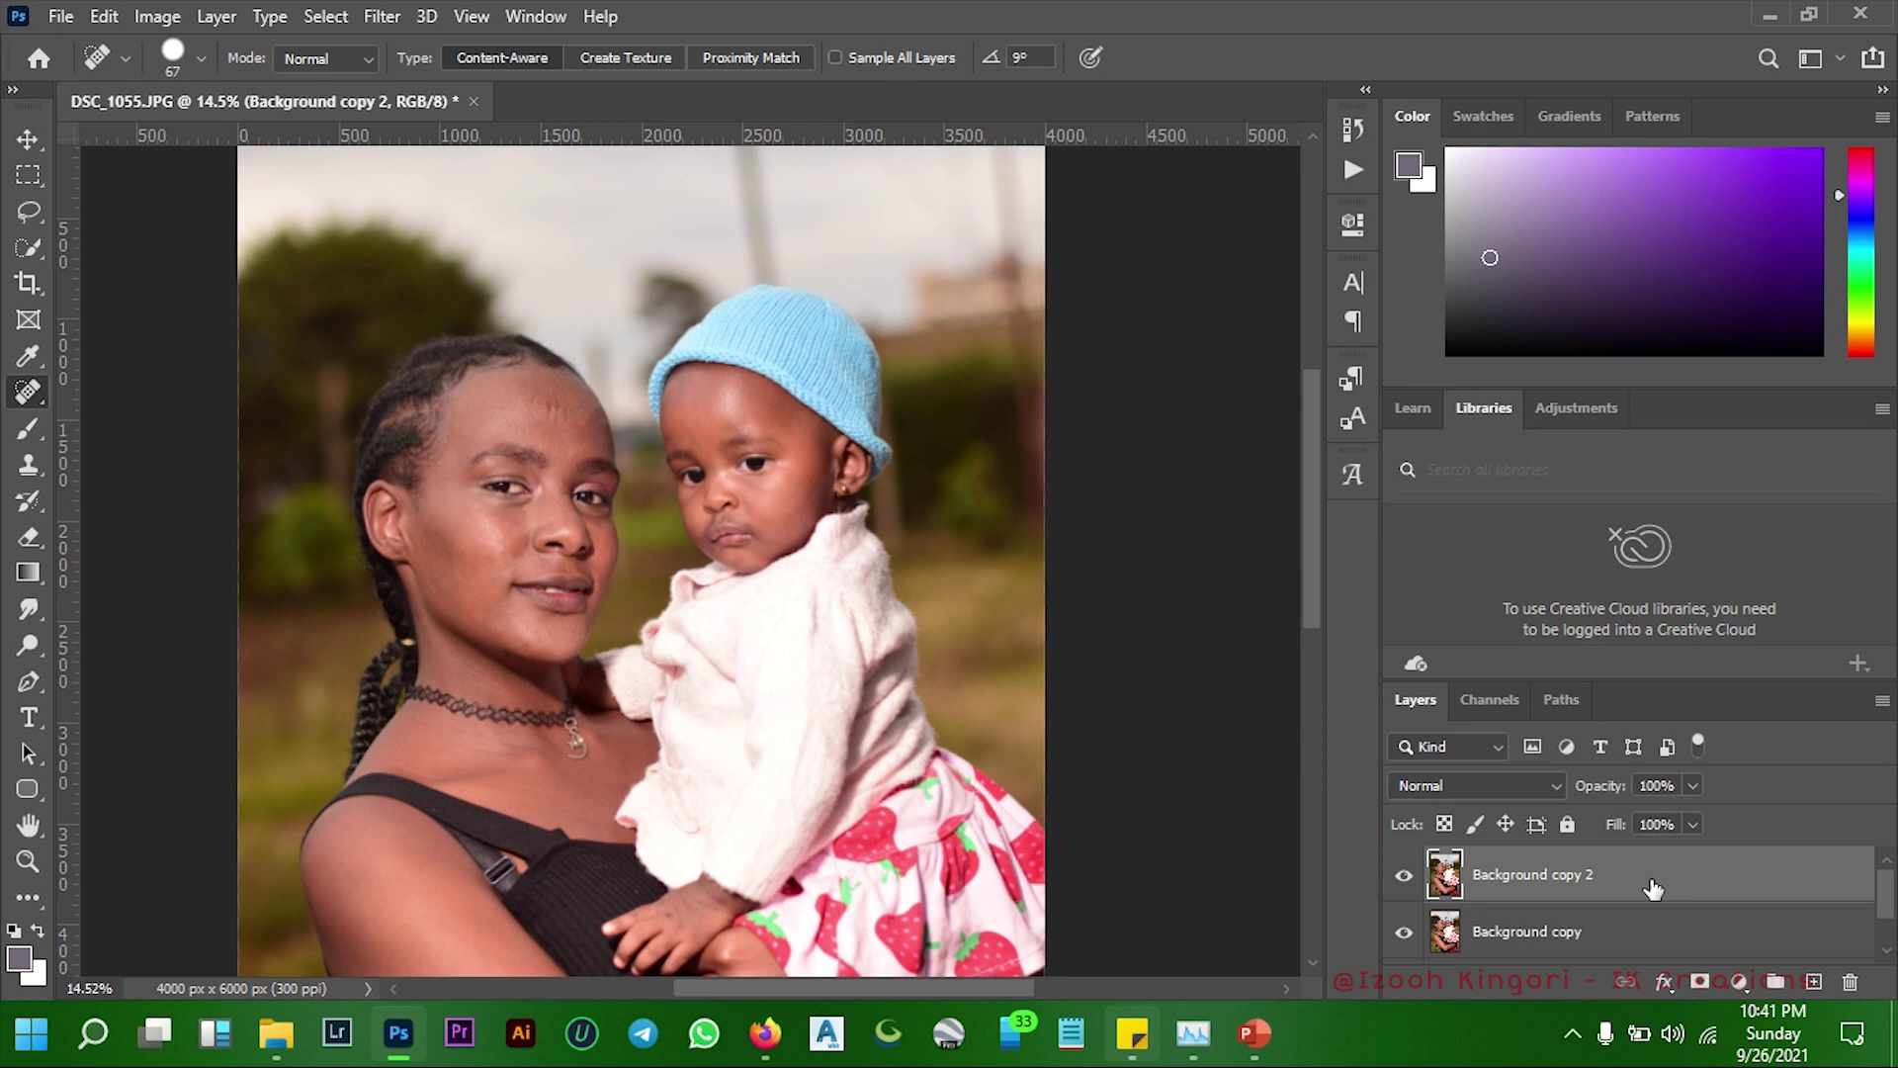
Invert Background copy 2 and set its blend mode to Vivid Light
{"action": "left_click", "coordinate": [154, 17]}
{"action": "mouse_move", "coordinate": [200, 89]}
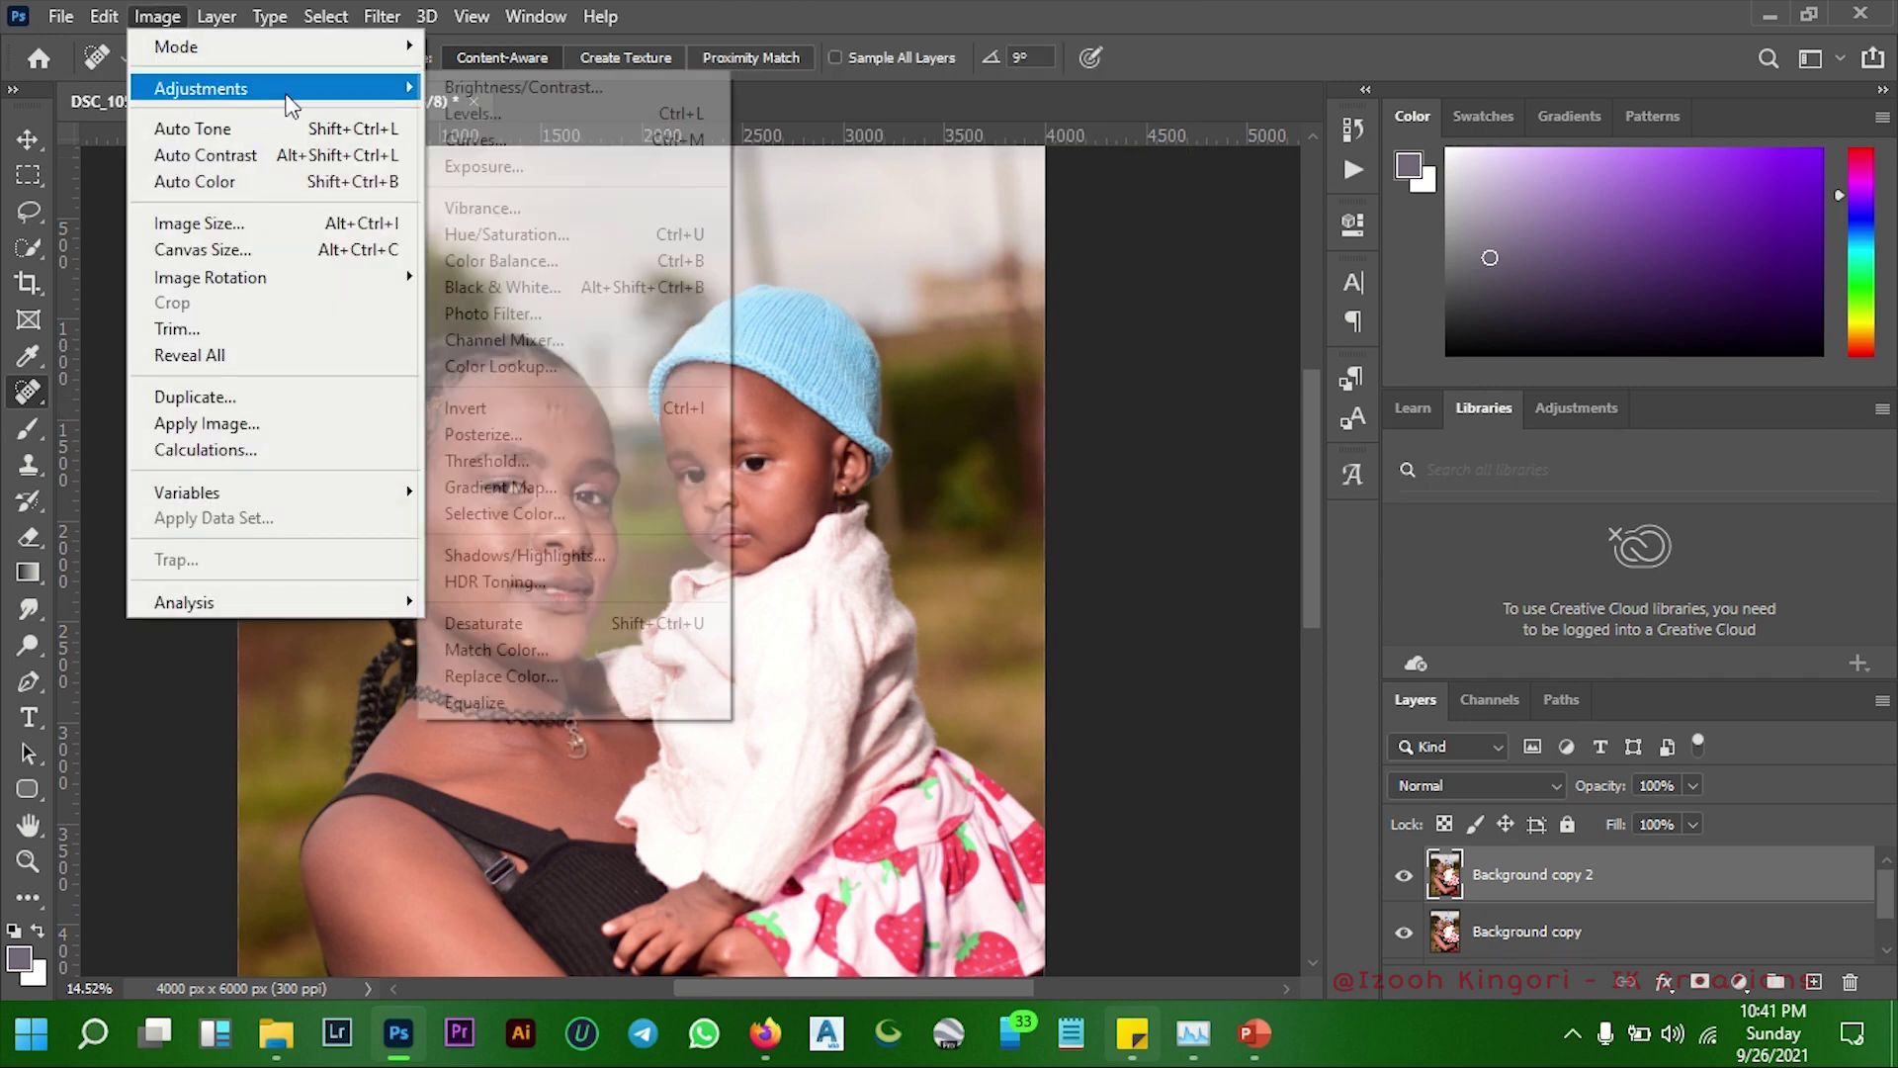
{"action": "left_click", "coordinate": [585, 409]}
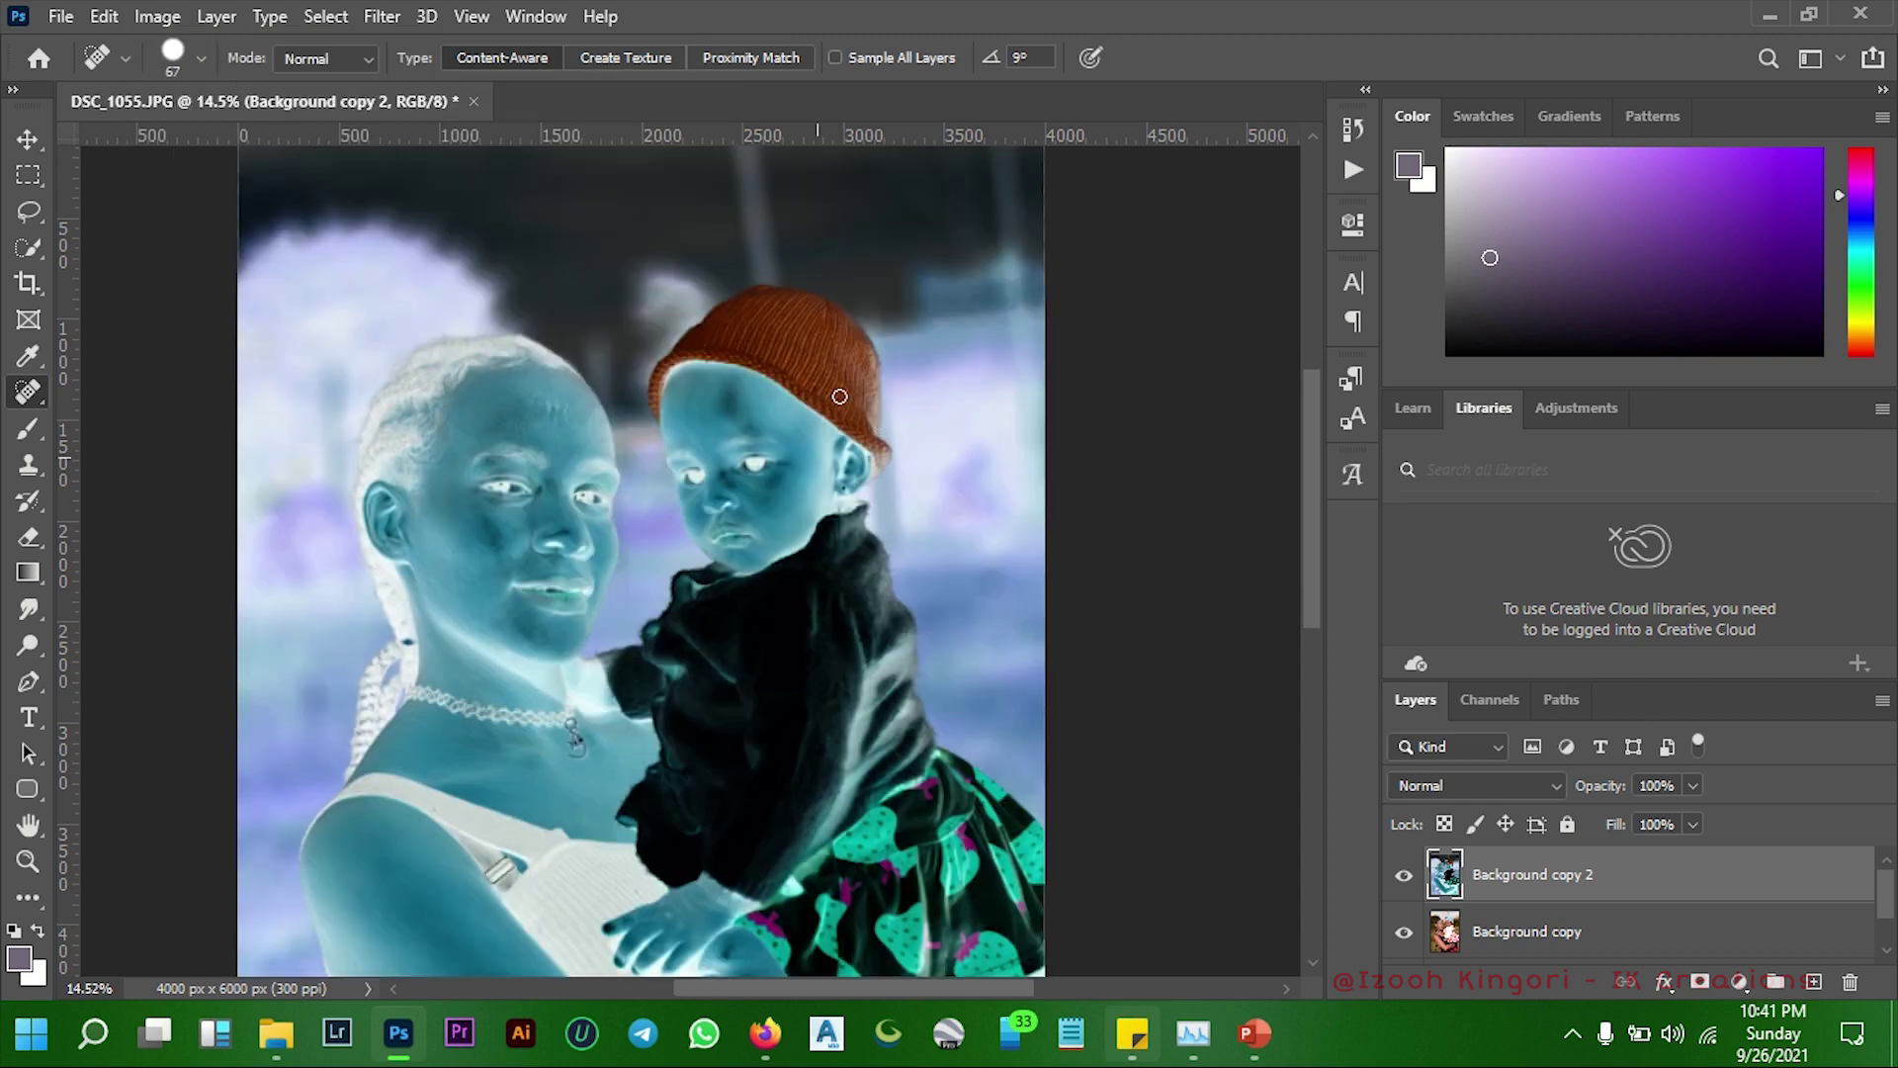
{"action": "scroll", "coordinate": [826, 445], "scroll_direction": "down", "scroll_amount": 1}
{"action": "scroll", "coordinate": [826, 446], "scroll_direction": "down", "scroll_amount": 1}
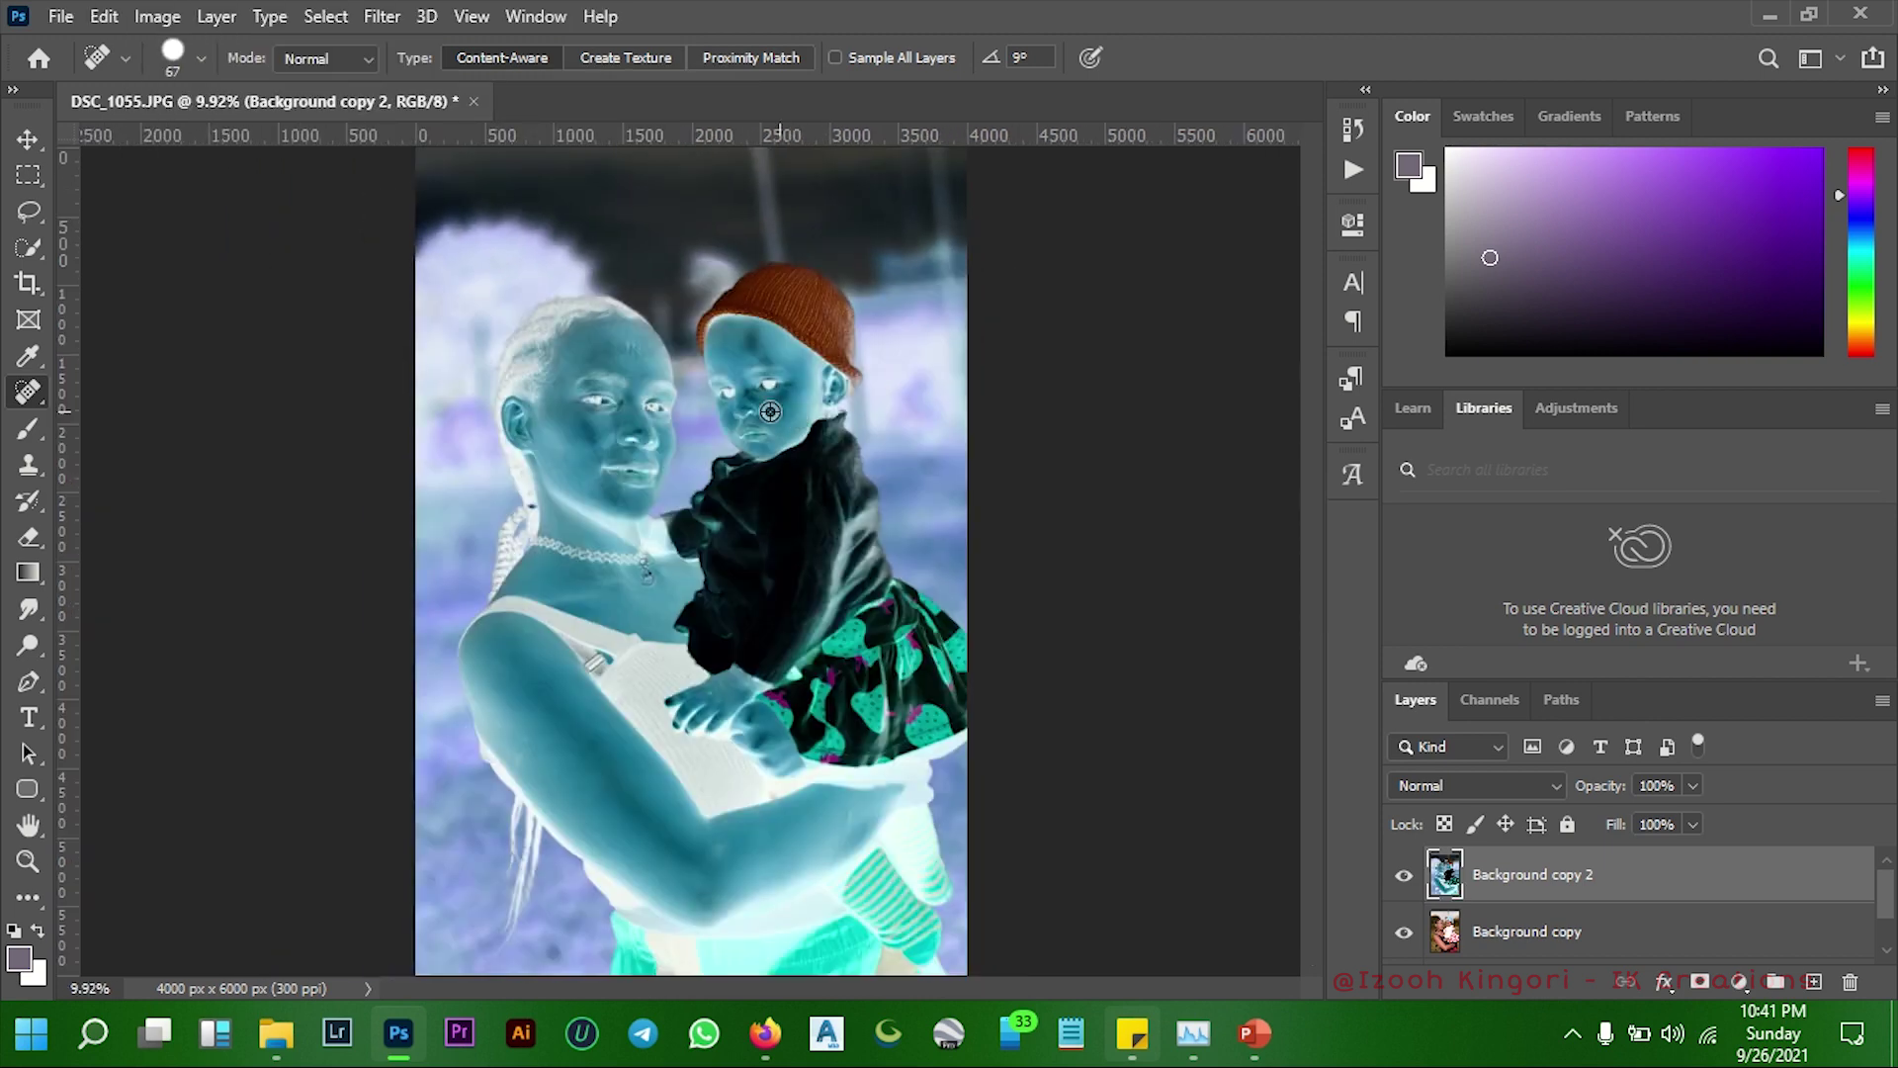
{"action": "scroll", "coordinate": [825, 445], "scroll_direction": "down", "scroll_amount": 1}
{"action": "left_click", "coordinate": [1544, 786]}
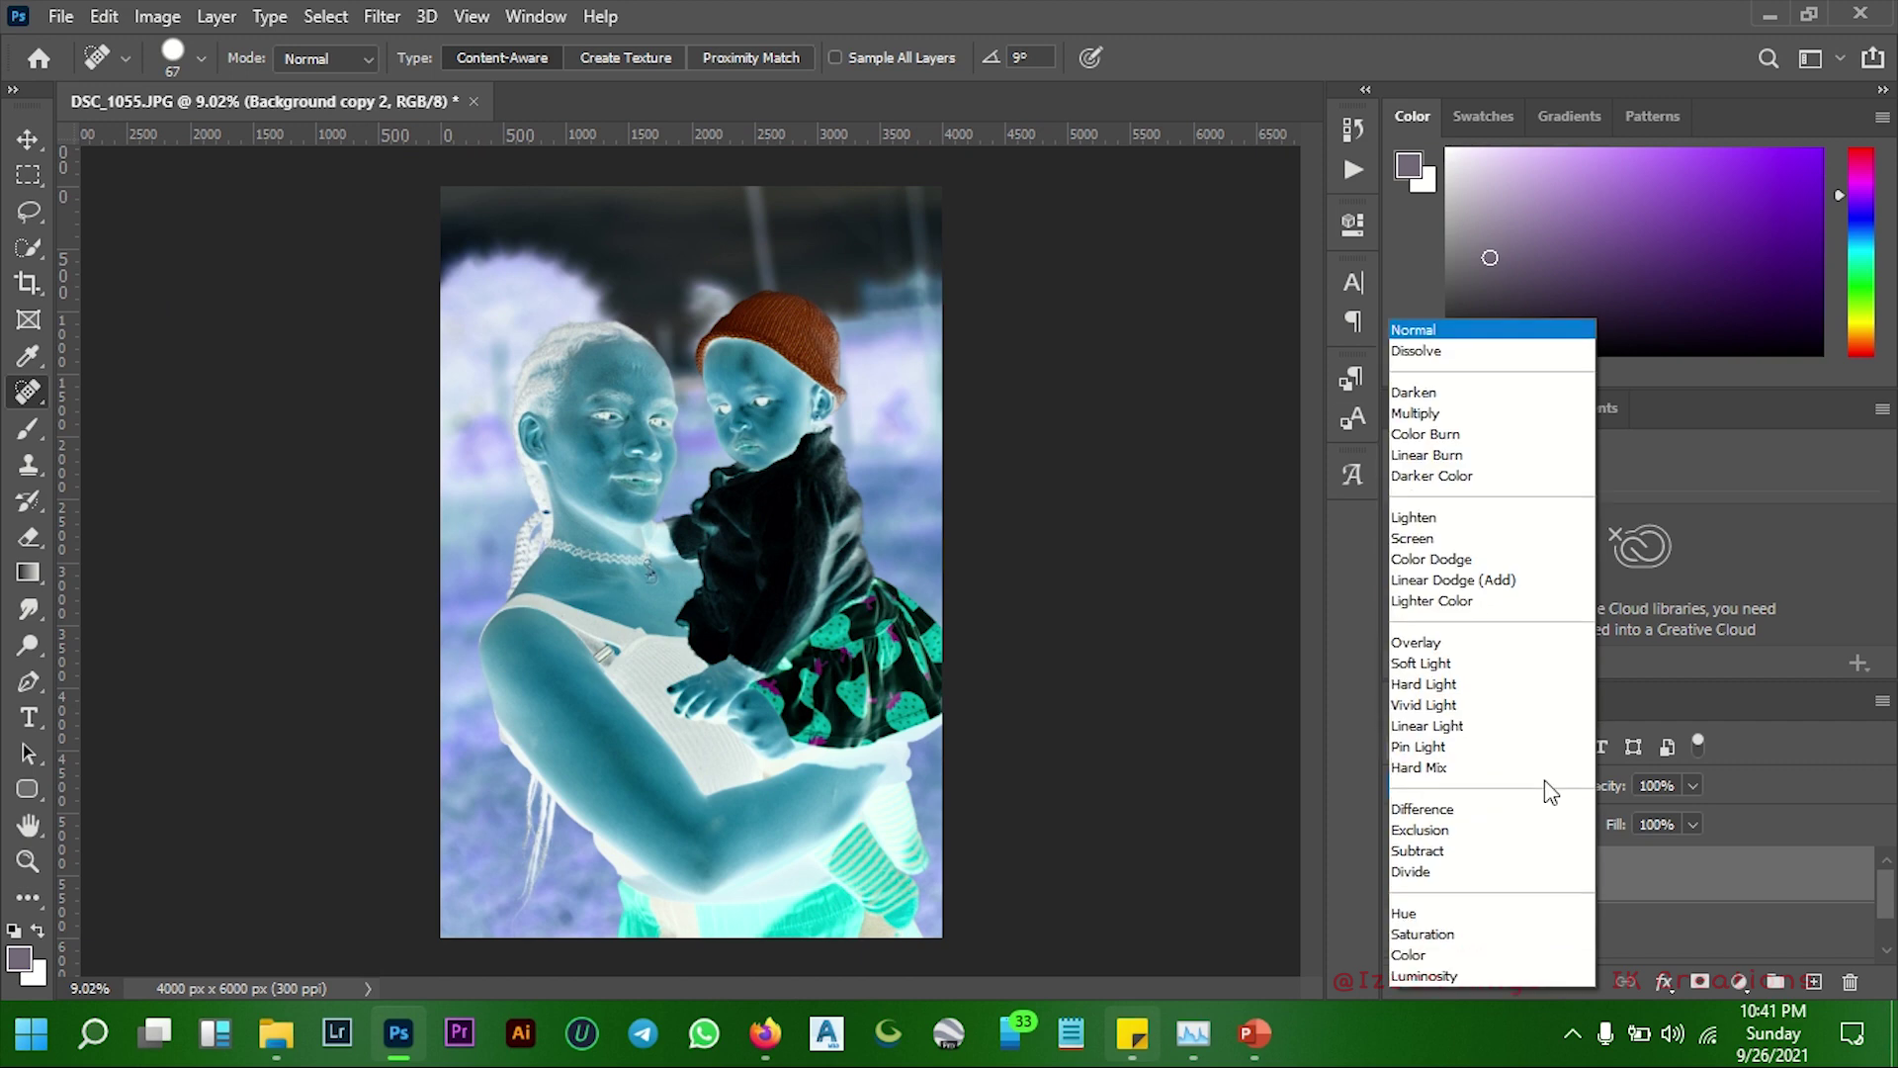
{"action": "left_click", "coordinate": [1478, 706]}
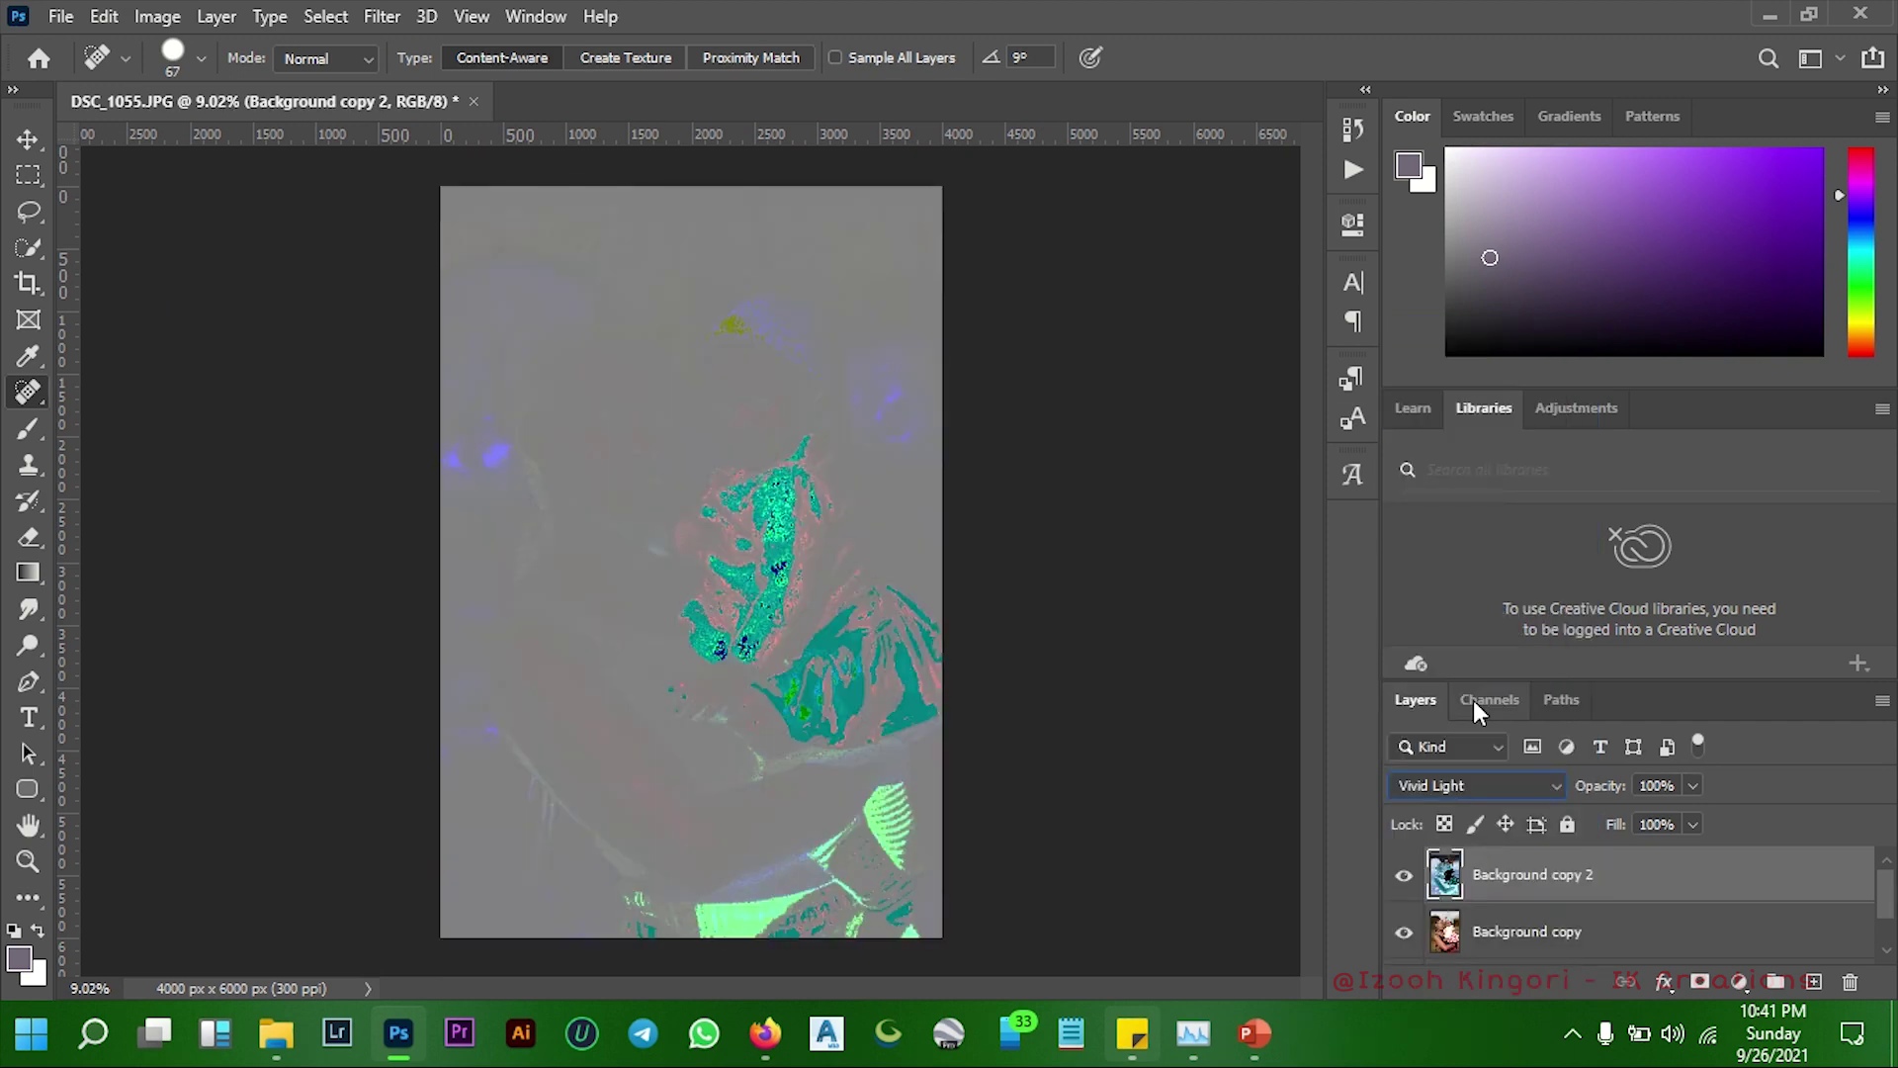
Run the High Pass filter with a 24-pixel radius on Background copy 2
{"action": "left_click", "coordinate": [381, 18]}
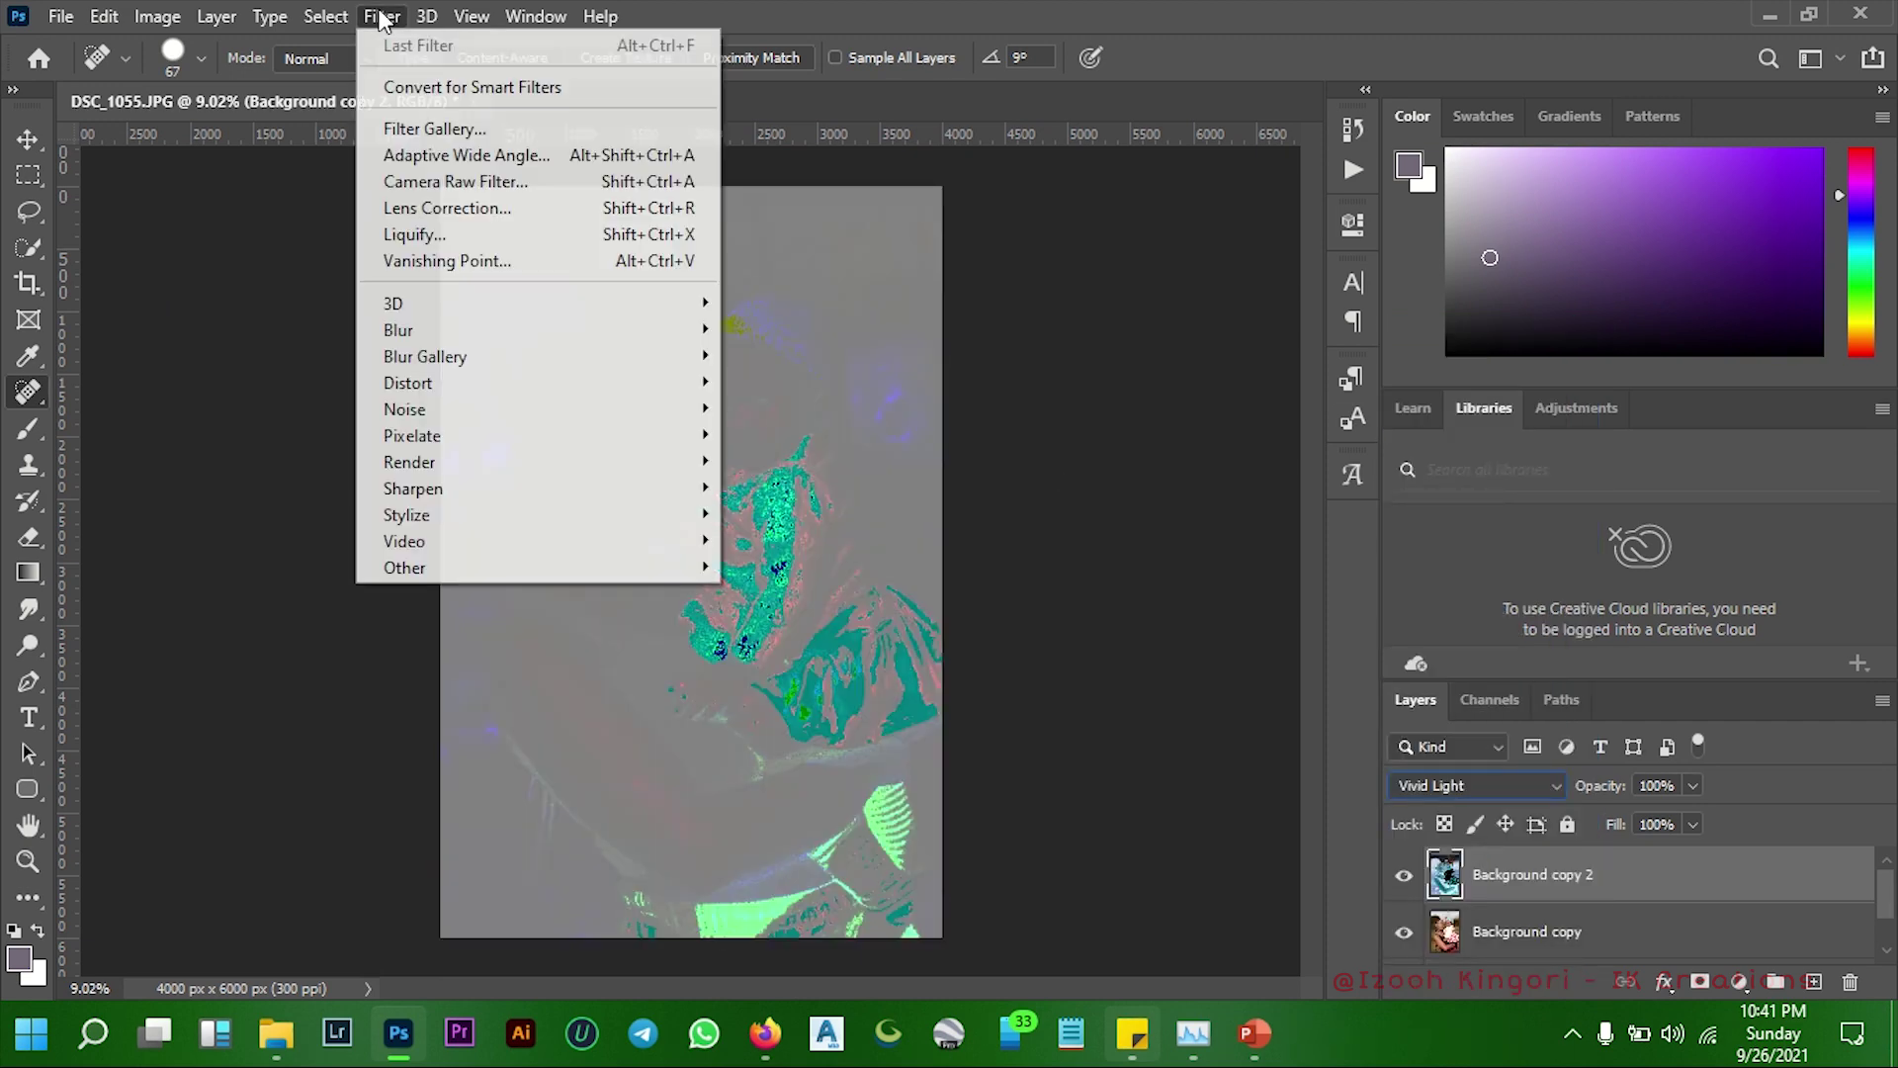
{"action": "mouse_move", "coordinate": [404, 566]}
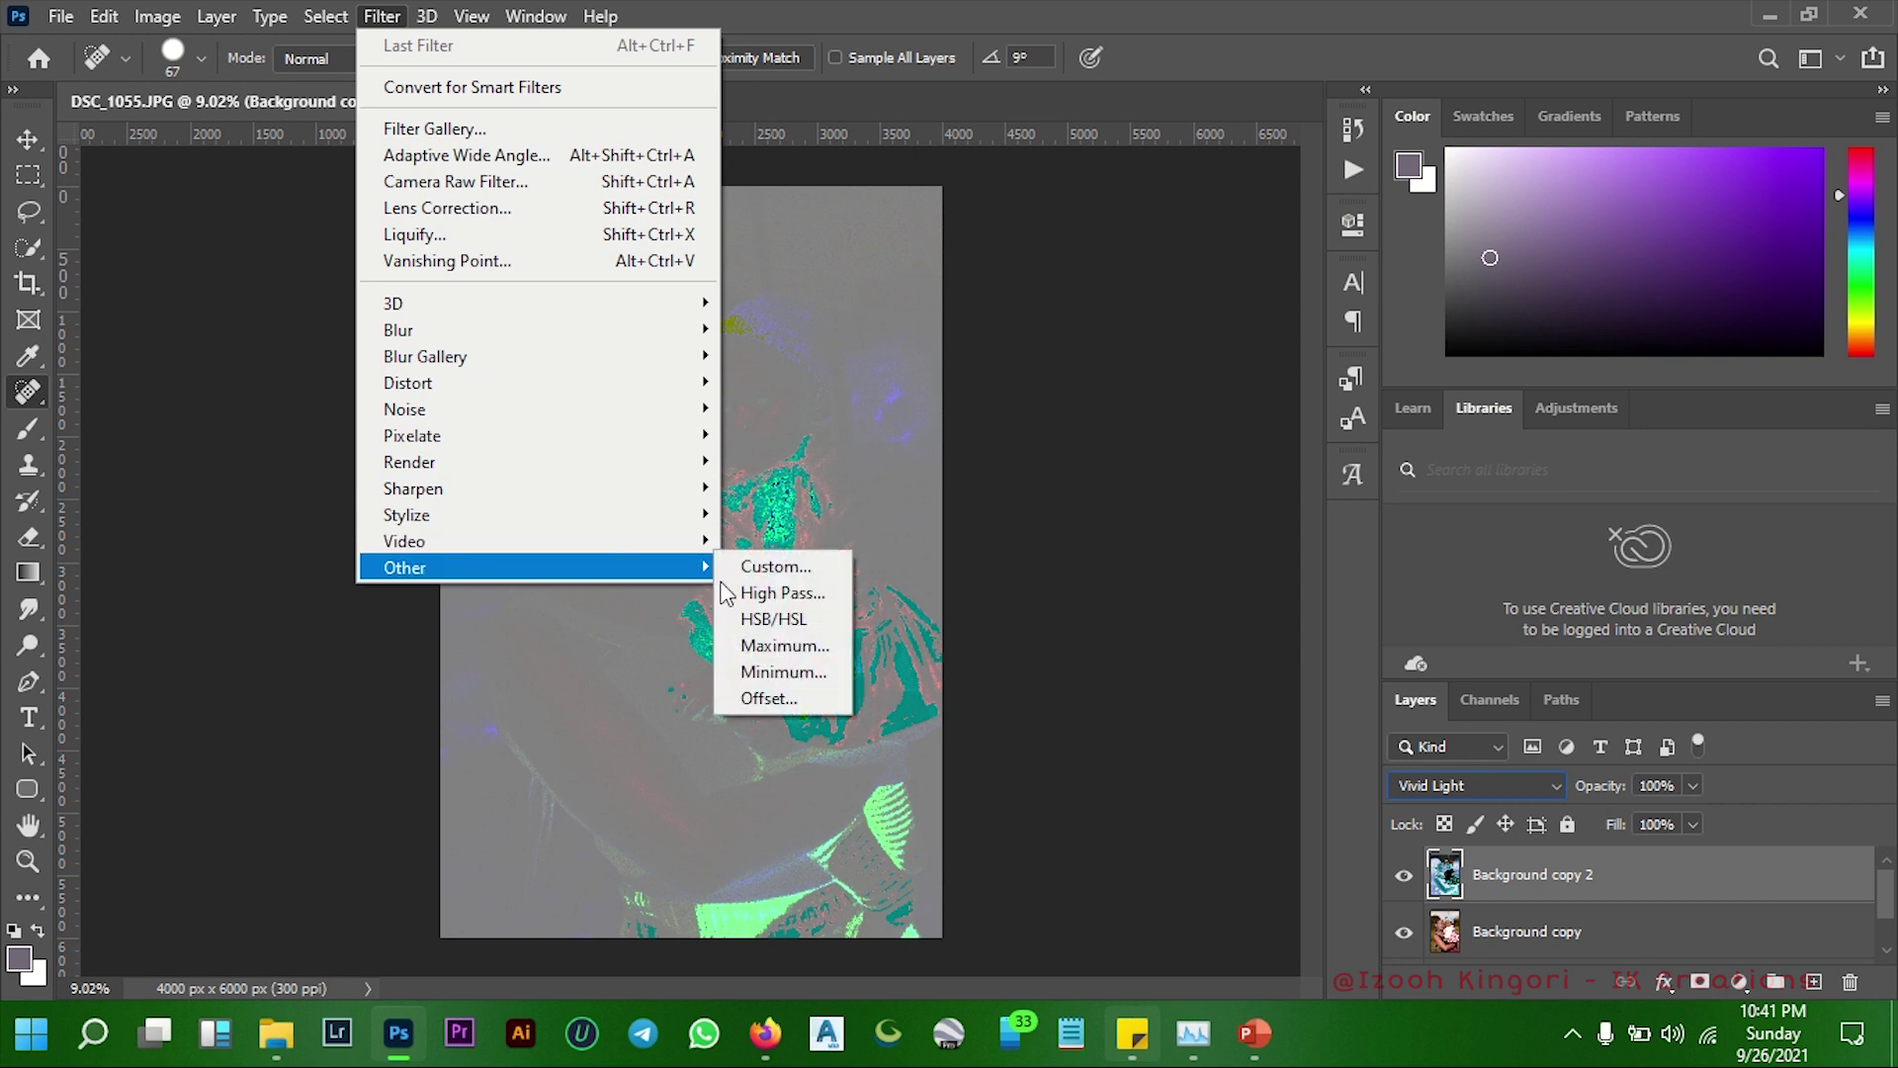
{"action": "left_click", "coordinate": [774, 593]}
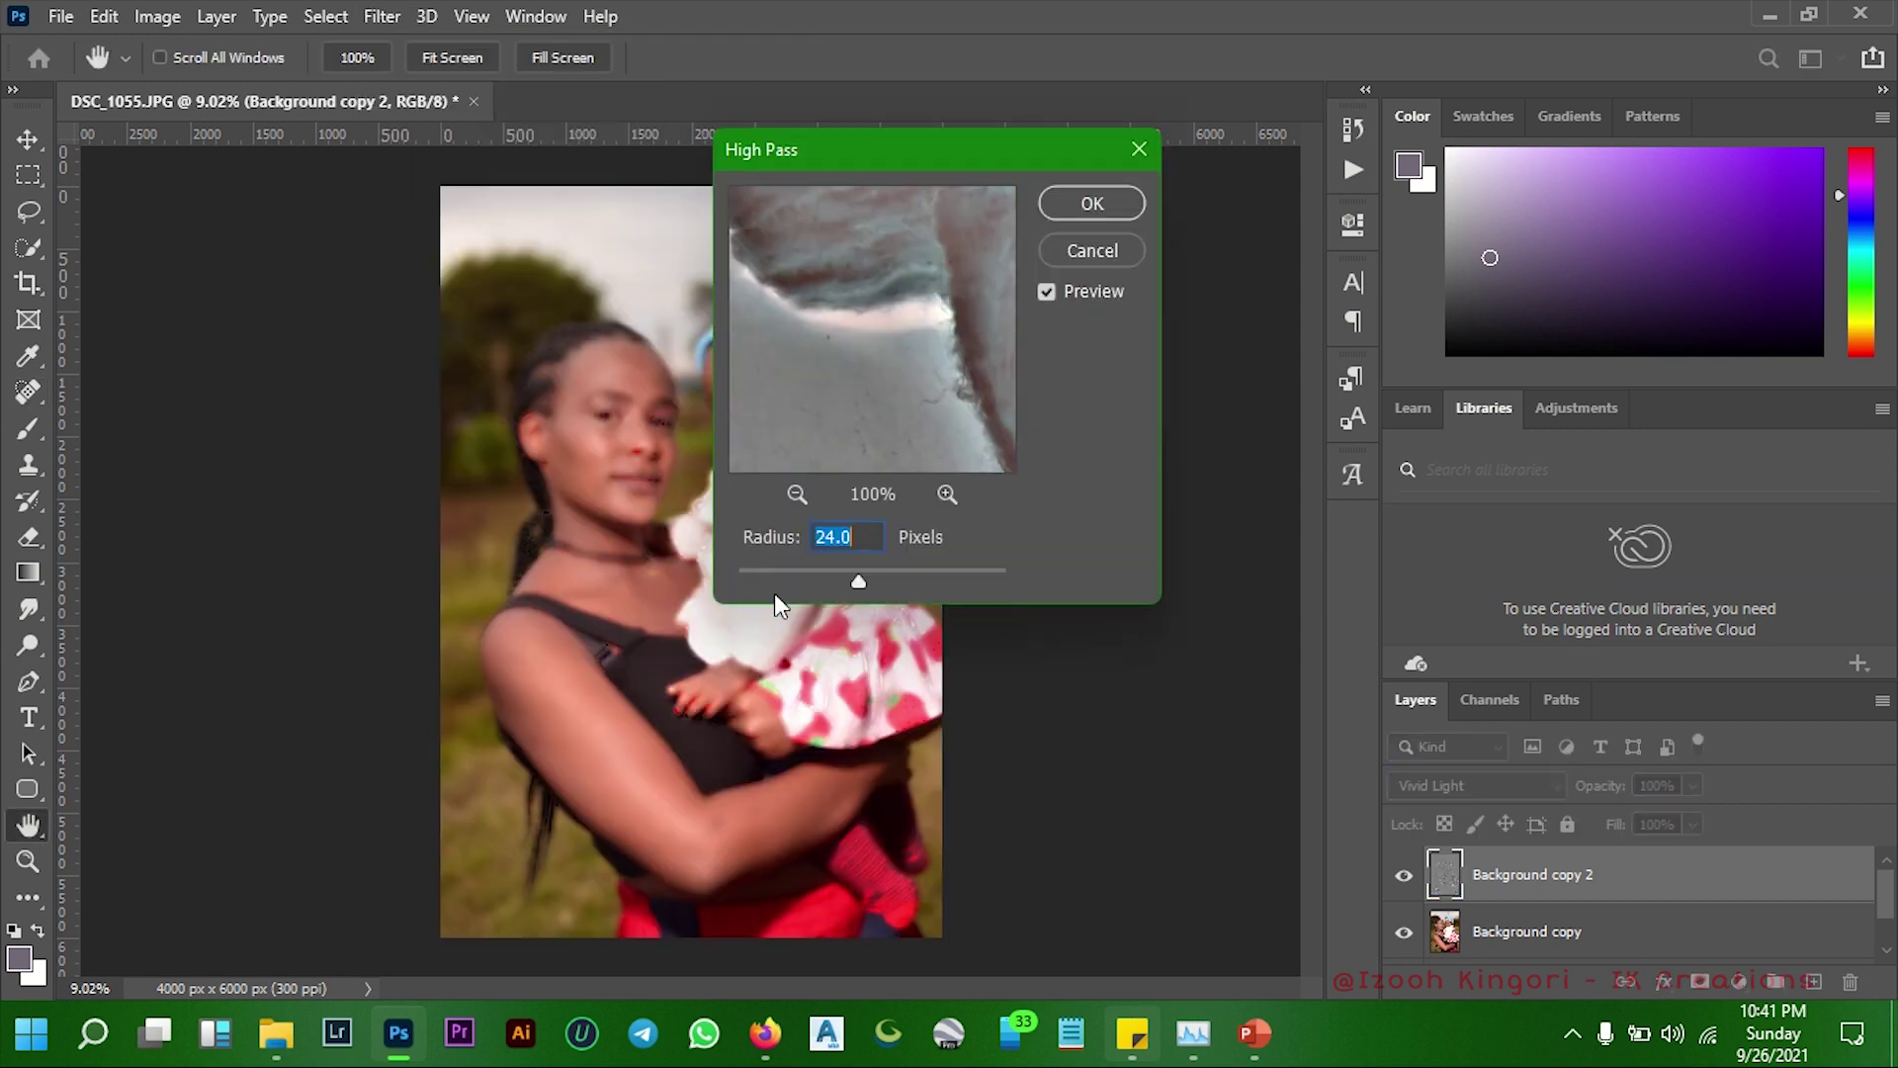
{"action": "type", "text": "24"}
{"action": "left_click", "coordinate": [1093, 203]}
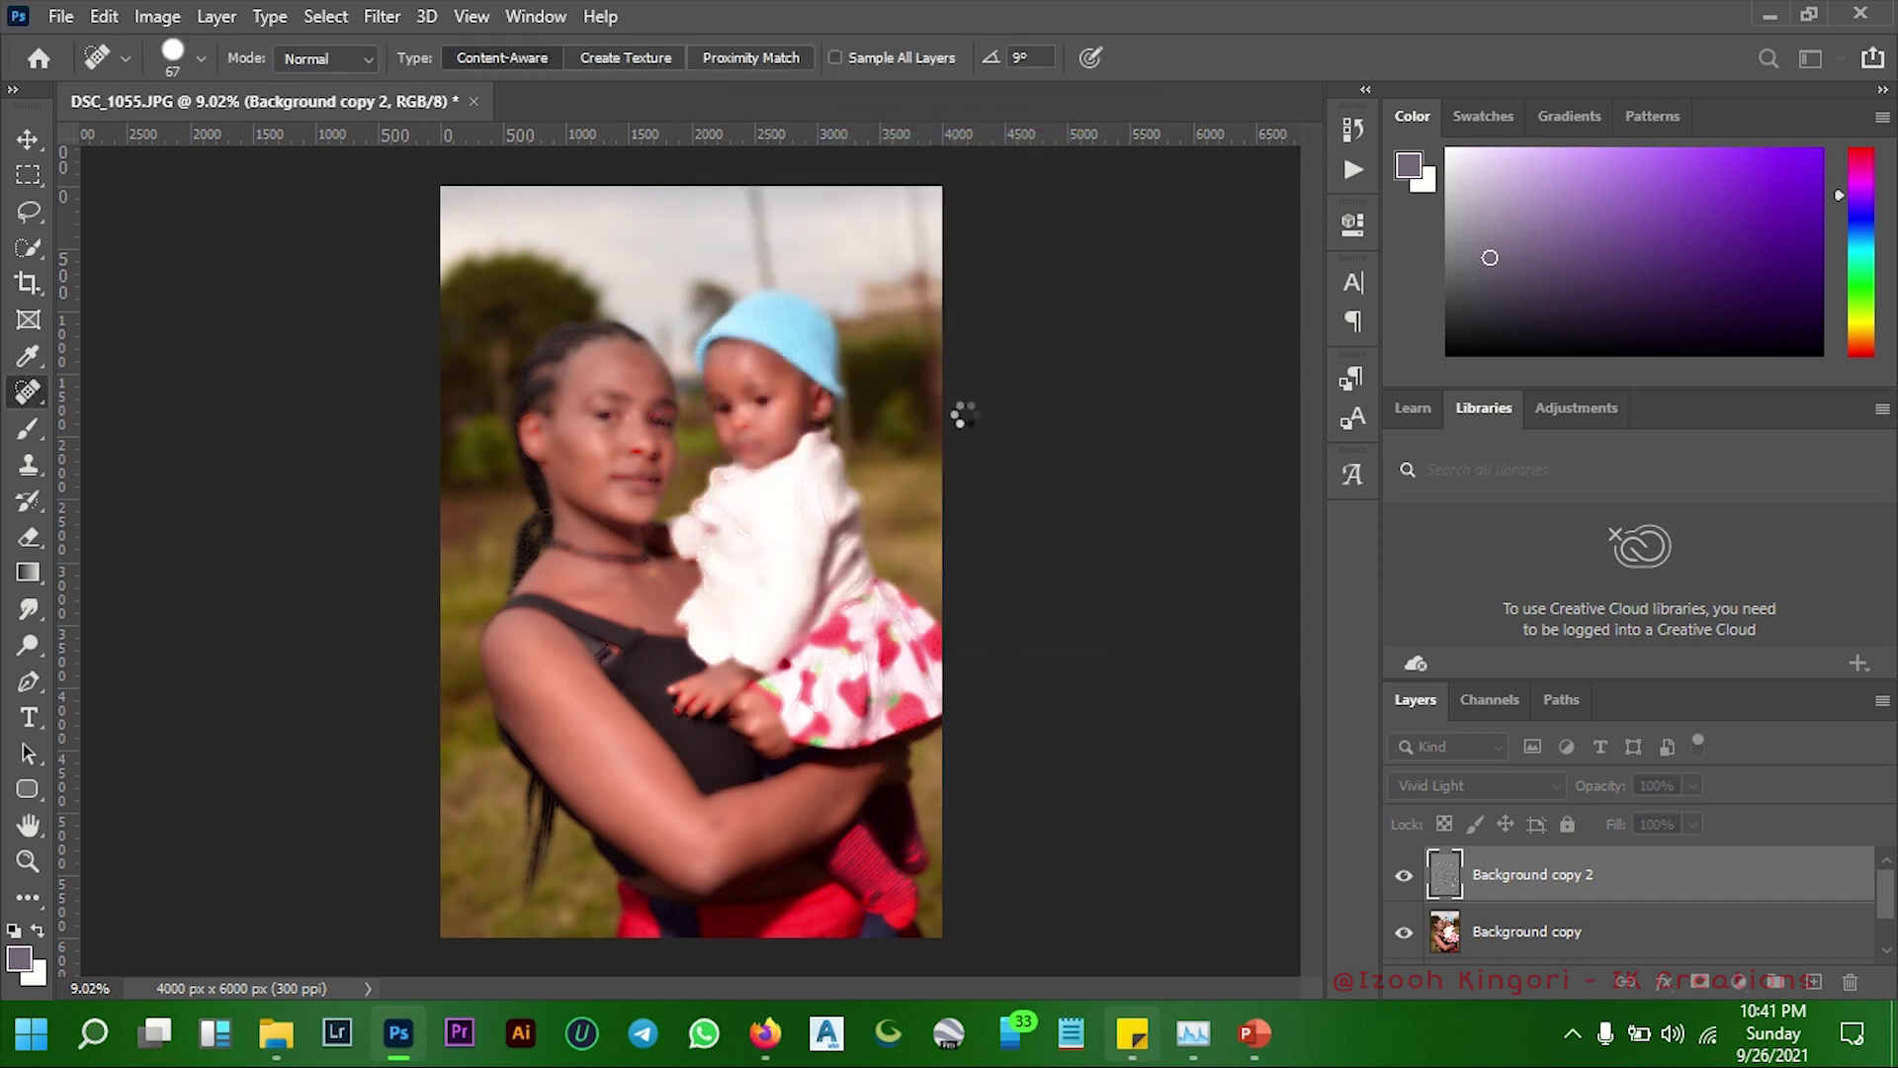
Apply a 4-pixel Gaussian Blur to Background copy 2 and give it a black layer mask
{"action": "left_click", "coordinate": [386, 20]}
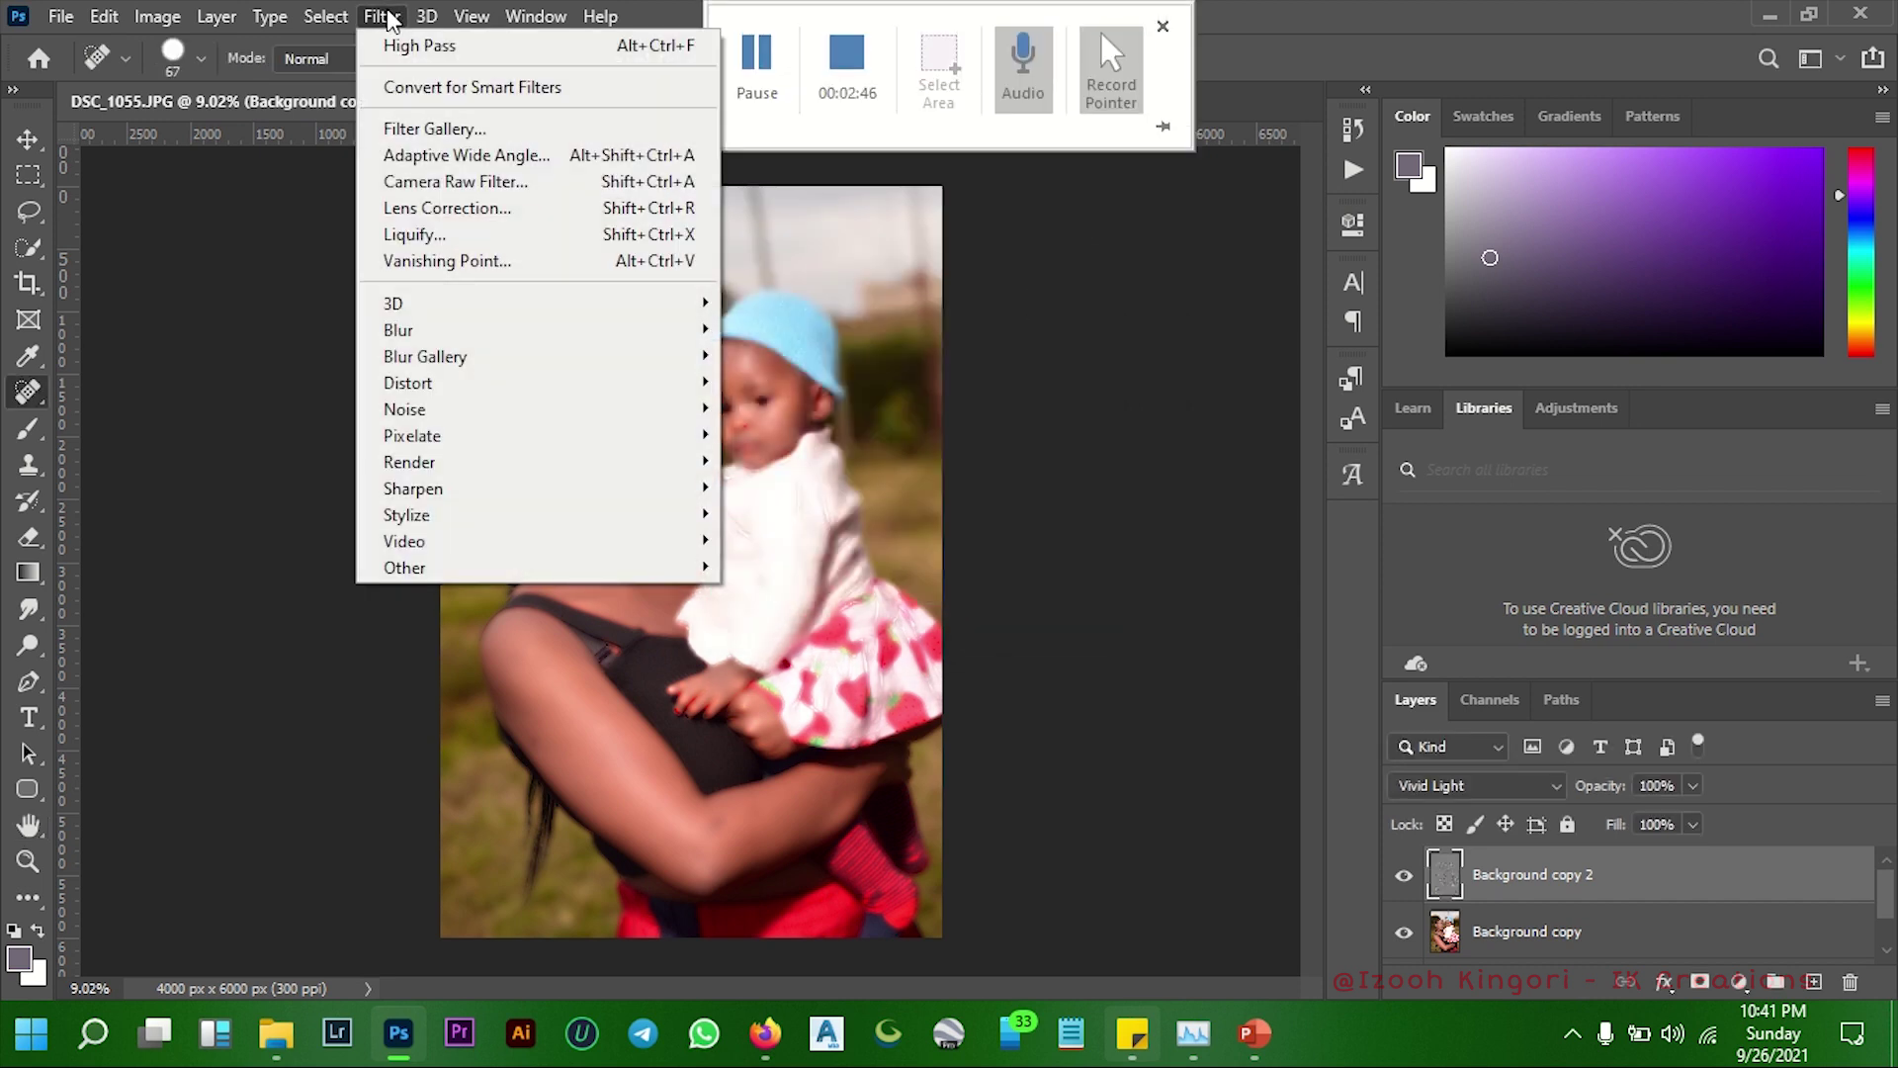
{"action": "mouse_move", "coordinate": [397, 329]}
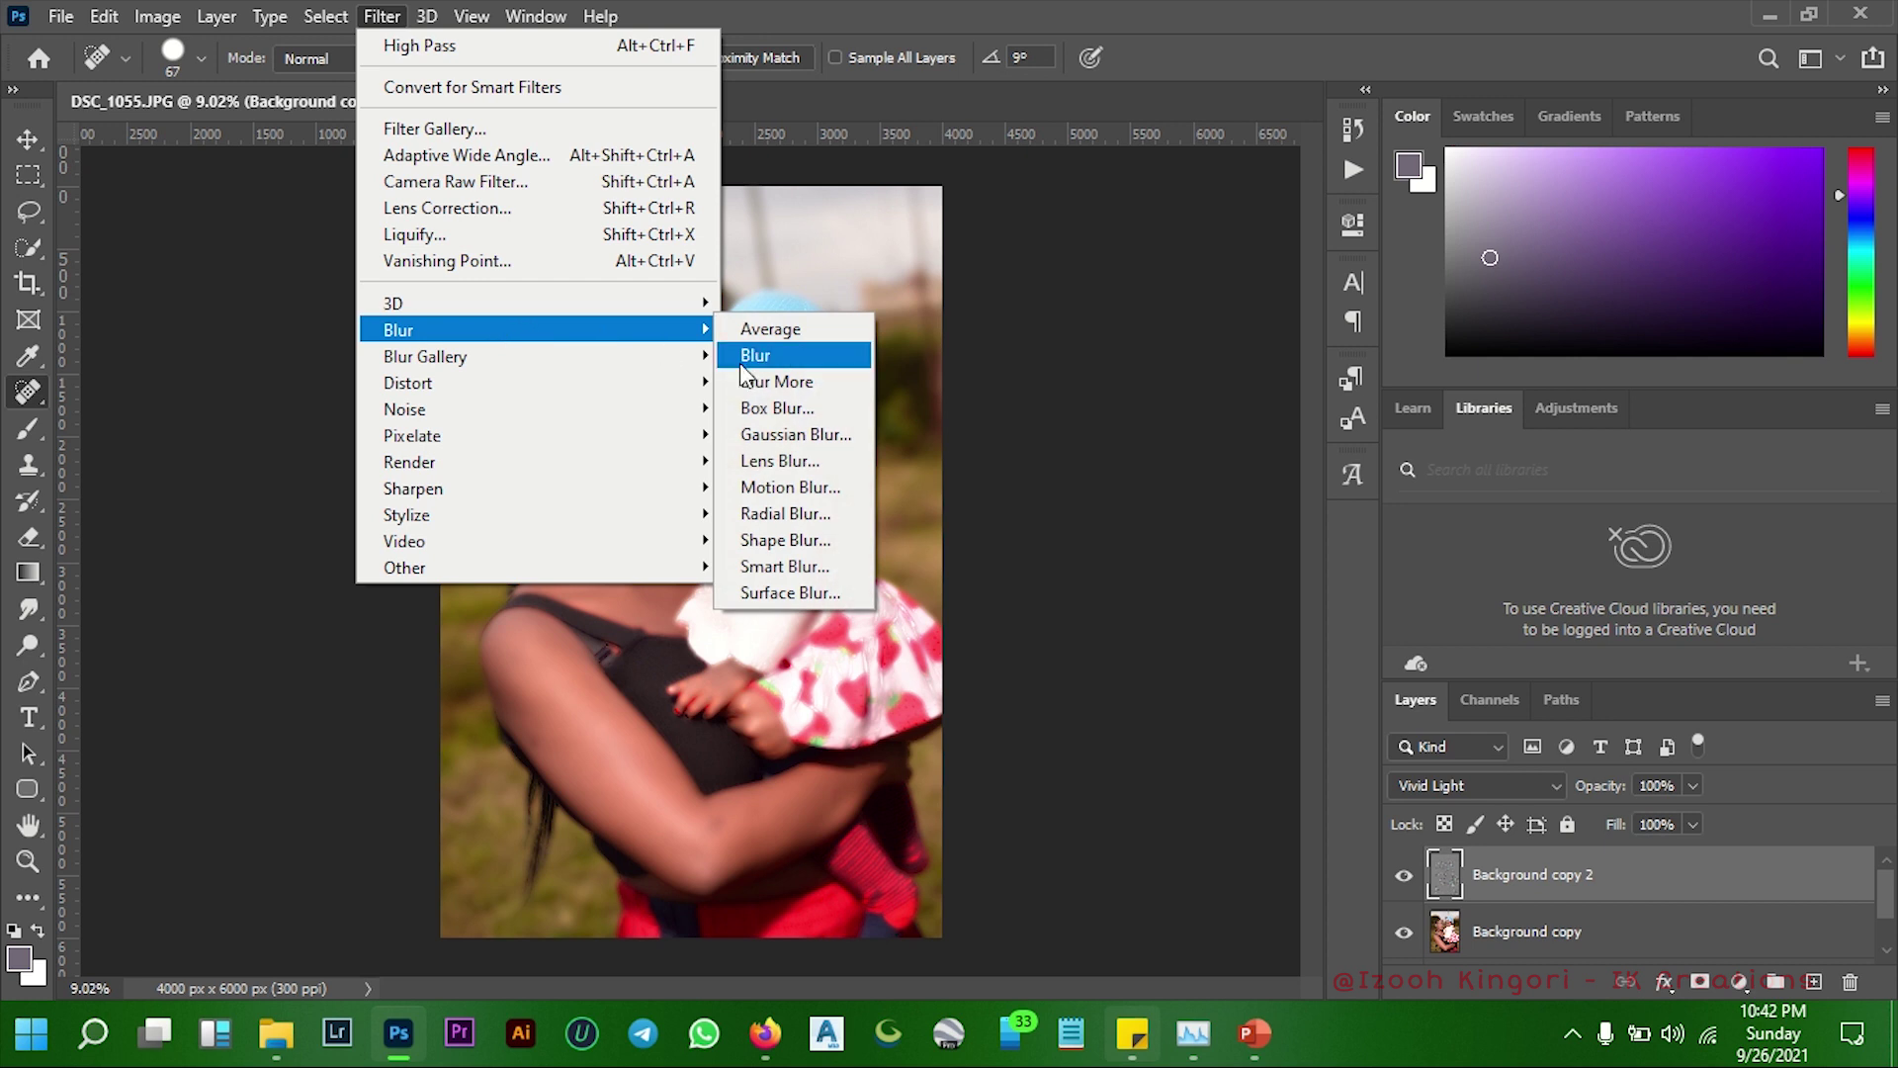
{"action": "left_click", "coordinate": [795, 430]}
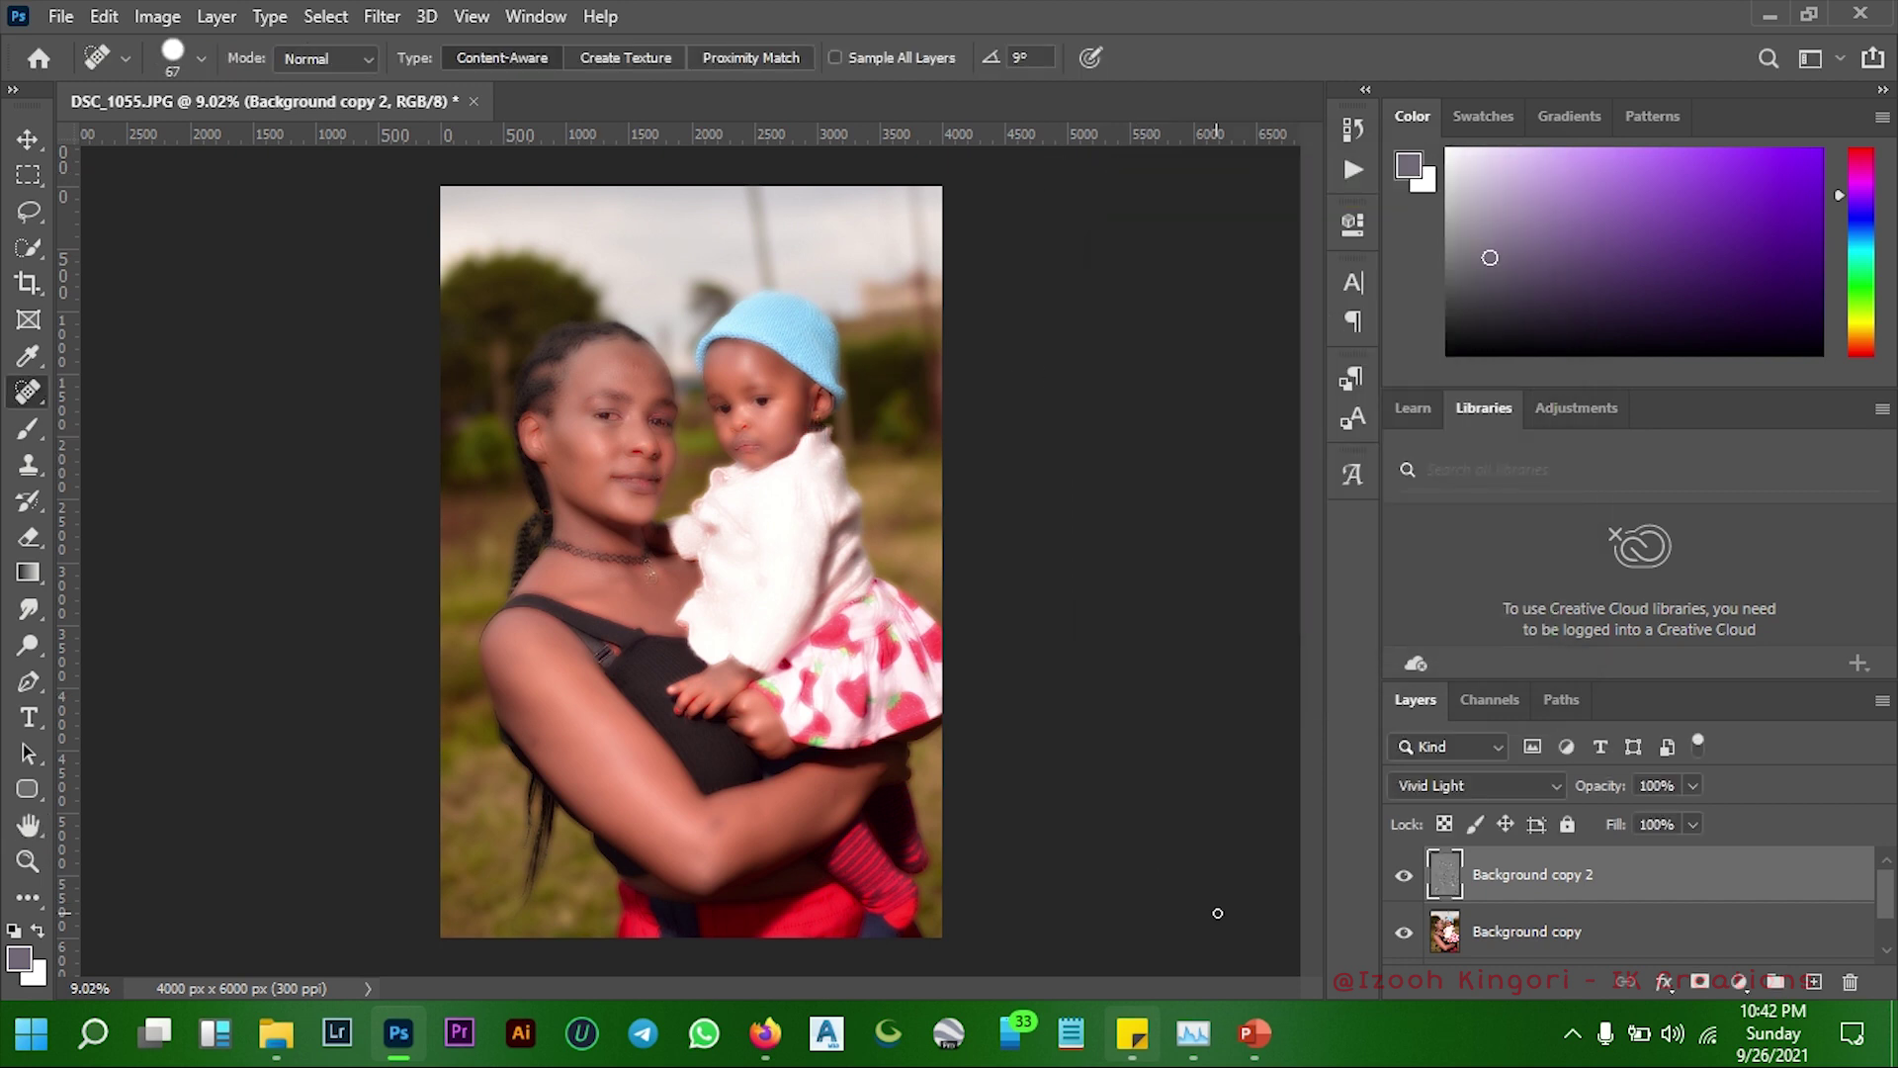
{"action": "left_click", "coordinate": [1700, 981], "text": "alt"}
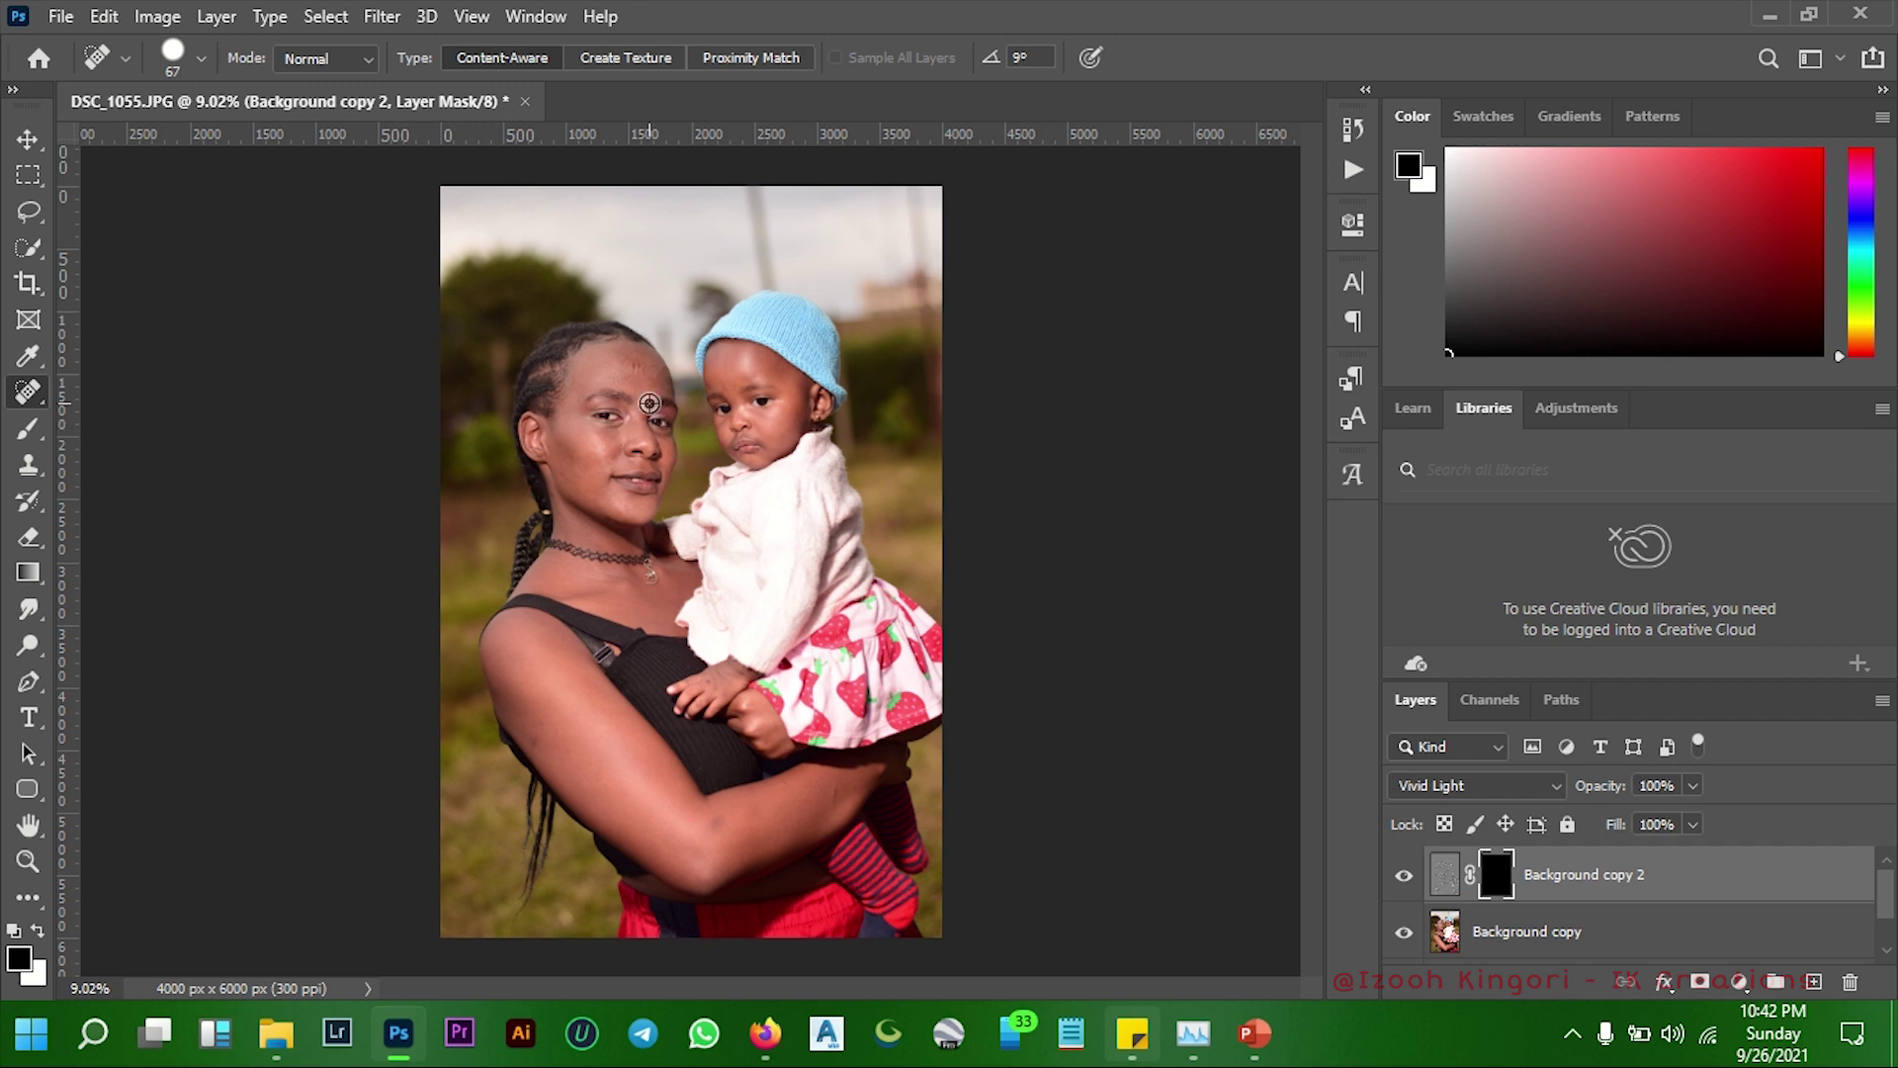
Set up a soft 69-pixel, 0%-hardness brush with white as the foreground colour
{"action": "scroll", "coordinate": [661, 426], "scroll_direction": "up", "scroll_amount": 5}
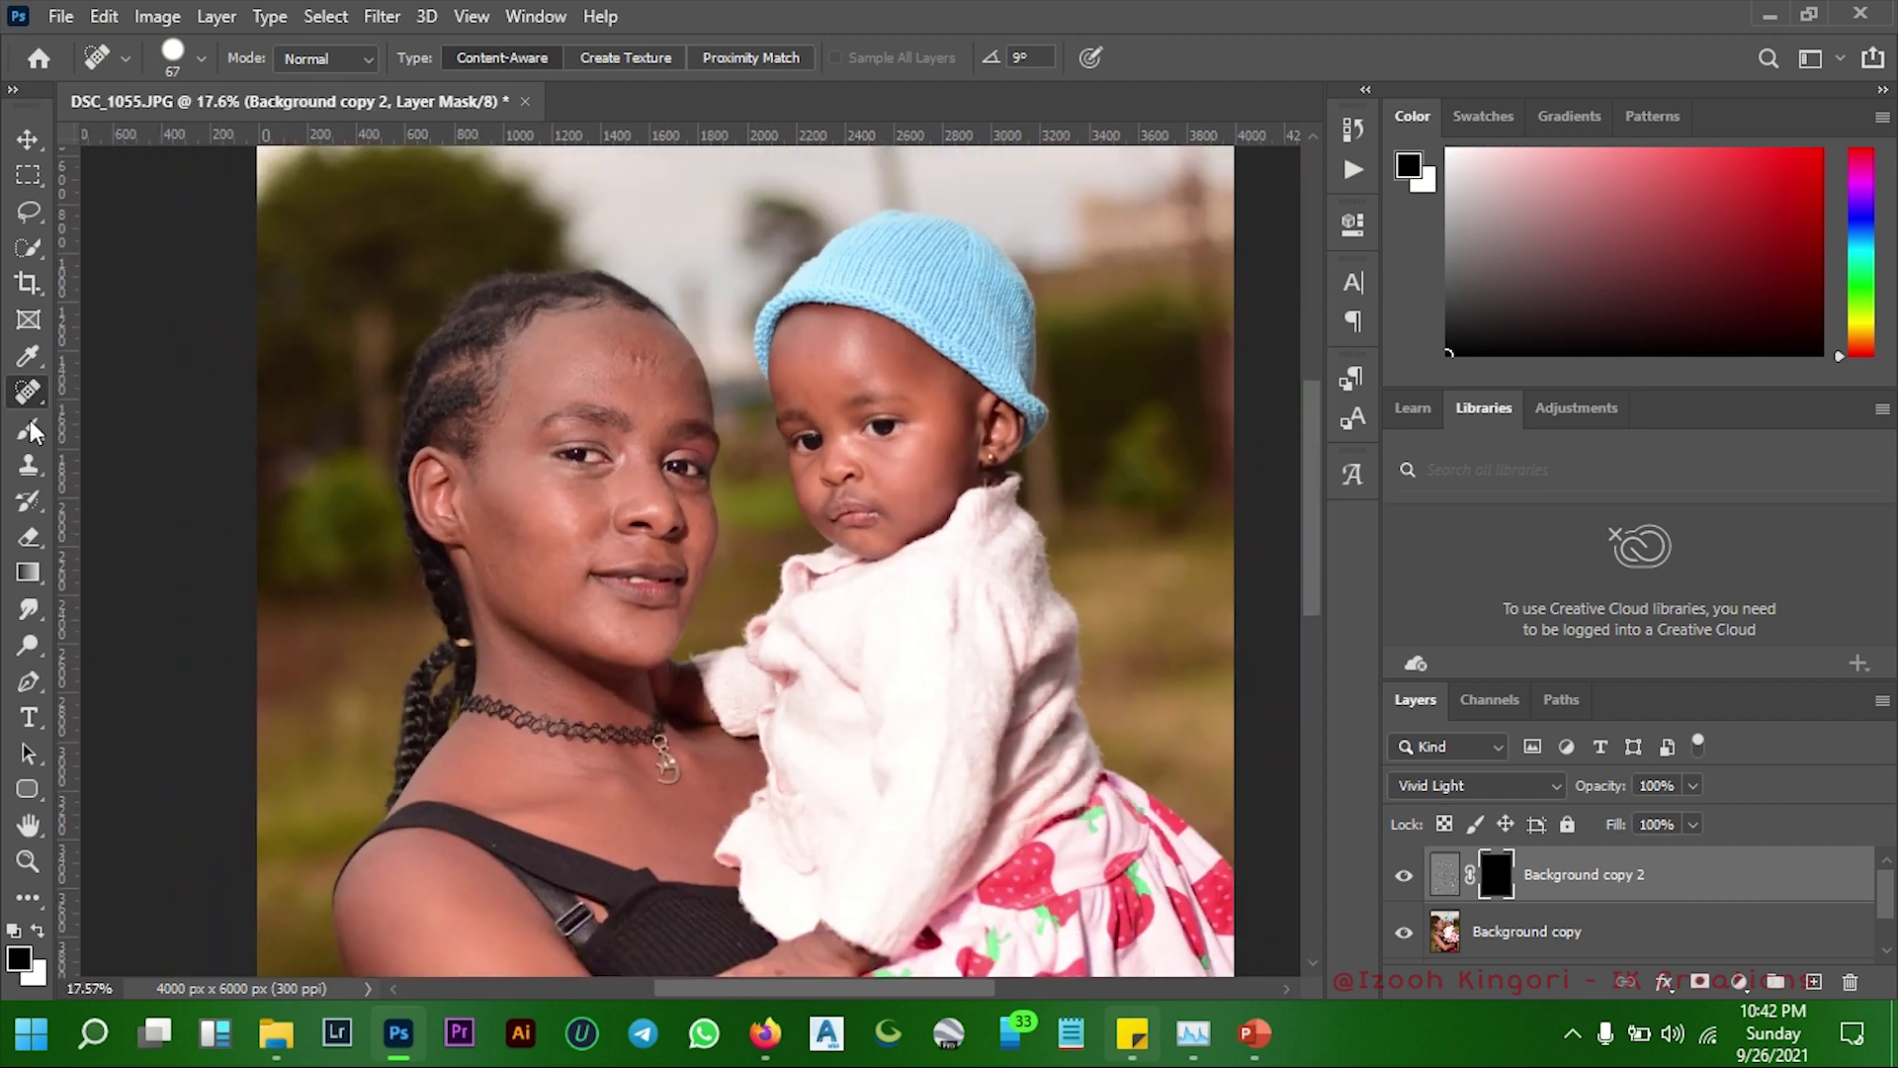
{"action": "left_click", "coordinate": [27, 428]}
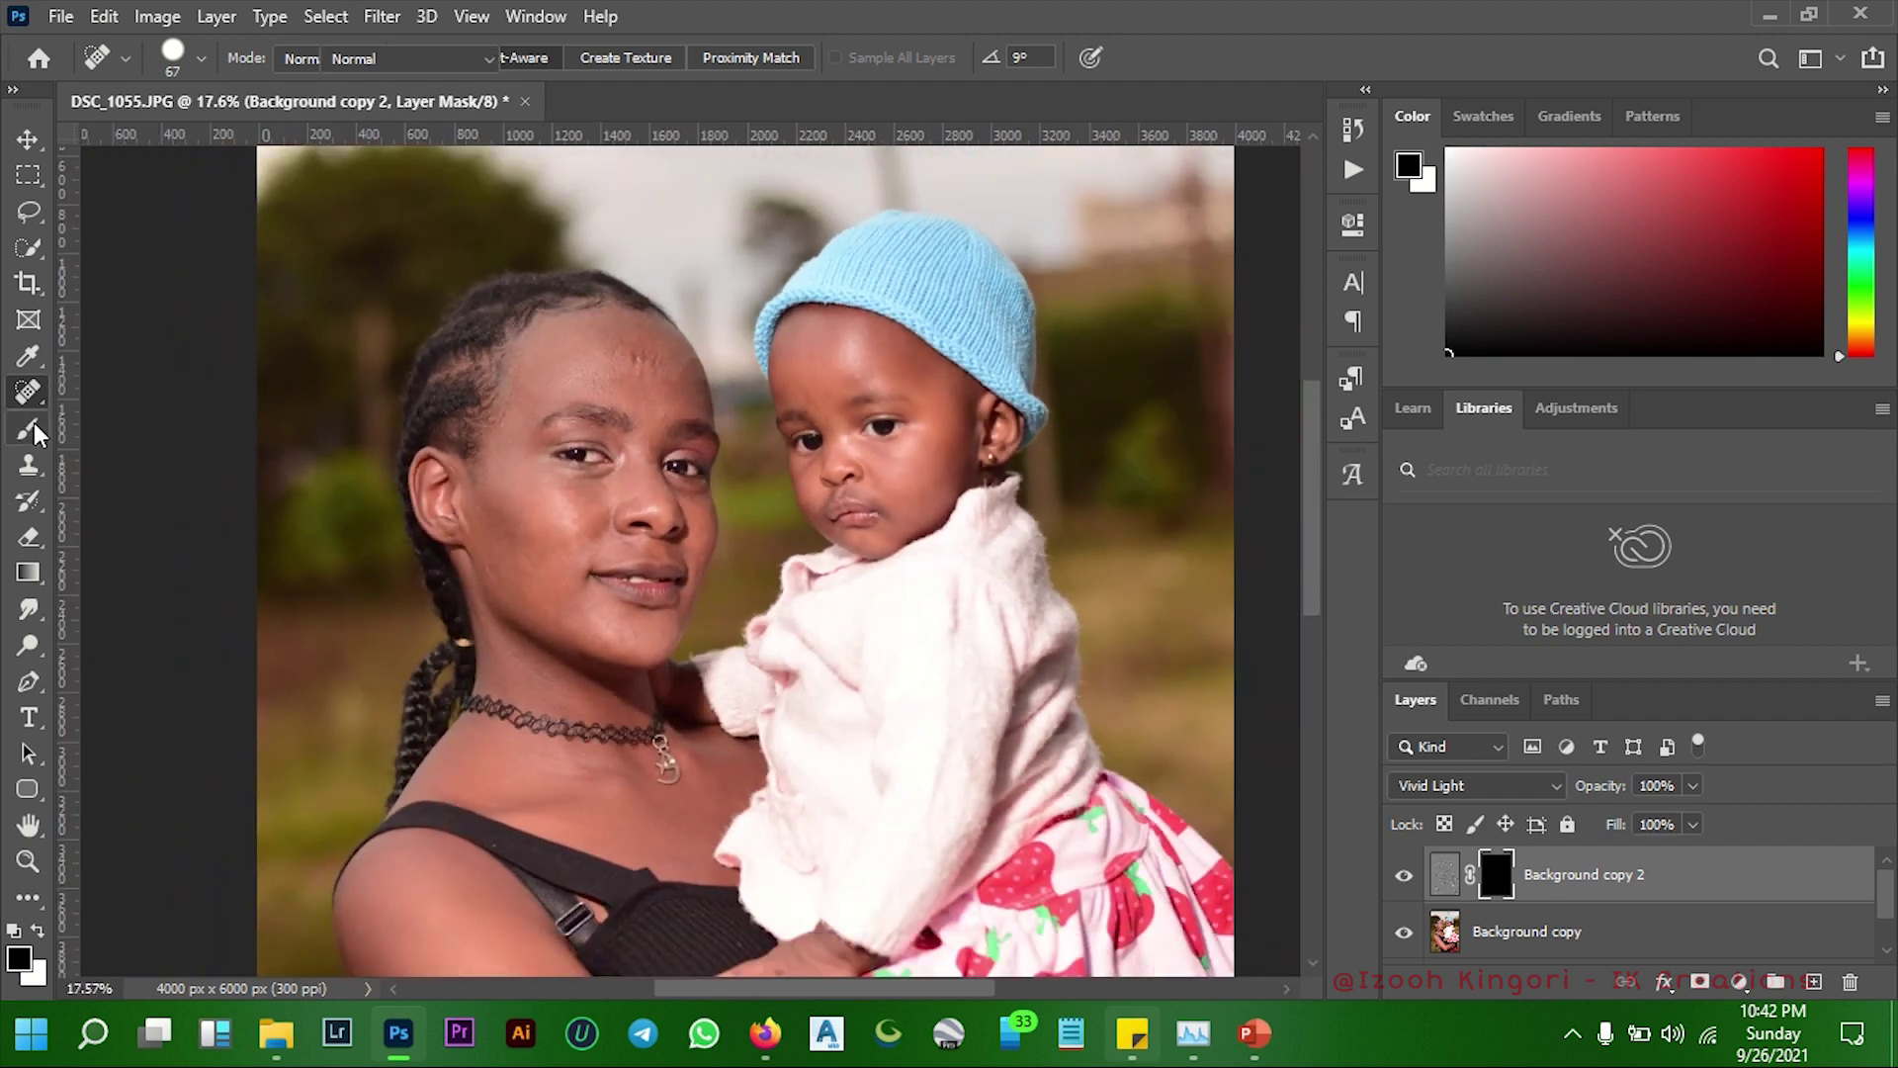
{"action": "left_click", "coordinate": [202, 61]}
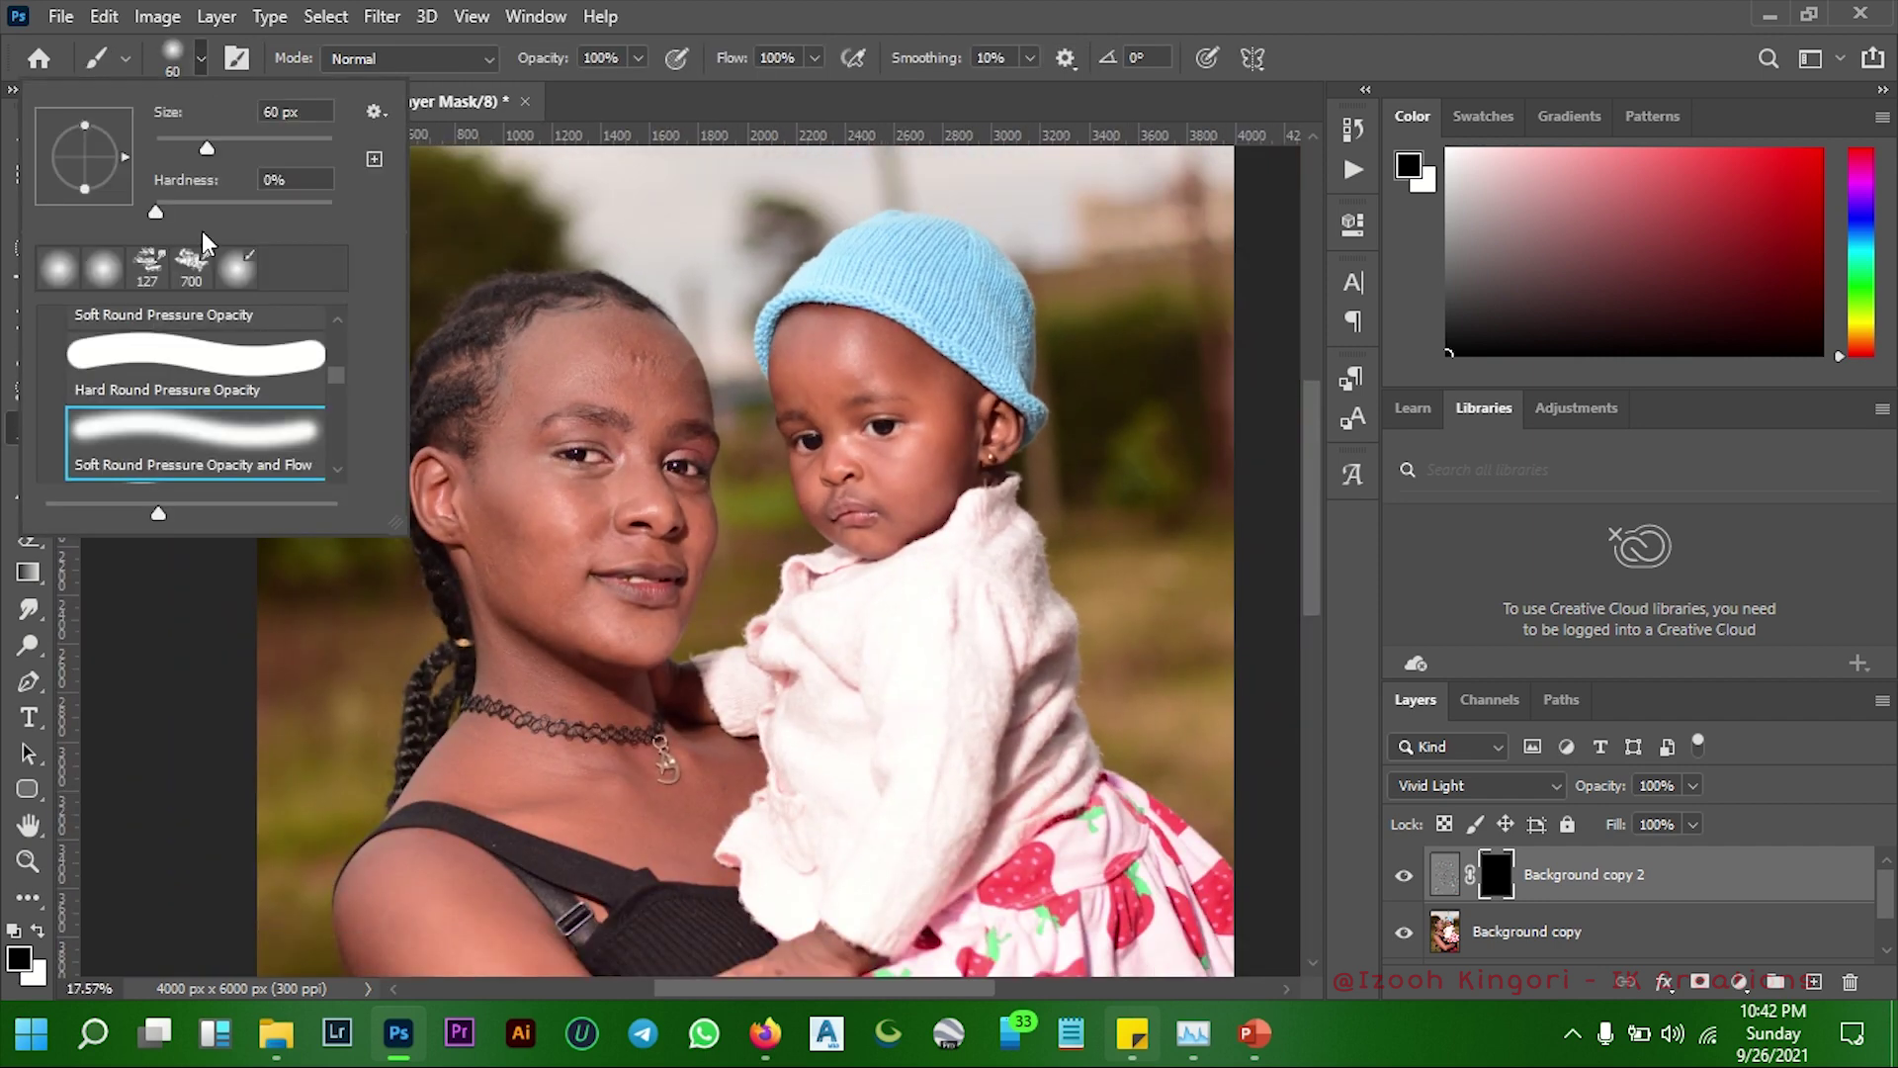
{"action": "left_click", "coordinate": [202, 55]}
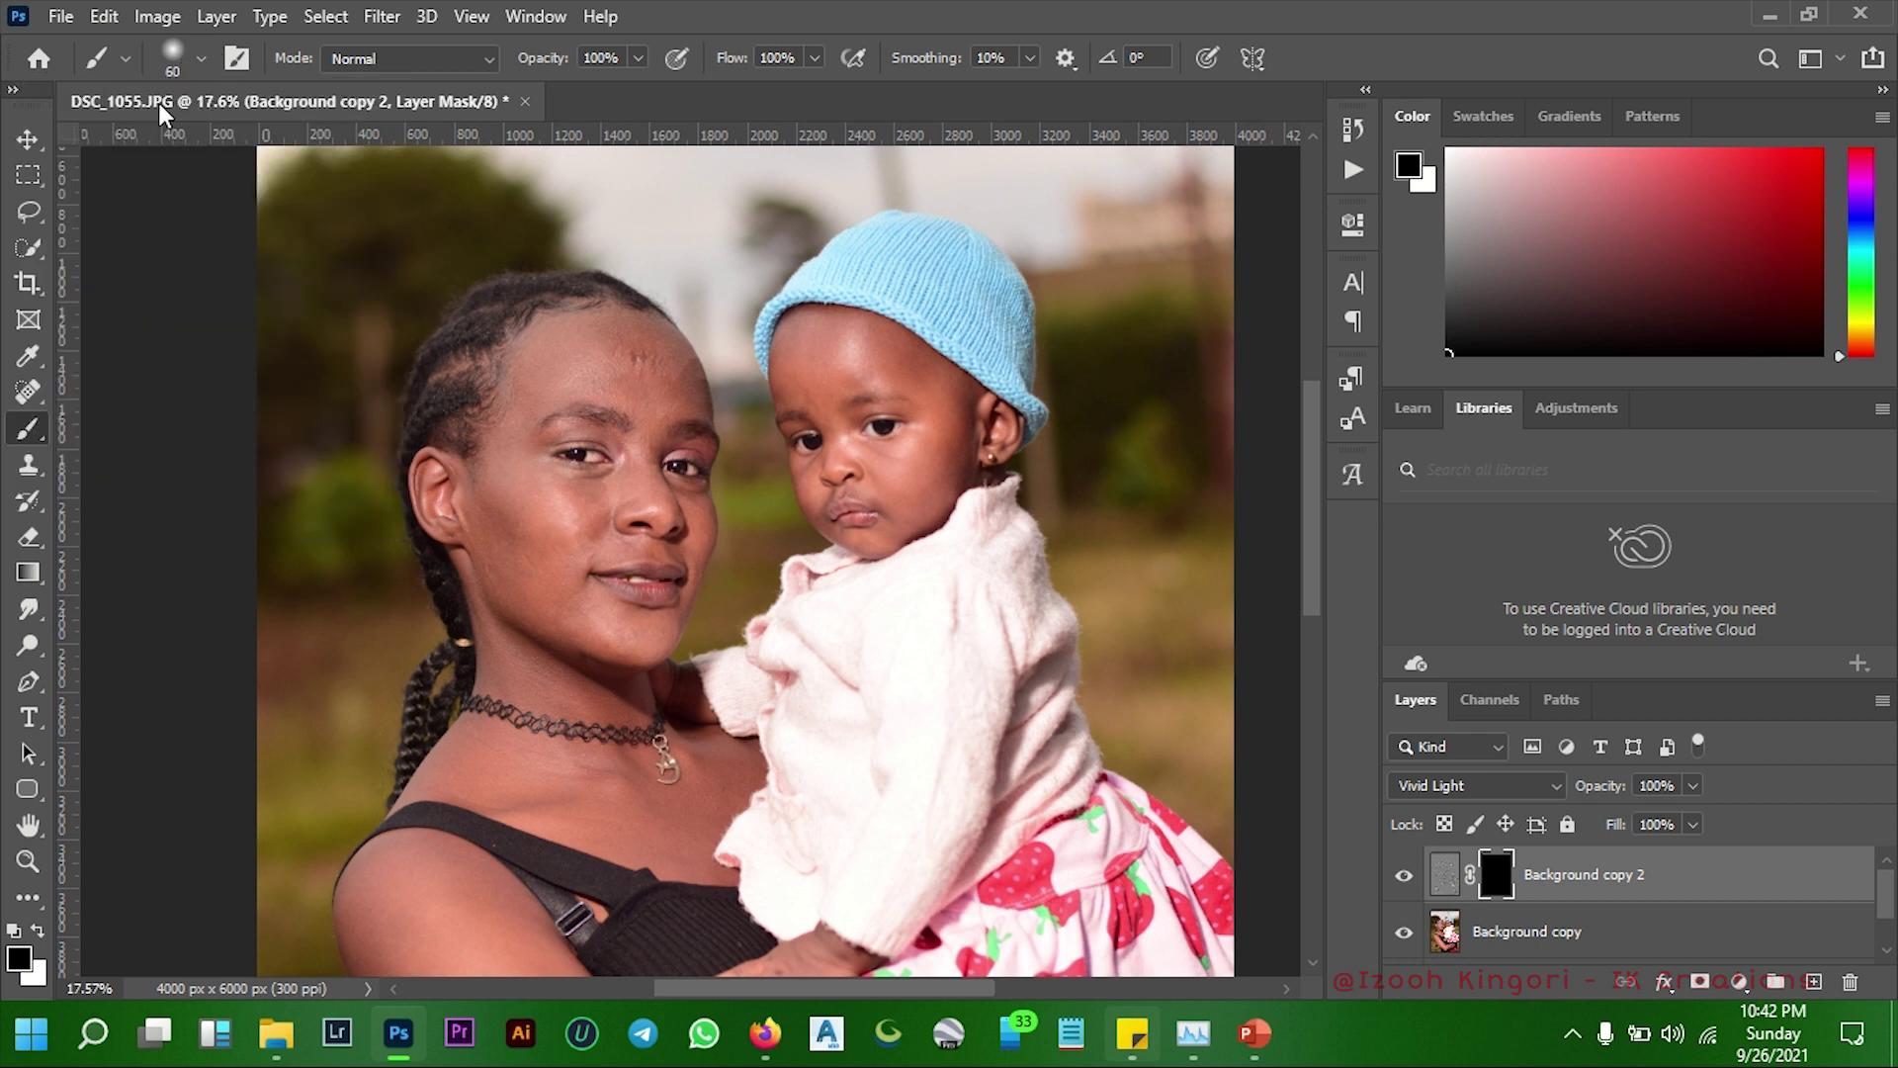
{"action": "left_click", "coordinate": [126, 60]}
{"action": "left_click", "coordinate": [203, 61]}
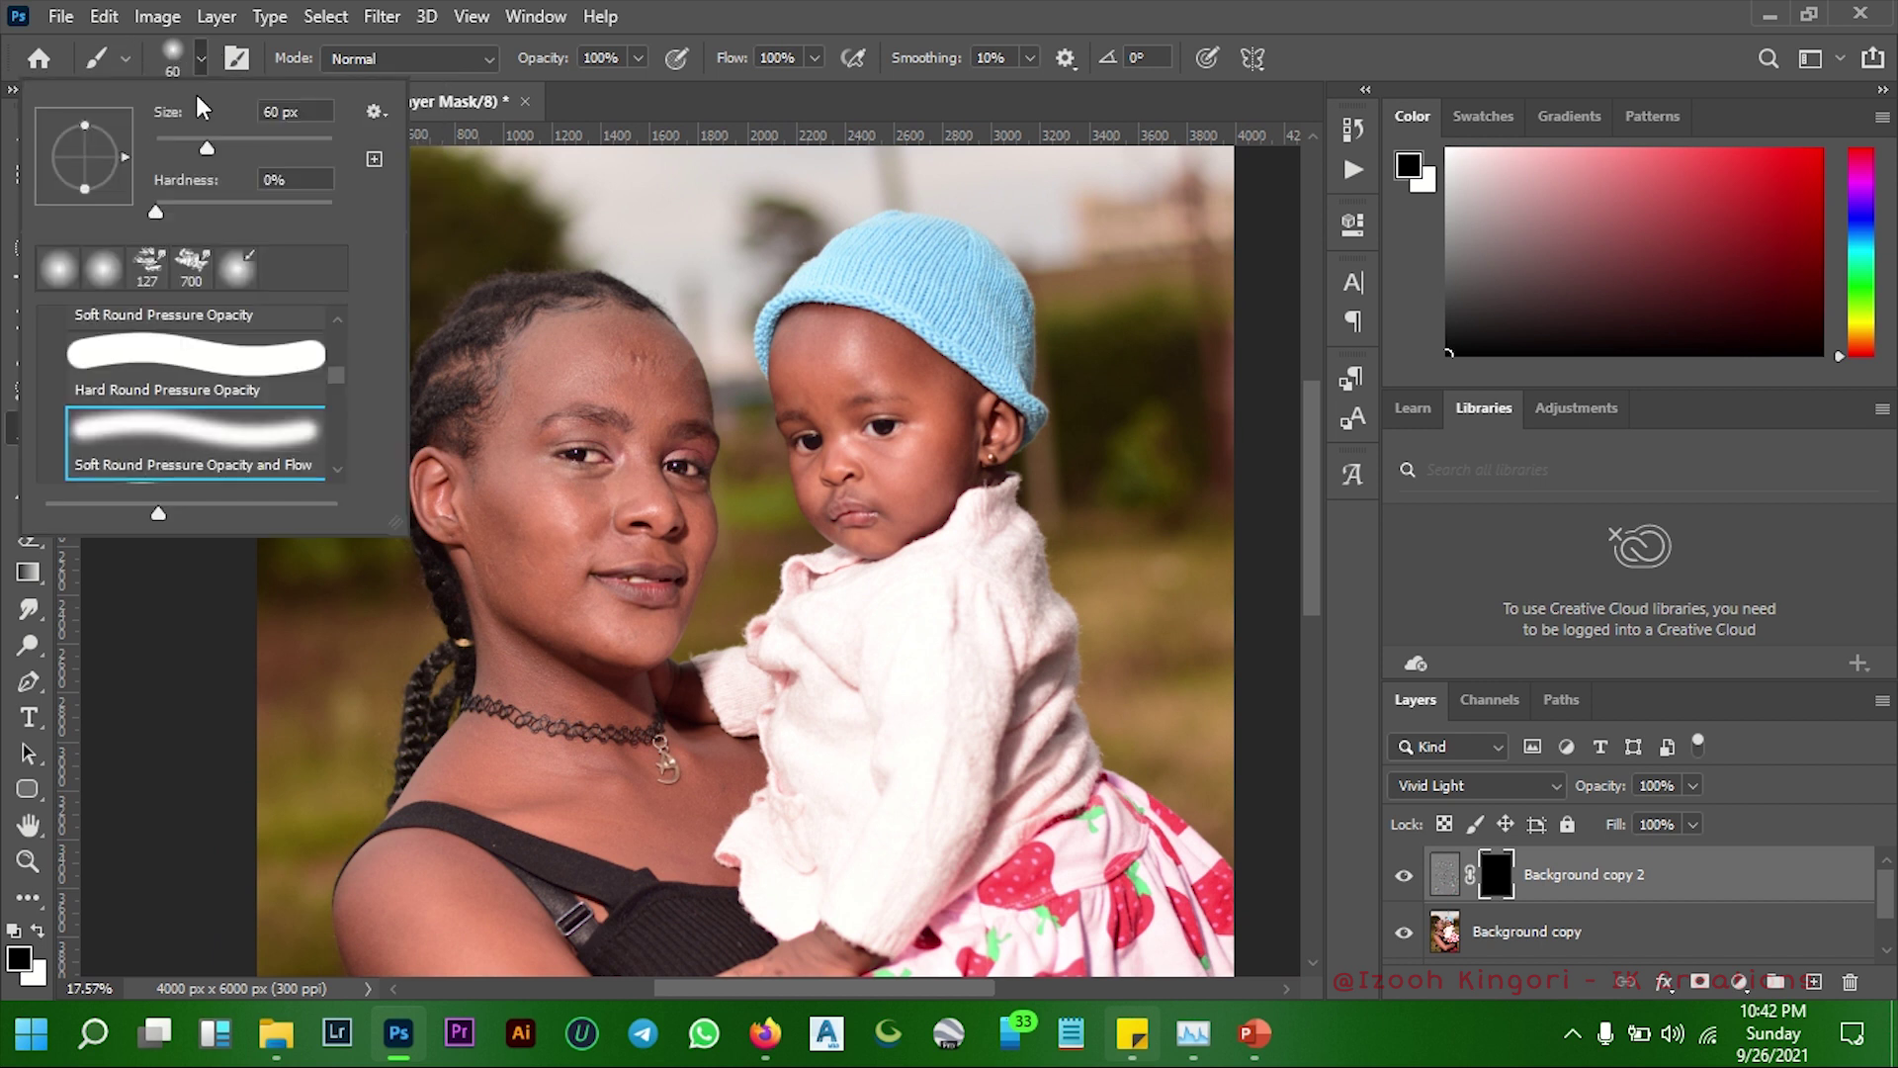
{"action": "left_click_drag", "start_coordinate": [211, 145], "coordinate": [215, 145]}
{"action": "key", "text": "Return"}
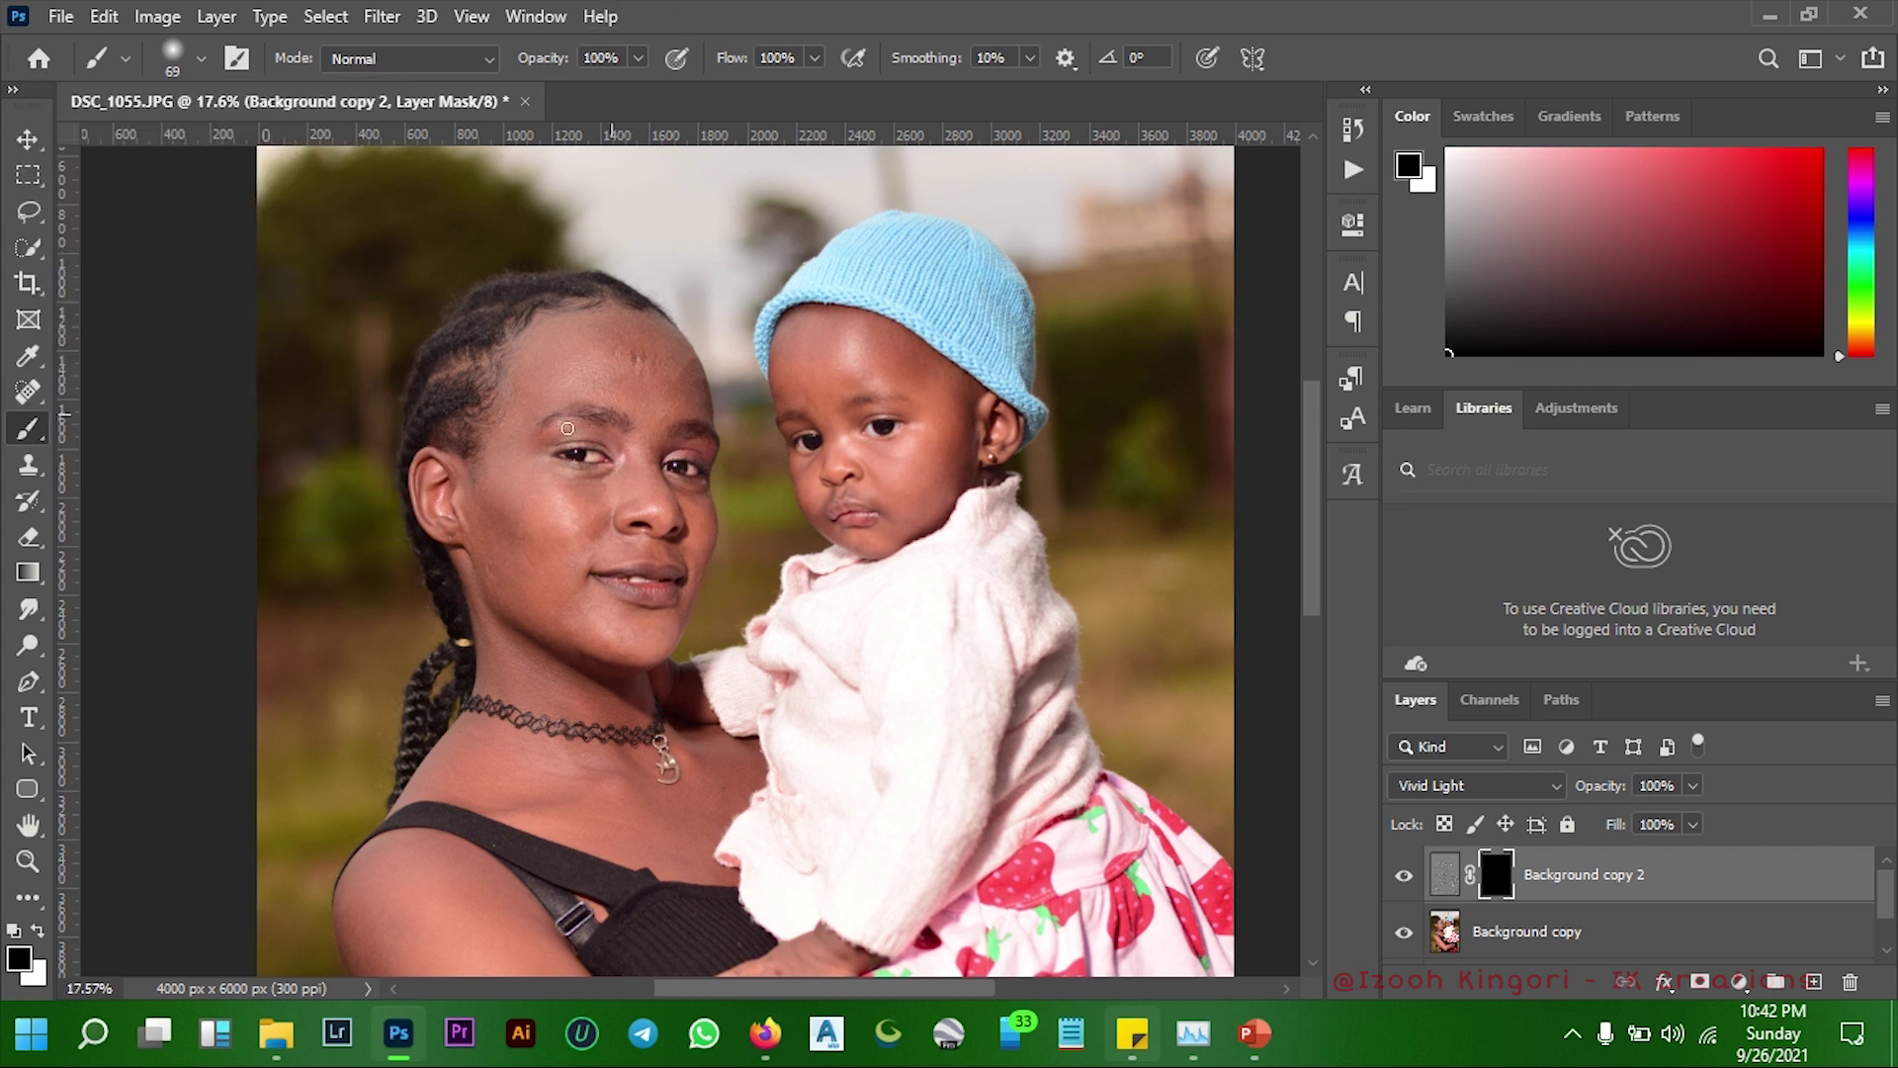
{"action": "left_click", "coordinate": [38, 930]}
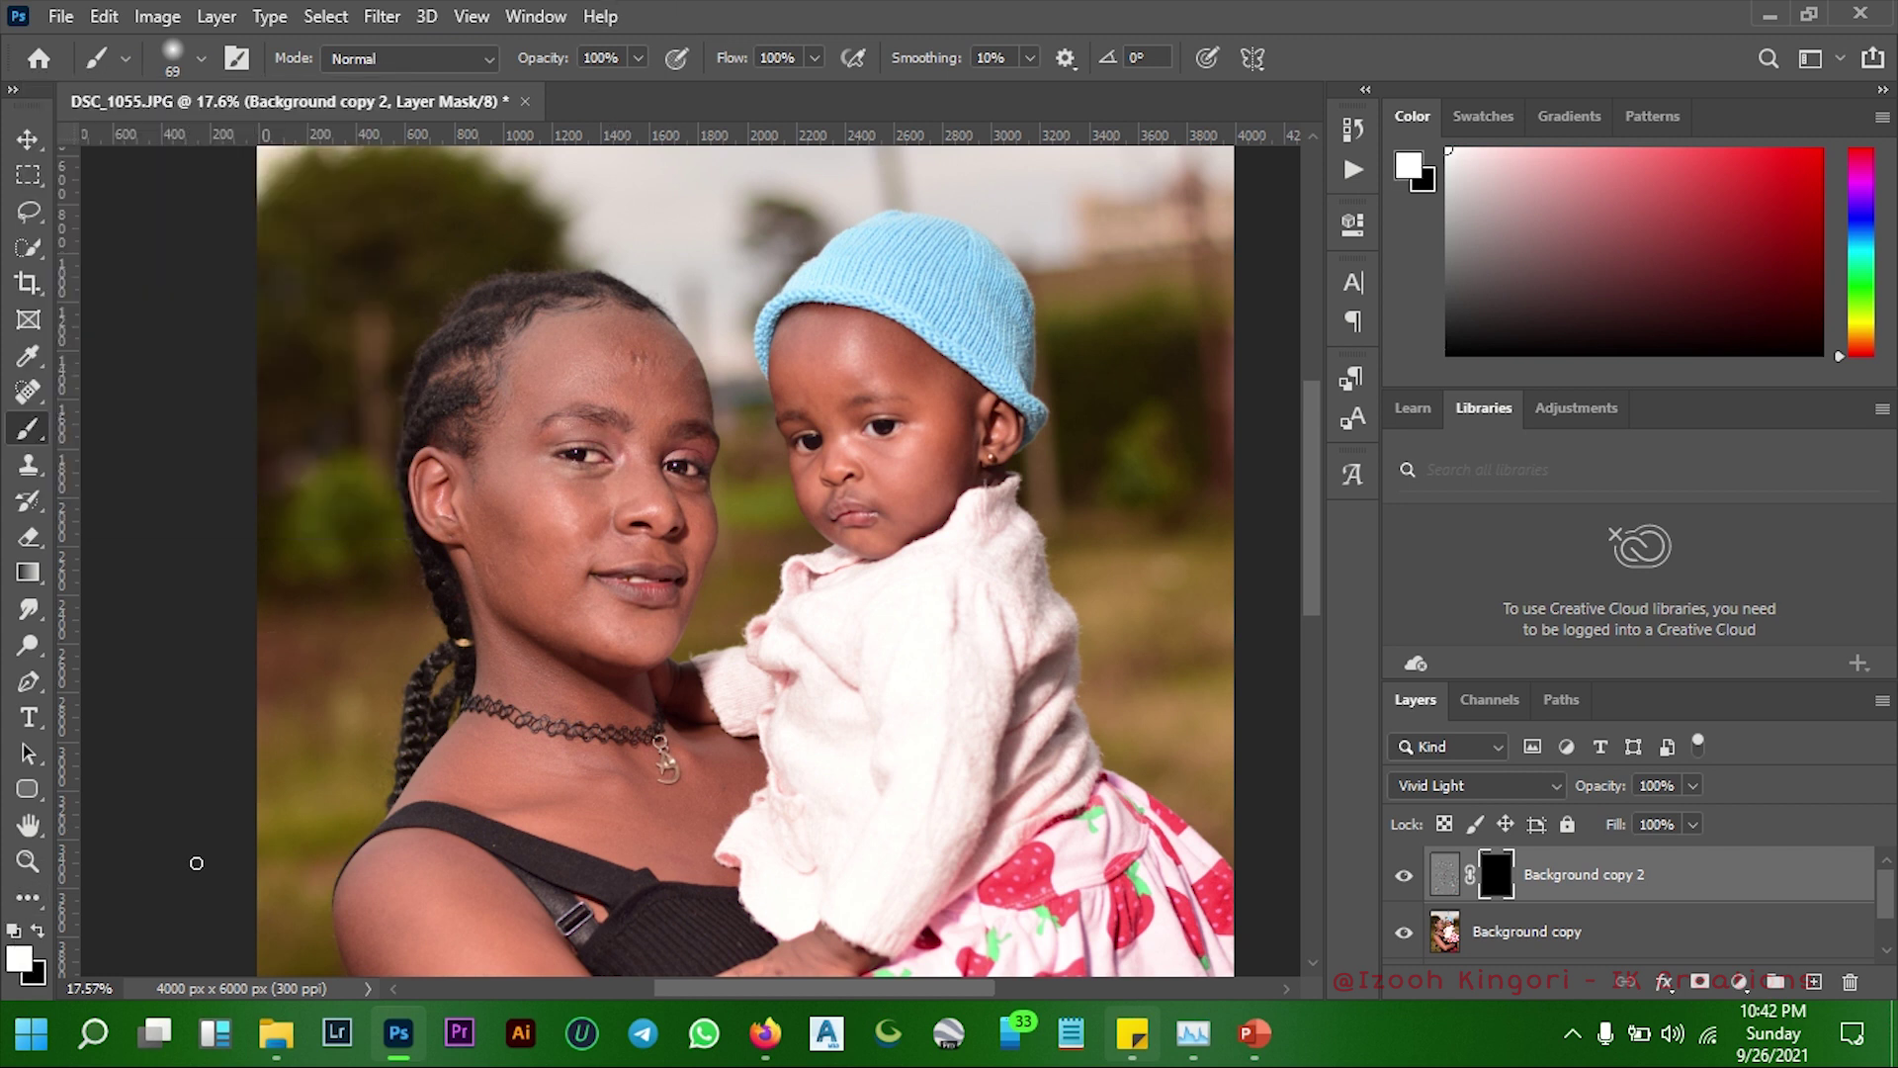
Paint the mask white with a 175 px brush across the forehead up to the hairline
{"action": "key", "text": "bracketright"}
{"action": "key", "text": "bracketright"}
{"action": "key", "text": "bracketright"}
{"action": "scroll", "coordinate": [593, 346], "scroll_direction": "up", "scroll_amount": 2}
{"action": "scroll", "coordinate": [538, 339], "scroll_direction": "up", "scroll_amount": 3}
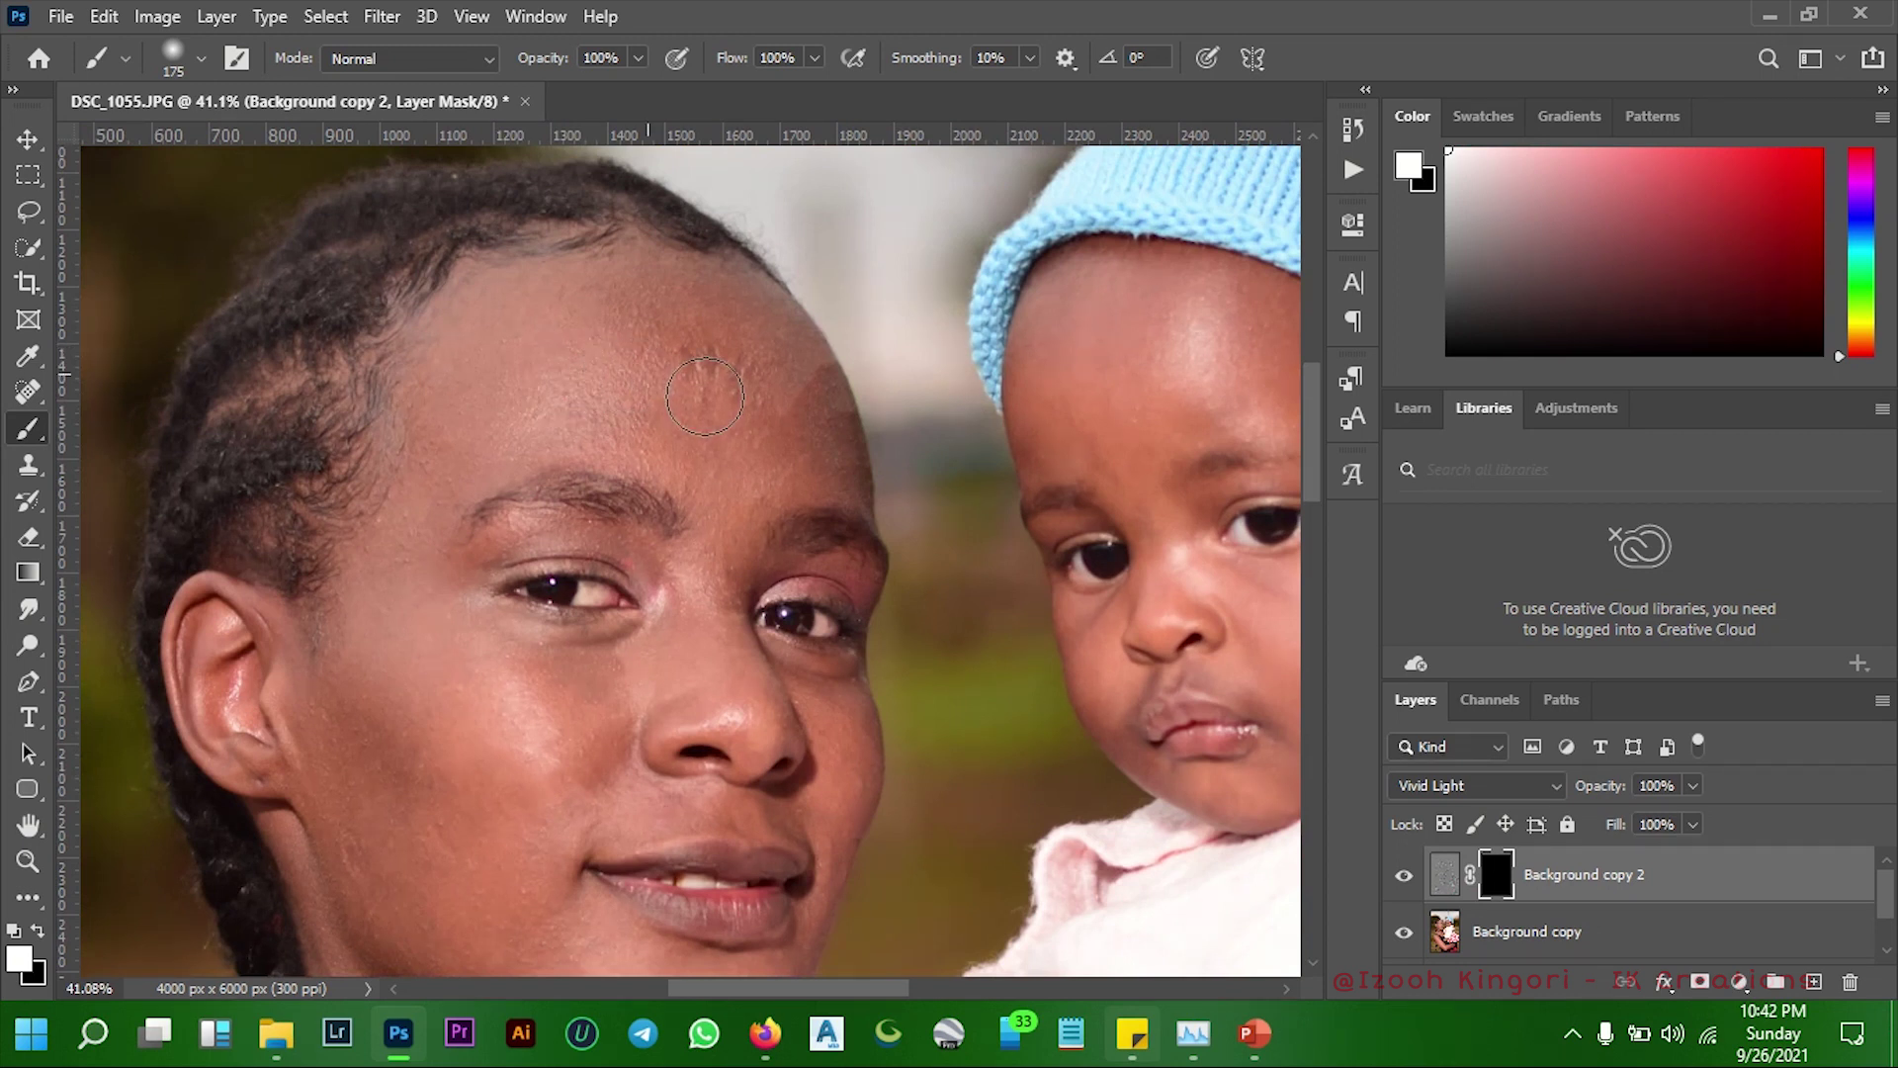
{"action": "mouse_move", "coordinate": [571, 384]}
{"action": "left_mouse_down"}
{"action": "mouse_move", "coordinate": [524, 346]}
{"action": "mouse_move", "coordinate": [792, 405]}
{"action": "left_mouse_up"}
{"action": "mouse_move", "coordinate": [491, 422]}
{"action": "left_mouse_down"}
{"action": "mouse_move", "coordinate": [465, 445]}
{"action": "mouse_move", "coordinate": [470, 373]}
{"action": "mouse_move", "coordinate": [560, 328]}
{"action": "left_mouse_up"}
Smooth the cheek and chin, refine edges with a 90 px brush, then set black as the painting colour
{"action": "scroll", "coordinate": [454, 534], "scroll_direction": "down", "scroll_amount": 1}
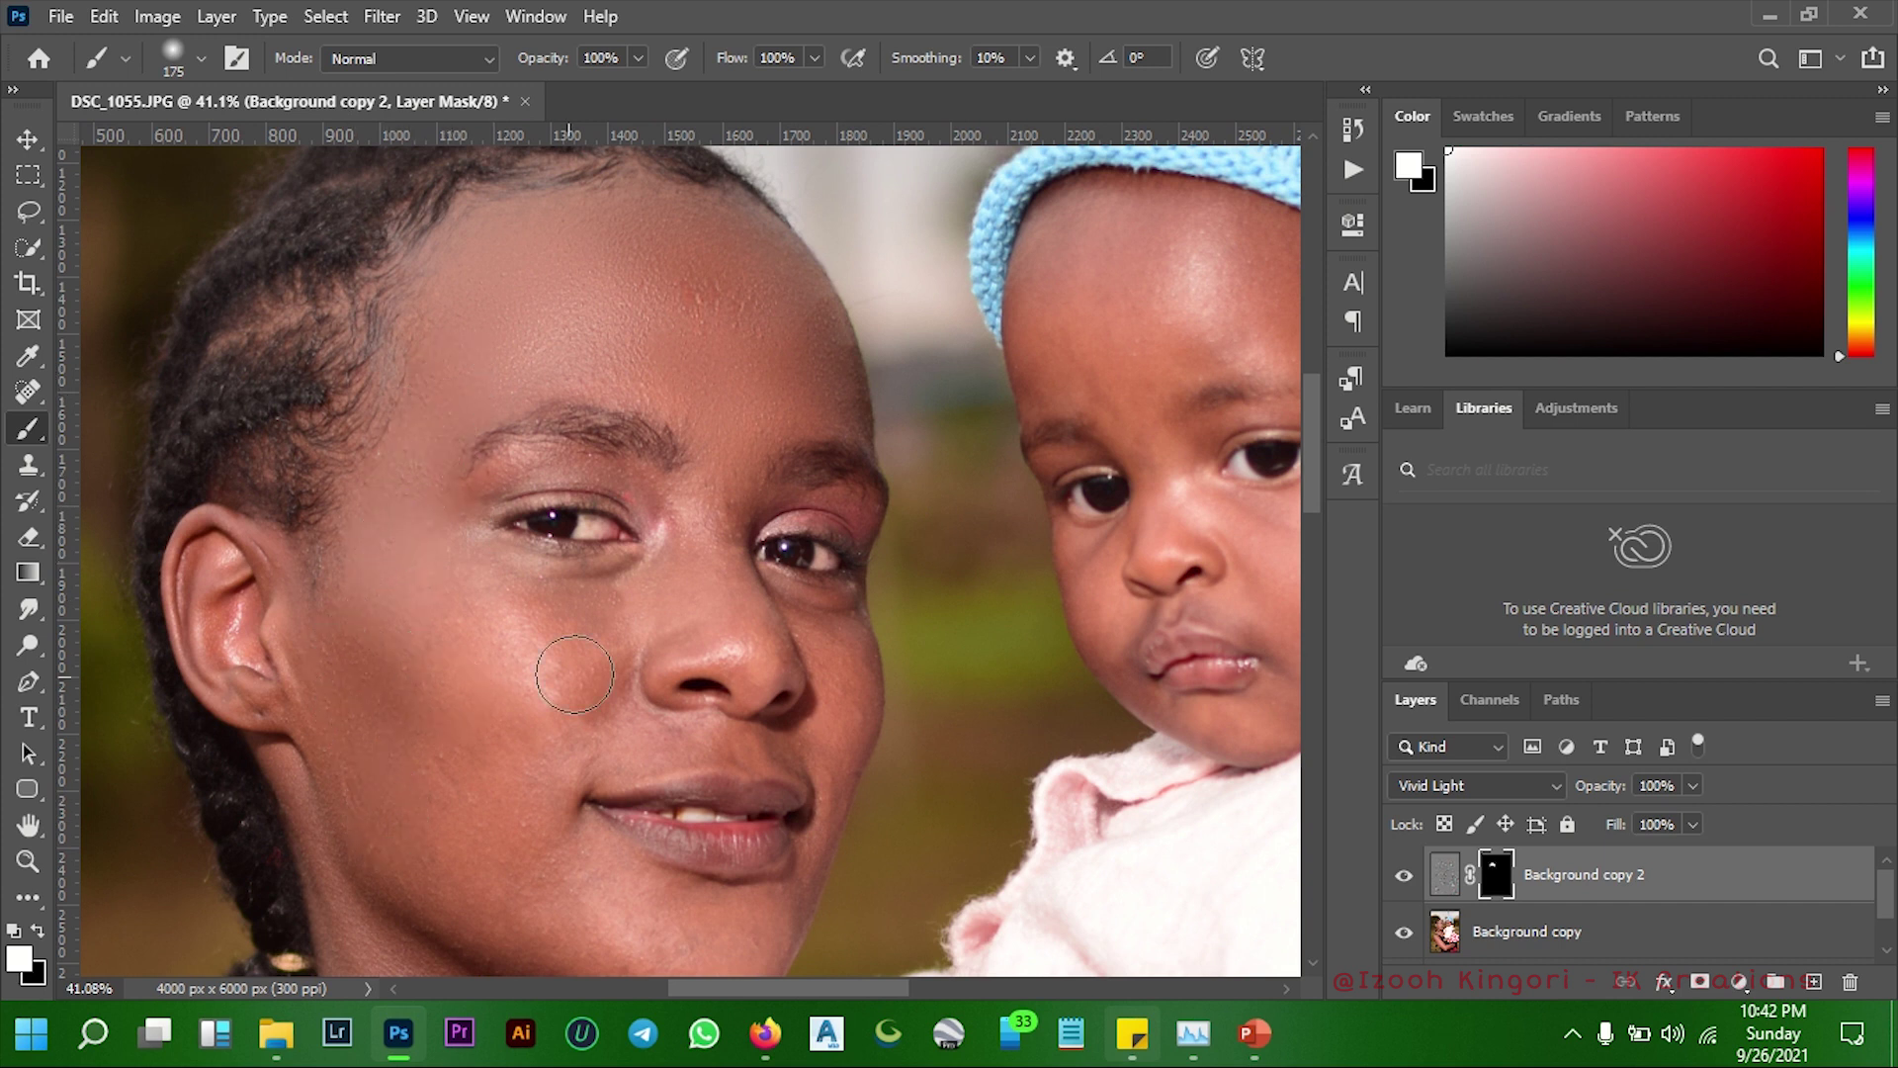
{"action": "mouse_move", "coordinate": [569, 672]}
{"action": "left_mouse_down"}
{"action": "mouse_move", "coordinate": [466, 593]}
{"action": "mouse_move", "coordinate": [529, 614]}
{"action": "mouse_move", "coordinate": [503, 645]}
{"action": "left_mouse_up"}
{"action": "scroll", "coordinate": [466, 594], "scroll_direction": "down", "scroll_amount": 1}
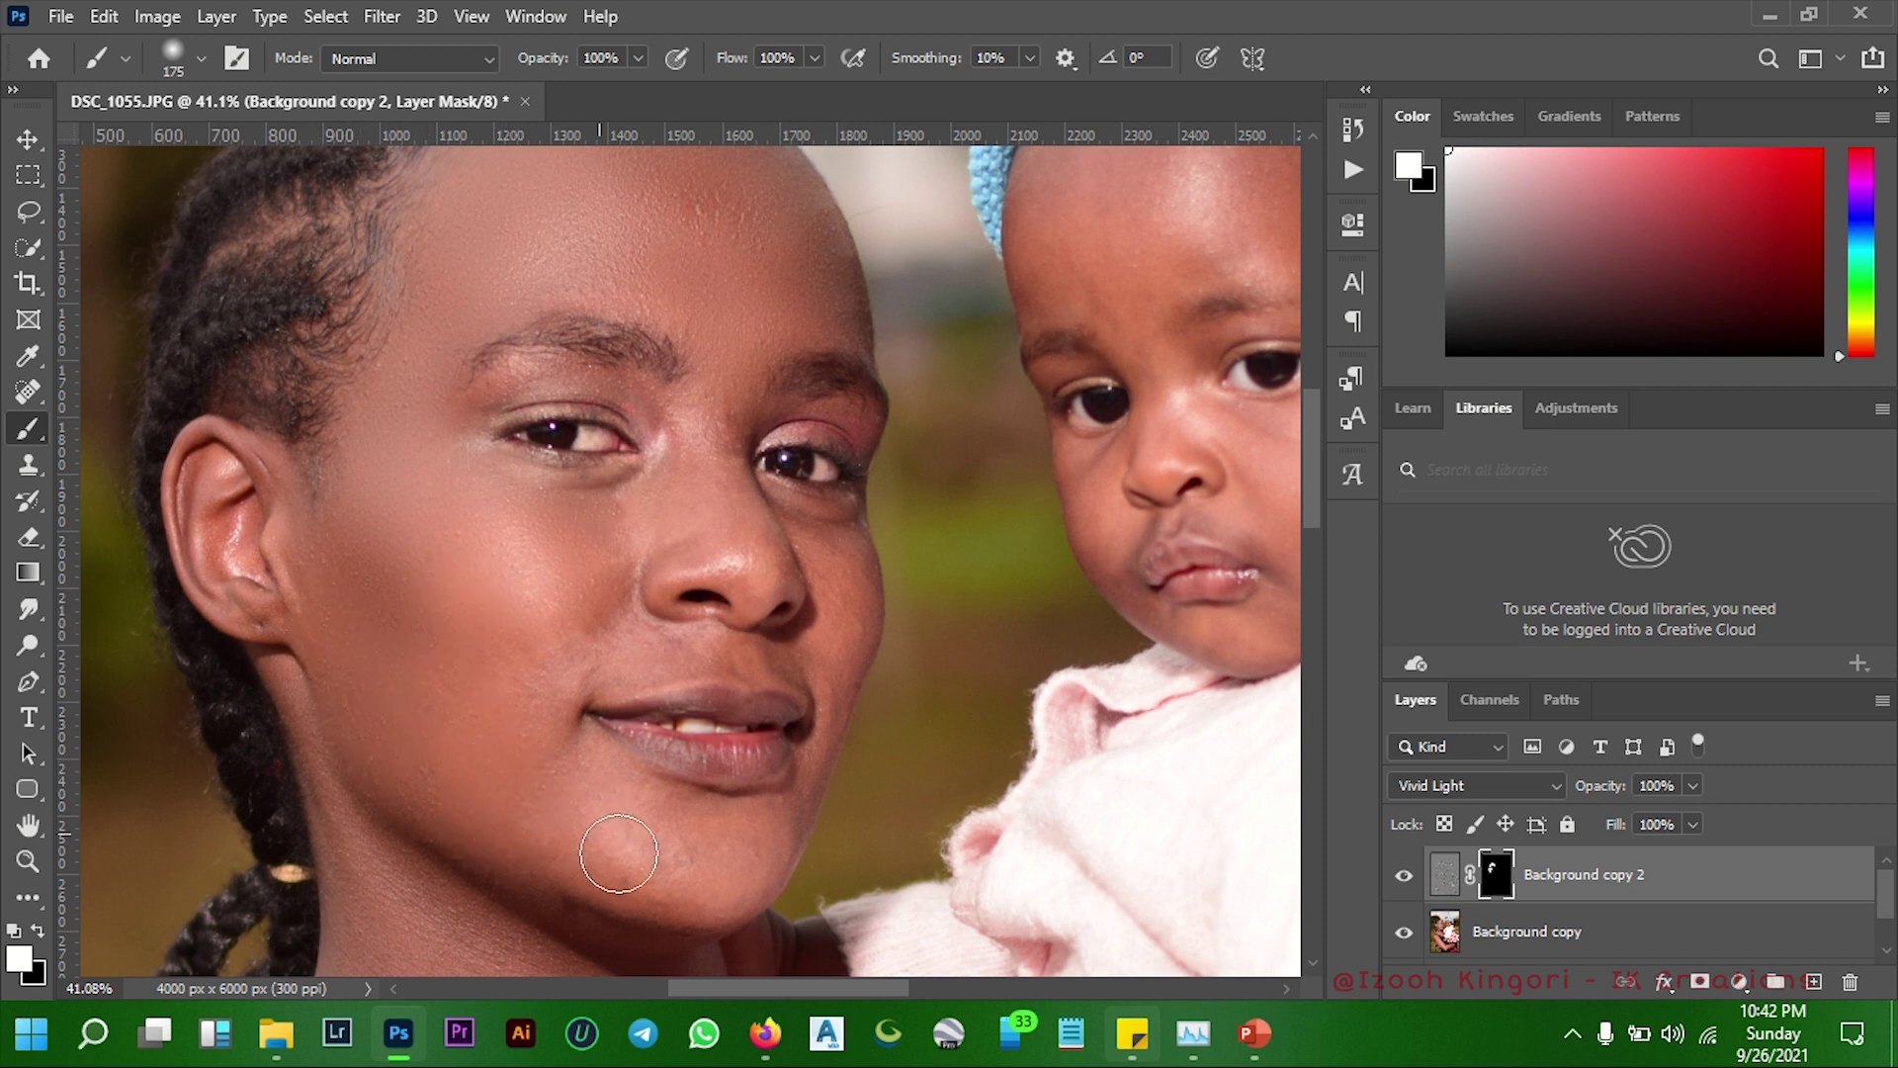
{"action": "mouse_move", "coordinate": [672, 851]}
{"action": "left_mouse_down"}
{"action": "mouse_move", "coordinate": [591, 862]}
{"action": "mouse_move", "coordinate": [613, 889]}
{"action": "mouse_move", "coordinate": [573, 791]}
{"action": "mouse_move", "coordinate": [542, 588]}
{"action": "mouse_move", "coordinate": [682, 464]}
{"action": "mouse_move", "coordinate": [708, 477]}
{"action": "left_mouse_up"}
{"action": "key", "text": "bracketleft"}
{"action": "key", "text": "bracketleft"}
{"action": "key", "text": "bracketleft"}
{"action": "key", "text": "bracketleft"}
{"action": "left_click_drag", "start_coordinate": [833, 552], "coordinate": [830, 699]}
{"action": "scroll", "coordinate": [835, 643], "scroll_direction": "down", "scroll_amount": 2}
{"action": "scroll", "coordinate": [842, 565], "scroll_direction": "down", "scroll_amount": 2}
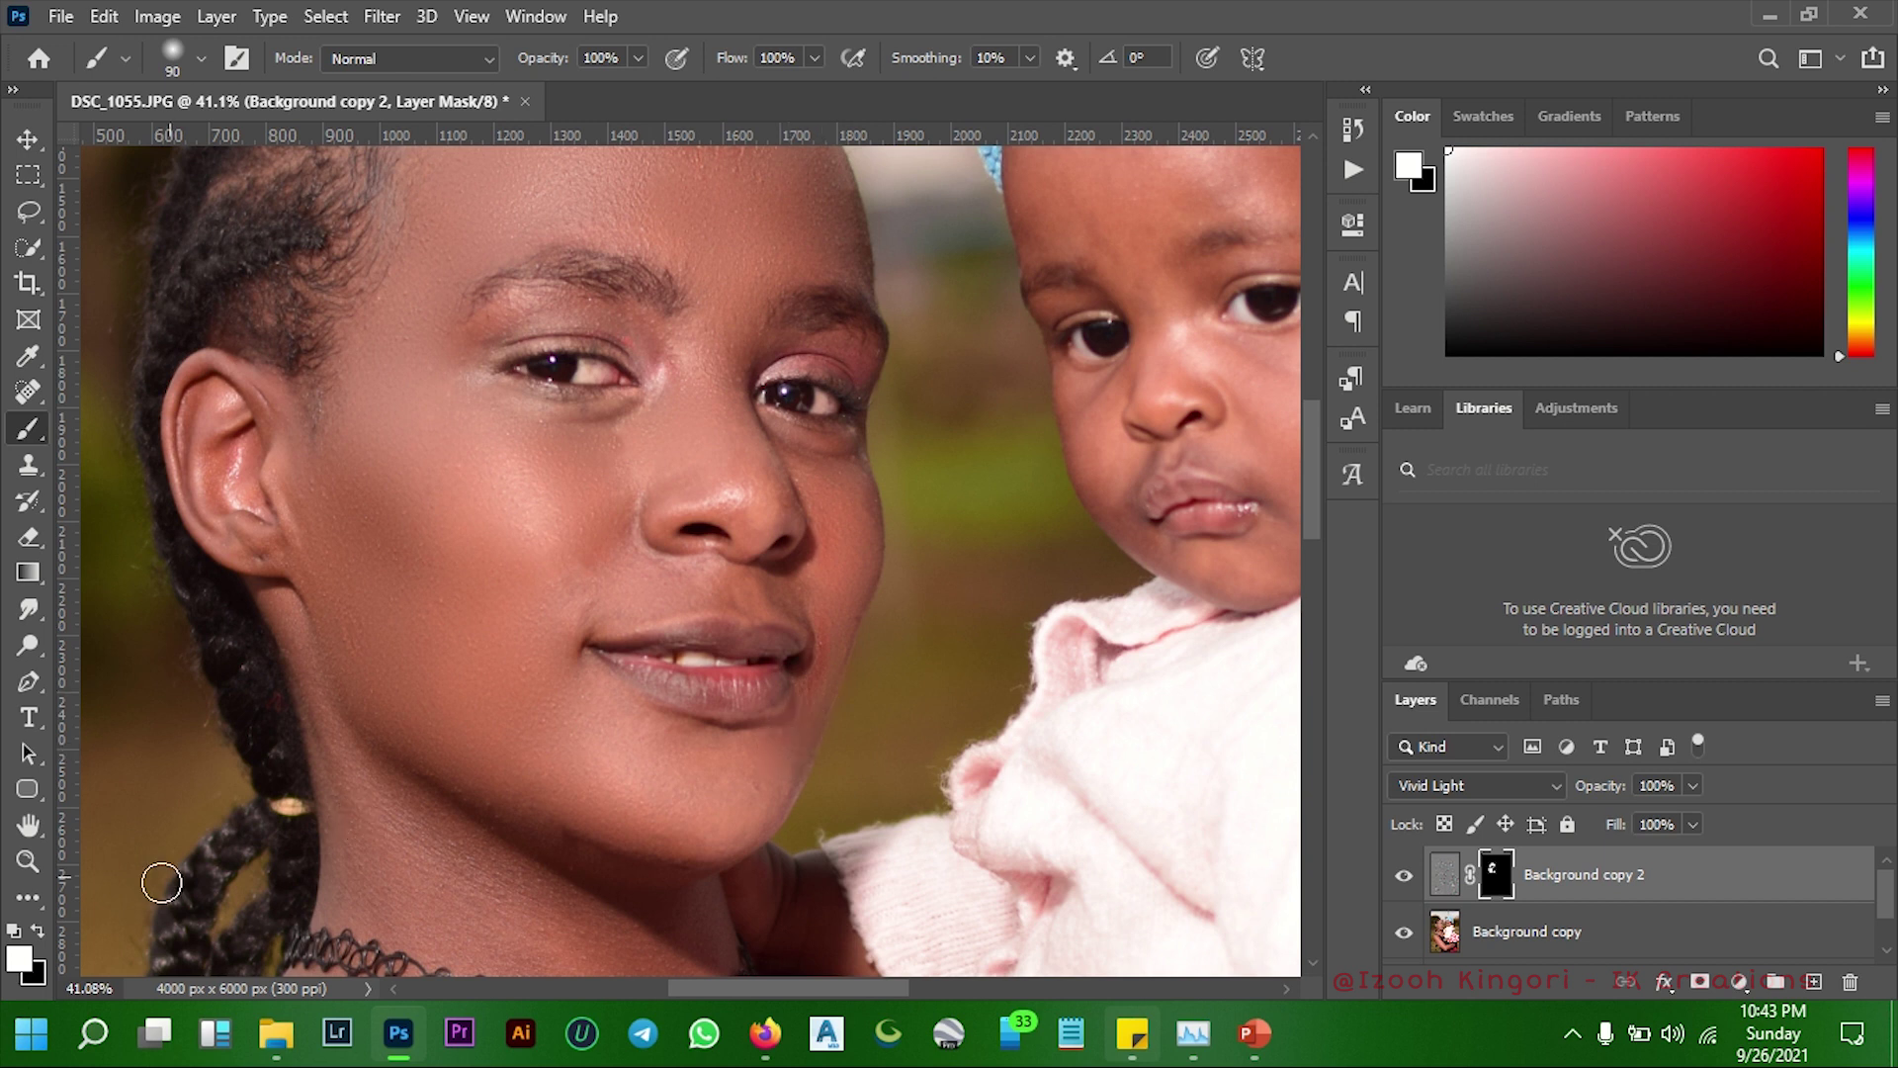
{"action": "key", "text": "x"}
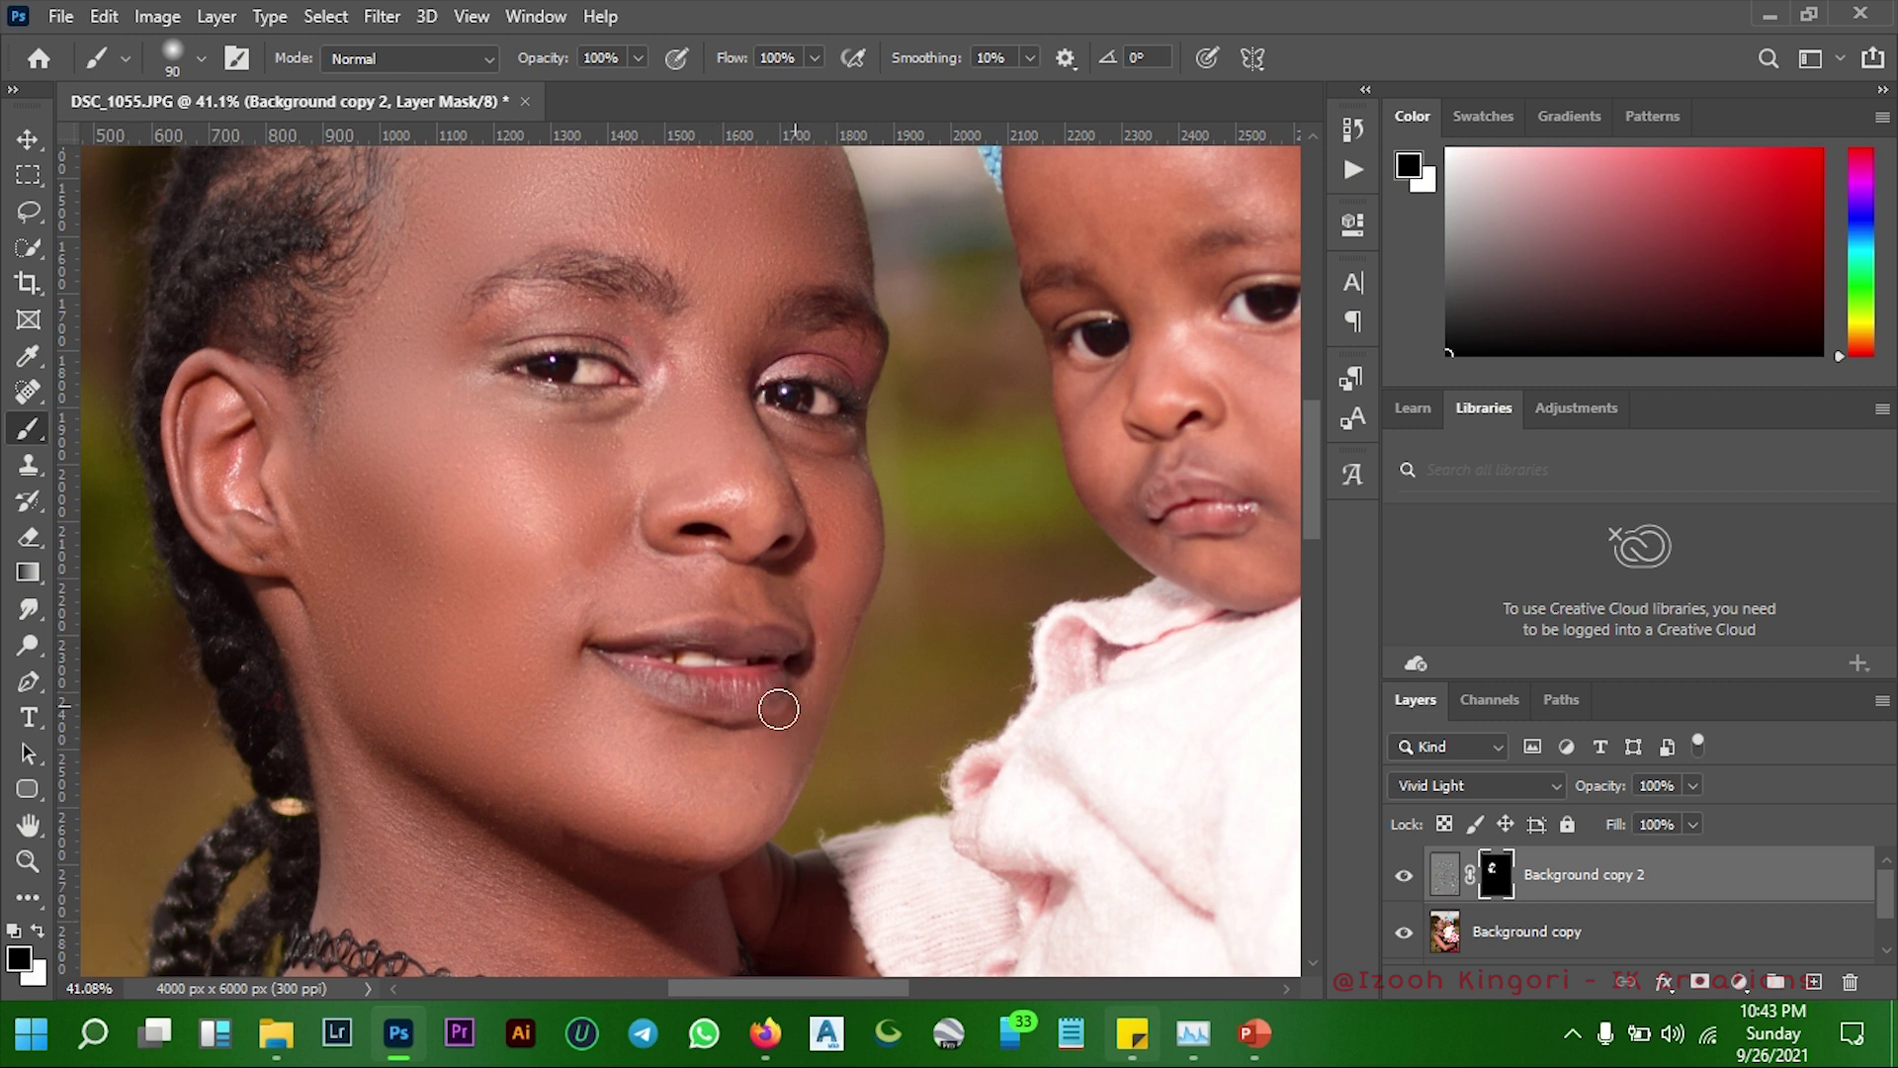
Paint white over the mother's neck, including the narrow area above the necklace
{"action": "key", "text": "x"}
{"action": "scroll", "coordinate": [567, 627], "scroll_direction": "down", "scroll_amount": 4}
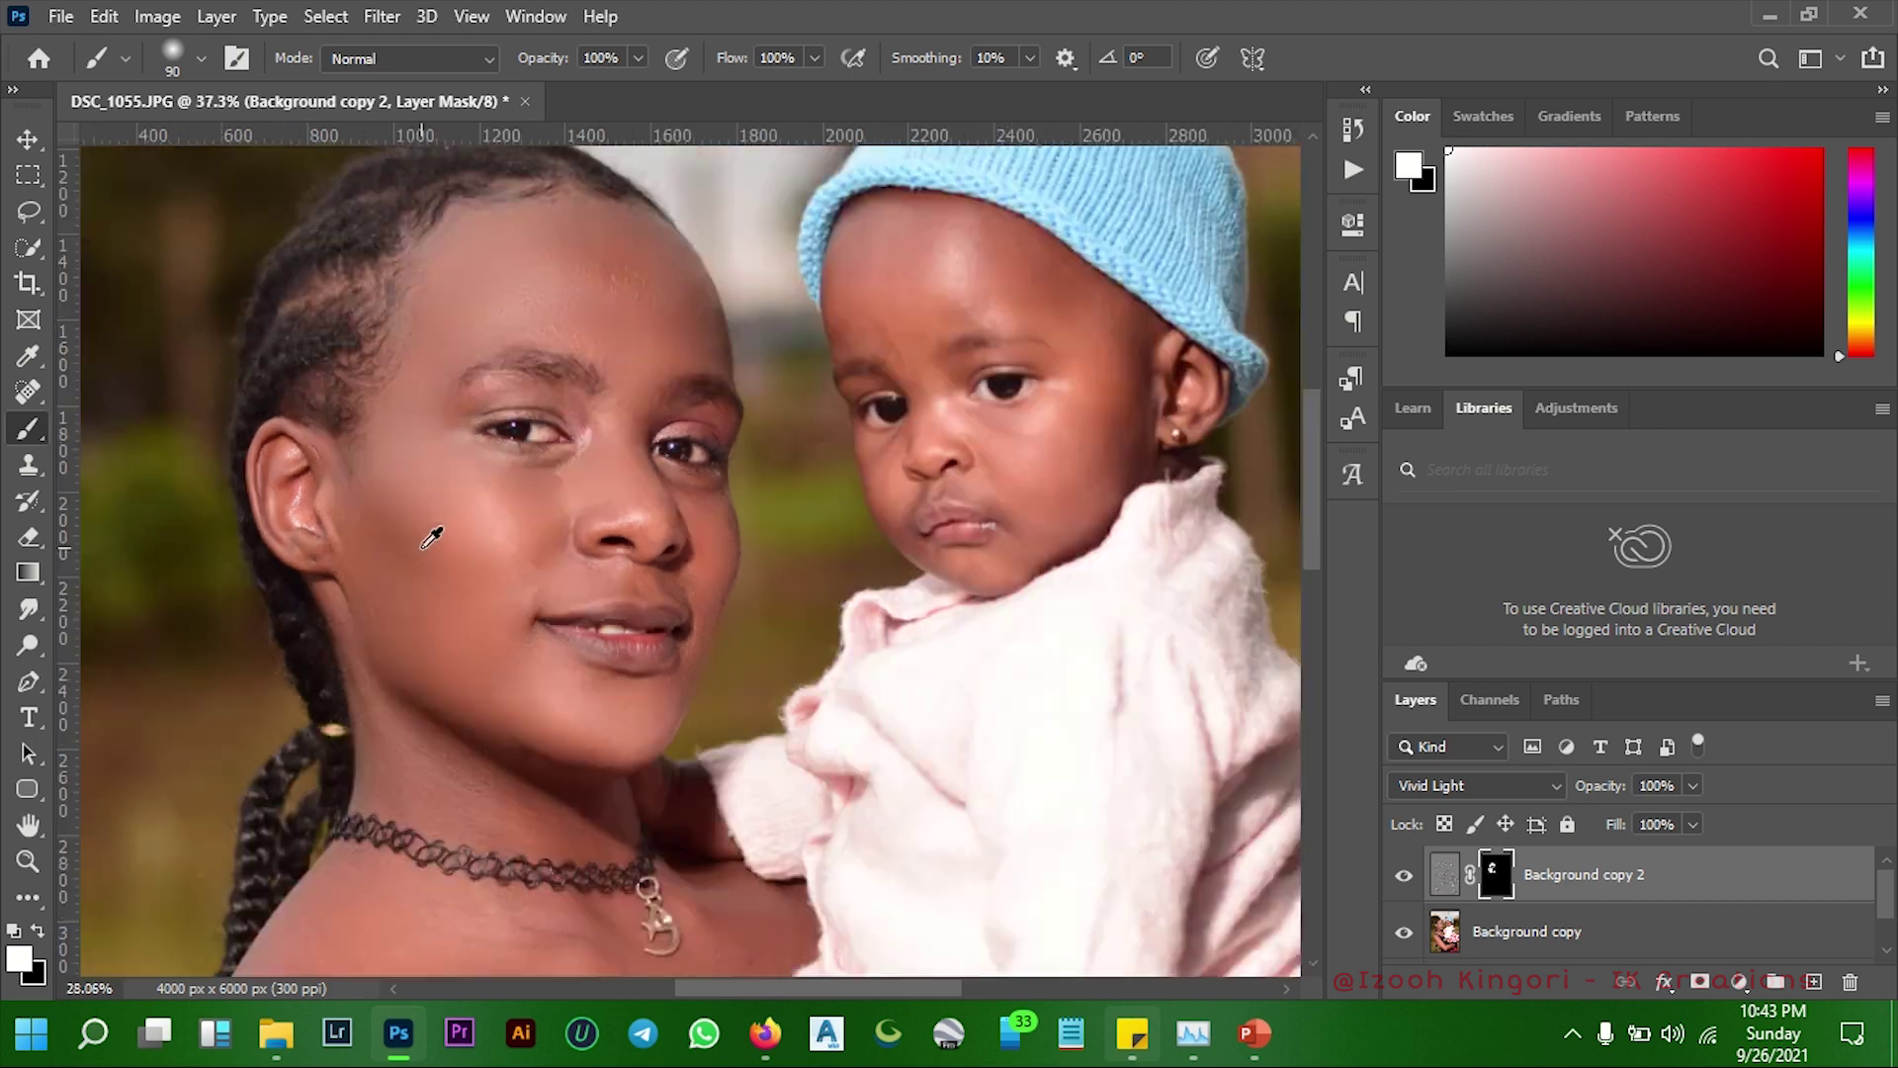
{"action": "scroll", "coordinate": [488, 890], "scroll_direction": "up", "scroll_amount": 1}
{"action": "scroll", "coordinate": [269, 771], "scroll_direction": "up", "scroll_amount": 3}
{"action": "scroll", "coordinate": [464, 771], "scroll_direction": "down", "scroll_amount": 3}
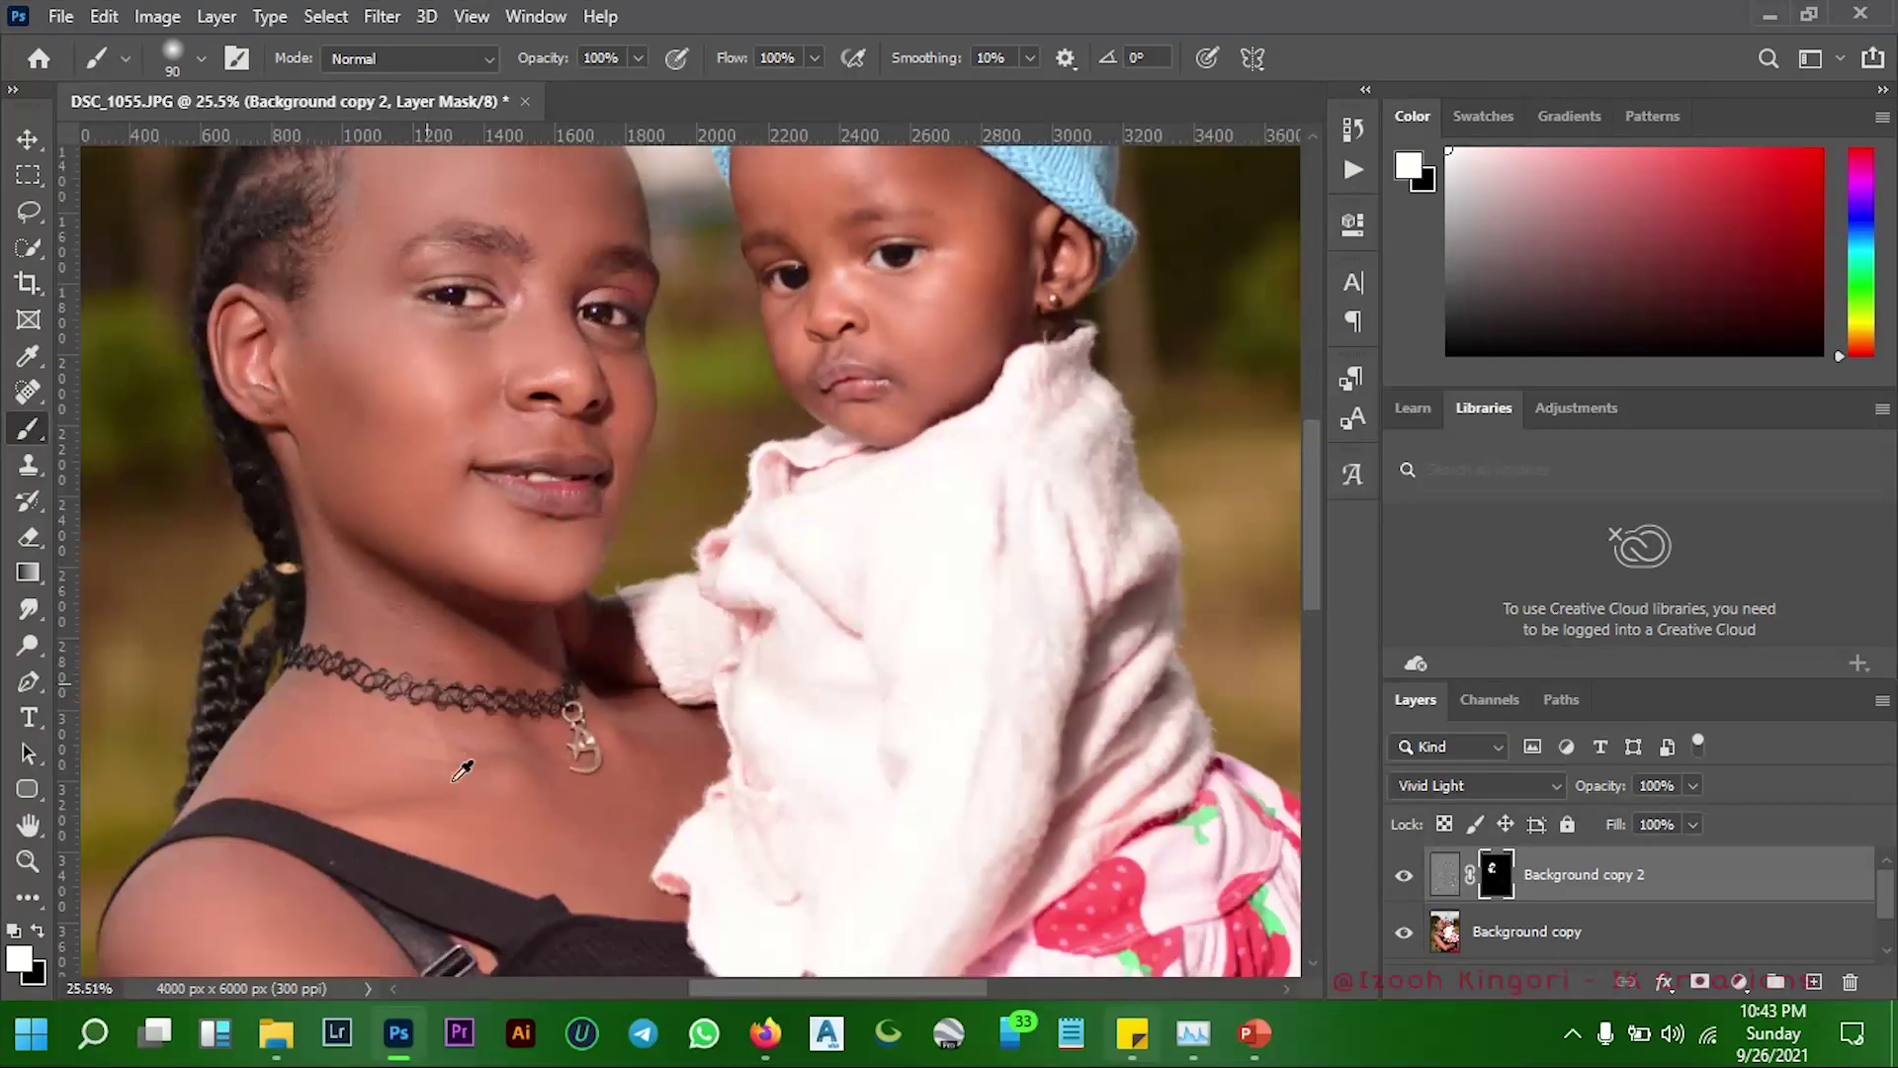
{"action": "scroll", "coordinate": [485, 905], "scroll_direction": "up", "scroll_amount": 3}
{"action": "scroll", "coordinate": [455, 919], "scroll_direction": "down", "scroll_amount": 1}
{"action": "scroll", "coordinate": [396, 771], "scroll_direction": "up", "scroll_amount": 1}
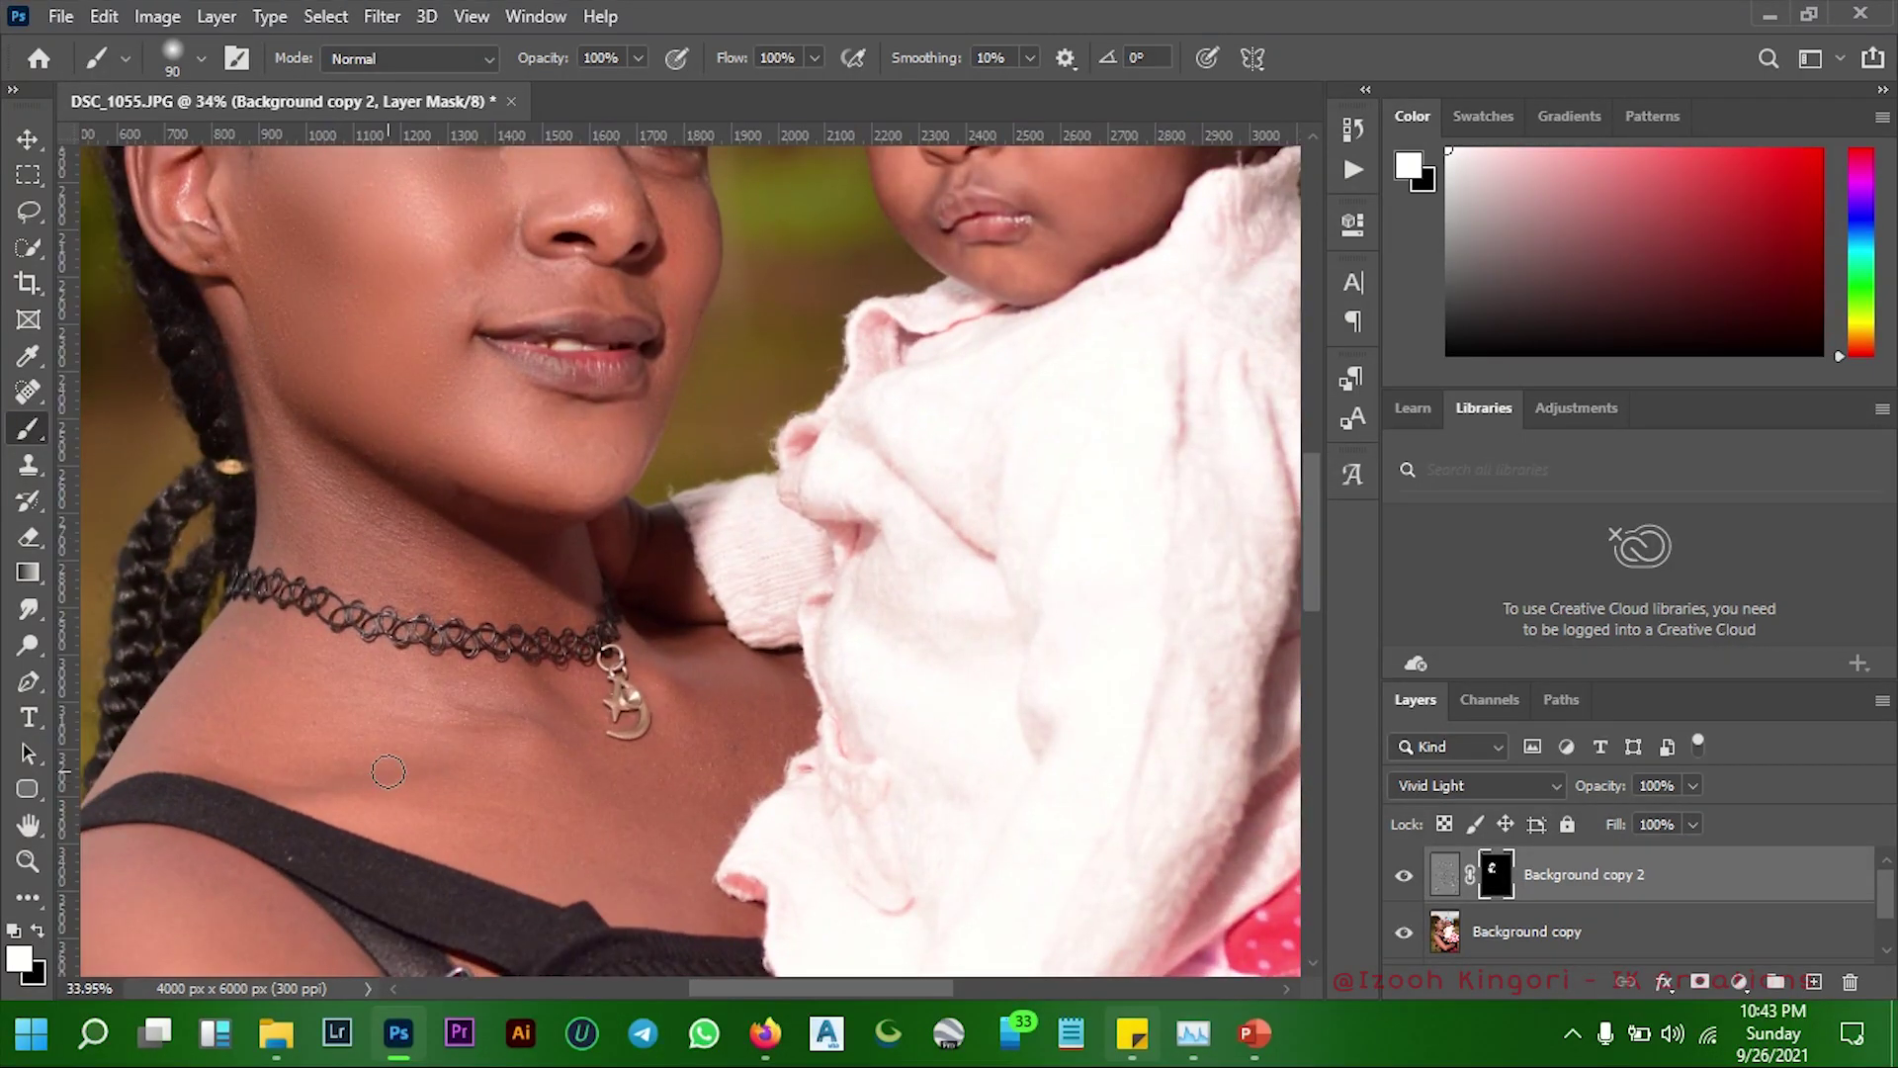
{"action": "key", "text": "bracketright"}
{"action": "key", "text": "bracketright"}
{"action": "key", "text": "bracketright"}
{"action": "mouse_move", "coordinate": [297, 711]}
{"action": "left_mouse_down"}
{"action": "mouse_move", "coordinate": [545, 785]}
{"action": "mouse_move", "coordinate": [673, 727]}
{"action": "left_mouse_up"}
{"action": "key", "text": "bracketleft"}
{"action": "key", "text": "bracketleft"}
{"action": "mouse_move", "coordinate": [461, 575]}
{"action": "left_mouse_down"}
{"action": "mouse_move", "coordinate": [341, 524]}
{"action": "mouse_move", "coordinate": [537, 619]}
{"action": "left_mouse_up"}
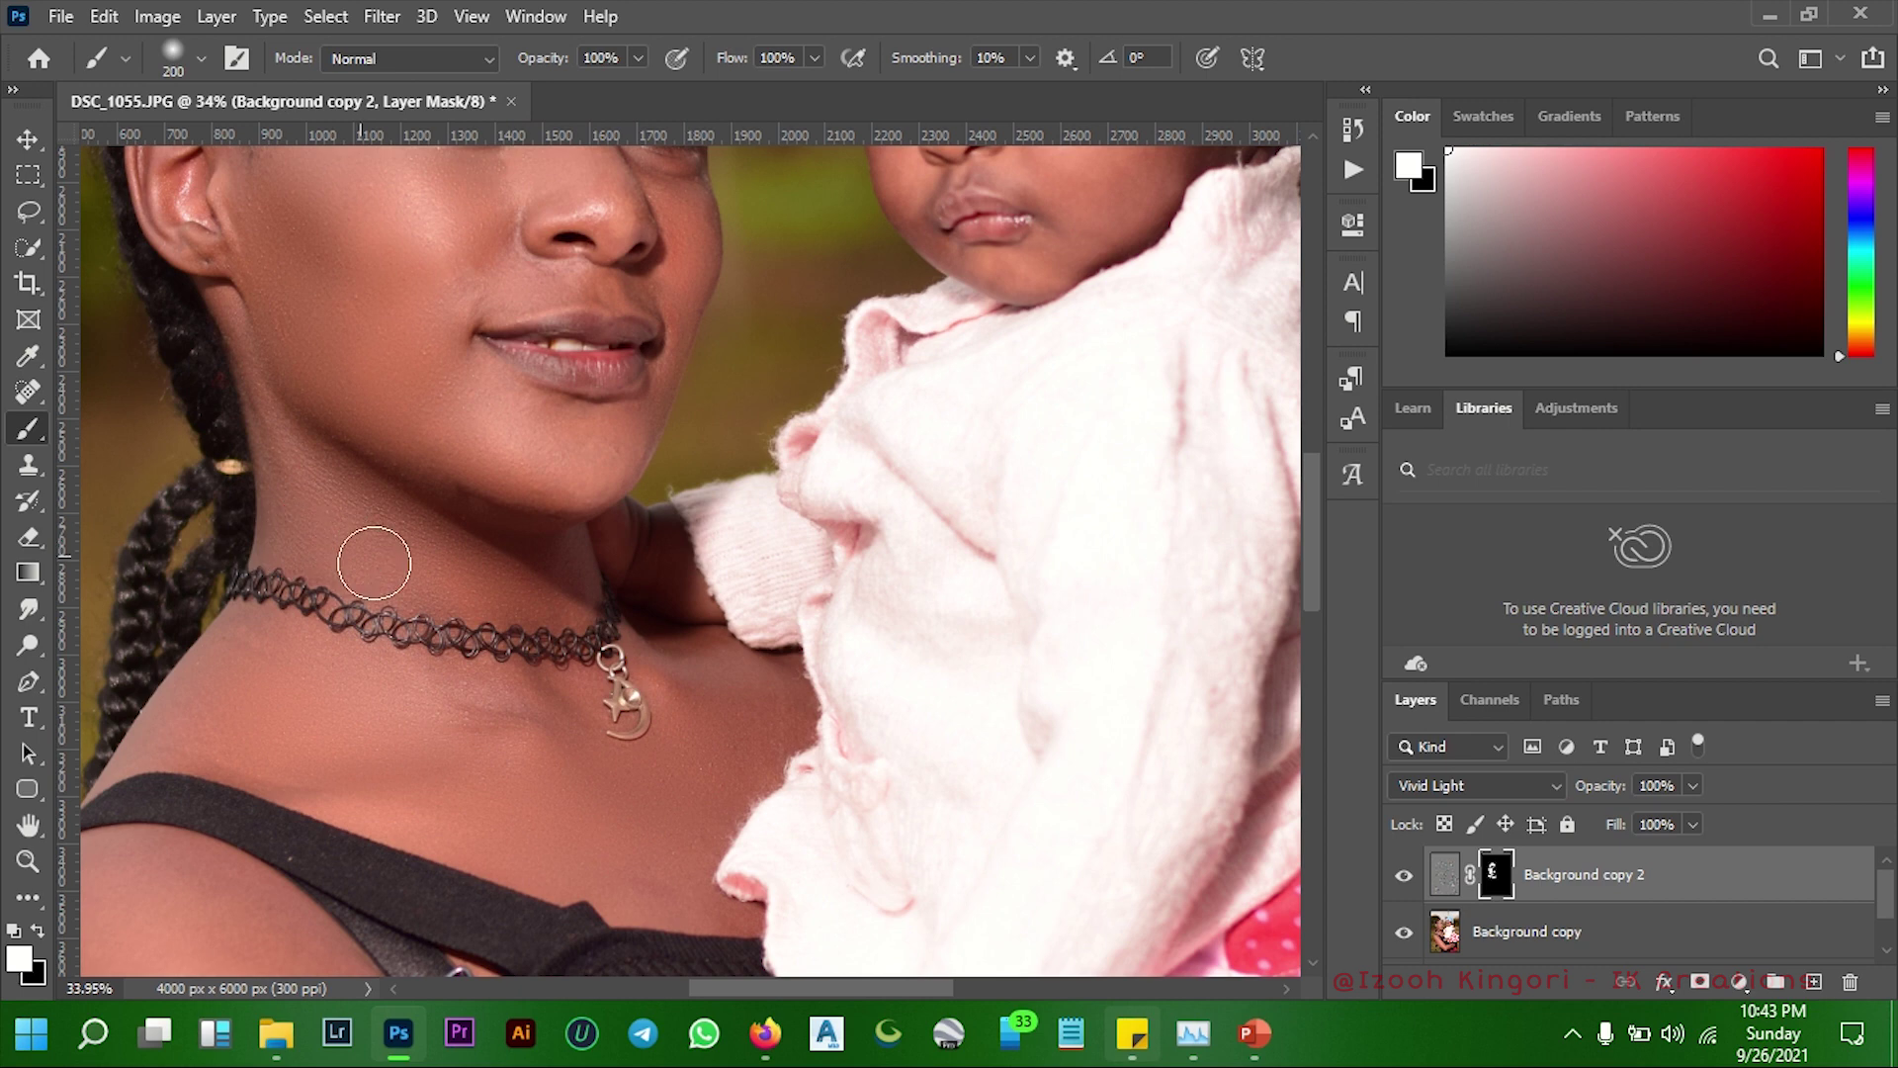
Extend the white mask painting over the shoulder and arm, sizing the brush down for the child's hand
{"action": "scroll", "coordinate": [441, 491], "scroll_direction": "down", "scroll_amount": 5, "text": "alt"}
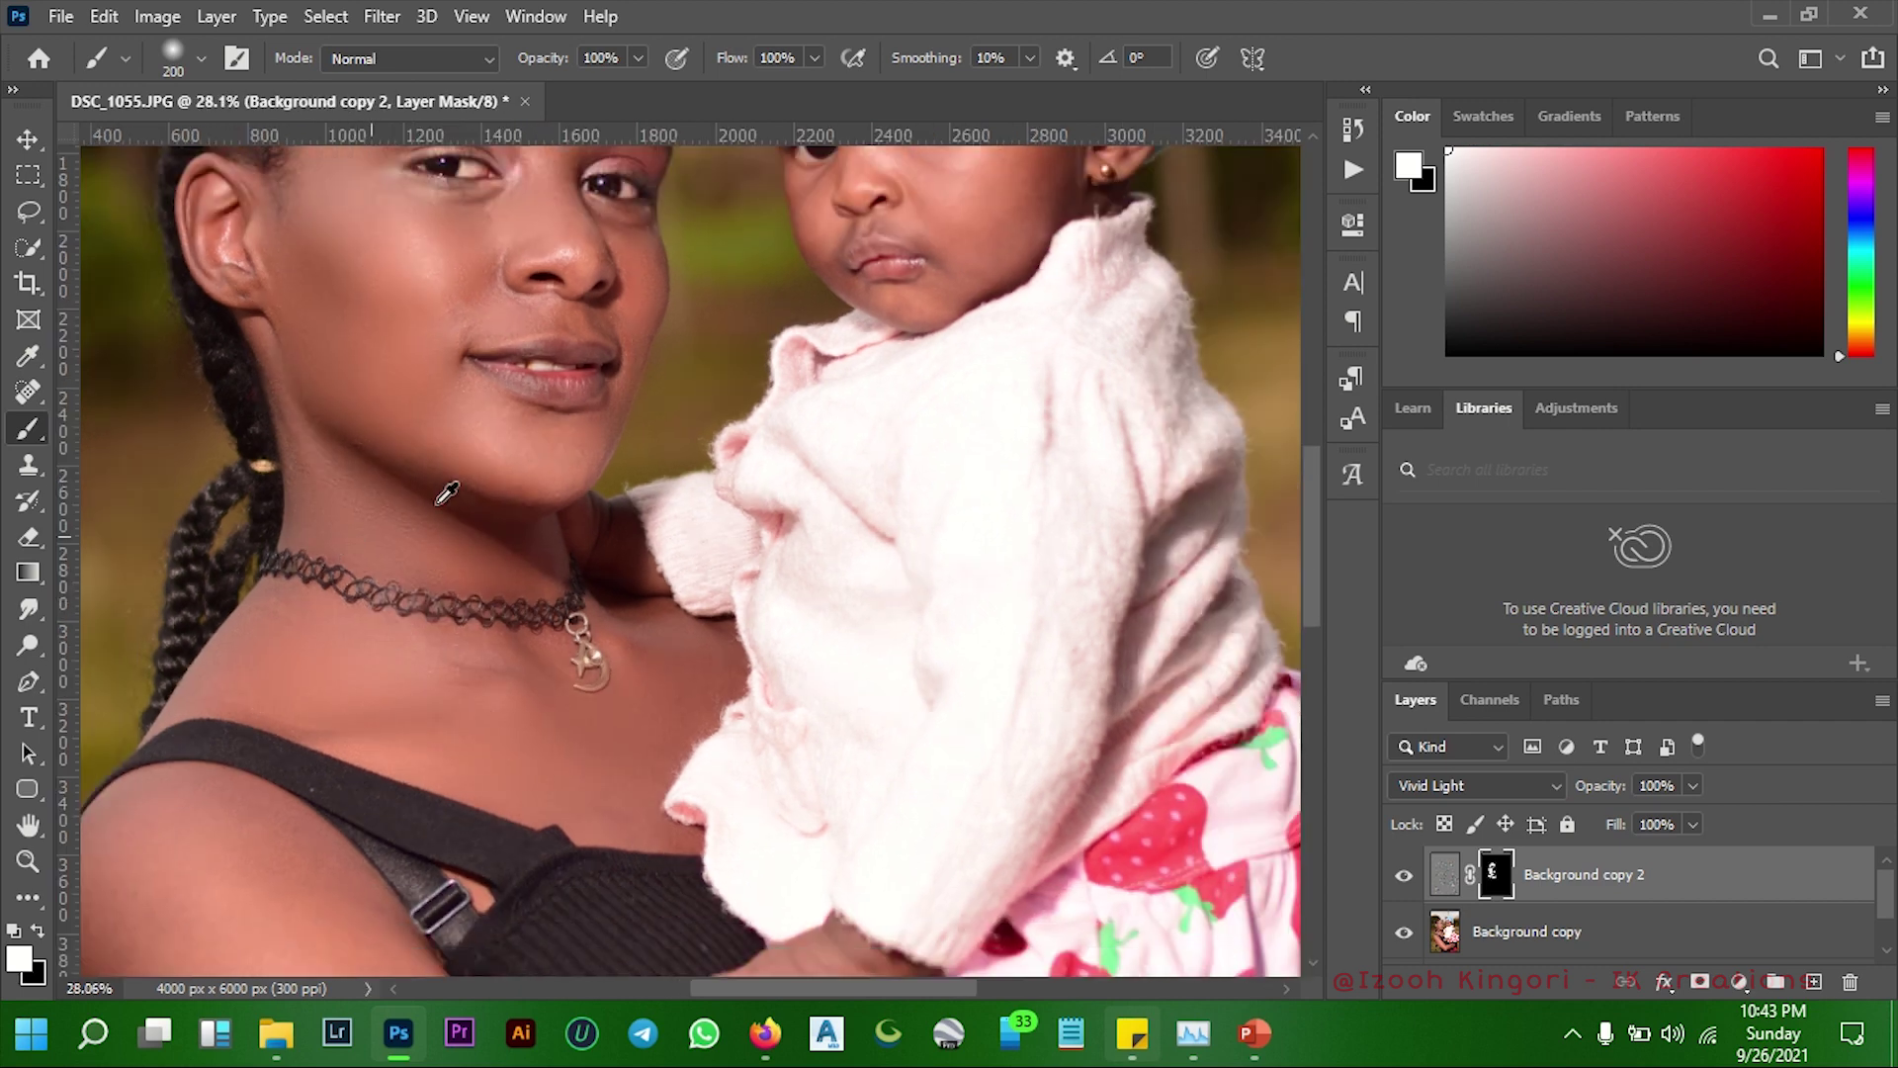
{"action": "scroll", "coordinate": [370, 766], "scroll_direction": "up", "scroll_amount": 3, "text": "alt"}
{"action": "scroll", "coordinate": [382, 669], "scroll_direction": "up", "scroll_amount": 2, "text": "alt"}
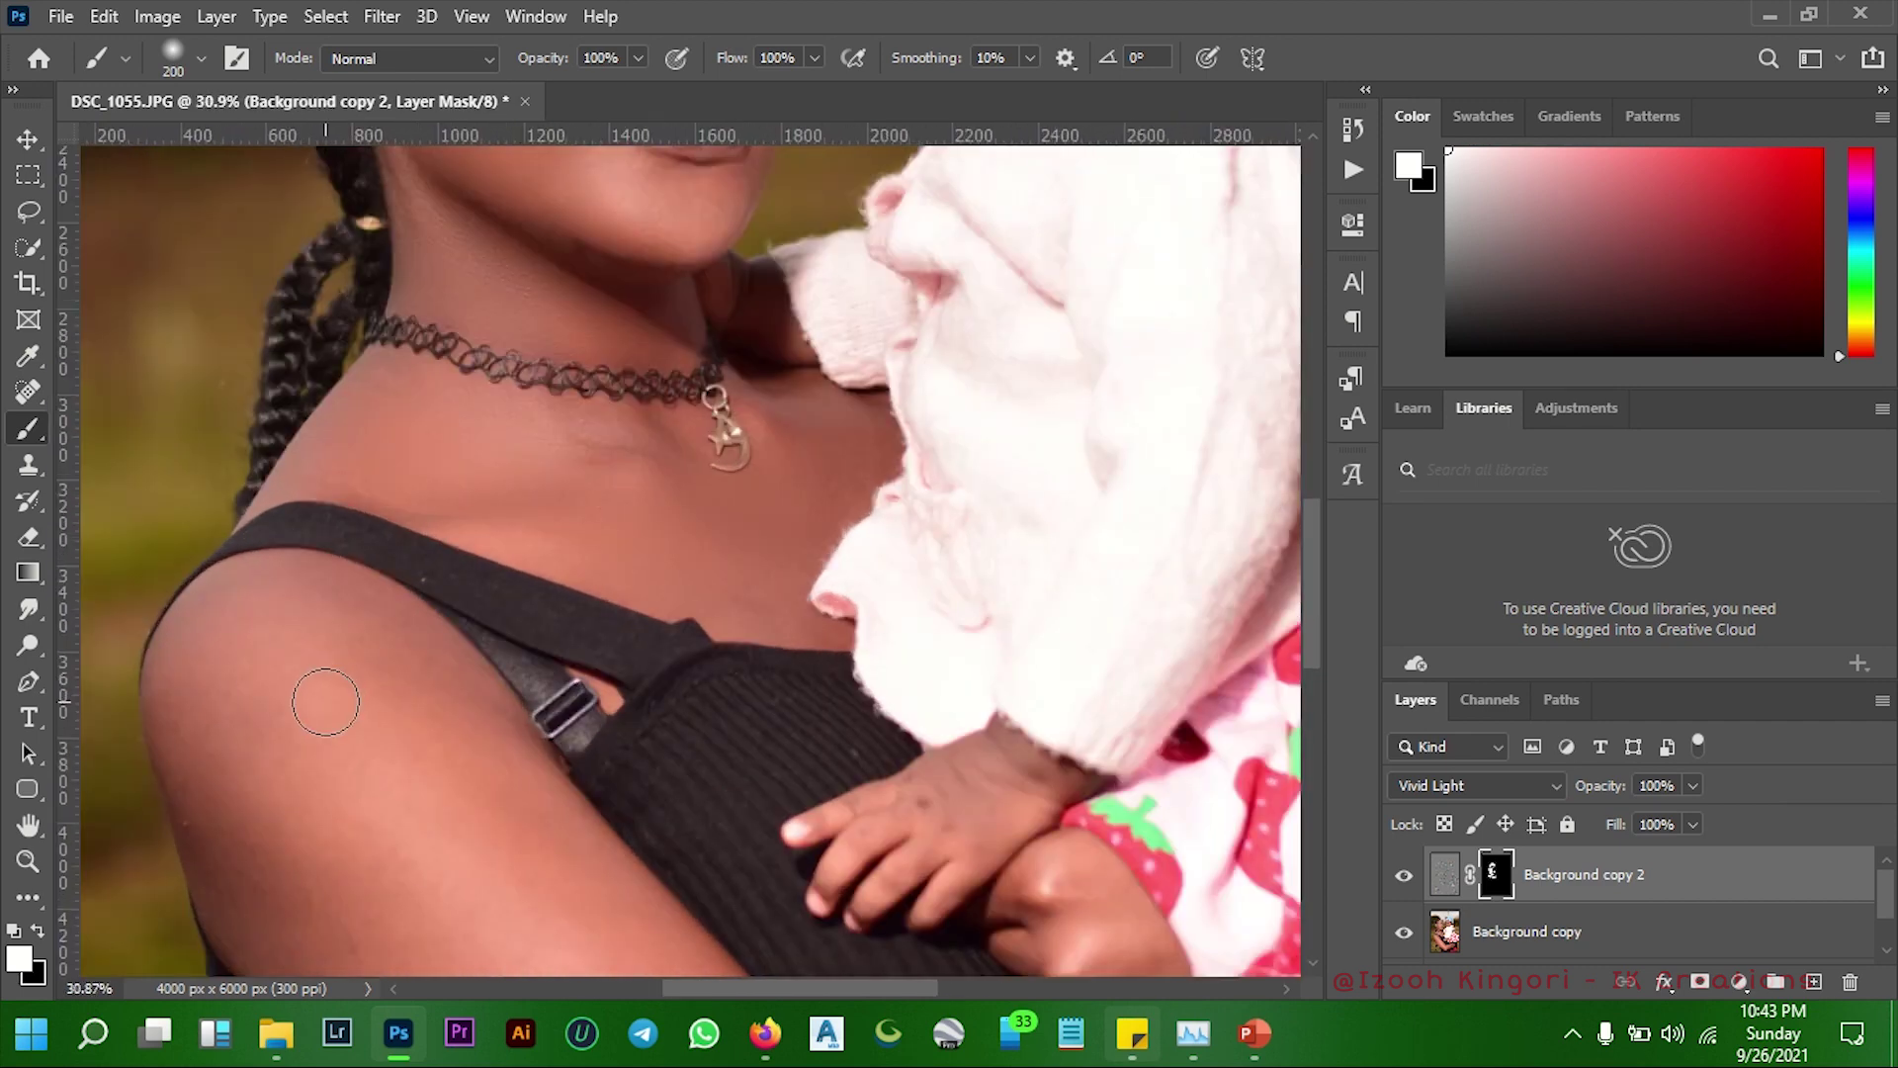
{"action": "key", "text": "bracketright"}
{"action": "key", "text": "bracketright"}
{"action": "scroll", "coordinate": [326, 505], "scroll_direction": "down", "scroll_amount": 3}
{"action": "scroll", "coordinate": [326, 504], "scroll_direction": "down", "scroll_amount": 1}
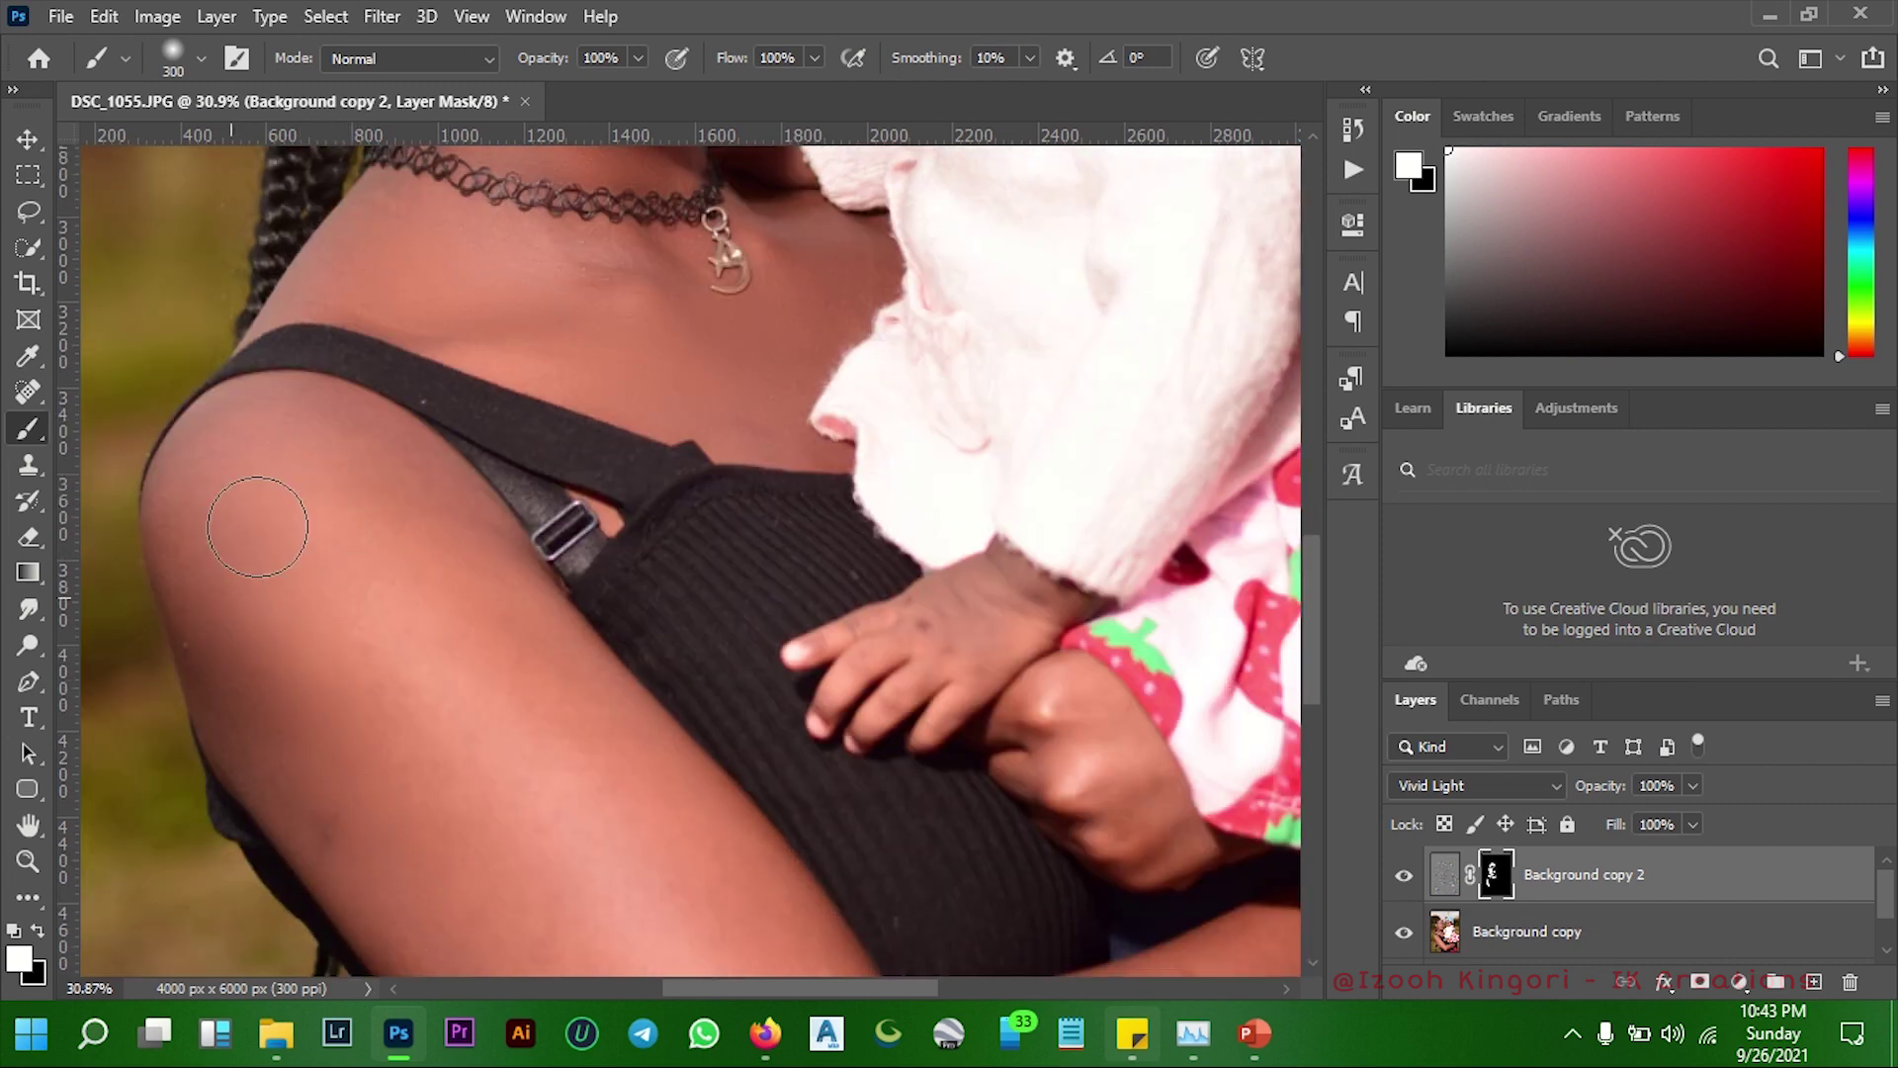
{"action": "scroll", "coordinate": [402, 458], "scroll_direction": "down", "scroll_amount": 3}
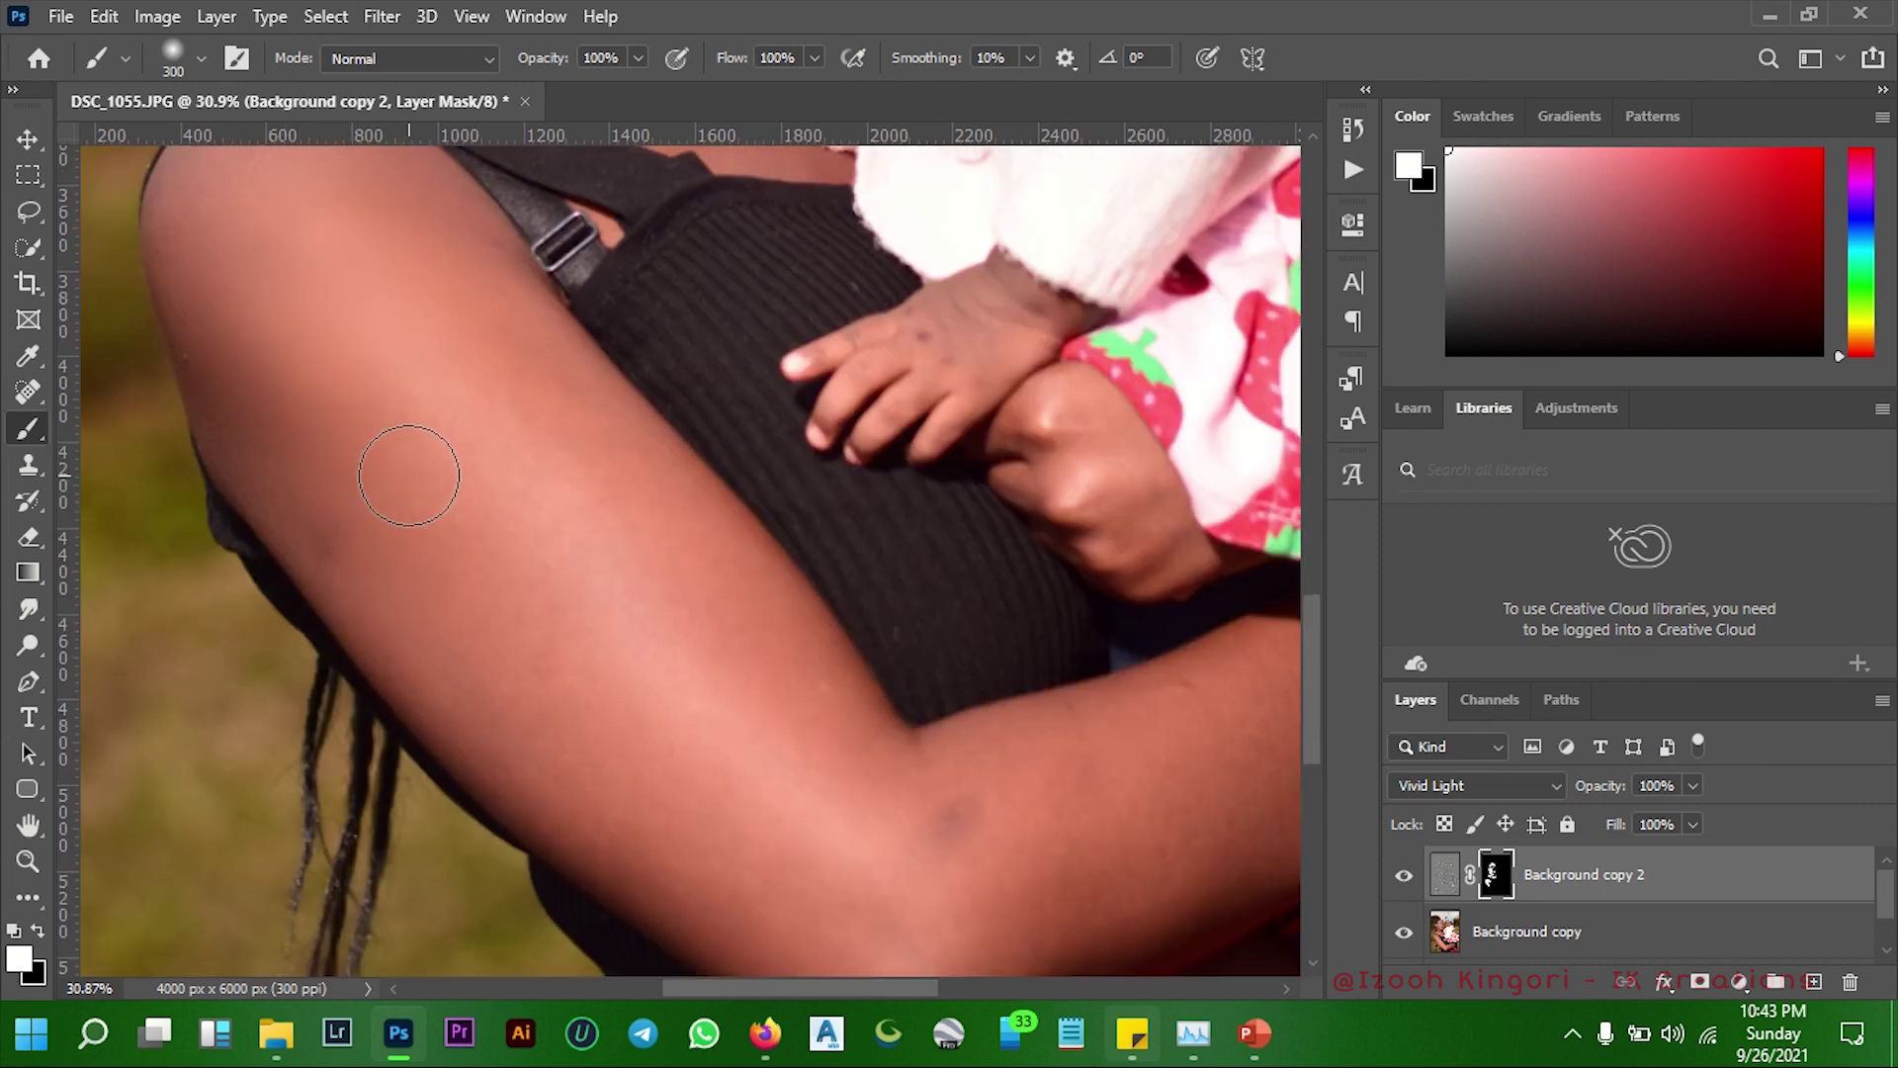
{"action": "scroll", "coordinate": [411, 466], "scroll_direction": "down", "scroll_amount": 4}
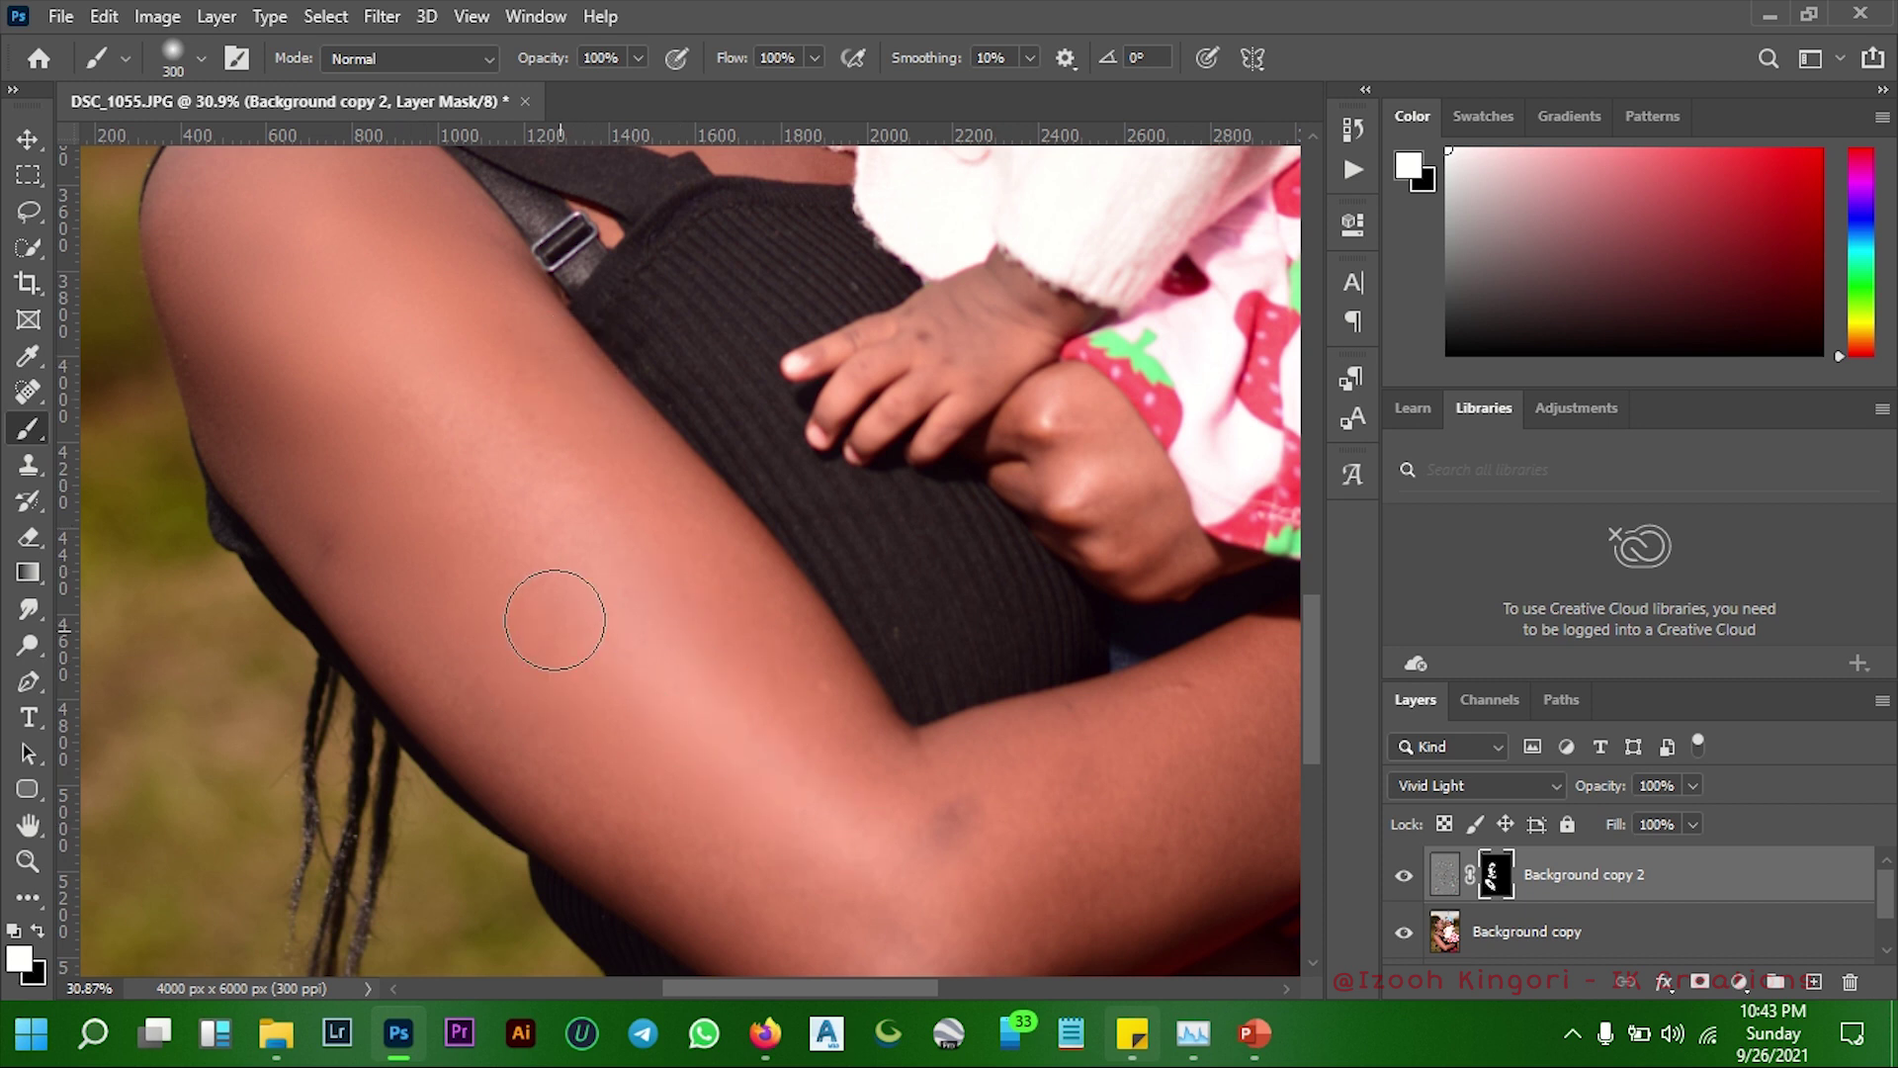
{"action": "scroll", "coordinate": [554, 632], "scroll_direction": "down", "scroll_amount": 2}
{"action": "key", "text": "x"}
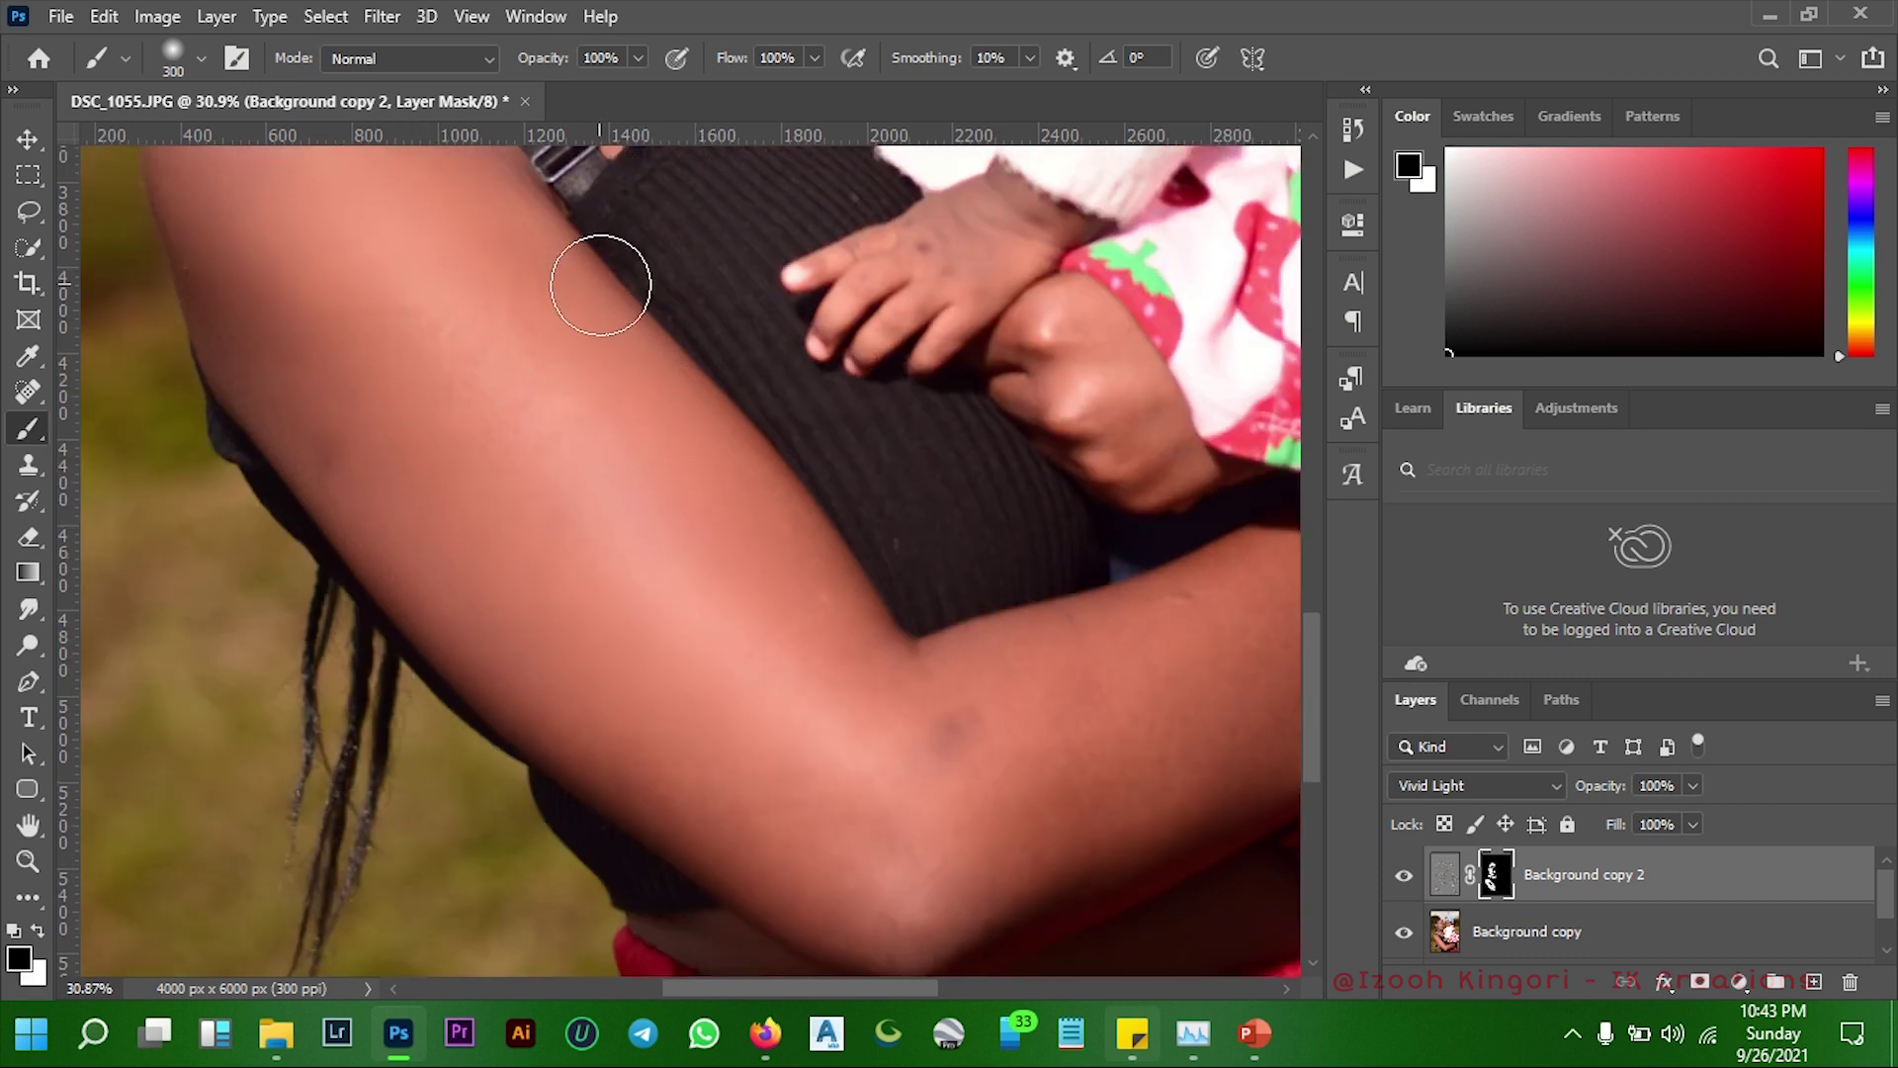
{"action": "key", "text": "x"}
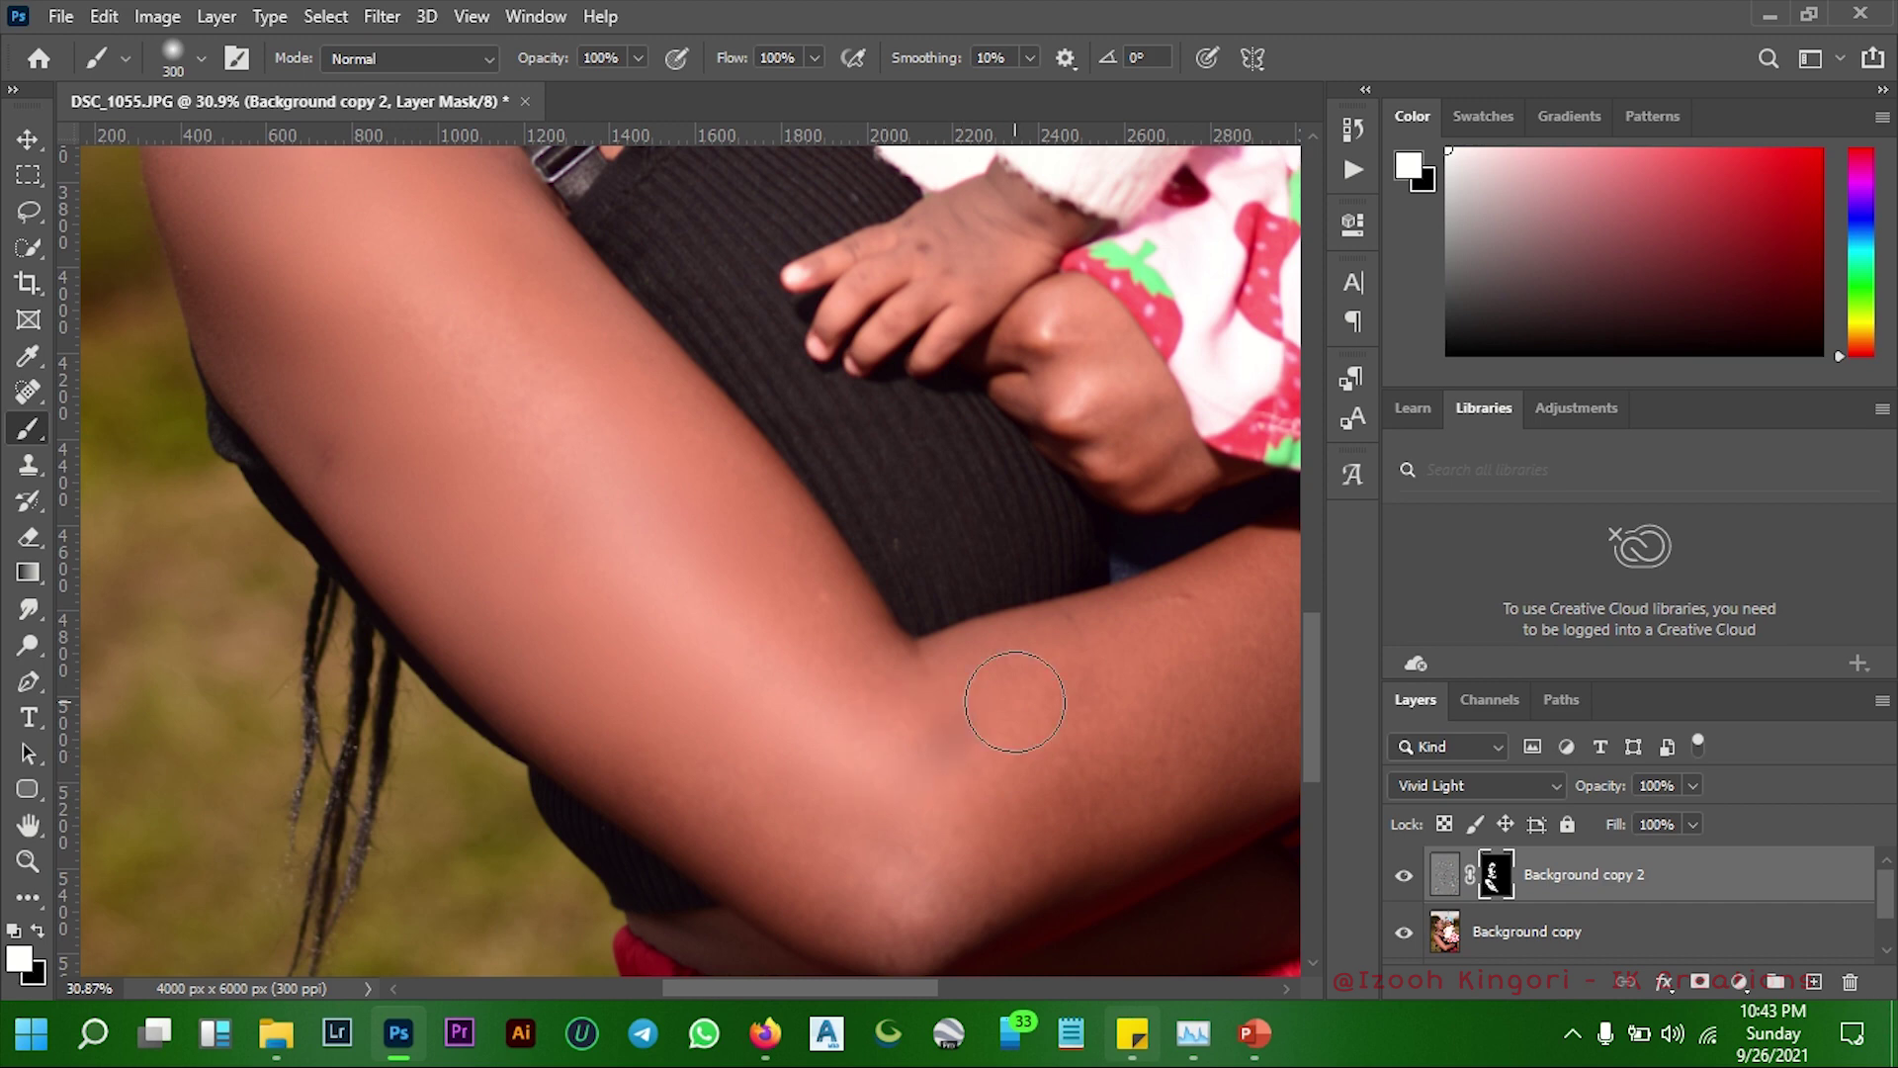
{"action": "scroll", "coordinate": [241, 833], "scroll_direction": "down", "scroll_amount": 2}
{"action": "scroll", "coordinate": [927, 737], "scroll_direction": "up", "scroll_amount": 1}
{"action": "scroll", "coordinate": [593, 826], "scroll_direction": "up", "scroll_amount": 1}
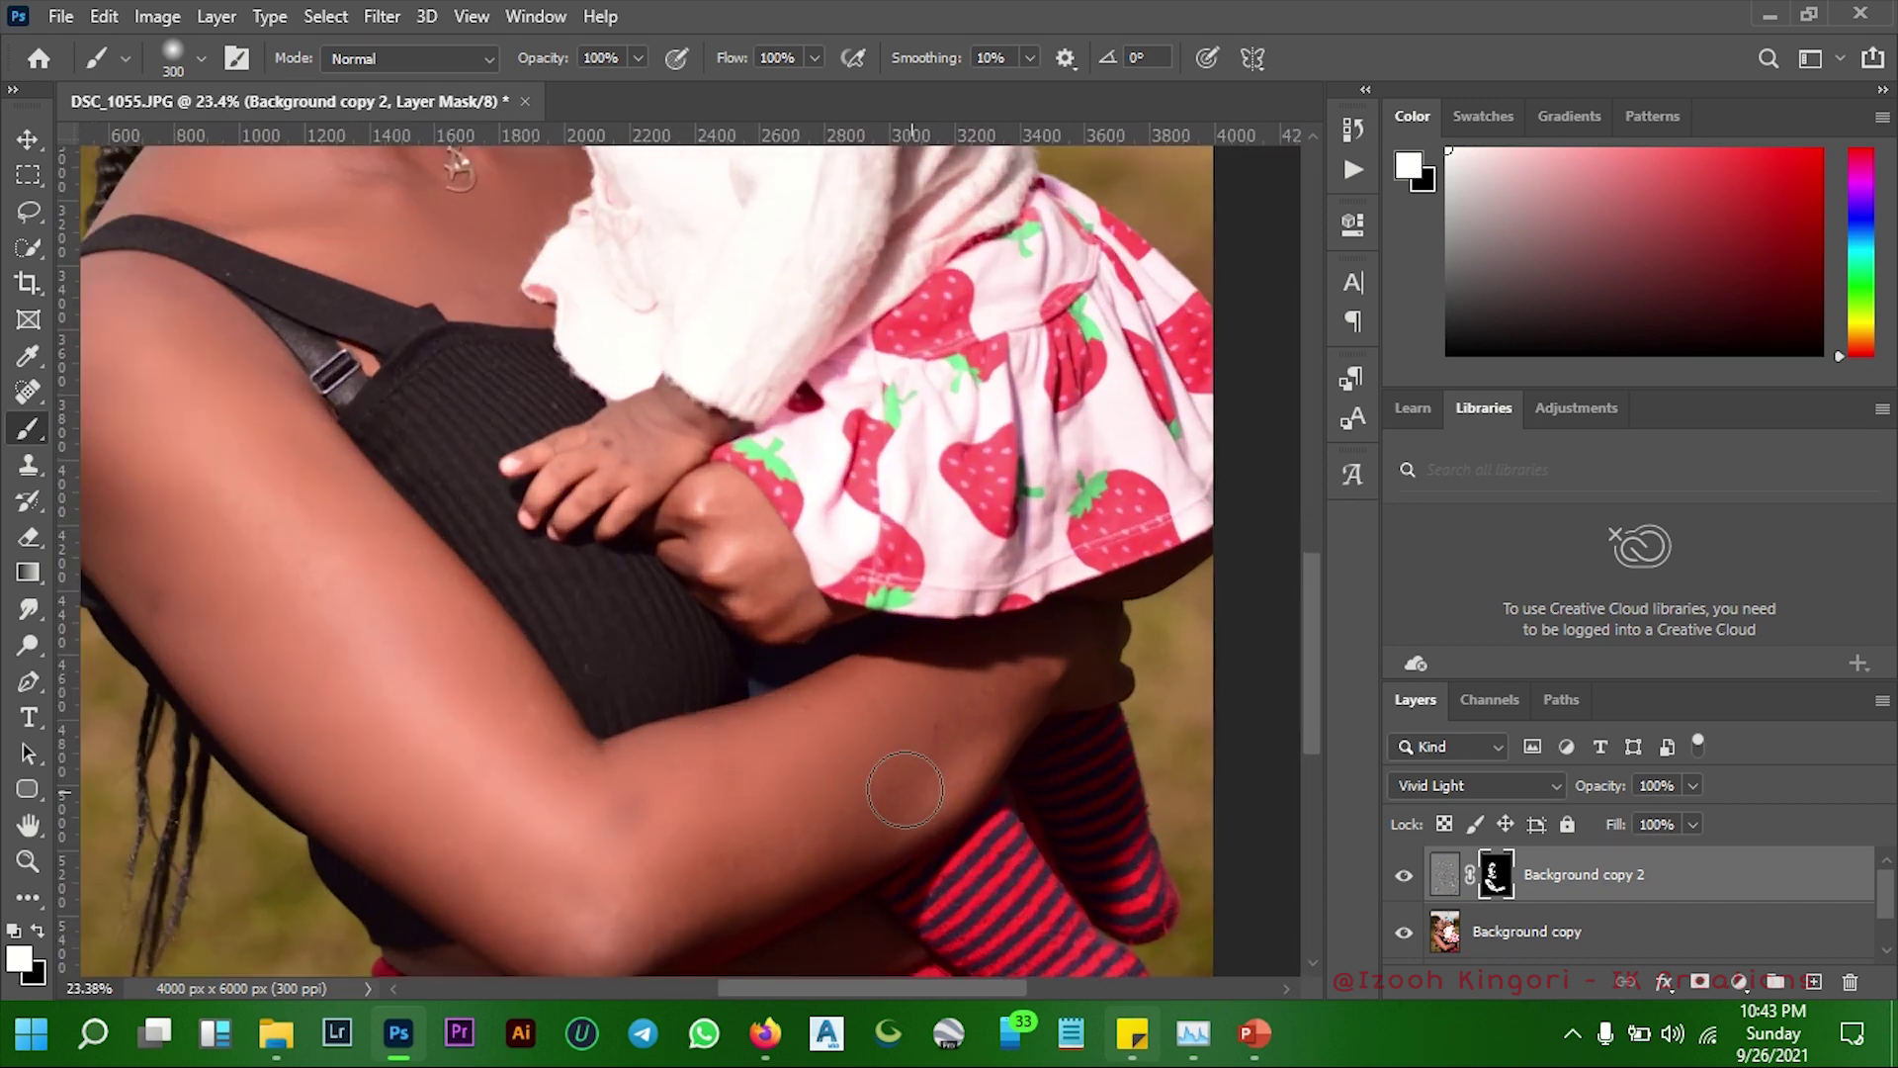
{"action": "scroll", "coordinate": [673, 692], "scroll_direction": "up", "scroll_amount": 1}
{"action": "scroll", "coordinate": [722, 633], "scroll_direction": "up", "scroll_amount": 1}
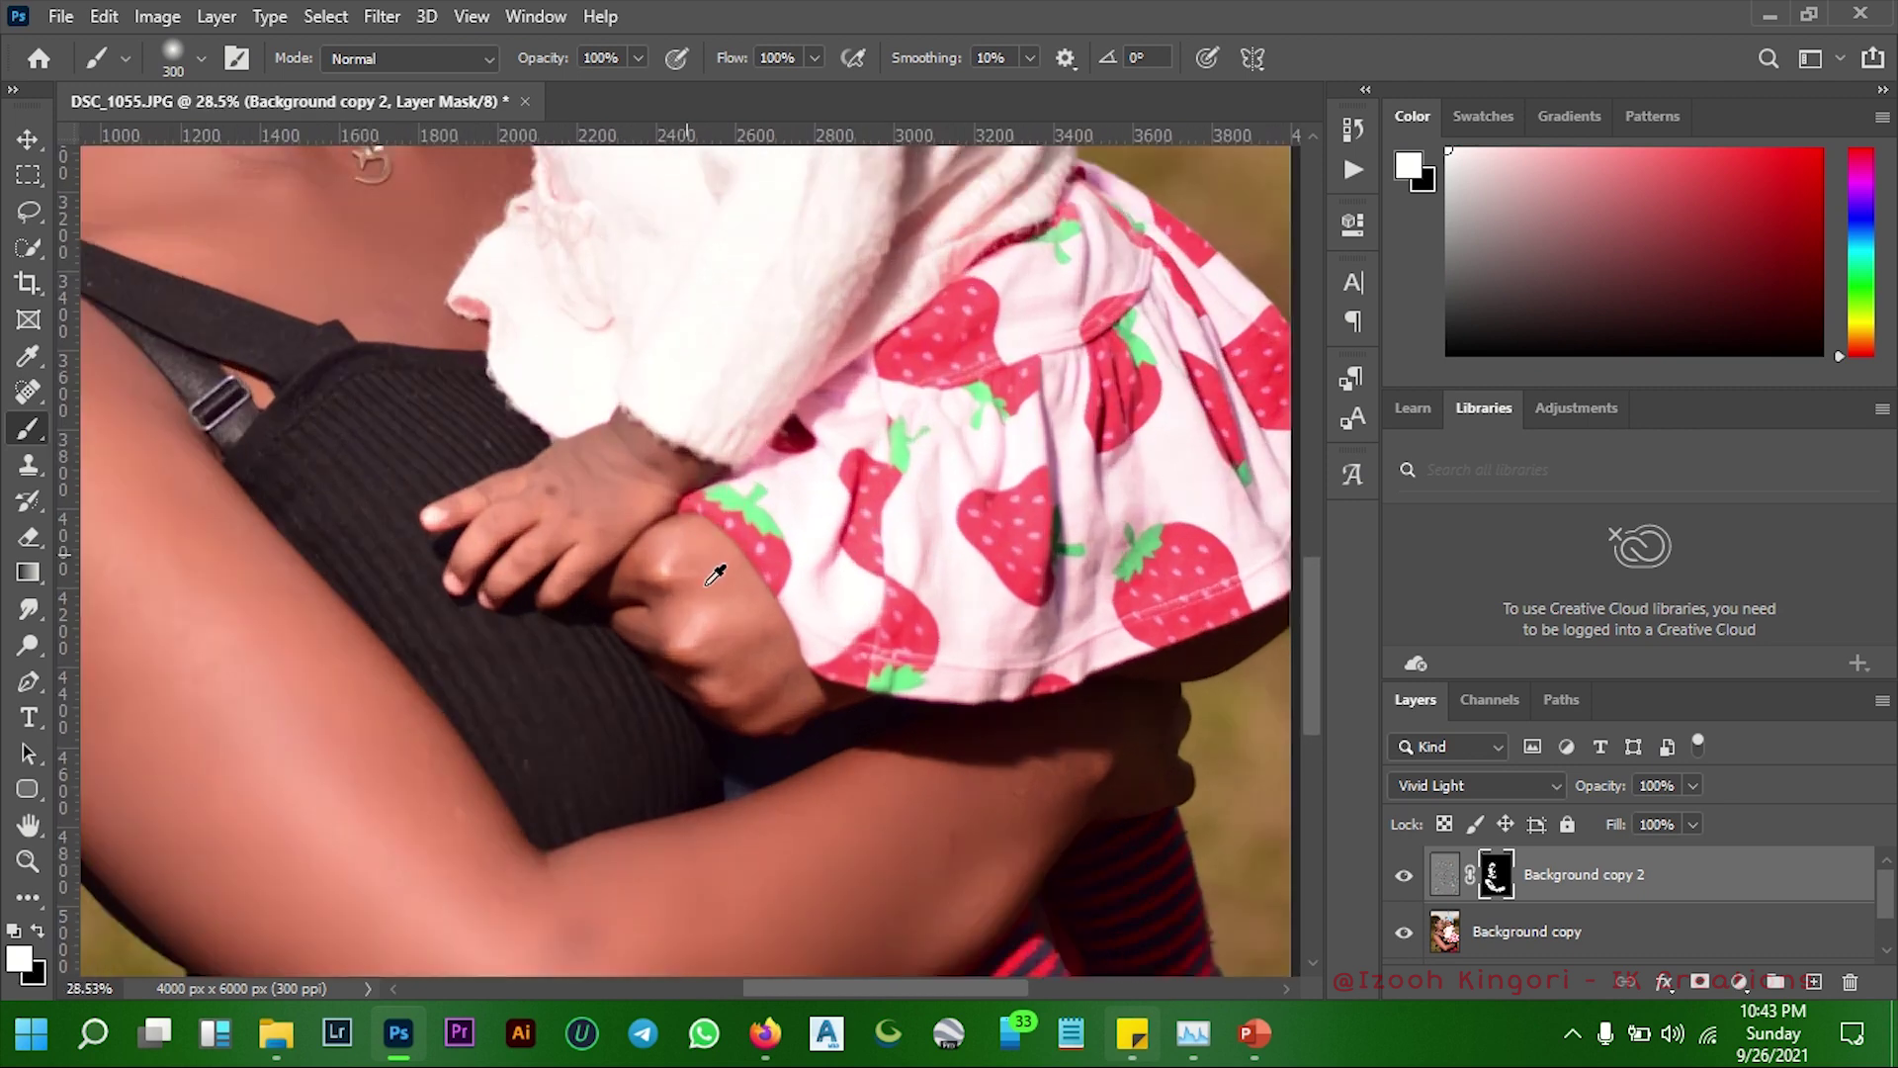
{"action": "key", "text": "bracketleft"}
{"action": "key", "text": "bracketleft"}
{"action": "key", "text": "bracketleft"}
Zoom in to smooth the child's face and the mother's forehead through the mask
{"action": "scroll", "coordinate": [668, 483], "scroll_direction": "up", "scroll_amount": 2}
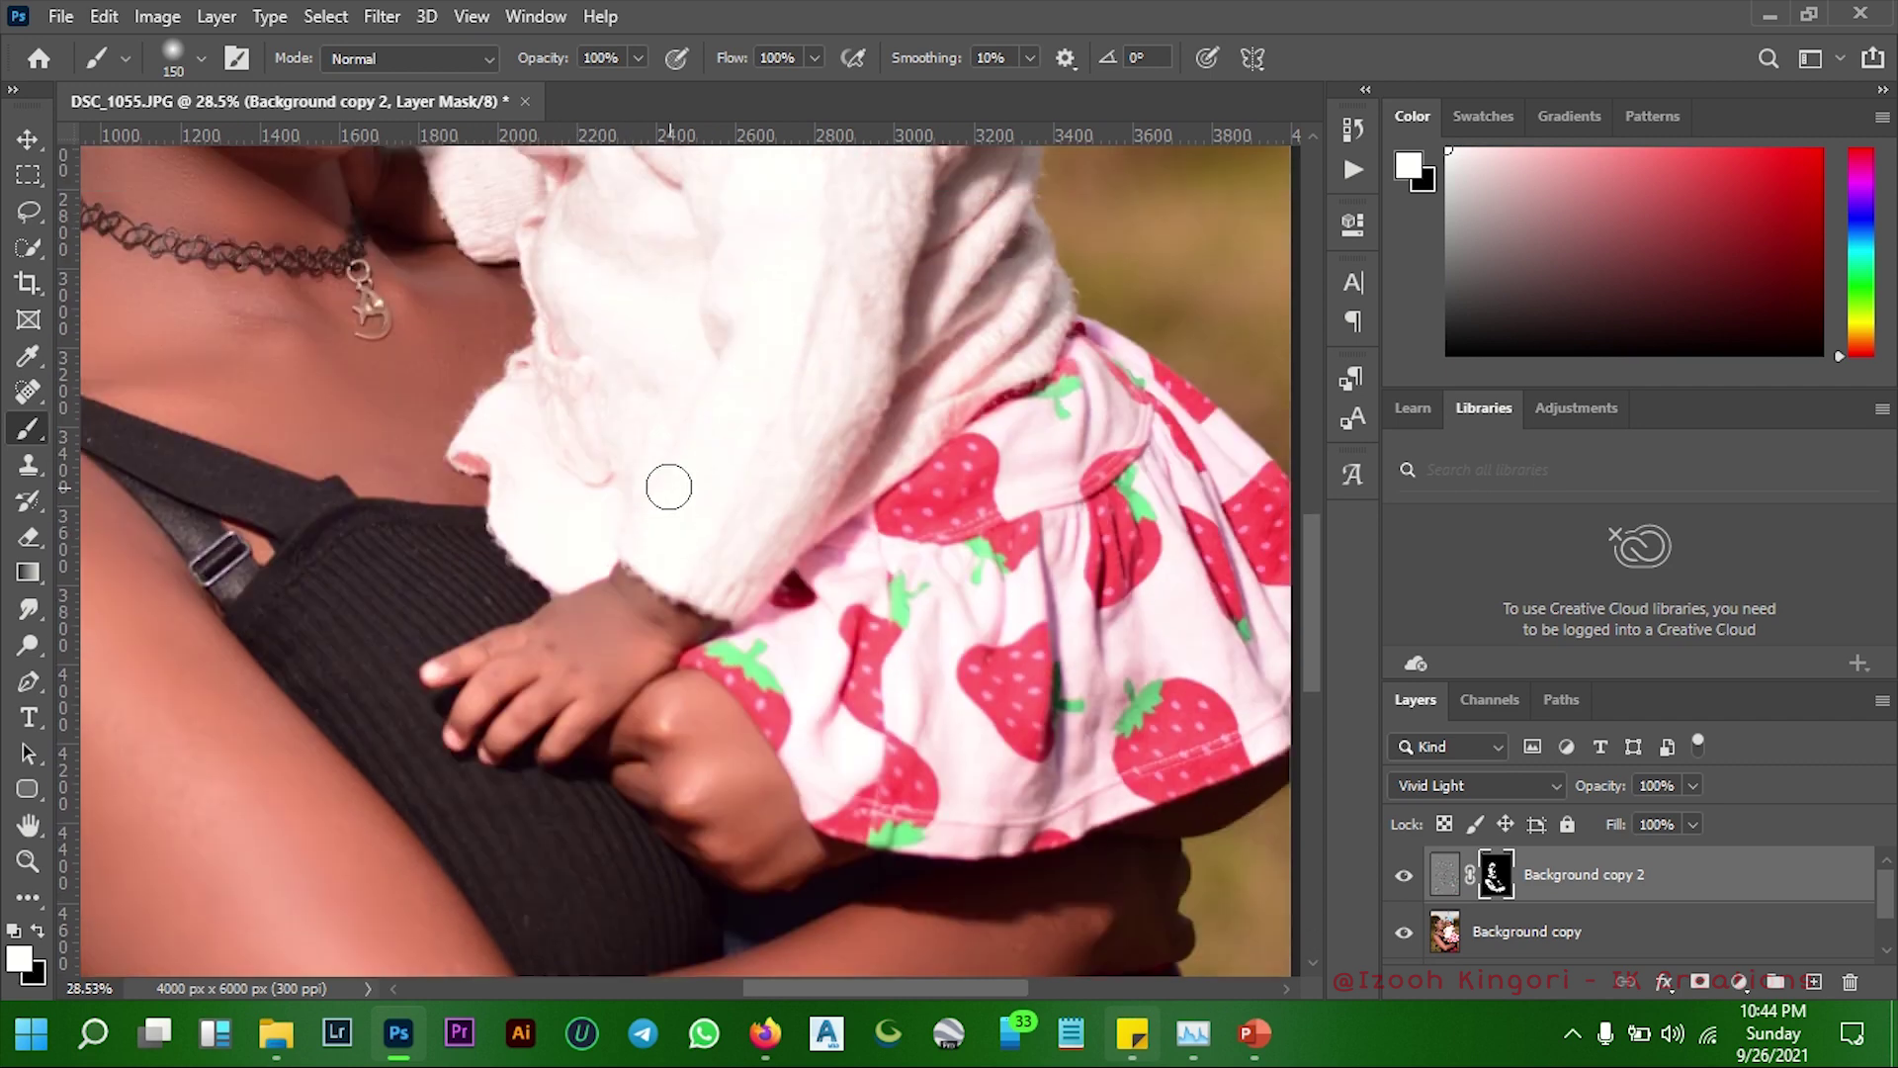
{"action": "scroll", "coordinate": [665, 488], "scroll_direction": "up", "scroll_amount": 3}
{"action": "scroll", "coordinate": [556, 517], "scroll_direction": "up", "scroll_amount": 3}
{"action": "scroll", "coordinate": [628, 474], "scroll_direction": "up", "scroll_amount": 3}
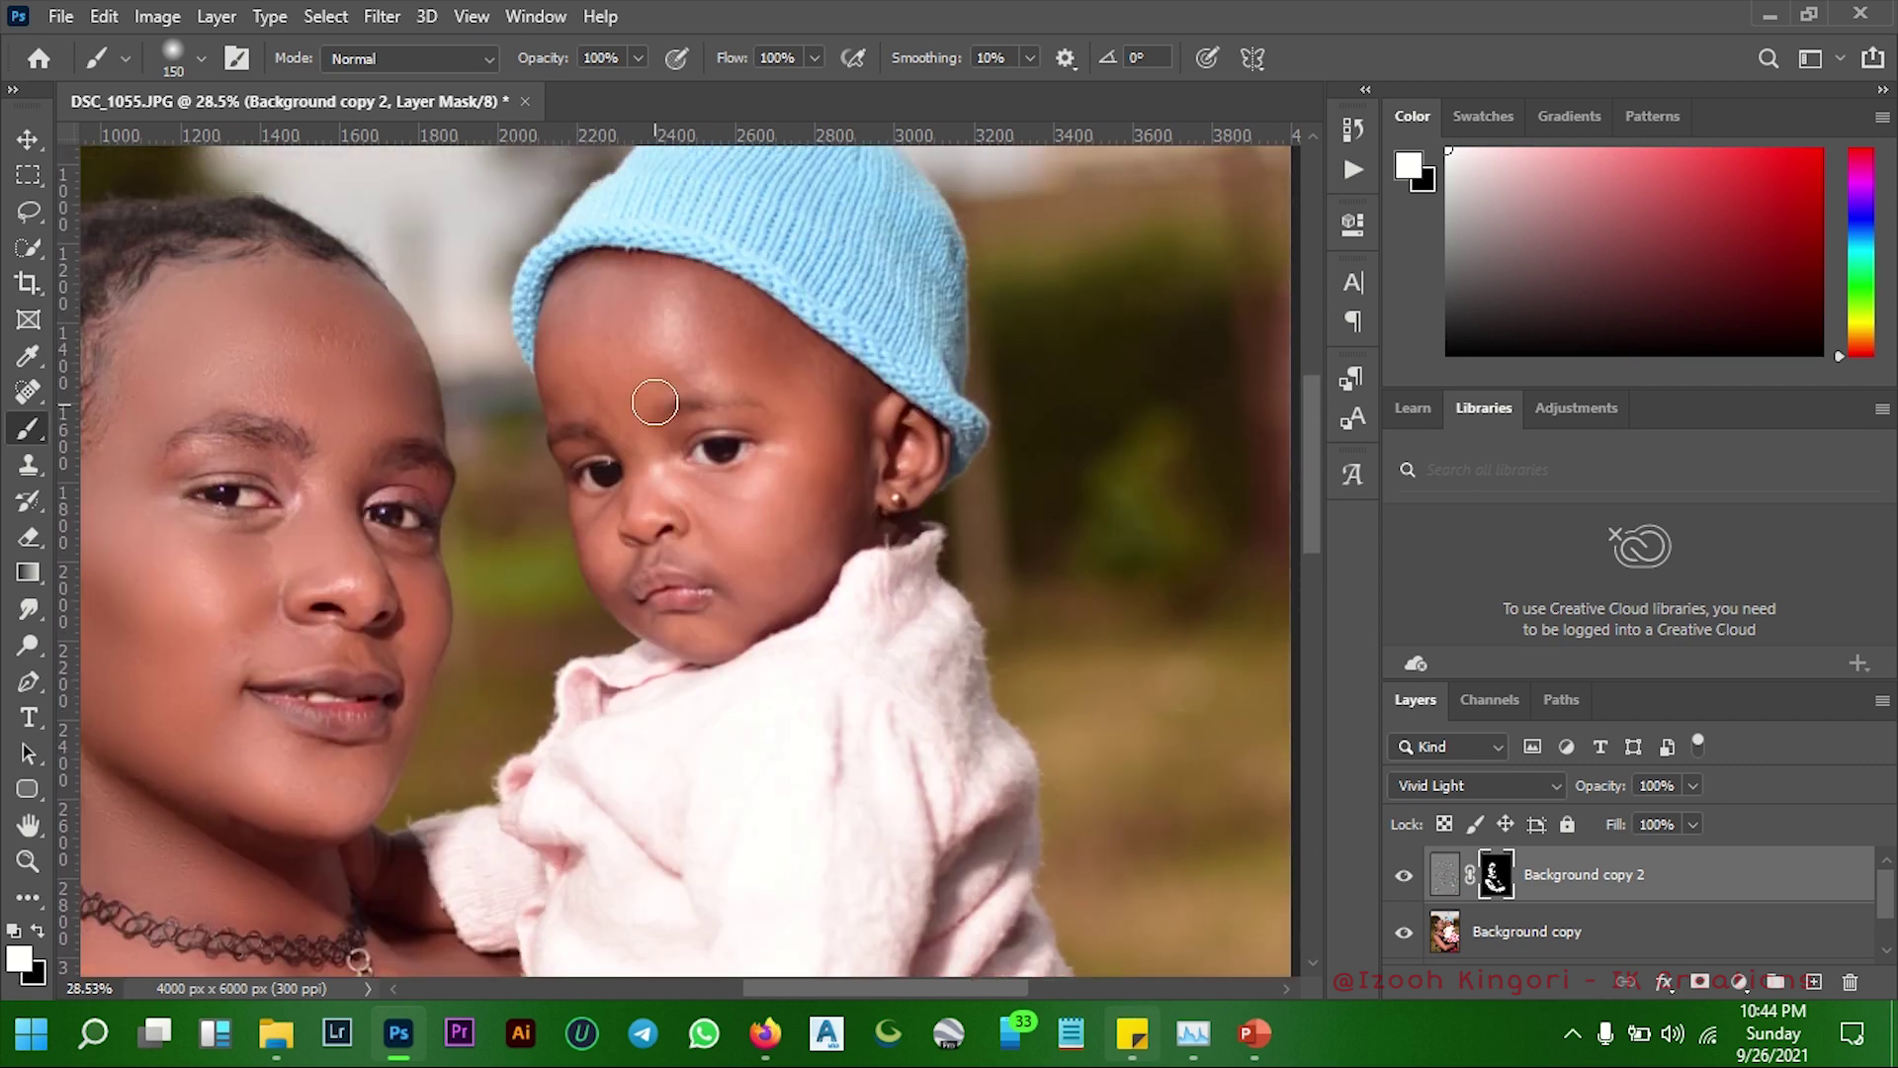
{"action": "scroll", "coordinate": [657, 415], "scroll_direction": "up", "scroll_amount": 1}
{"action": "scroll", "coordinate": [670, 339], "scroll_direction": "up", "scroll_amount": 1}
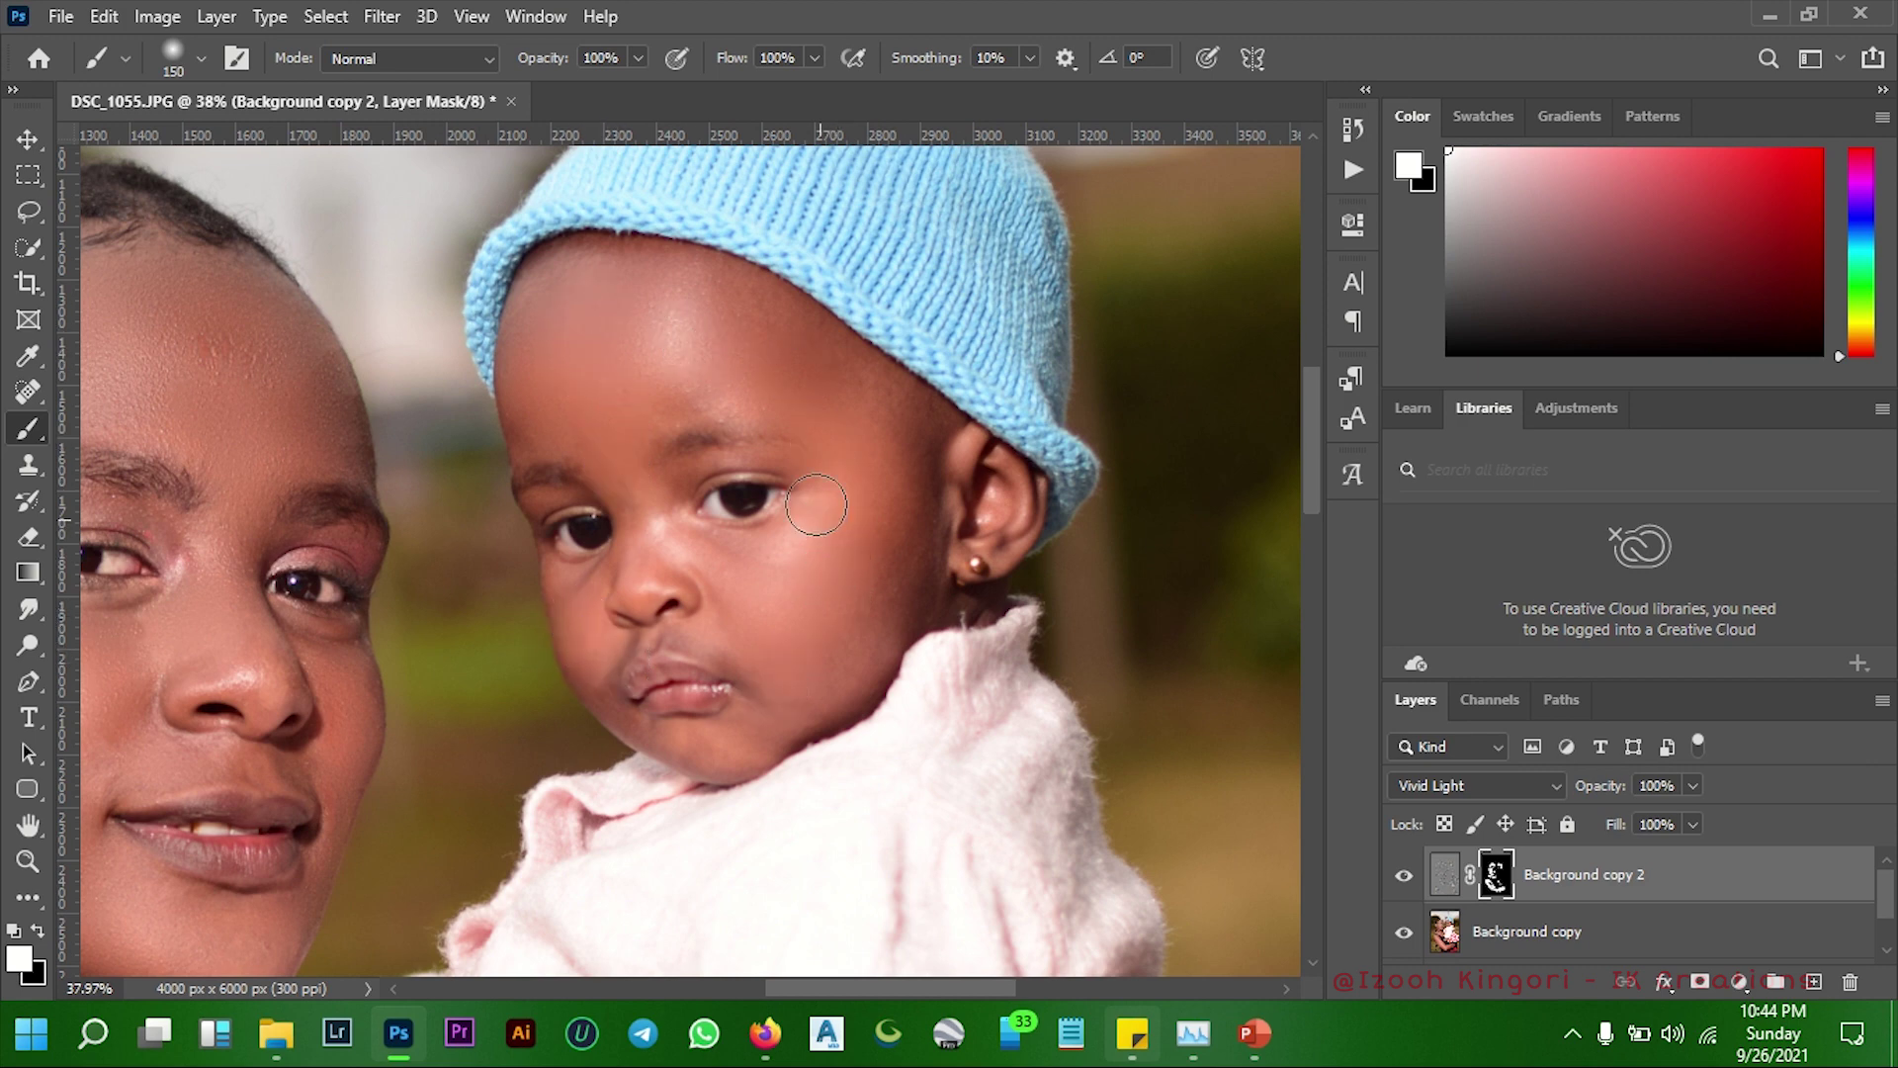
{"action": "scroll", "coordinate": [815, 505], "scroll_direction": "down", "scroll_amount": 2, "text": "alt"}
{"action": "scroll", "coordinate": [830, 458], "scroll_direction": "down", "scroll_amount": 2, "text": "alt"}
{"action": "scroll", "coordinate": [550, 396], "scroll_direction": "up", "scroll_amount": 2, "text": "alt"}
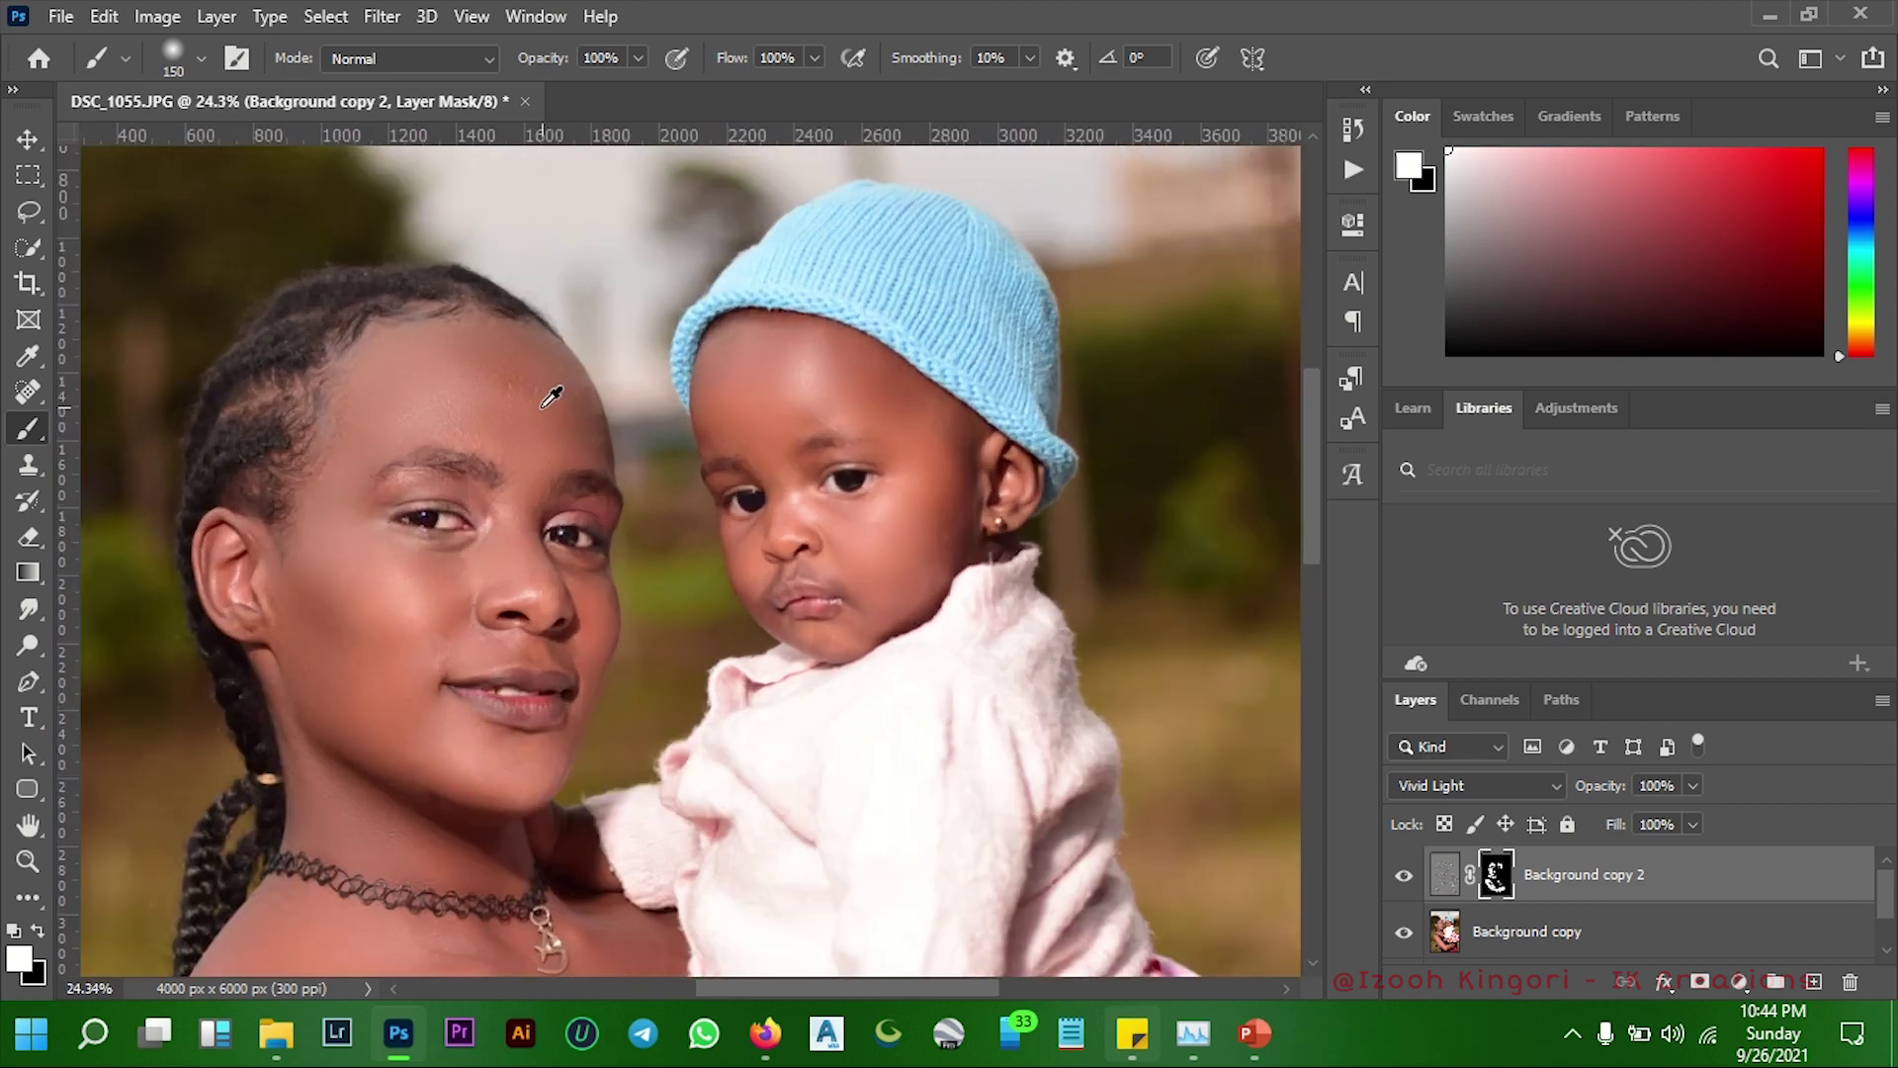
Hide and reshow Background copy 2 to compare with the original, then zoom out
{"action": "left_click", "coordinate": [1406, 885]}
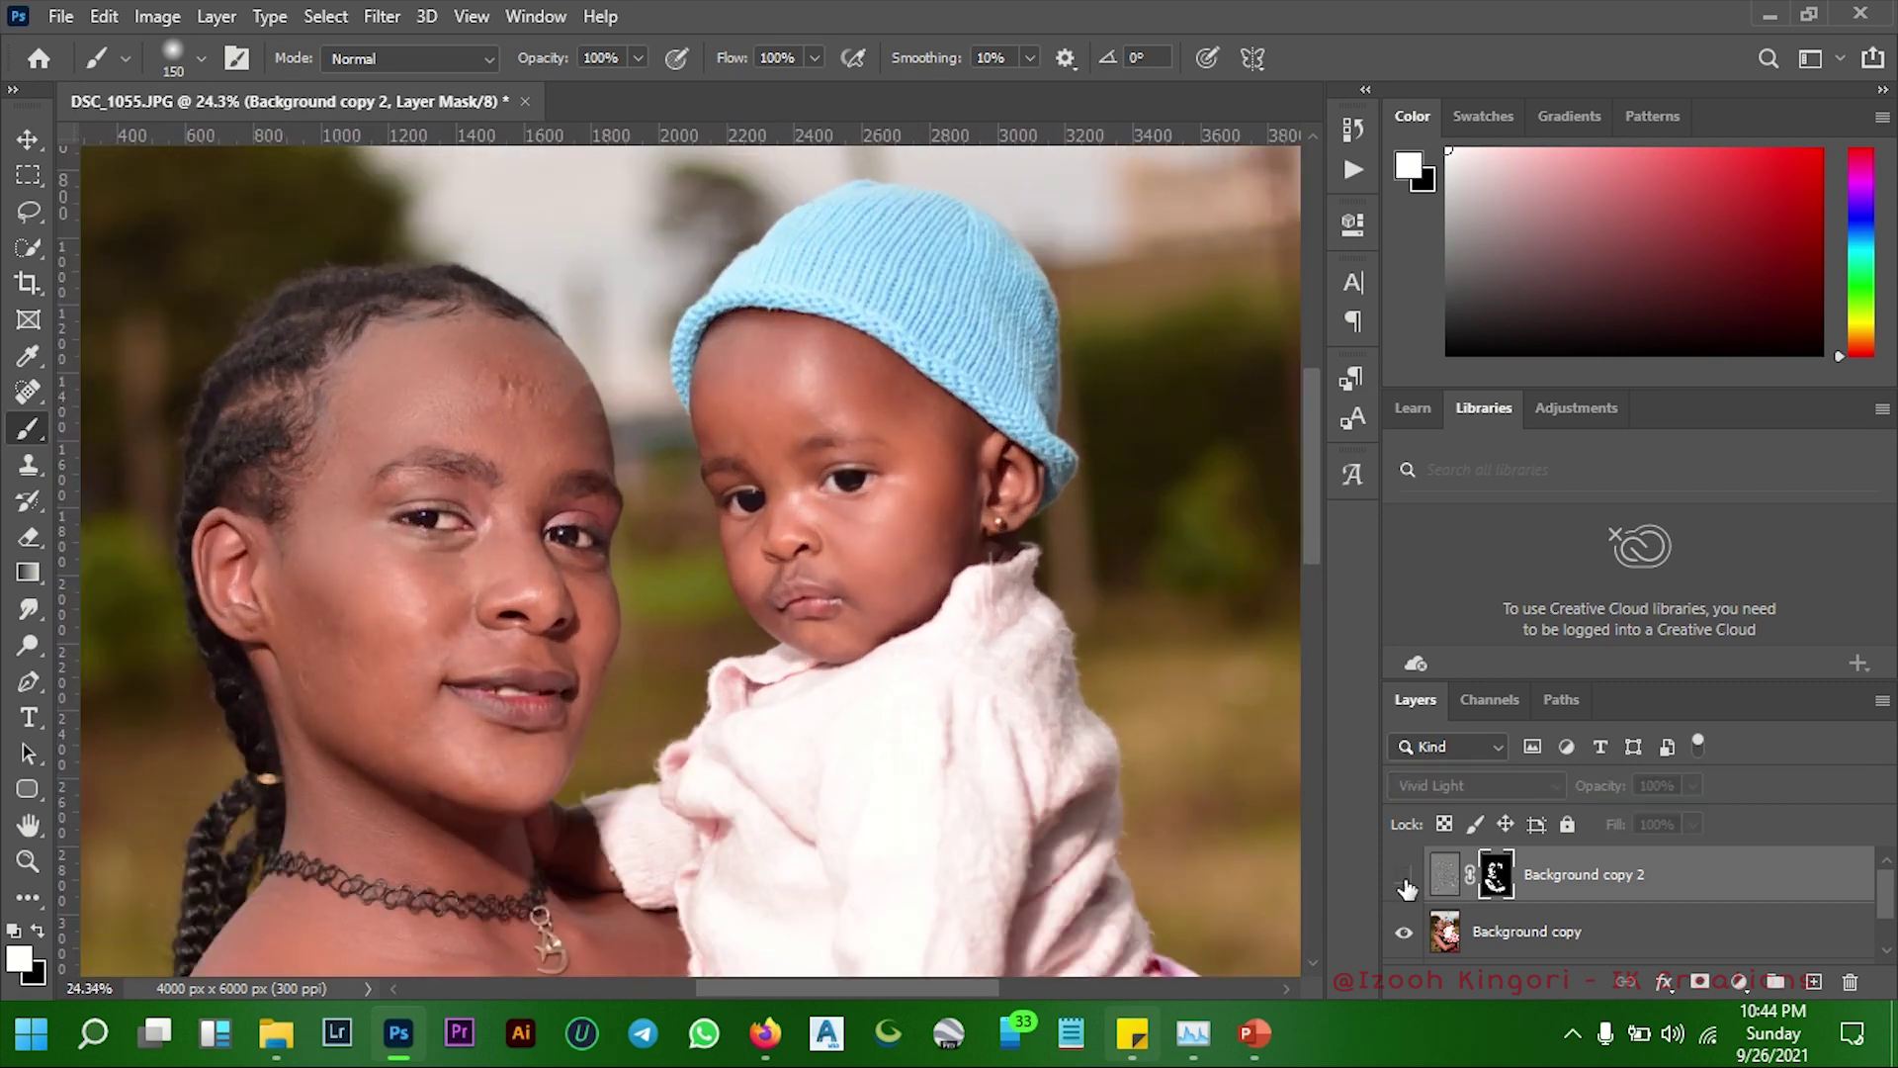
{"action": "left_click", "coordinate": [1405, 885]}
{"action": "scroll", "coordinate": [850, 546], "scroll_direction": "down", "scroll_amount": 1}
{"action": "scroll", "coordinate": [614, 391], "scroll_direction": "down", "scroll_amount": 1}
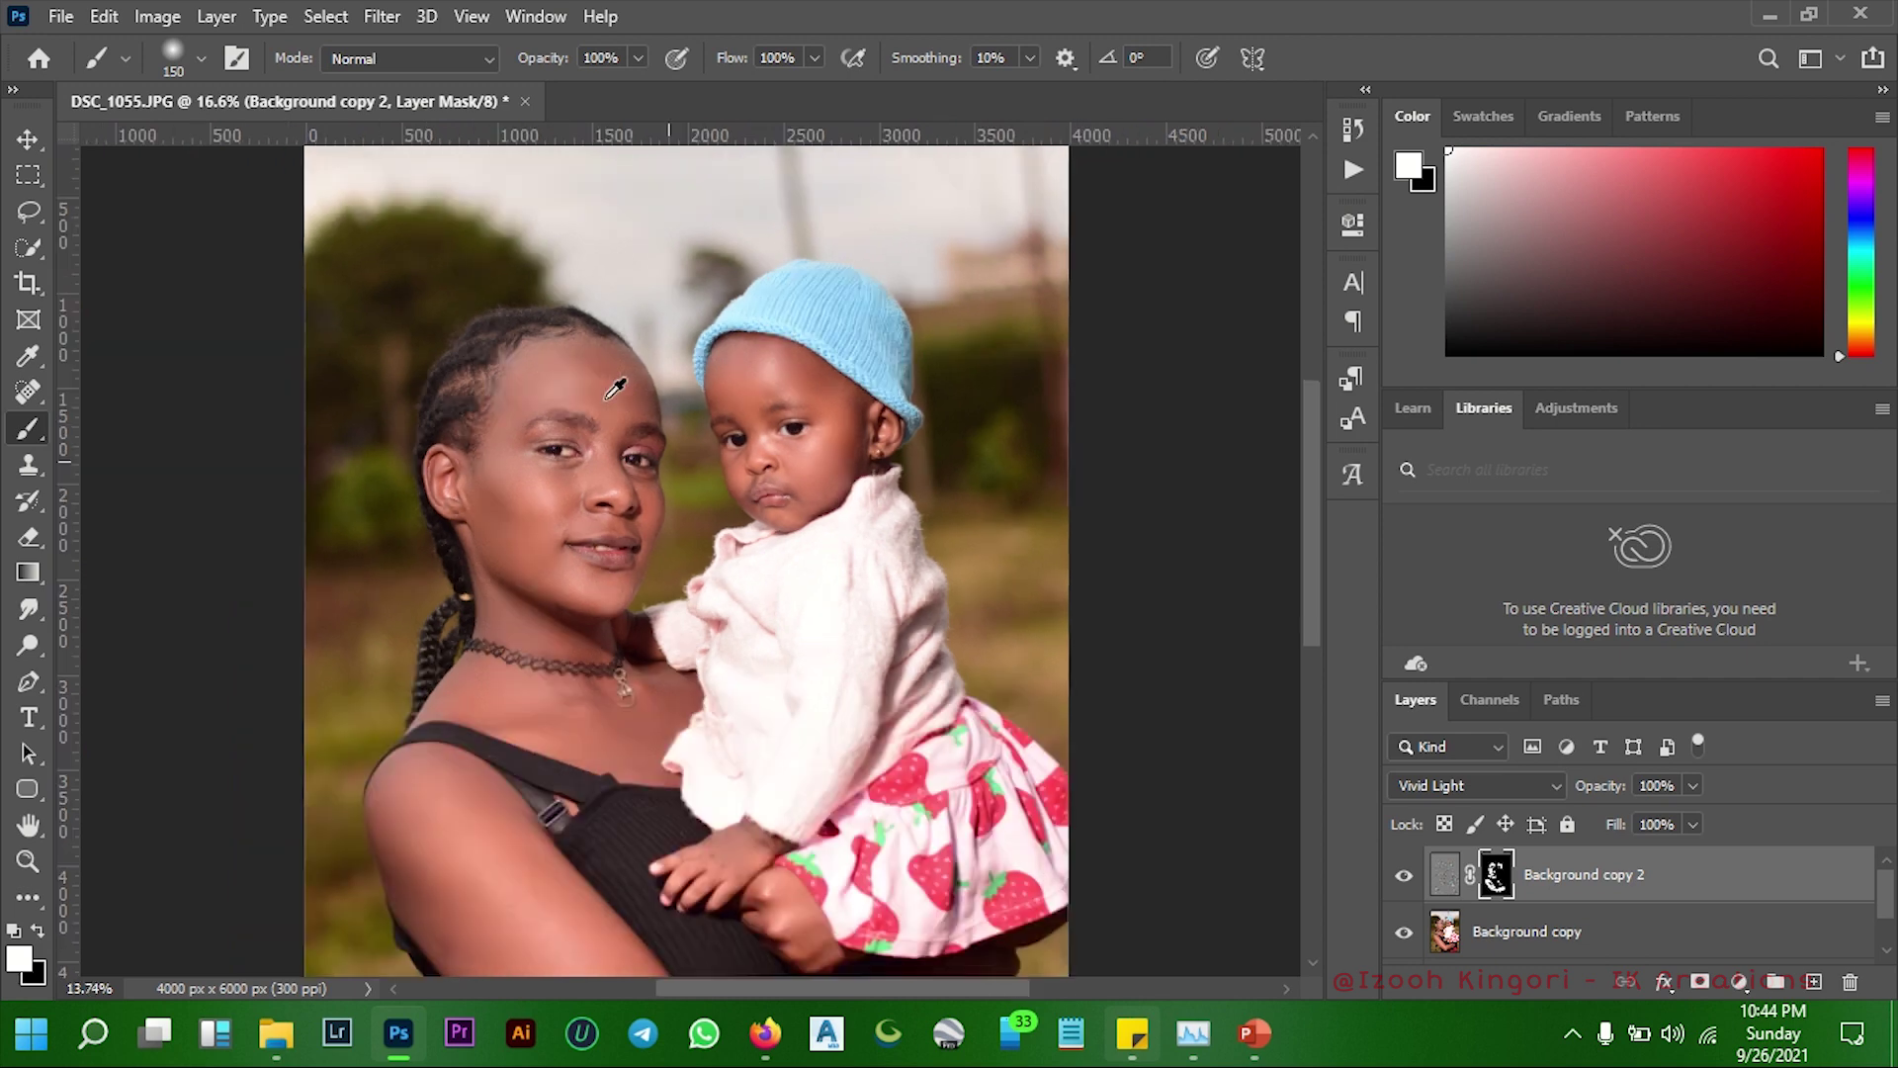
{"action": "scroll", "coordinate": [608, 389], "scroll_direction": "down", "scroll_amount": 1}
{"action": "scroll", "coordinate": [614, 389], "scroll_direction": "down", "scroll_amount": 1}
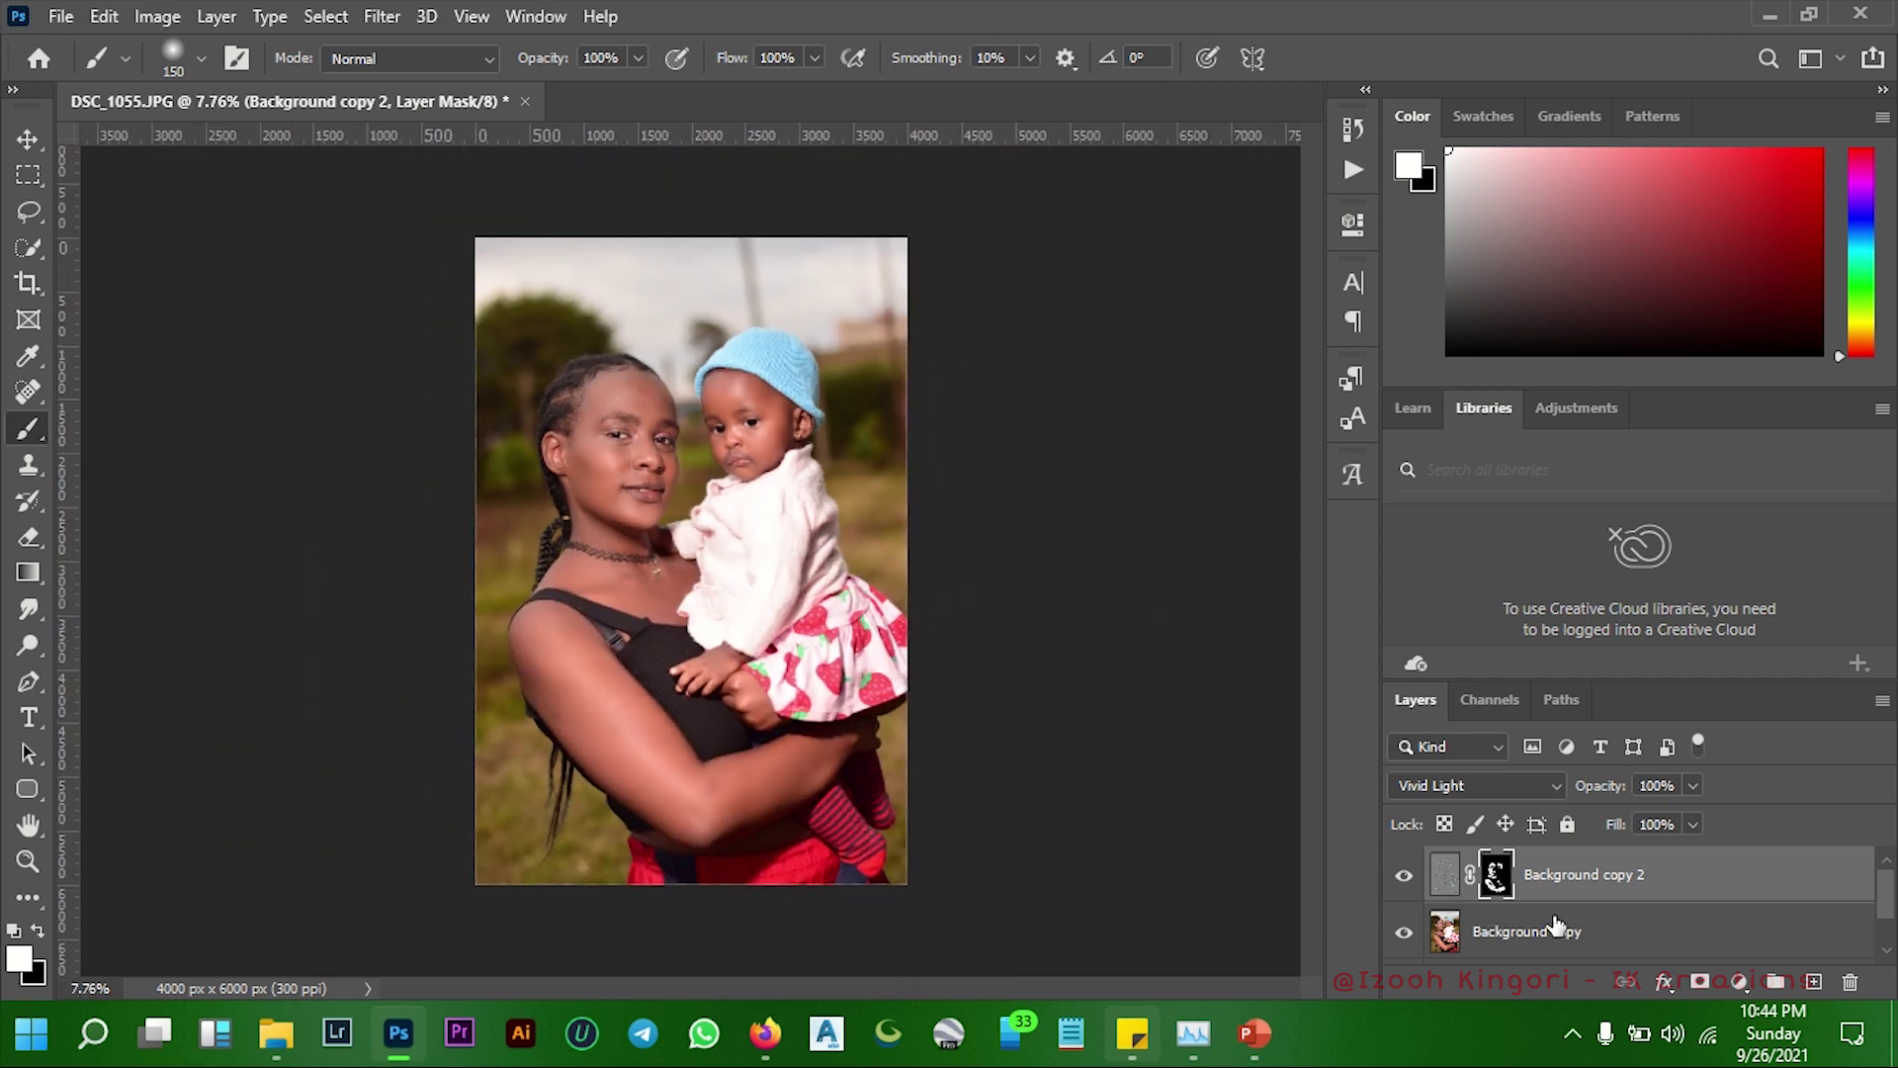
Merge the retouch layer and its base copy into one visible Background copy 2
{"action": "left_click", "coordinate": [1606, 939], "text": "shift"}
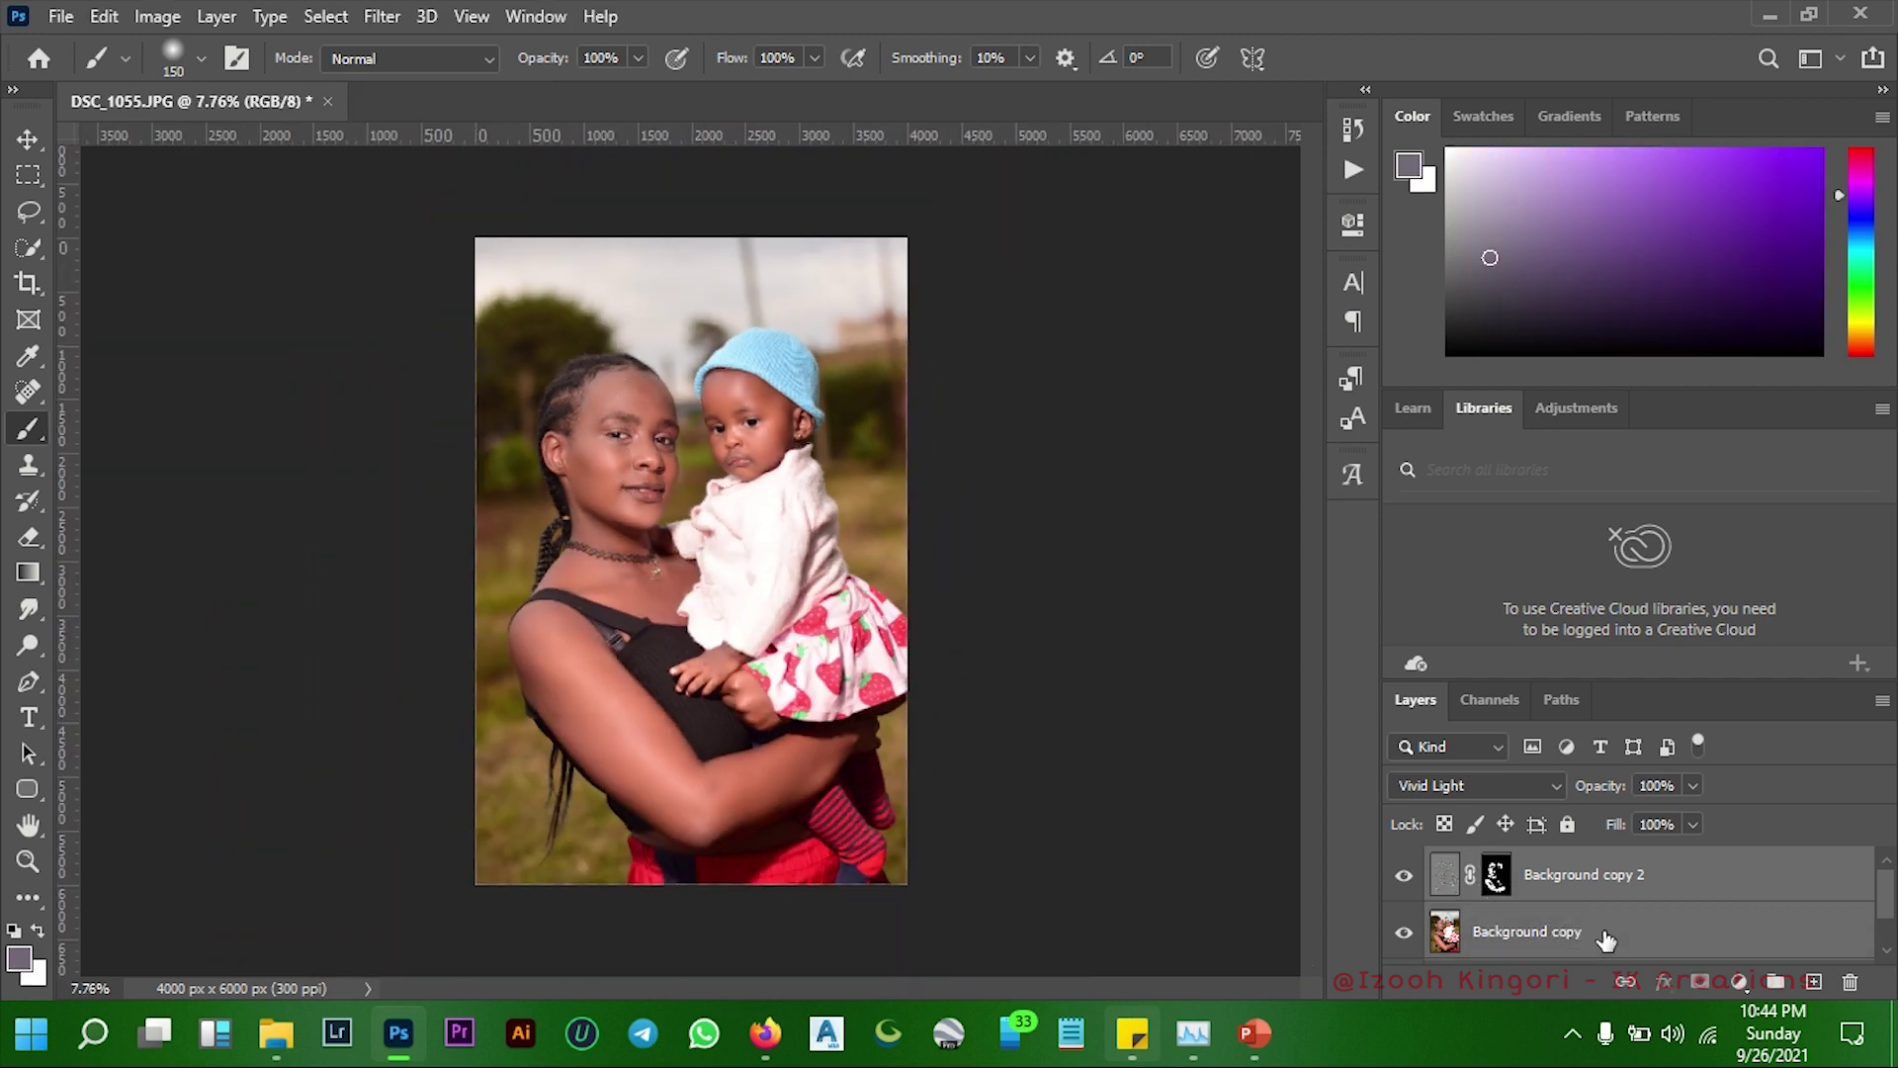
{"action": "right_click", "coordinate": [1606, 940]}
{"action": "left_click", "coordinate": [1440, 825]}
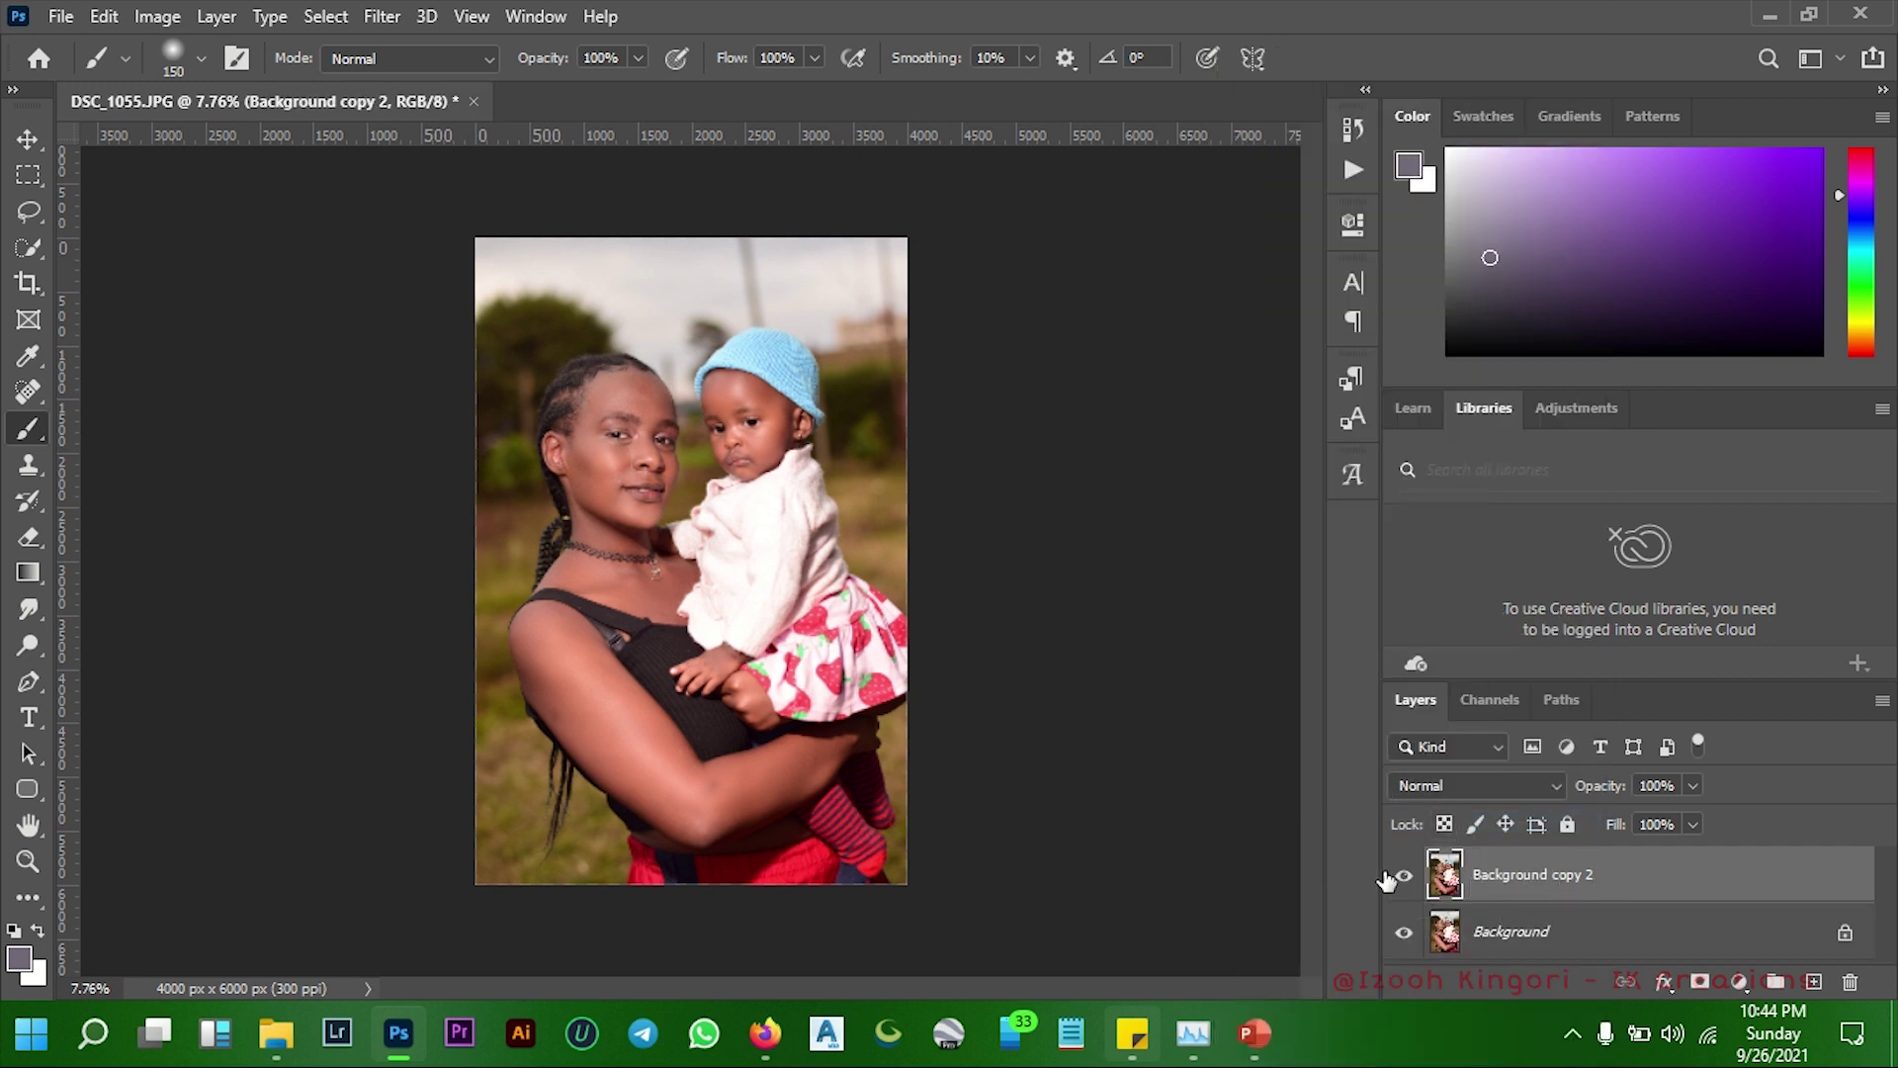
{"action": "left_click", "coordinate": [1404, 877]}
Duplicate the merged layer as Background copy 3
{"action": "right_click", "coordinate": [1629, 883]}
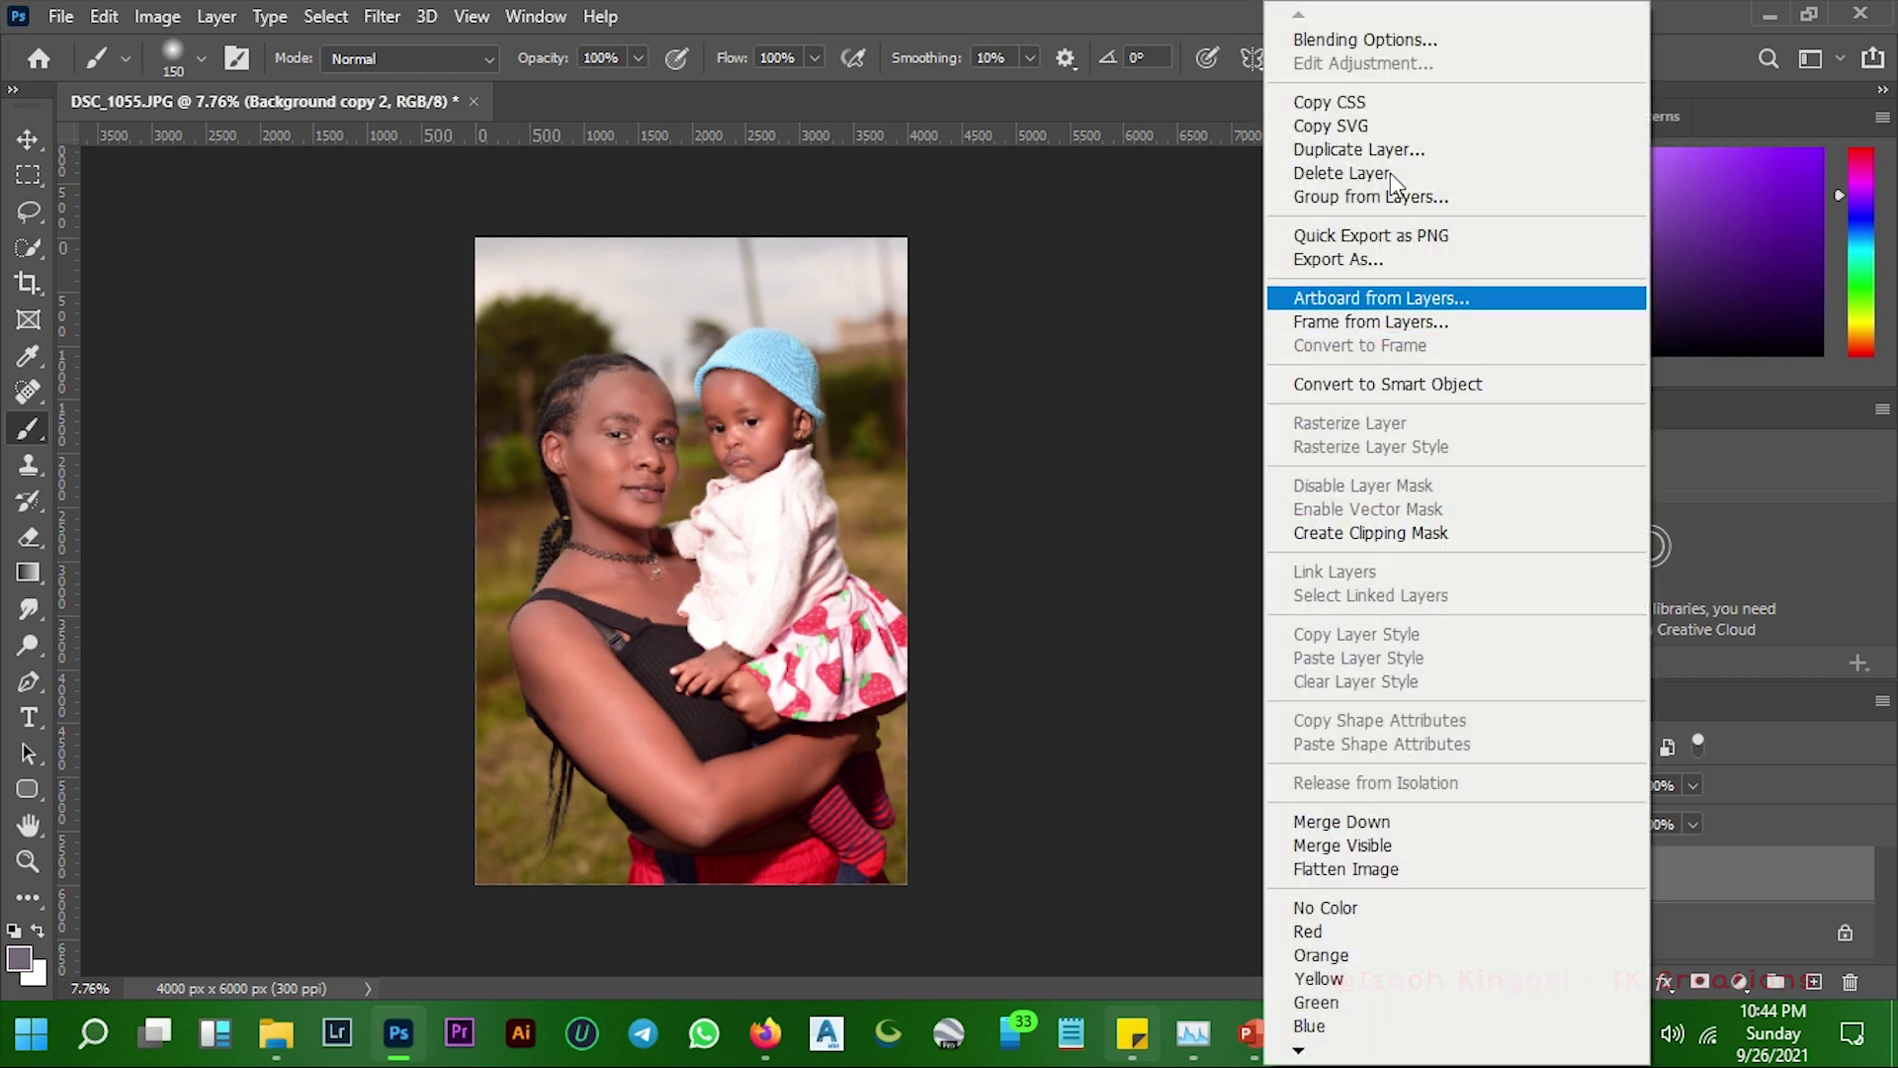
{"action": "left_click", "coordinate": [1386, 152]}
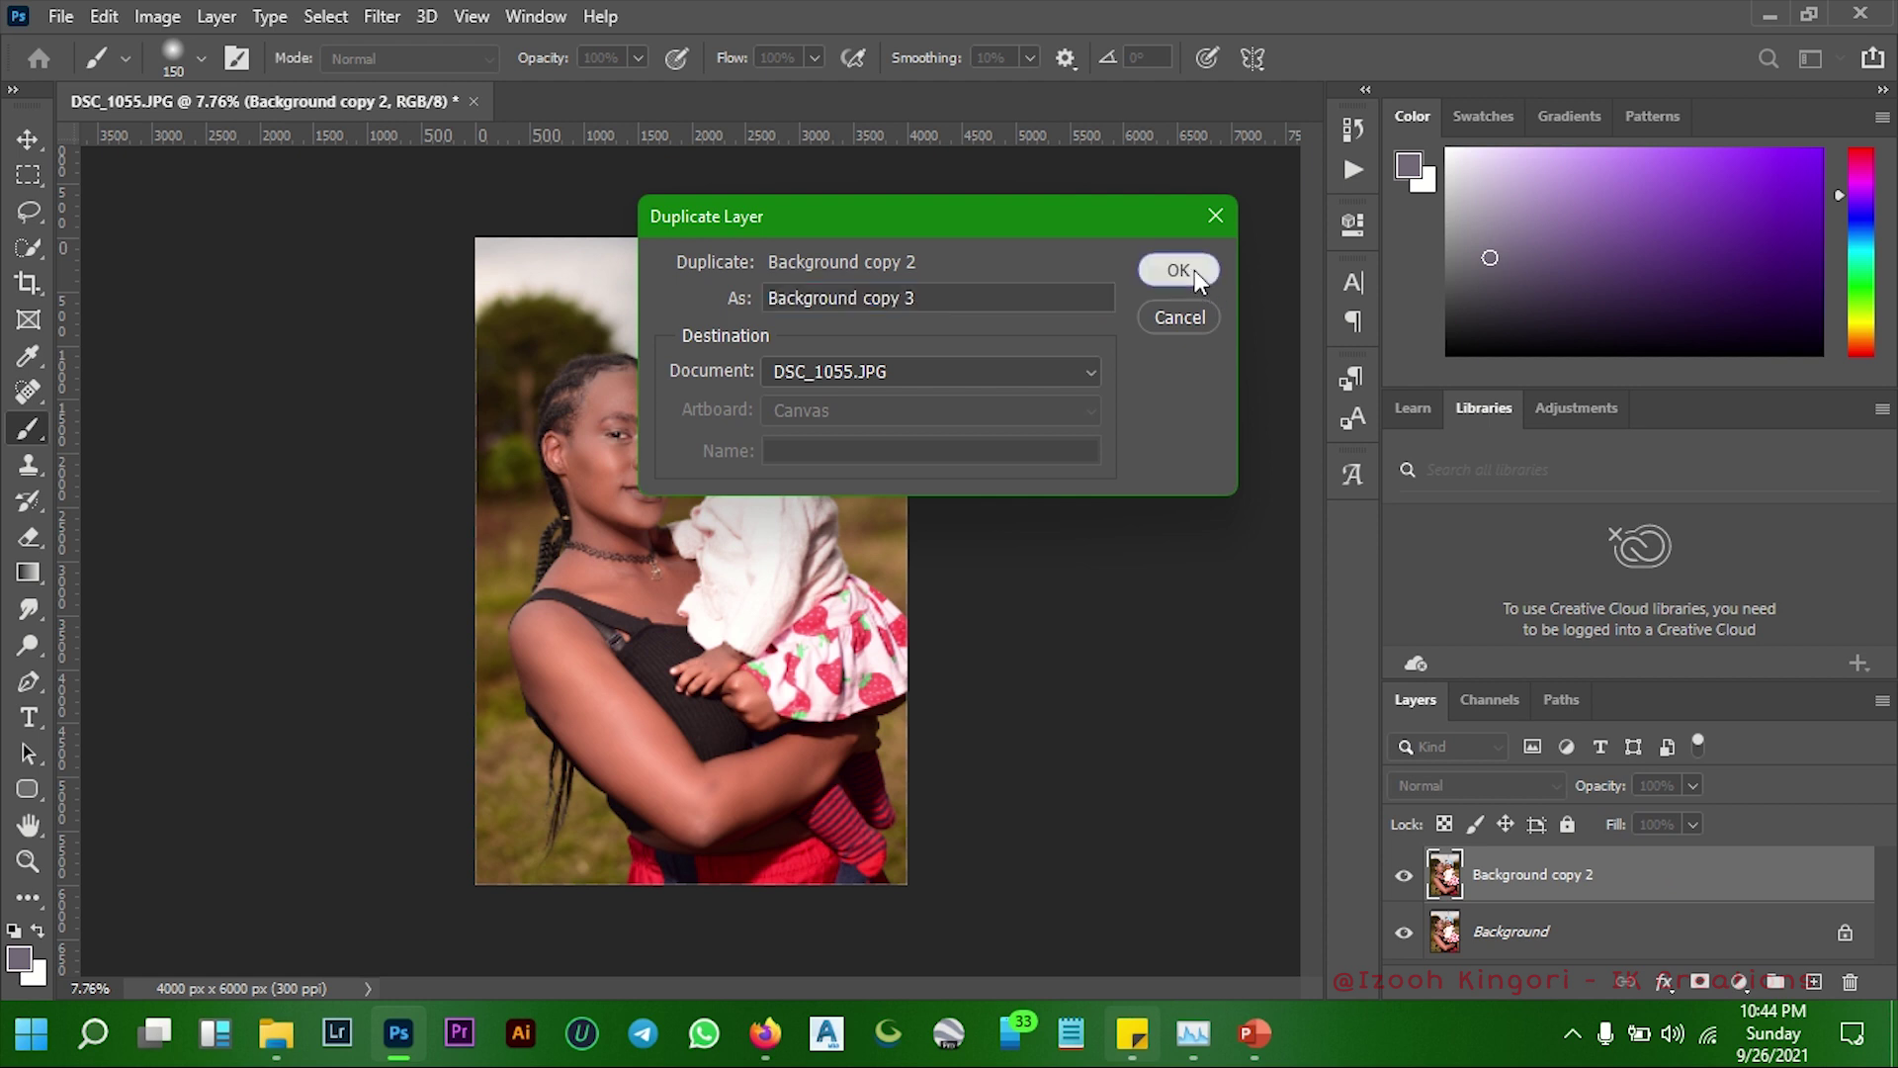
{"action": "left_click", "coordinate": [1178, 270]}
{"action": "left_click", "coordinate": [380, 18]}
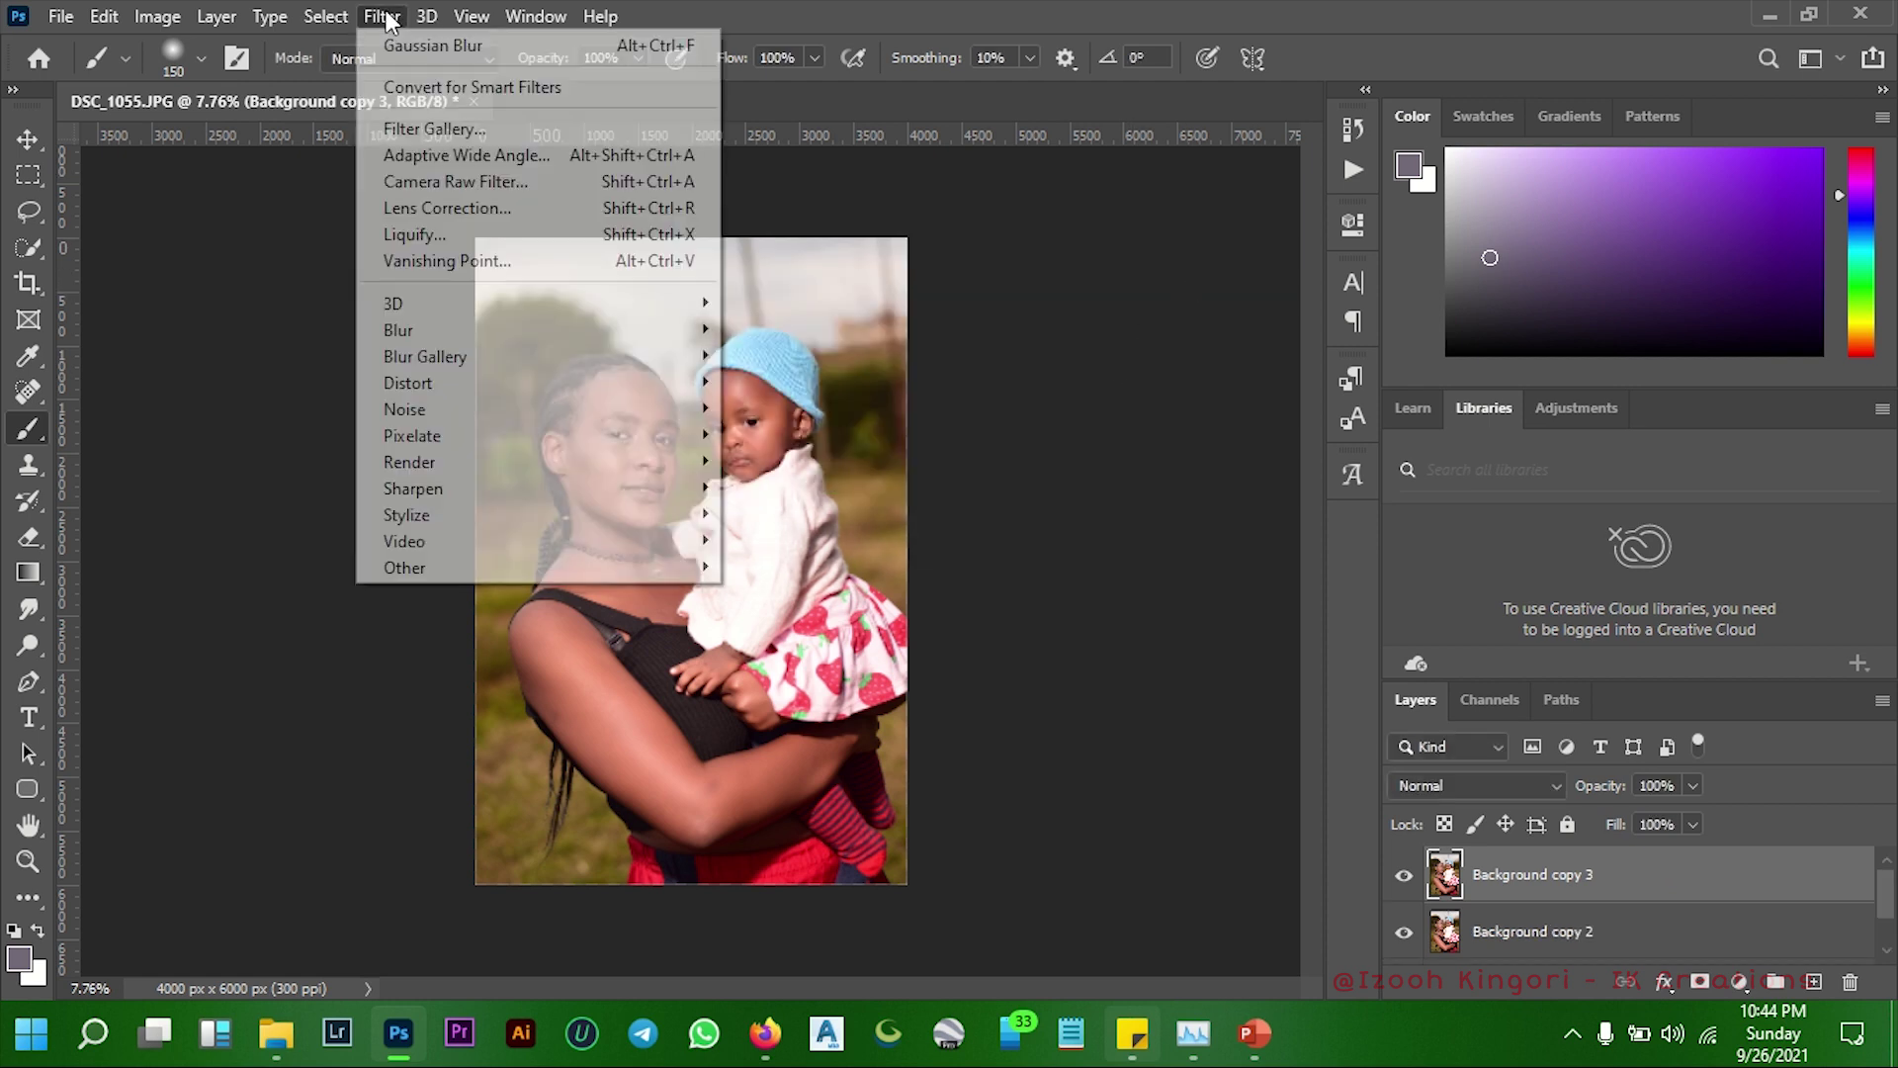
Apply the MARKET 01 IK Camera Raw preset to Background copy 3 and view Before/After
{"action": "left_click", "coordinate": [457, 181]}
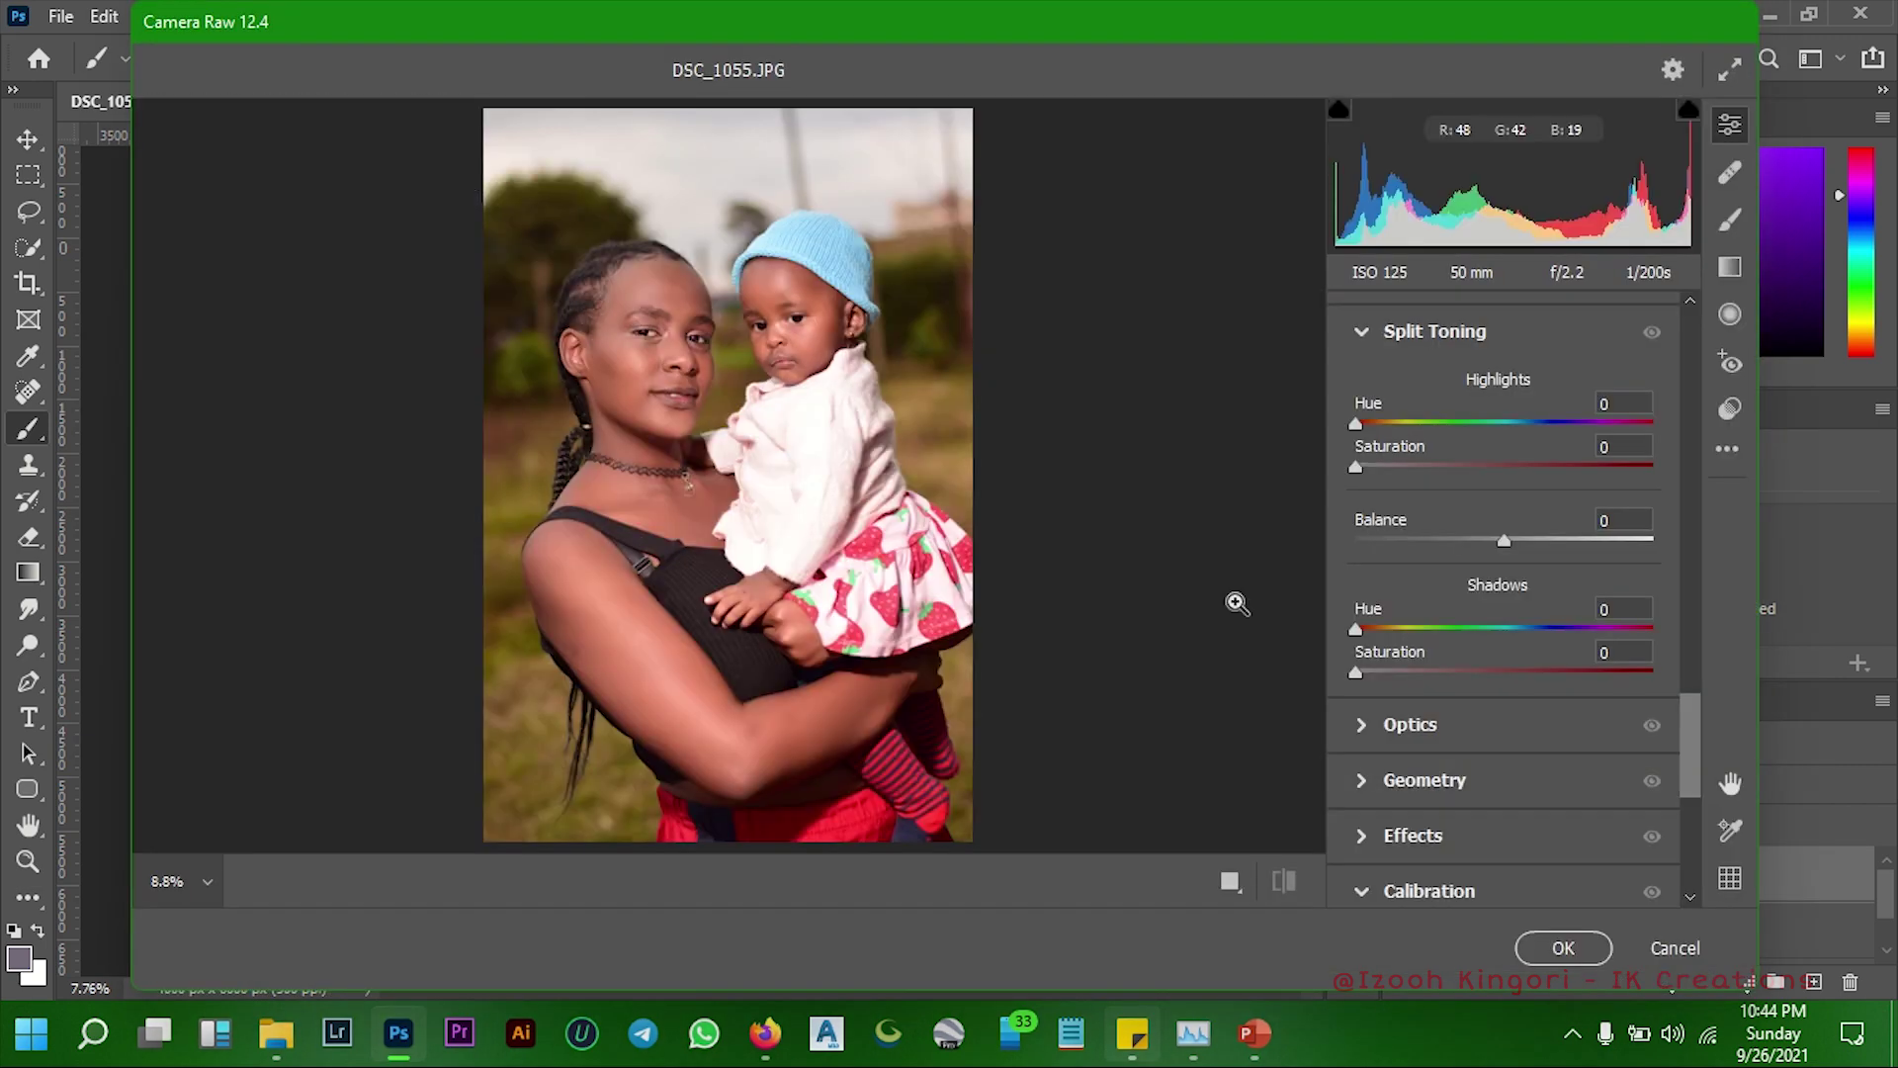
{"action": "left_click_drag", "start_coordinate": [1691, 710], "coordinate": [1685, 340]}
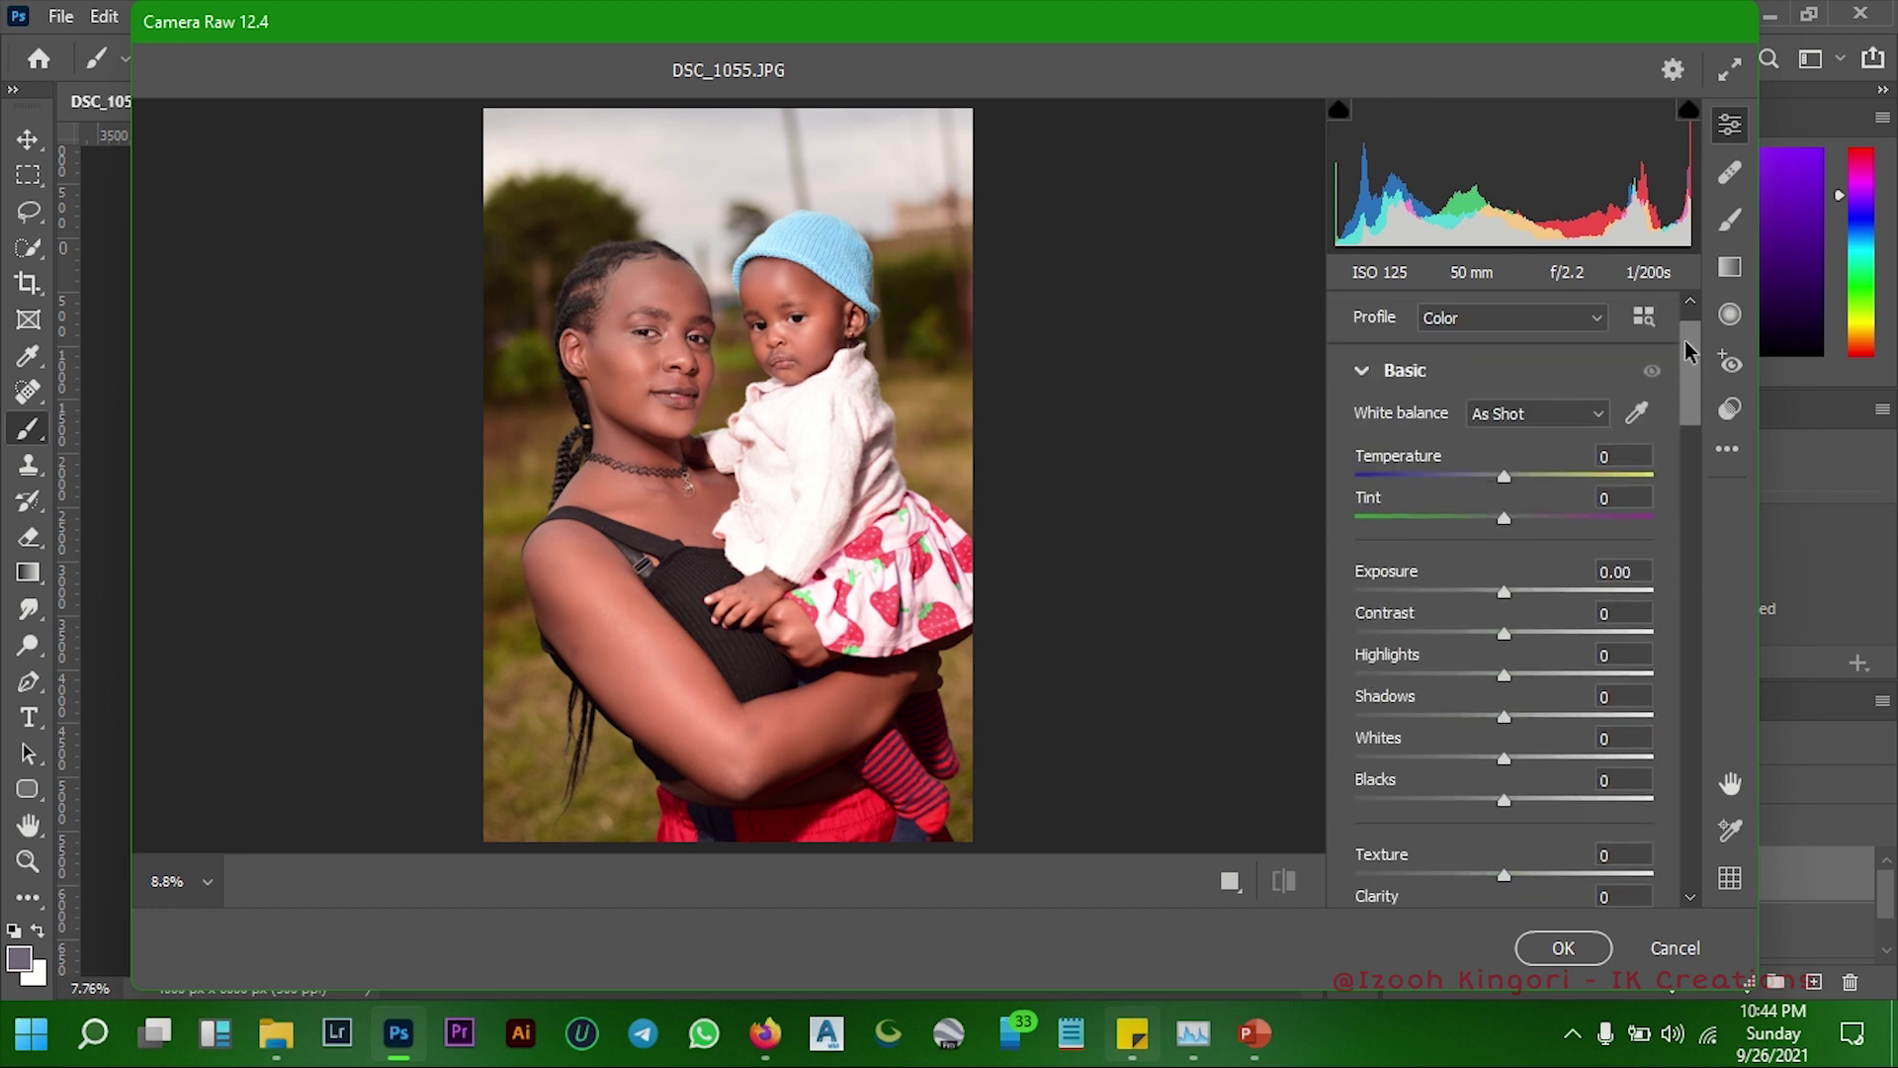
{"action": "left_click", "coordinate": [1730, 410]}
{"action": "left_click", "coordinate": [1470, 784]}
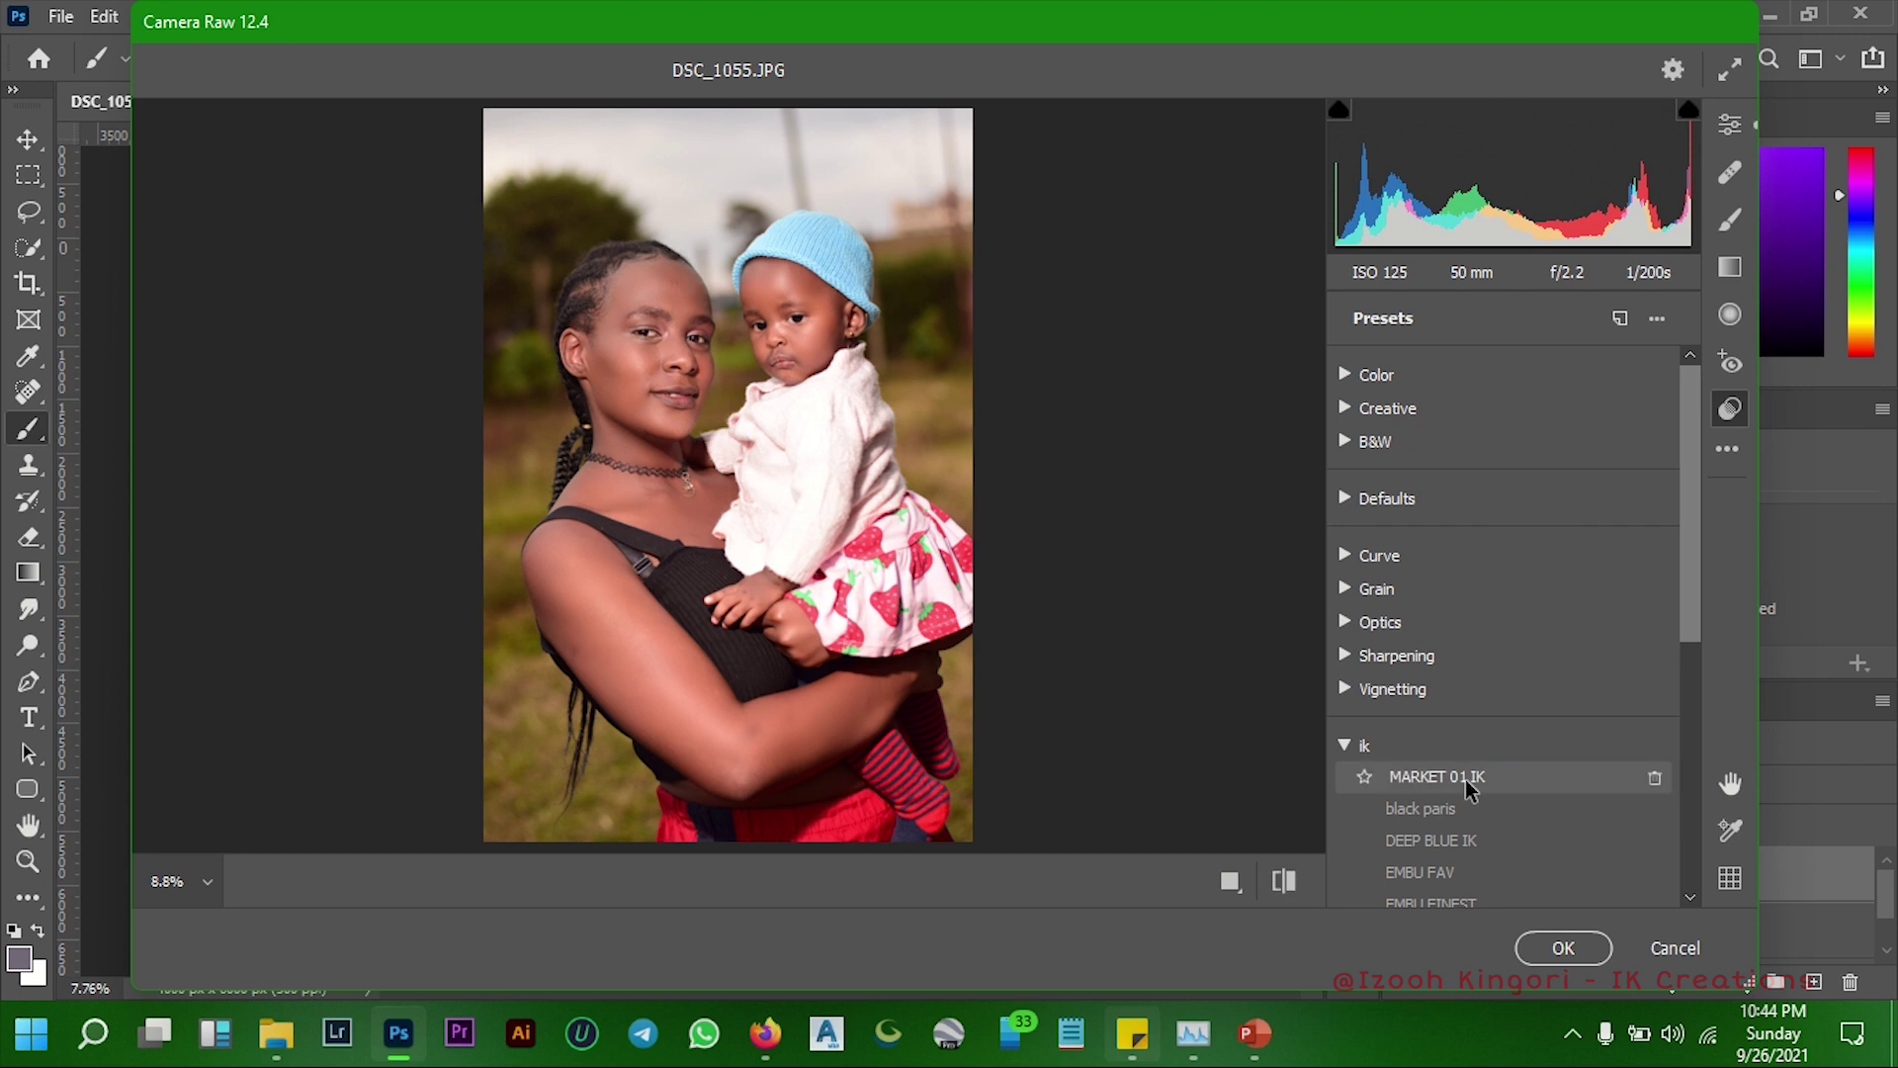
{"action": "left_click", "coordinate": [1468, 784]}
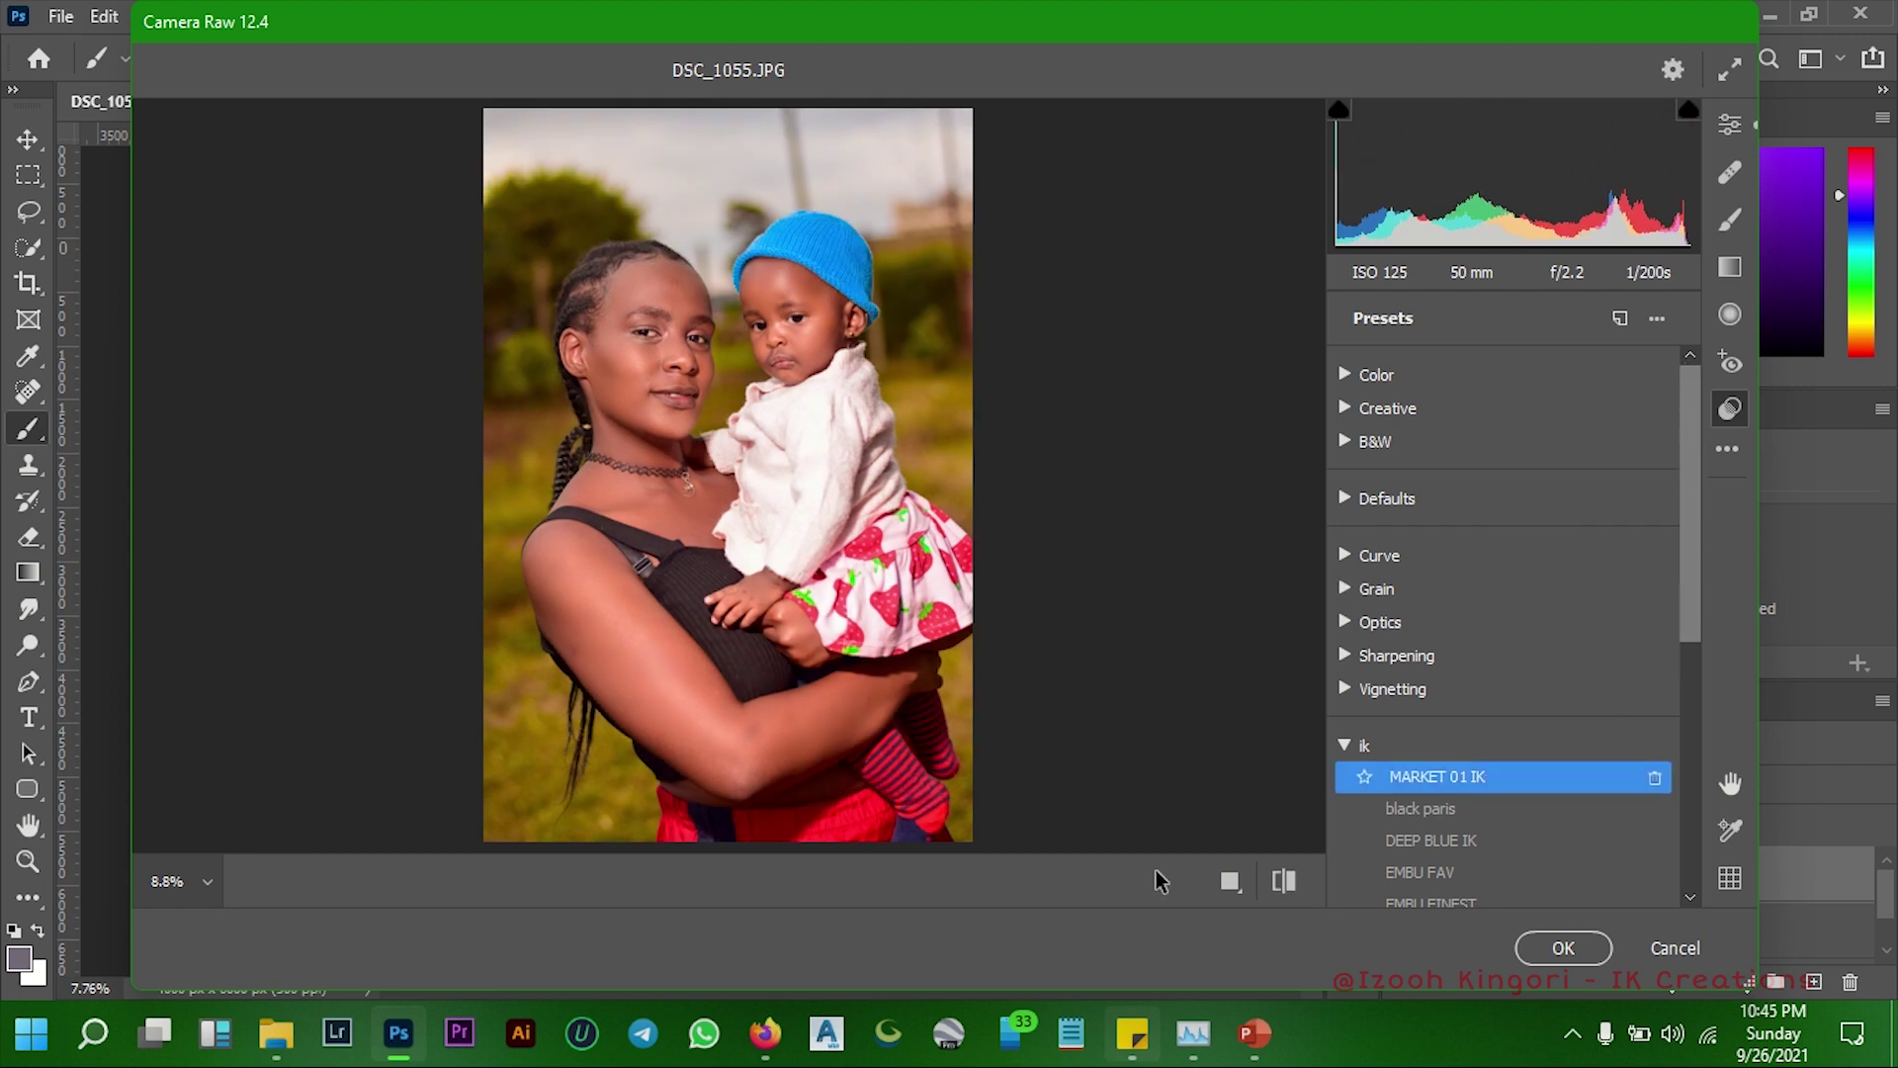
{"action": "left_click", "coordinate": [1233, 880]}
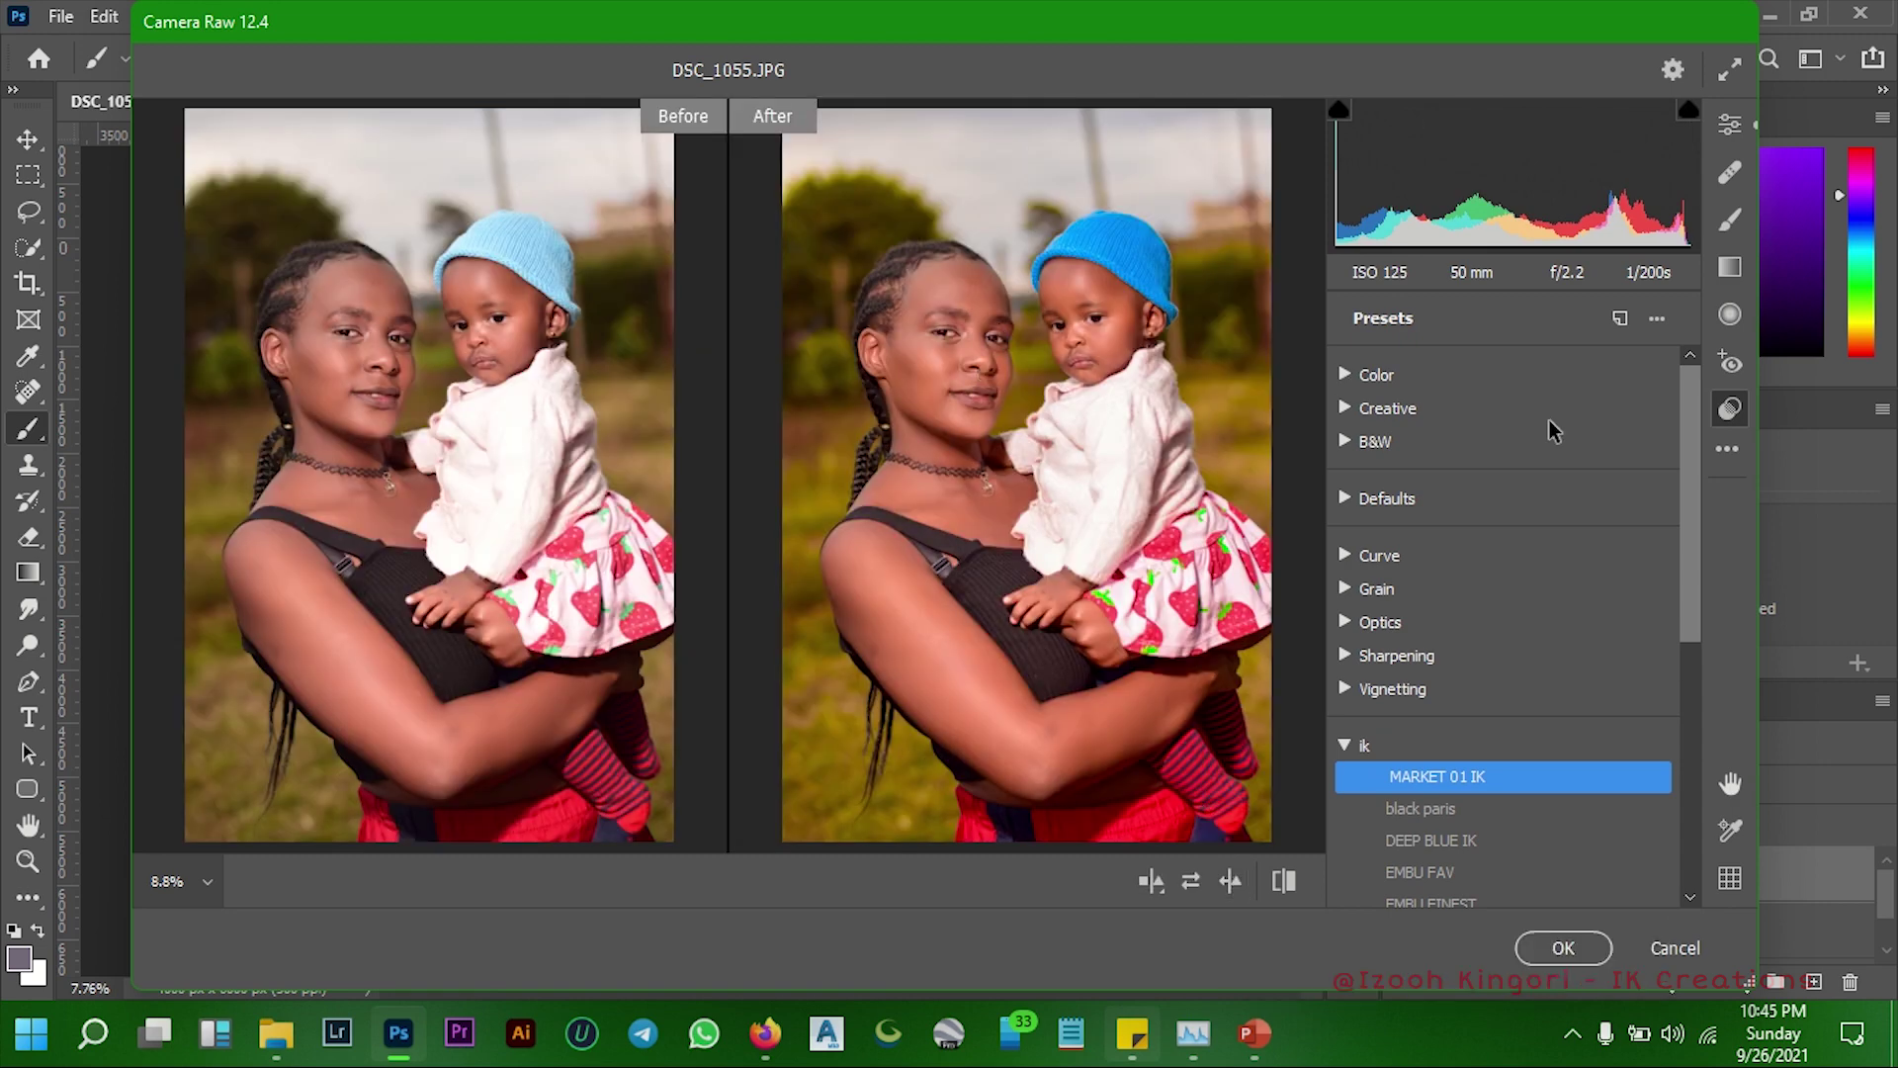
Set Camera Raw Highlights to -72 and Shadows to +58, checking detail at the eye
{"action": "left_click", "coordinate": [1730, 125]}
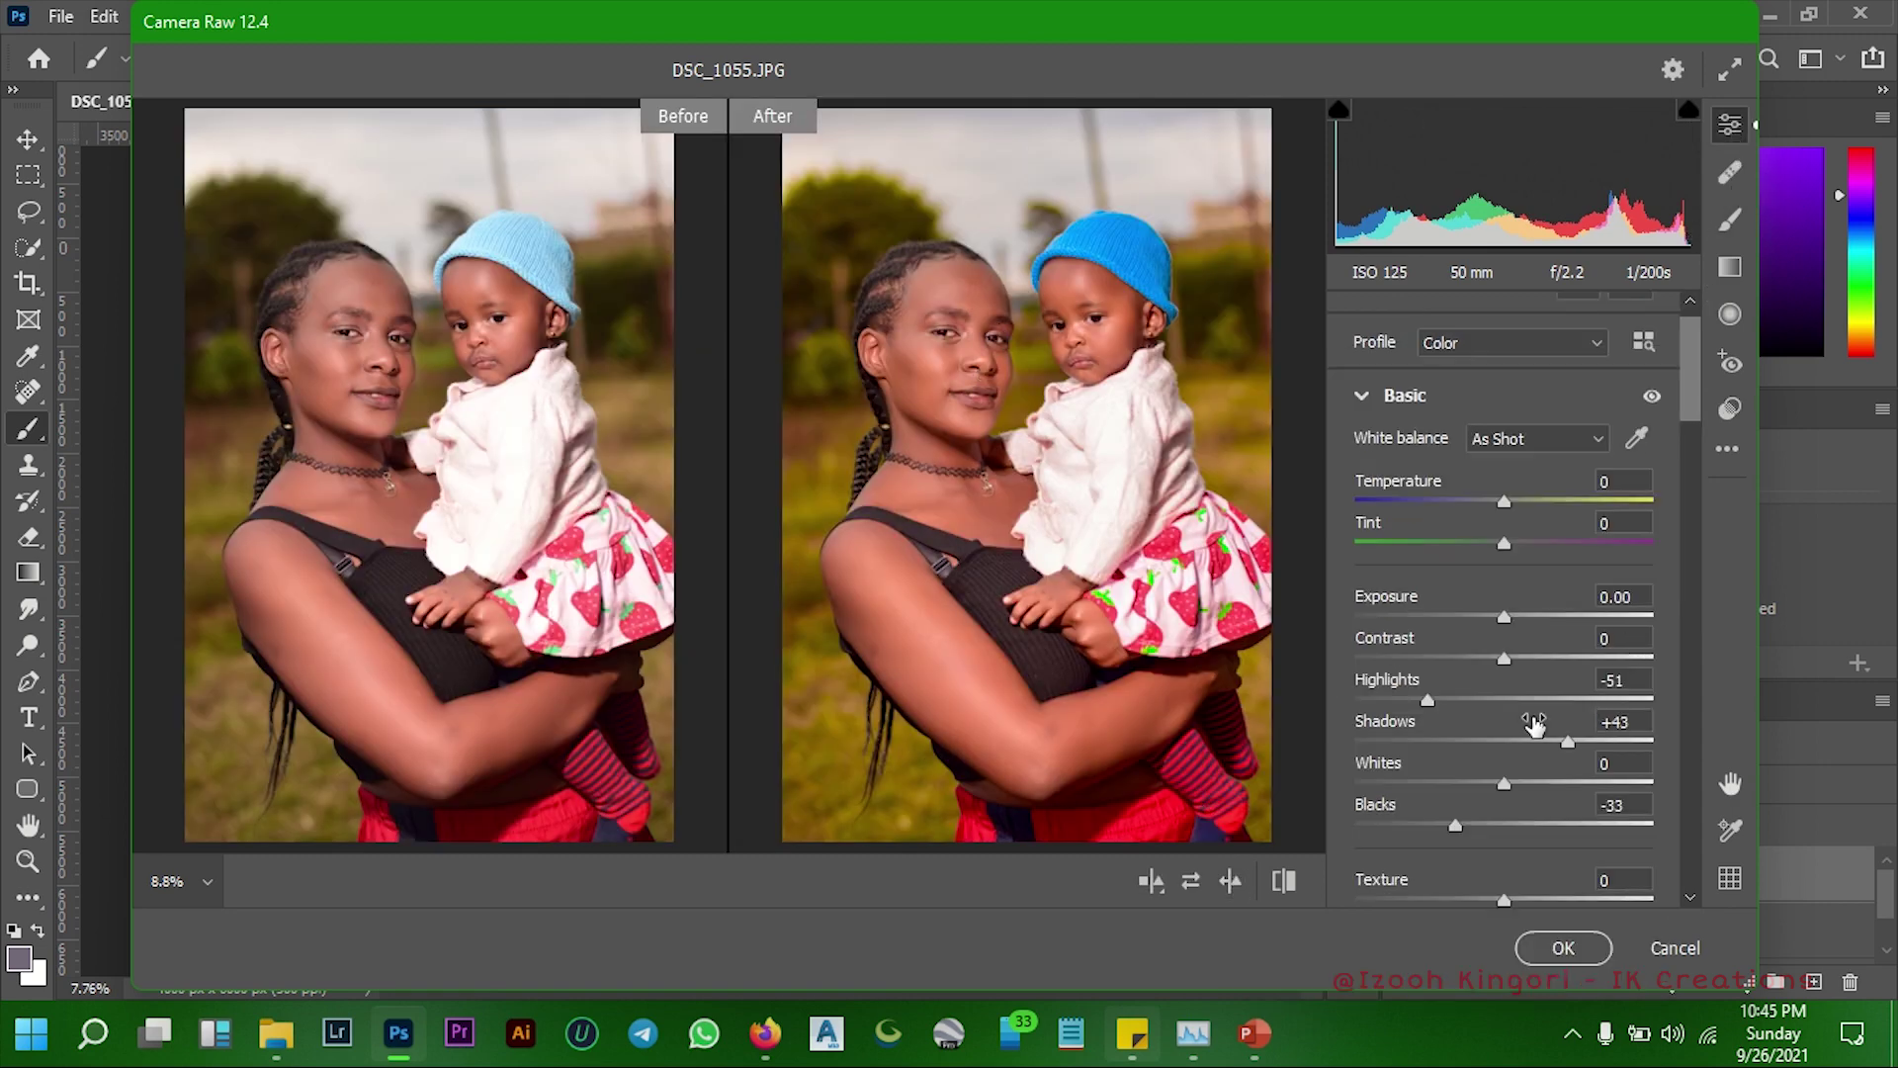
{"action": "key", "text": "Up"}
{"action": "key", "text": "Up"}
{"action": "key", "text": "Up"}
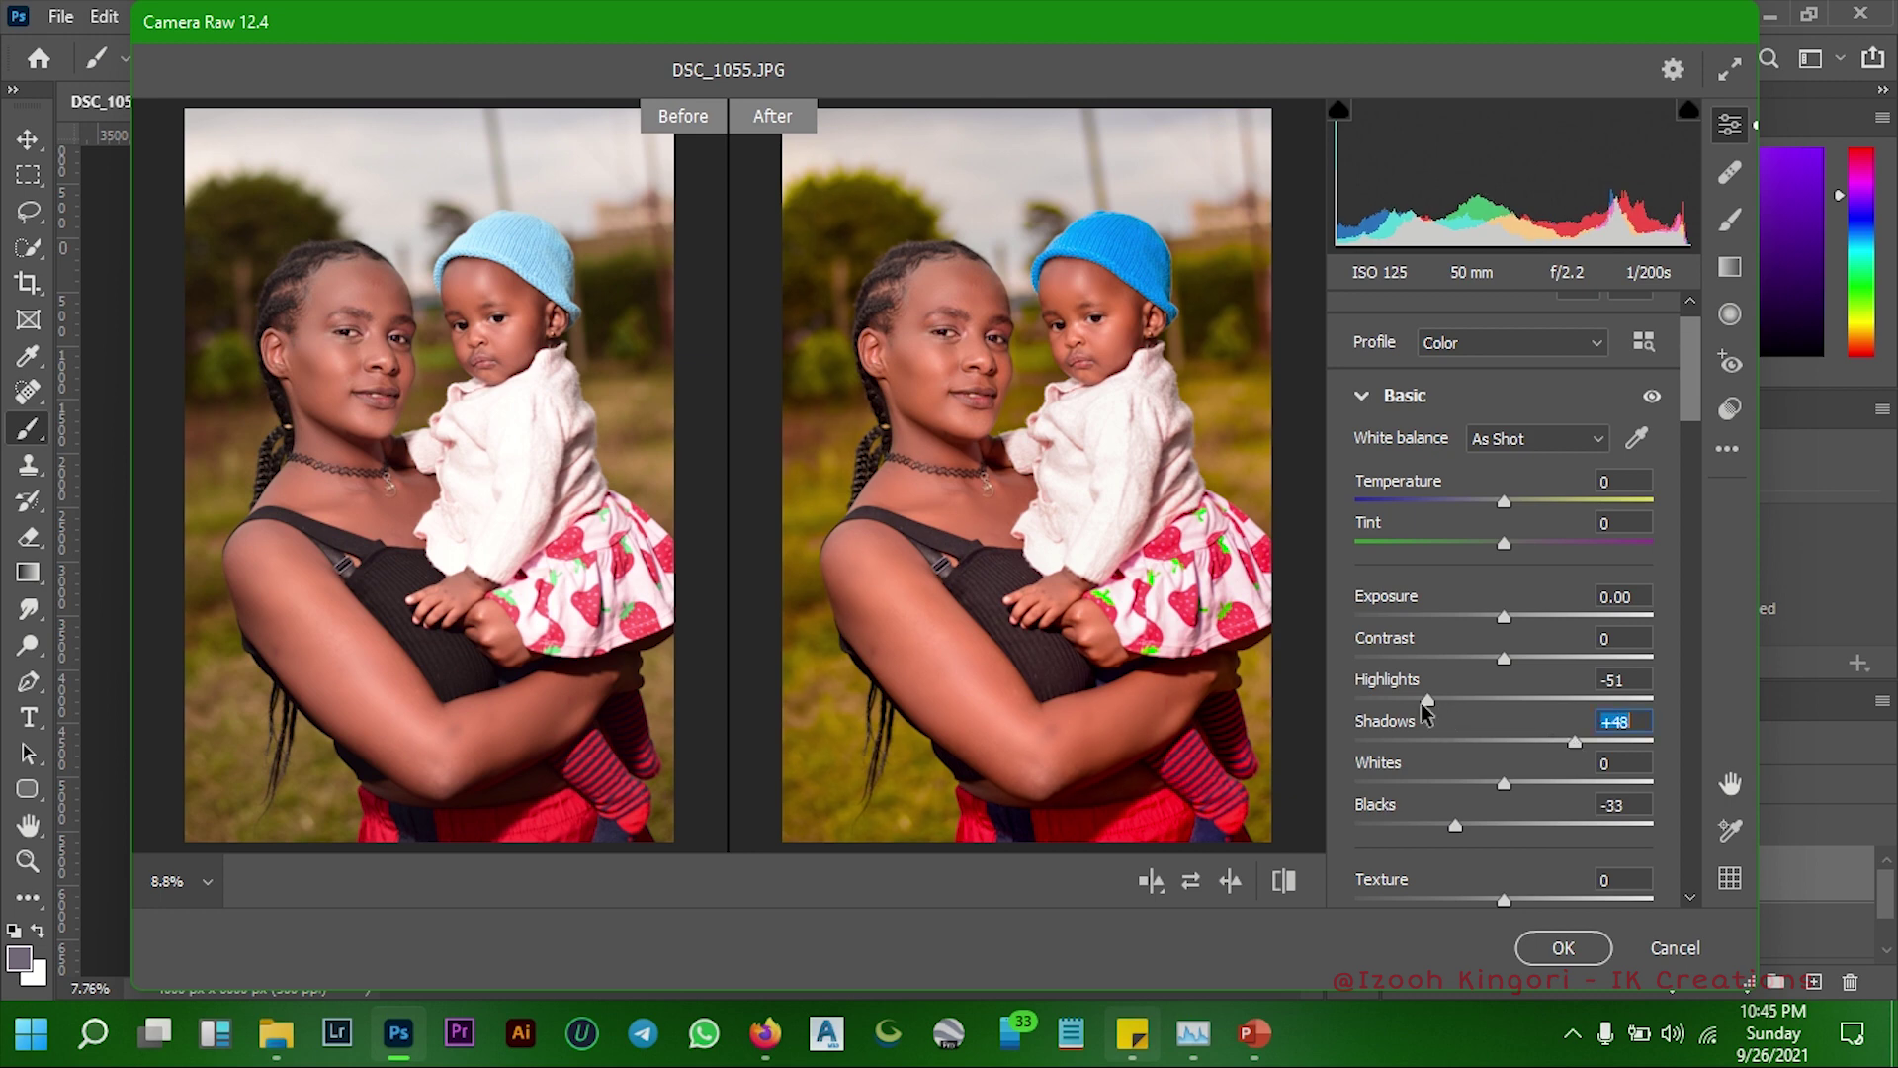
{"action": "left_click_drag", "start_coordinate": [1422, 702], "coordinate": [1396, 697]}
{"action": "left_click_drag", "start_coordinate": [1576, 740], "coordinate": [1595, 748]}
{"action": "left_click", "coordinate": [974, 332]}
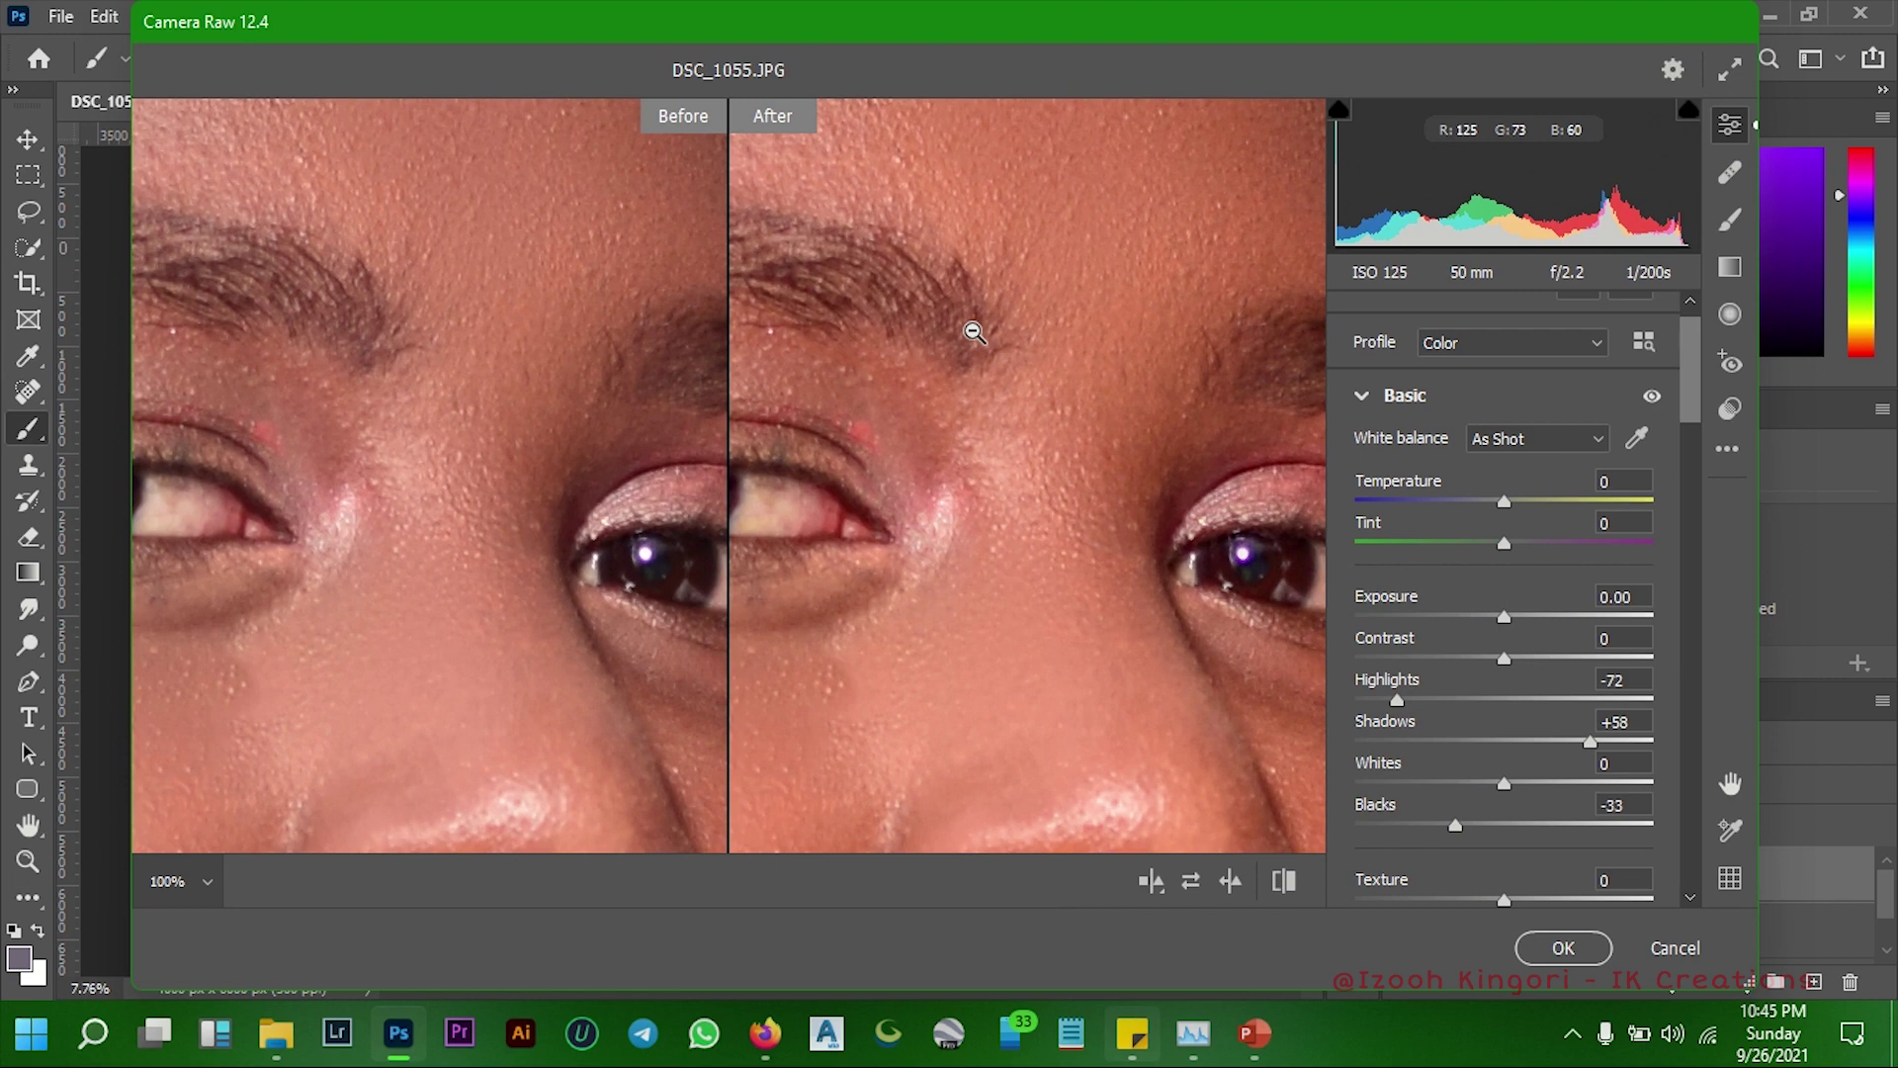
{"action": "left_click", "coordinate": [974, 332]}
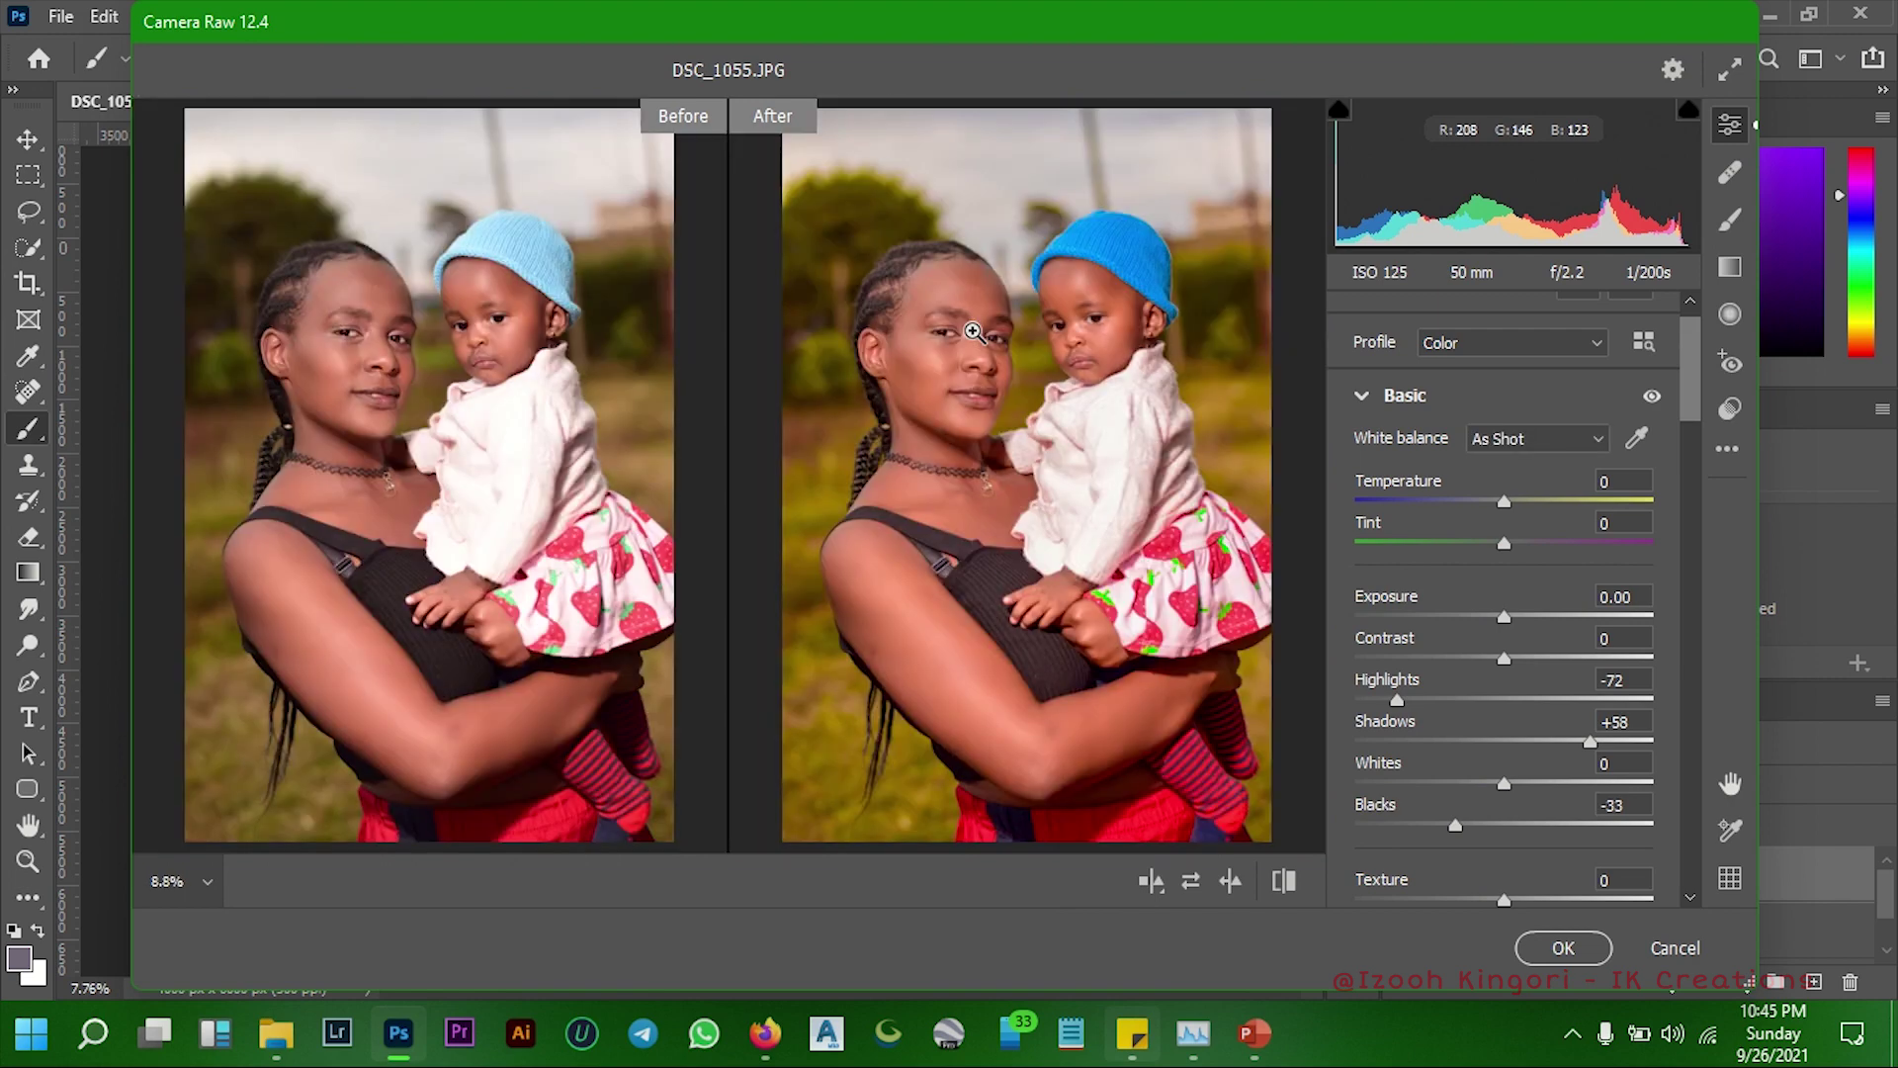
Commit the Camera Raw grade to Background copy 3 and zoom over the result
{"action": "left_click", "coordinate": [1562, 947]}
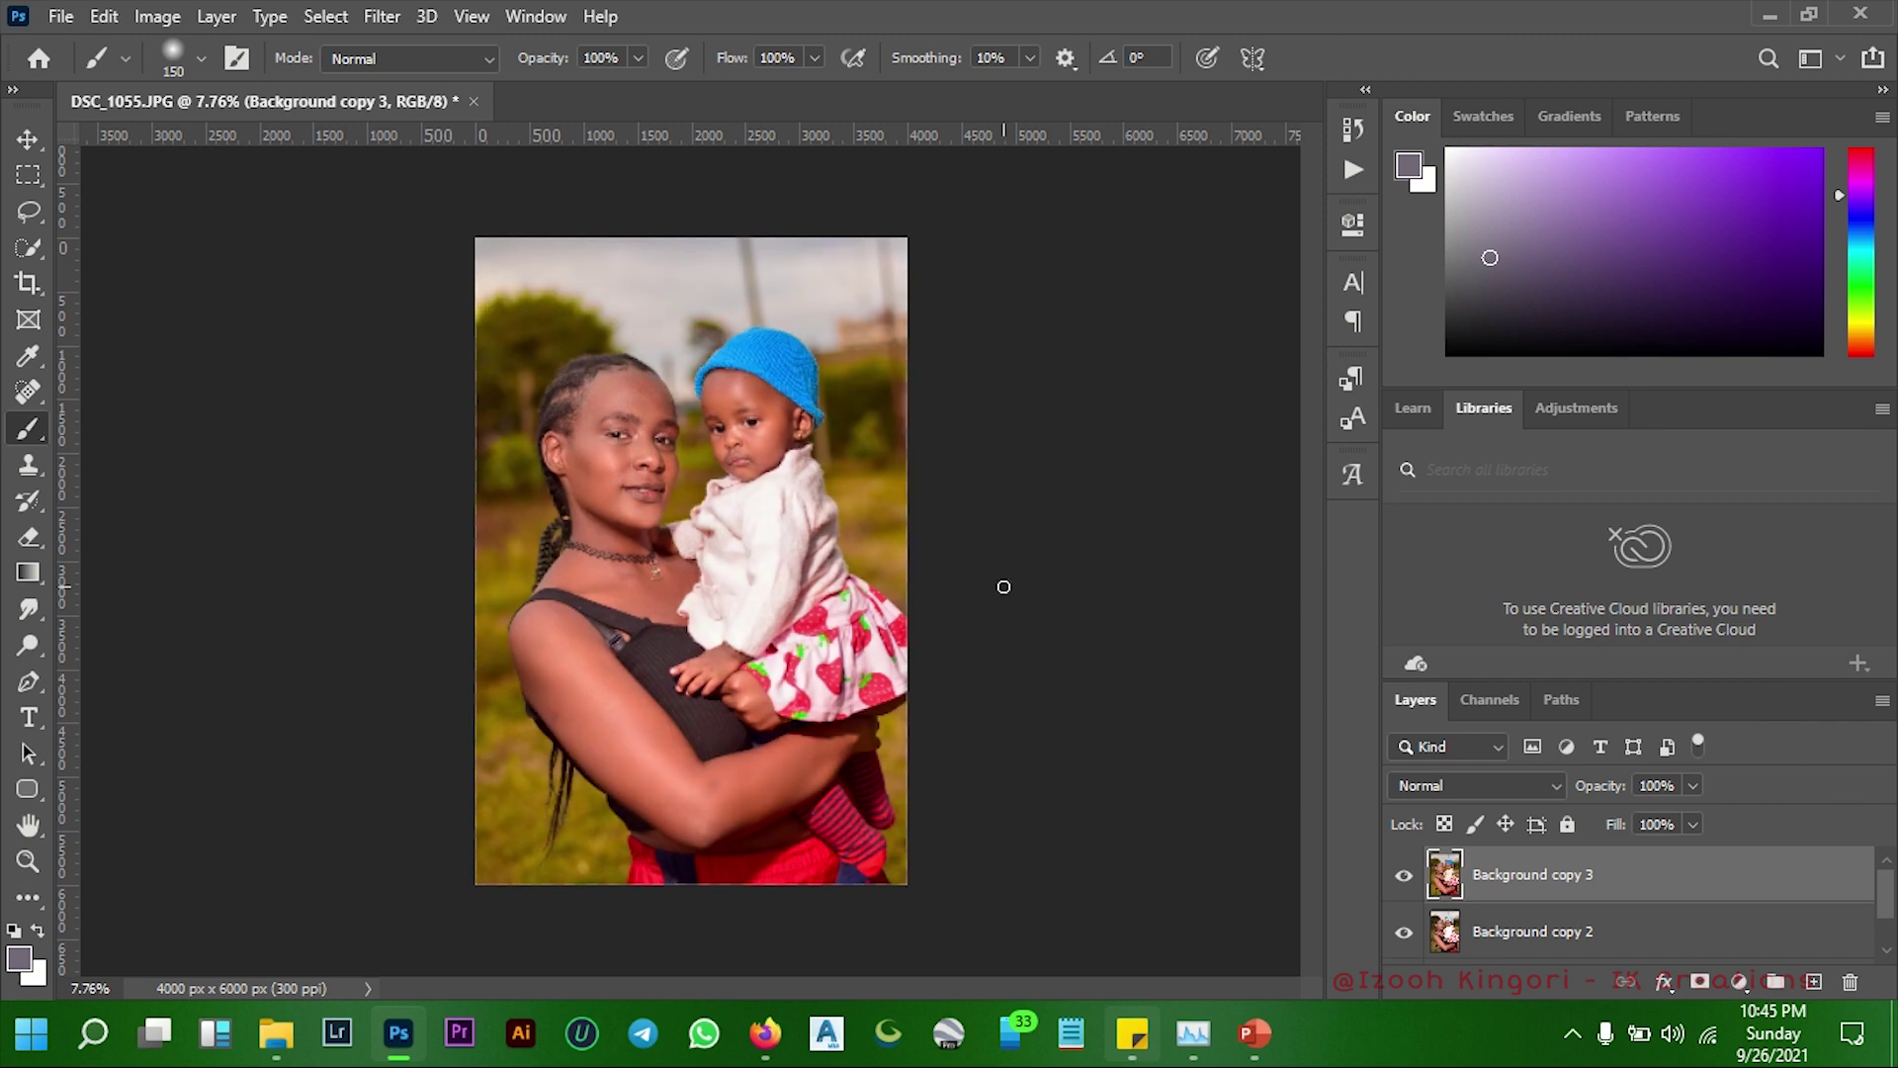
{"action": "scroll", "coordinate": [728, 454], "scroll_direction": "up", "scroll_amount": 3}
{"action": "scroll", "coordinate": [752, 395], "scroll_direction": "up", "scroll_amount": 2}
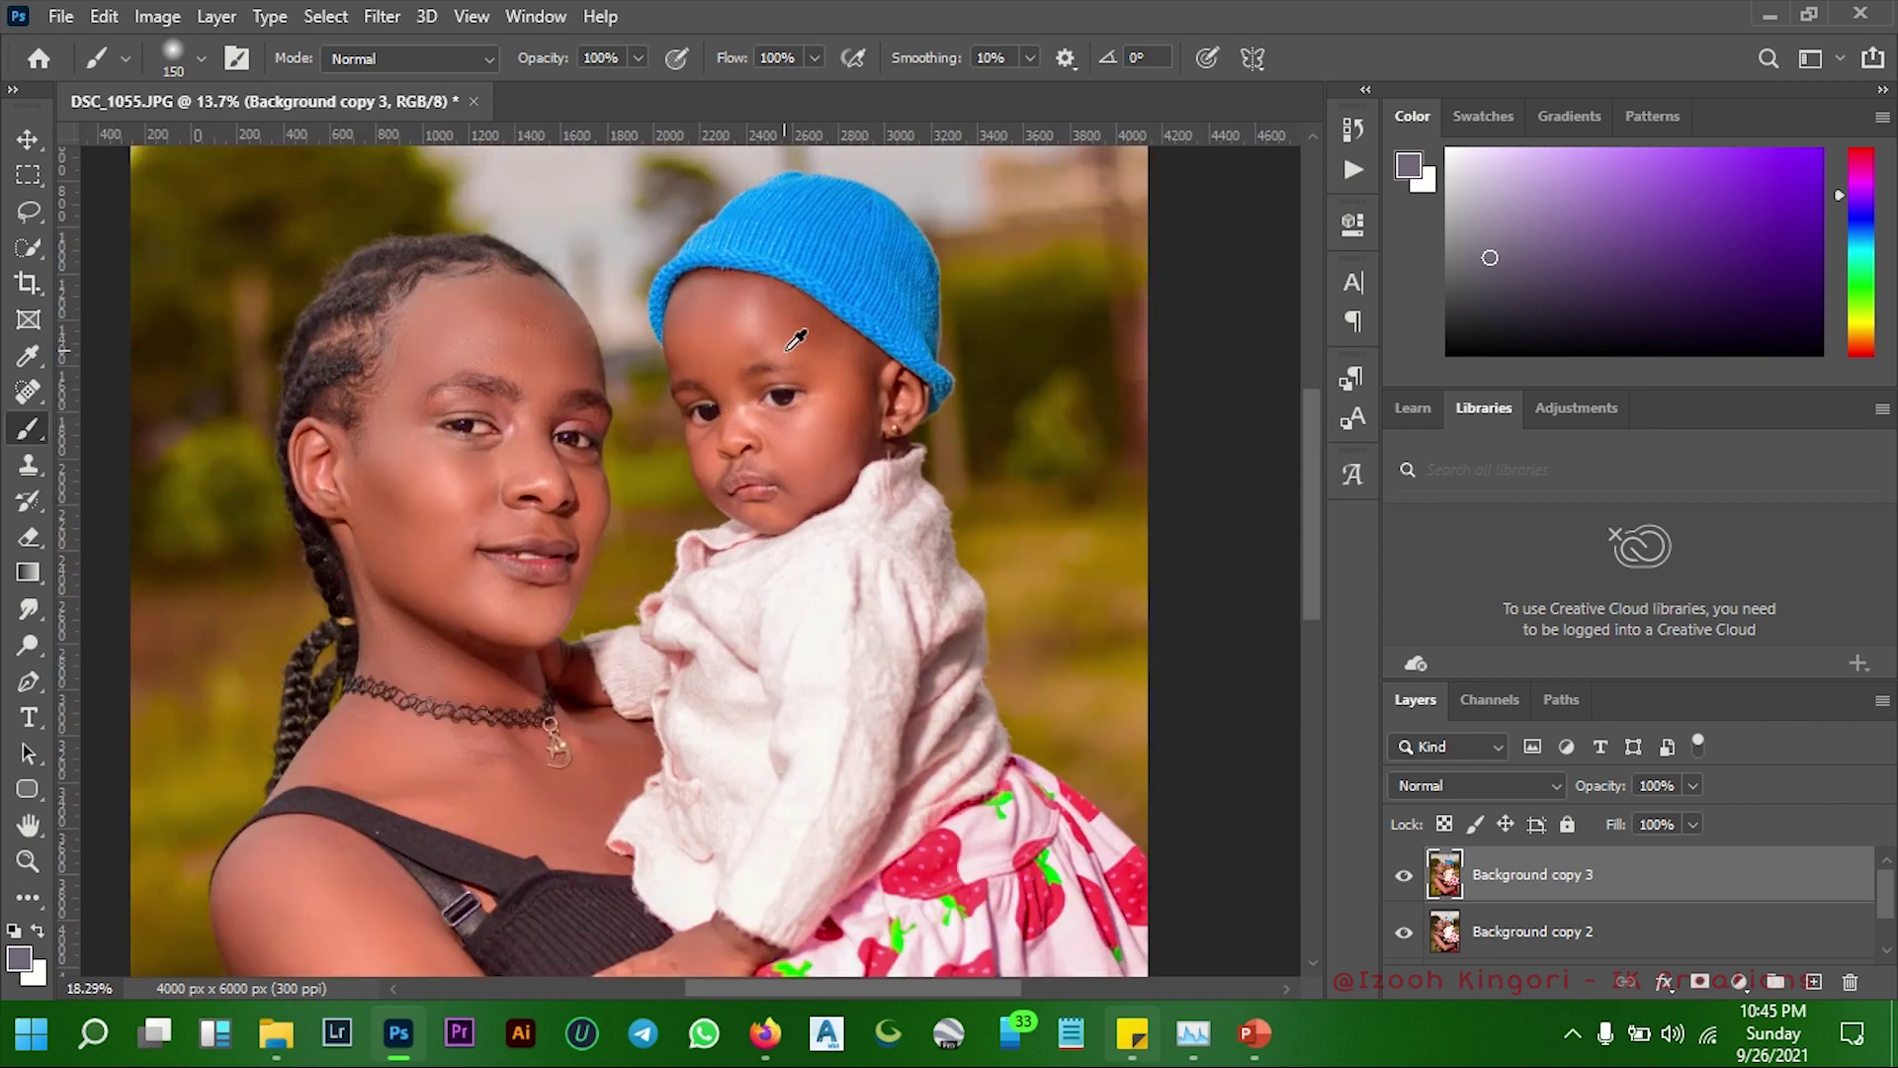
{"action": "scroll", "coordinate": [757, 376], "scroll_direction": "down", "scroll_amount": 3}
{"action": "scroll", "coordinate": [621, 462], "scroll_direction": "down", "scroll_amount": 1}
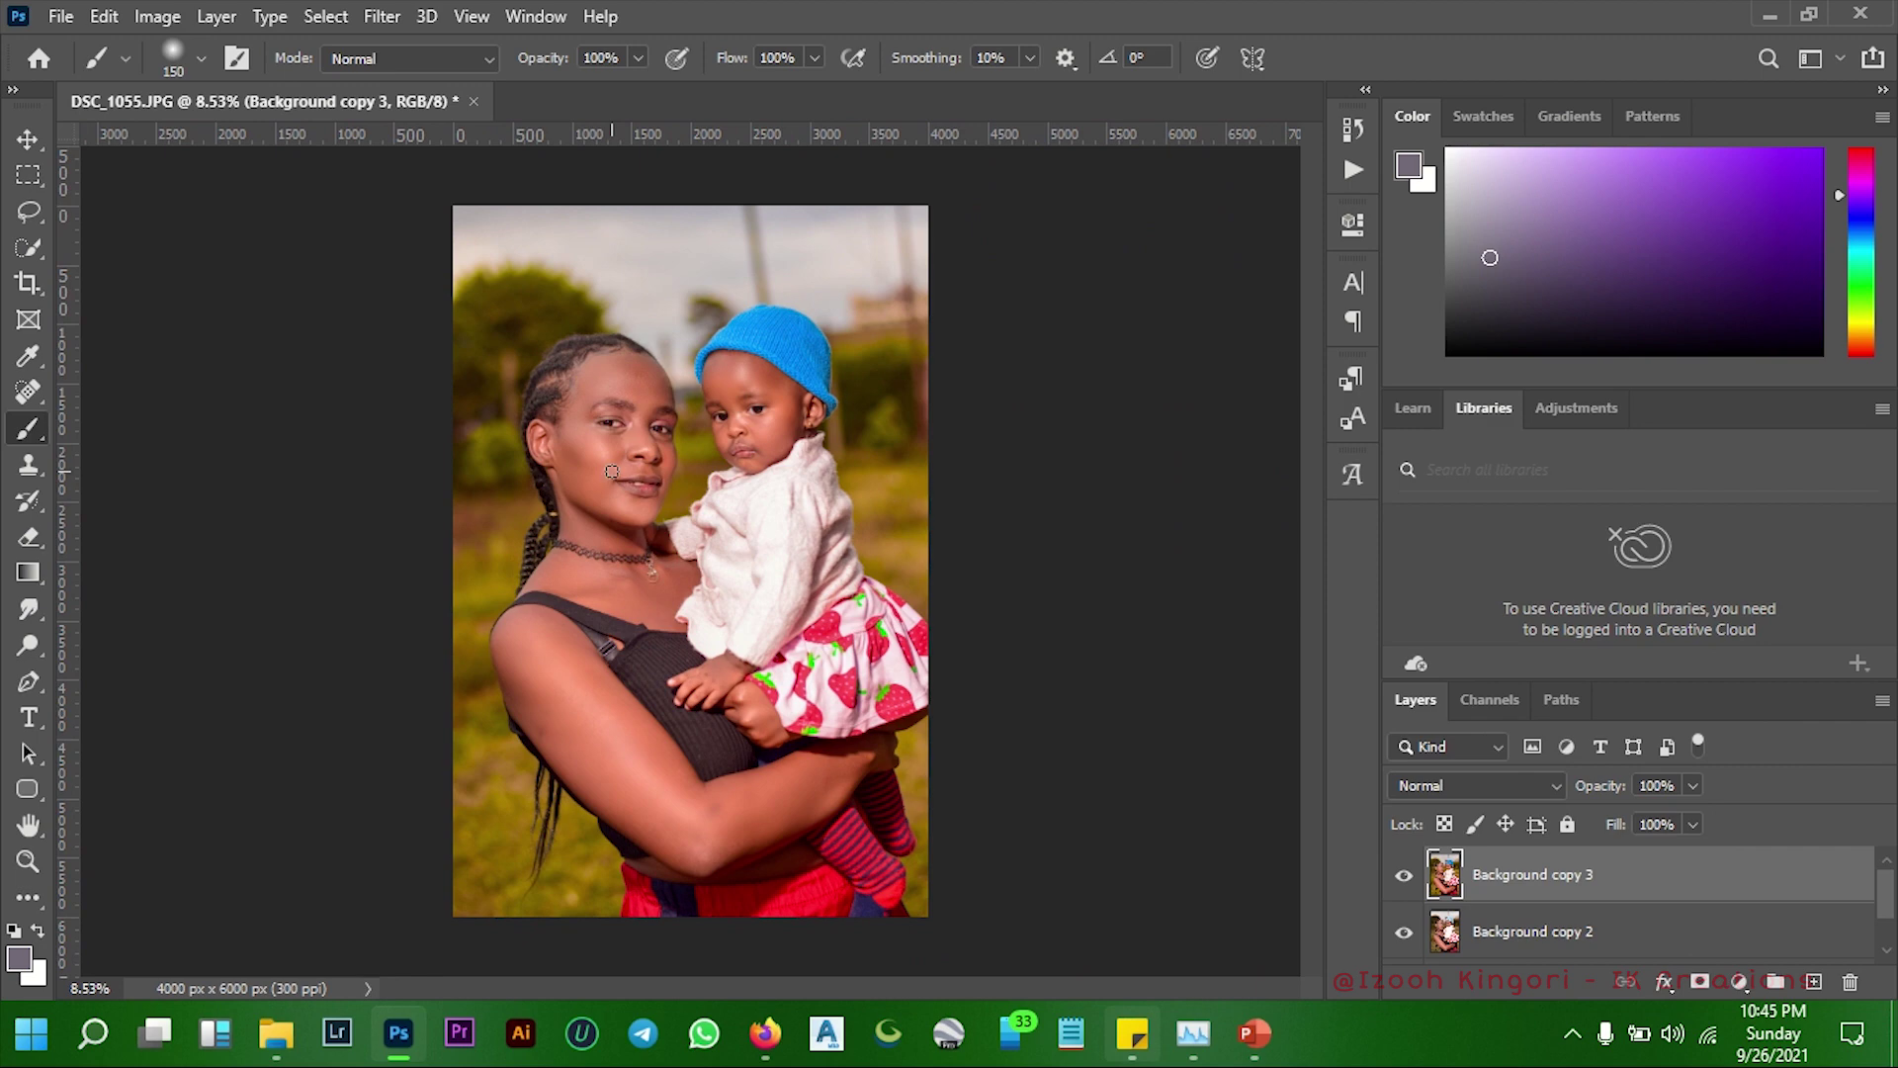
{"action": "mouse_move", "coordinate": [276, 1032]}
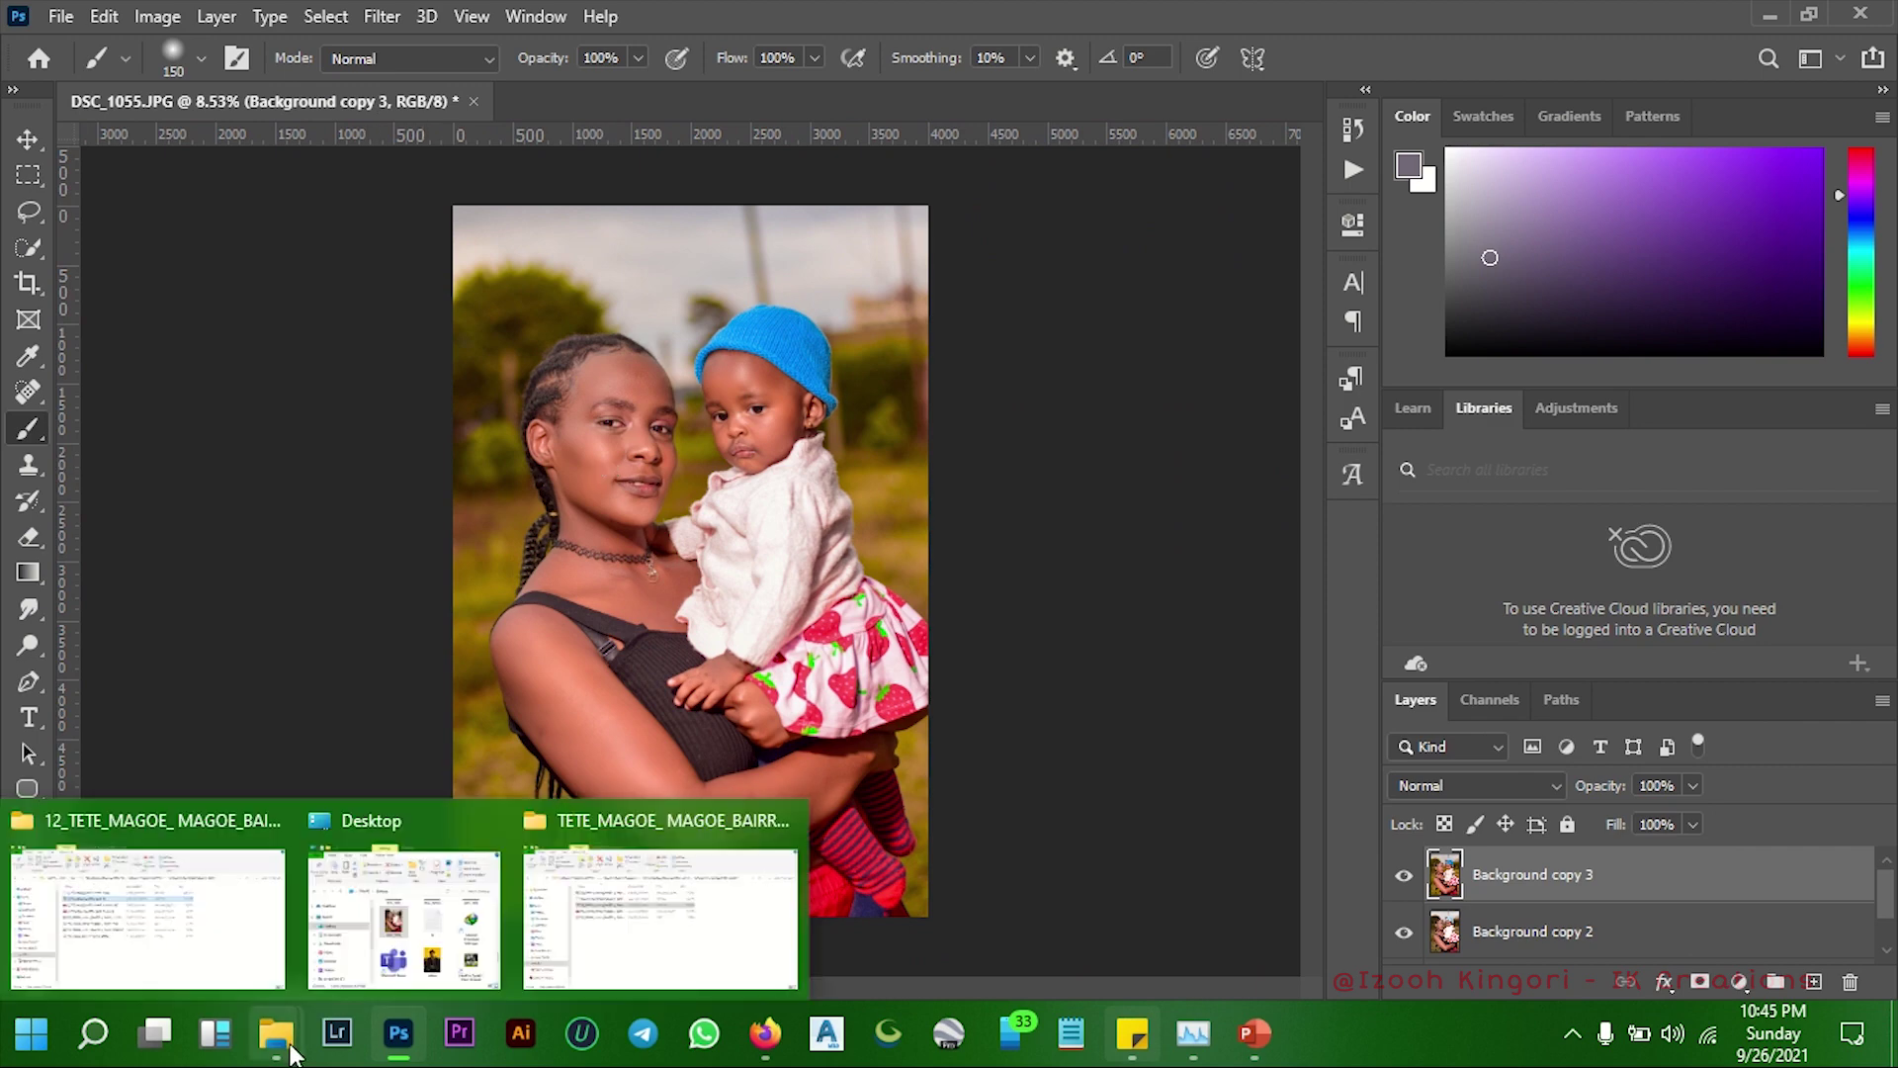
In File Explorer, go to K (F:) > PHOTOGRAPHY > IK CREATIONS LOGO and select IK CREATIONS PNG
{"action": "left_click", "coordinate": [401, 900]}
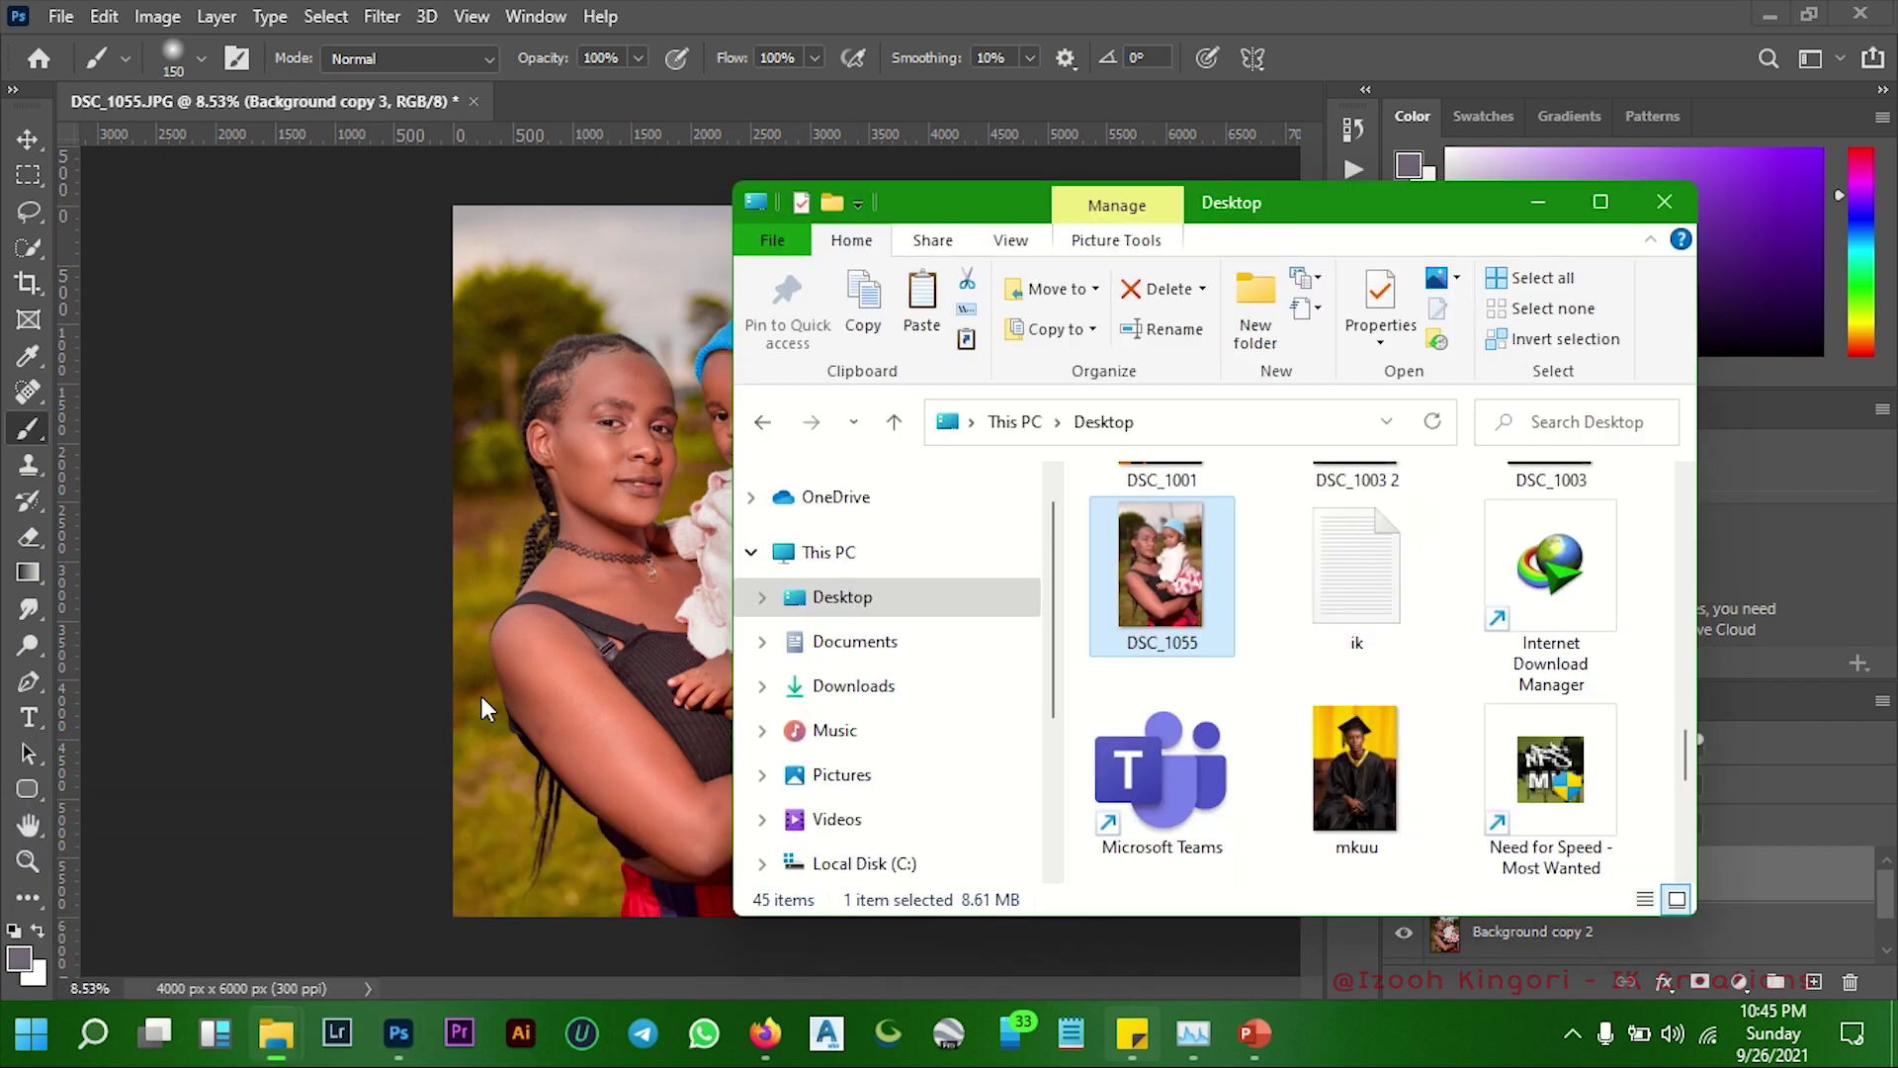
{"action": "left_click", "coordinate": [1601, 202]}
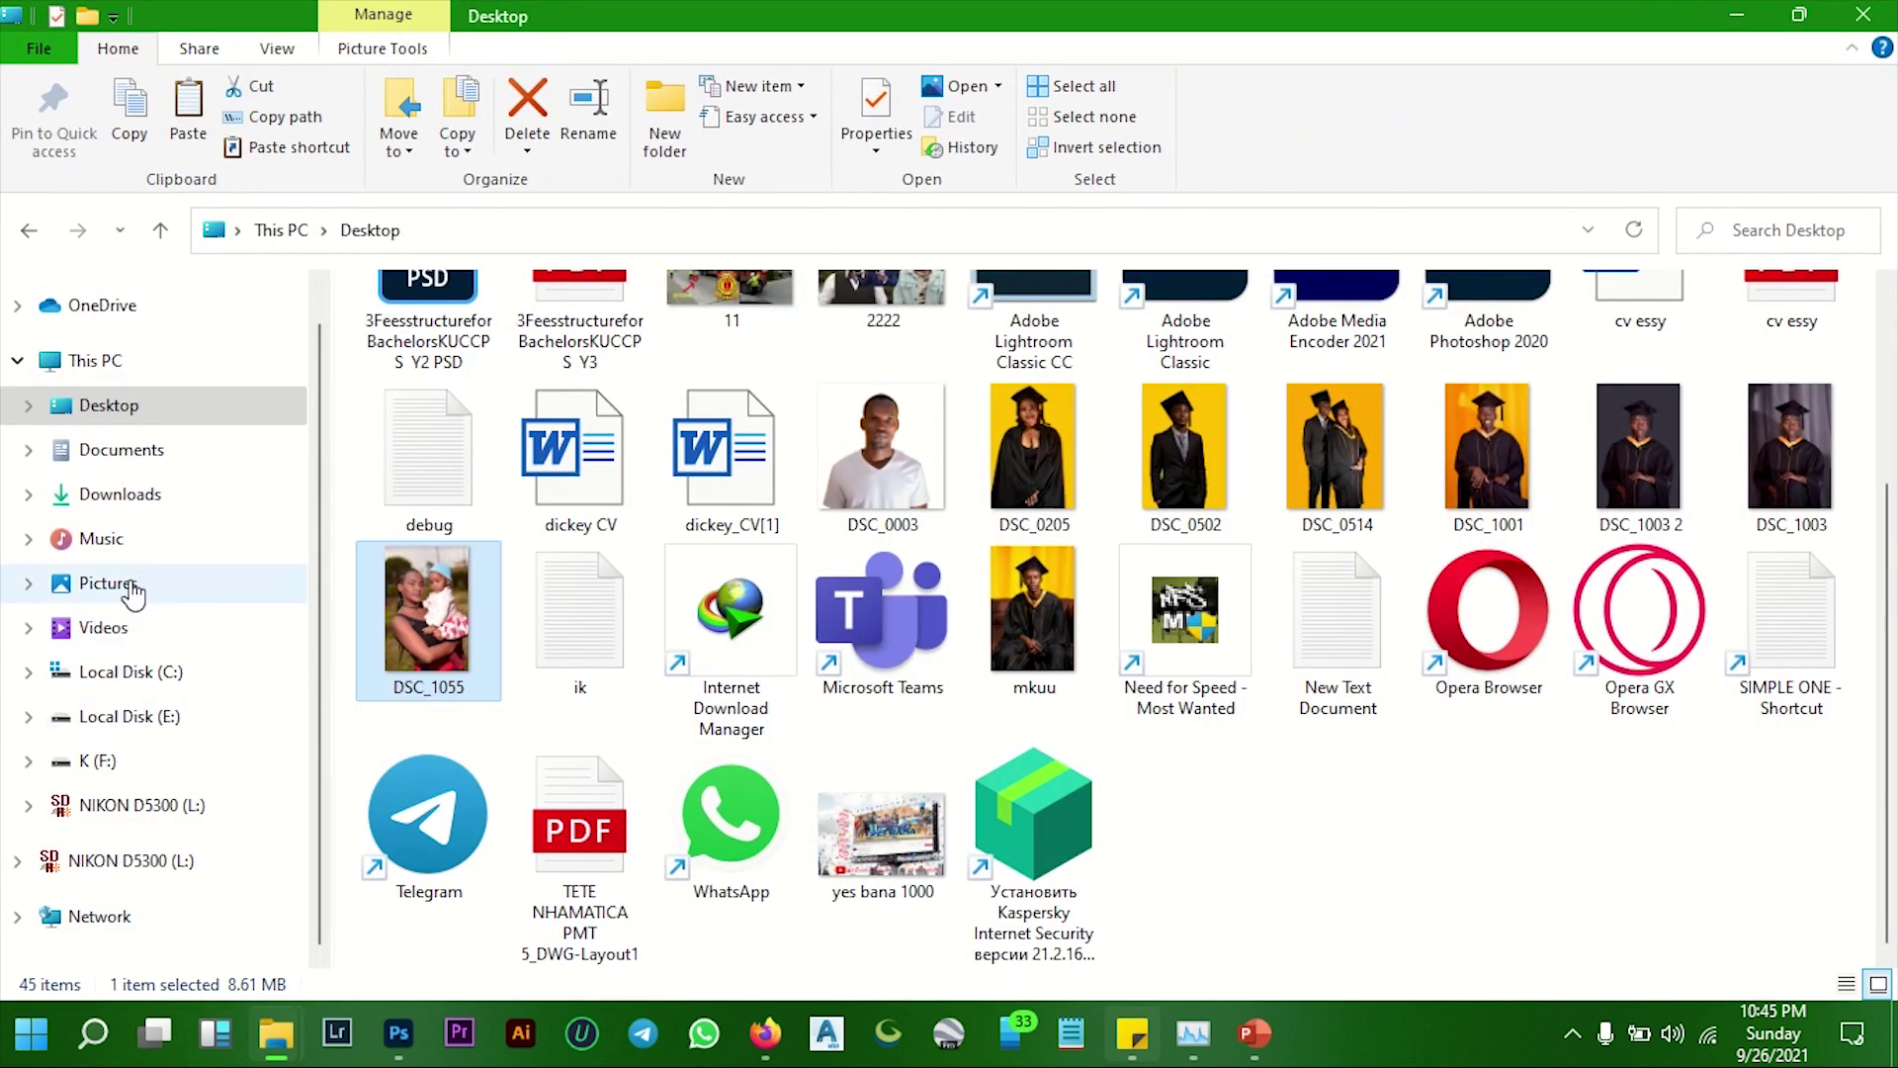
{"action": "left_click", "coordinate": [136, 768]}
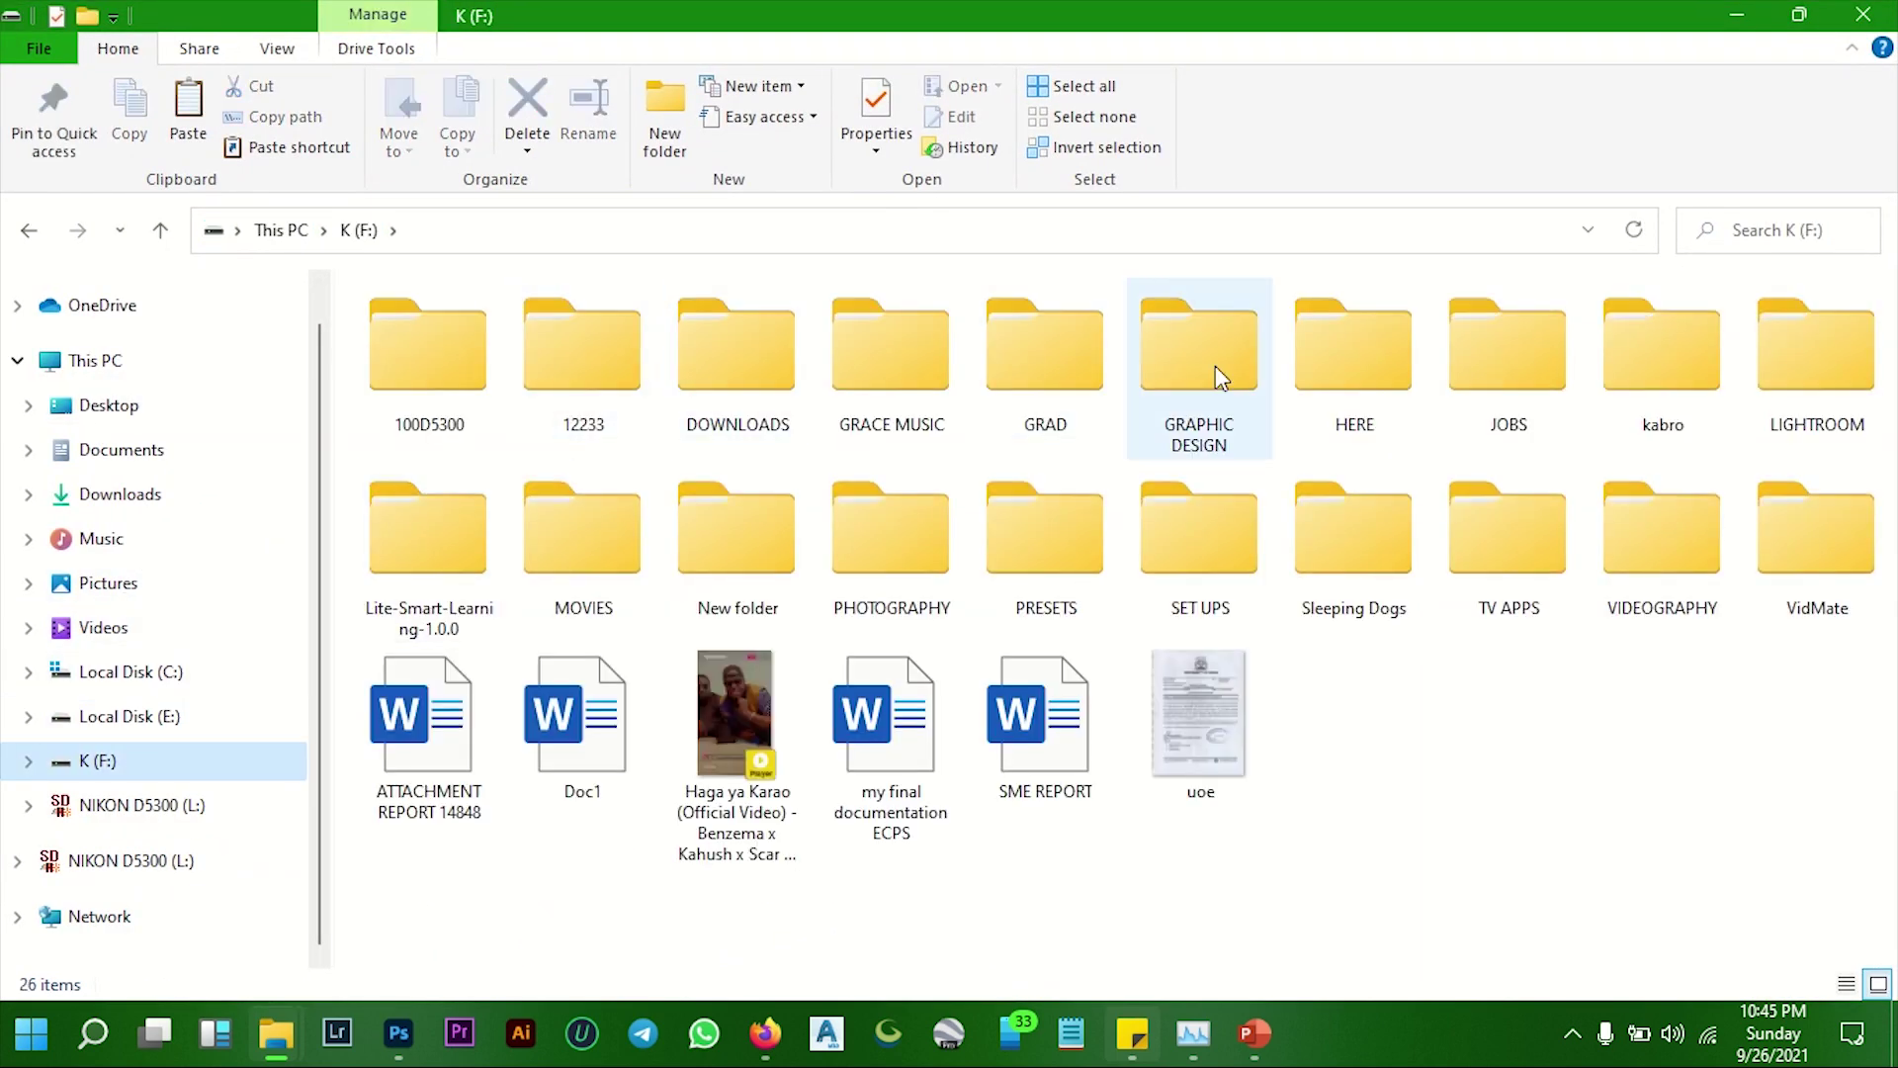
{"action": "double_click", "coordinate": [856, 526]}
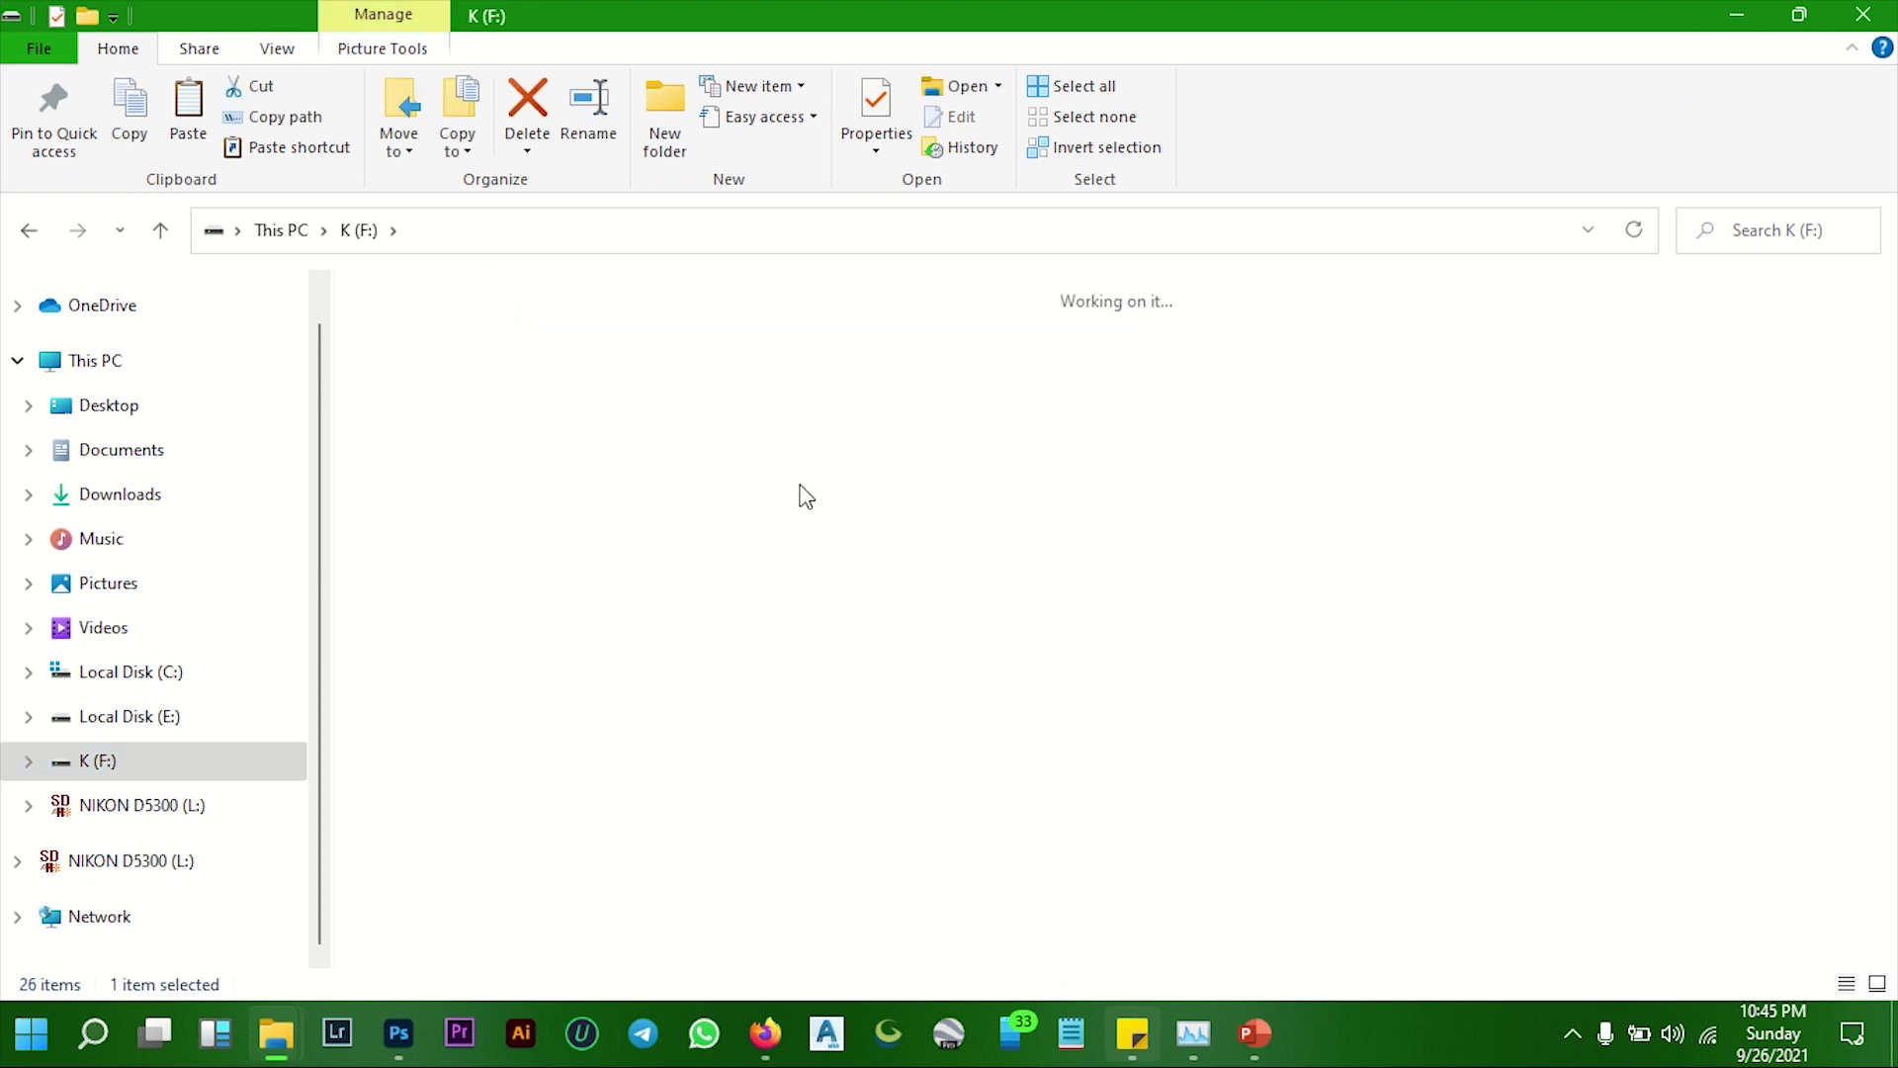
{"action": "double_click", "coordinate": [543, 351]}
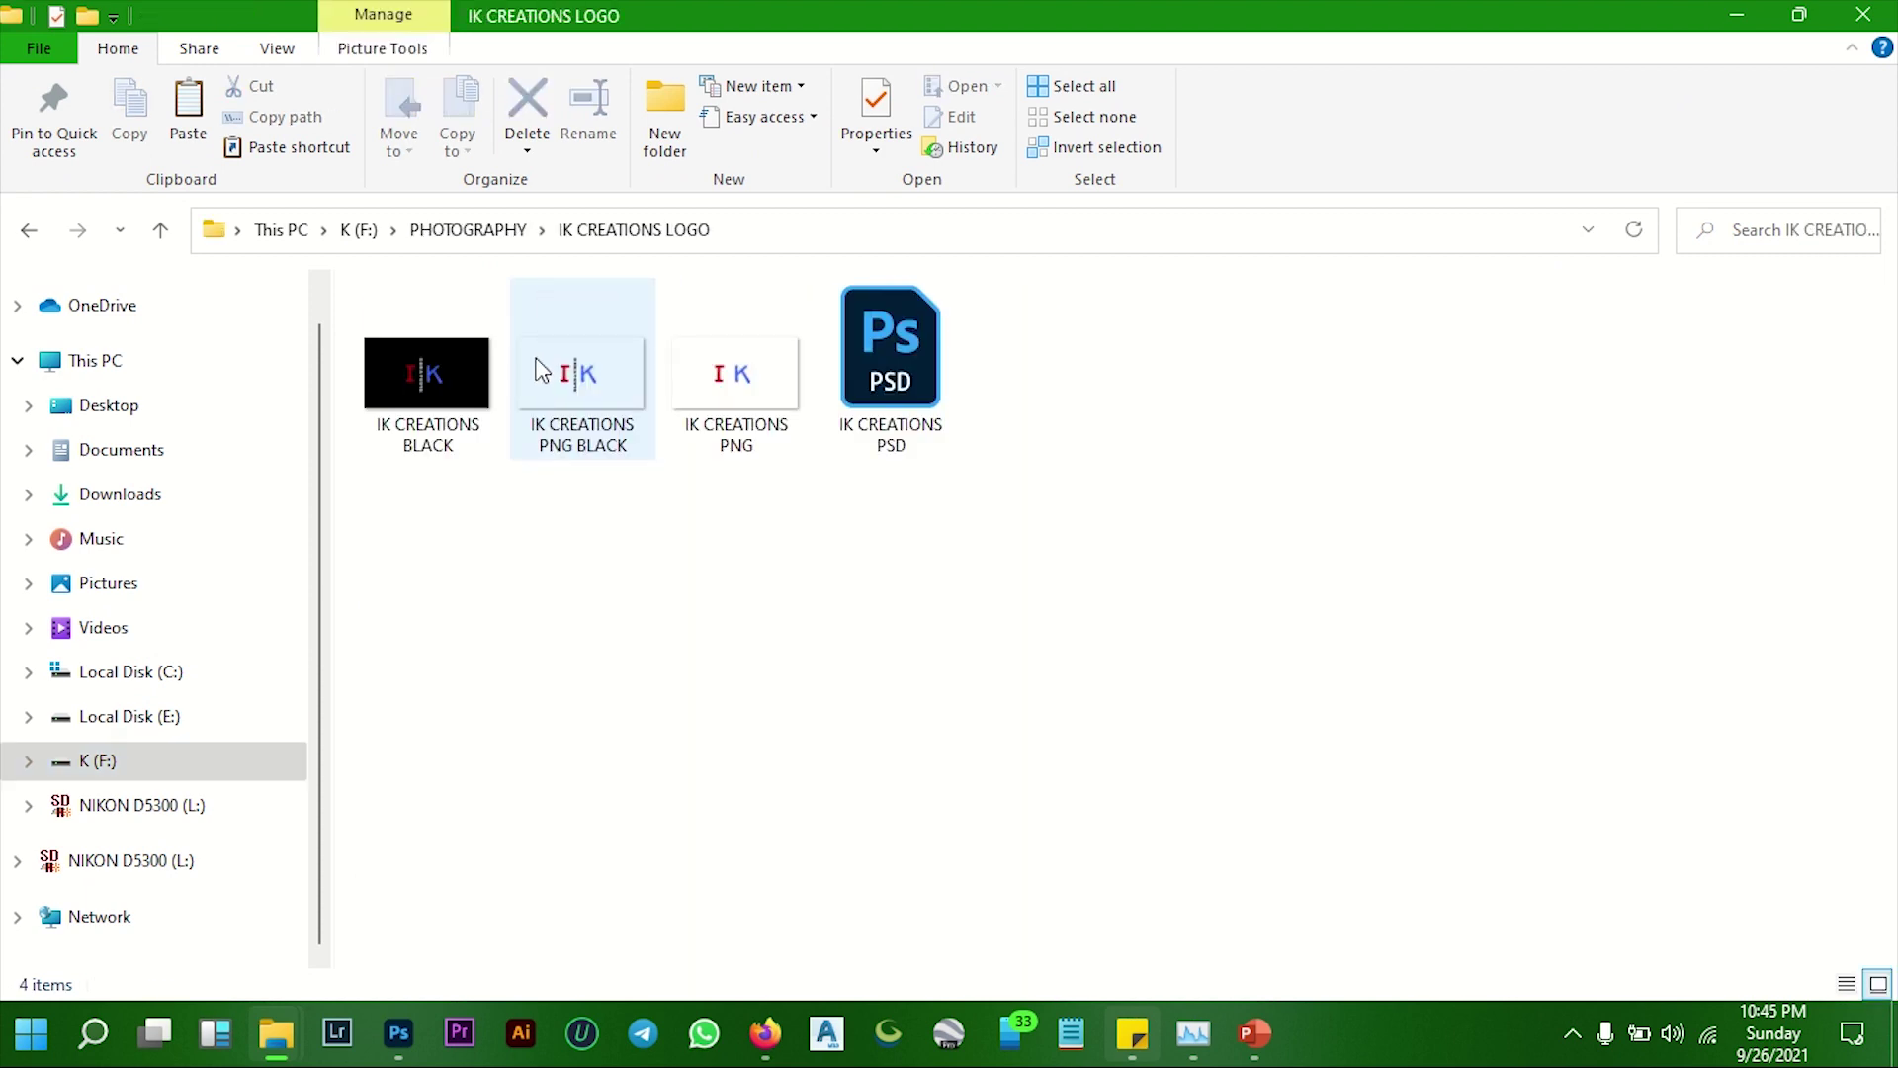
{"action": "double_click", "coordinate": [762, 389]}
{"action": "left_click", "coordinate": [1797, 15]}
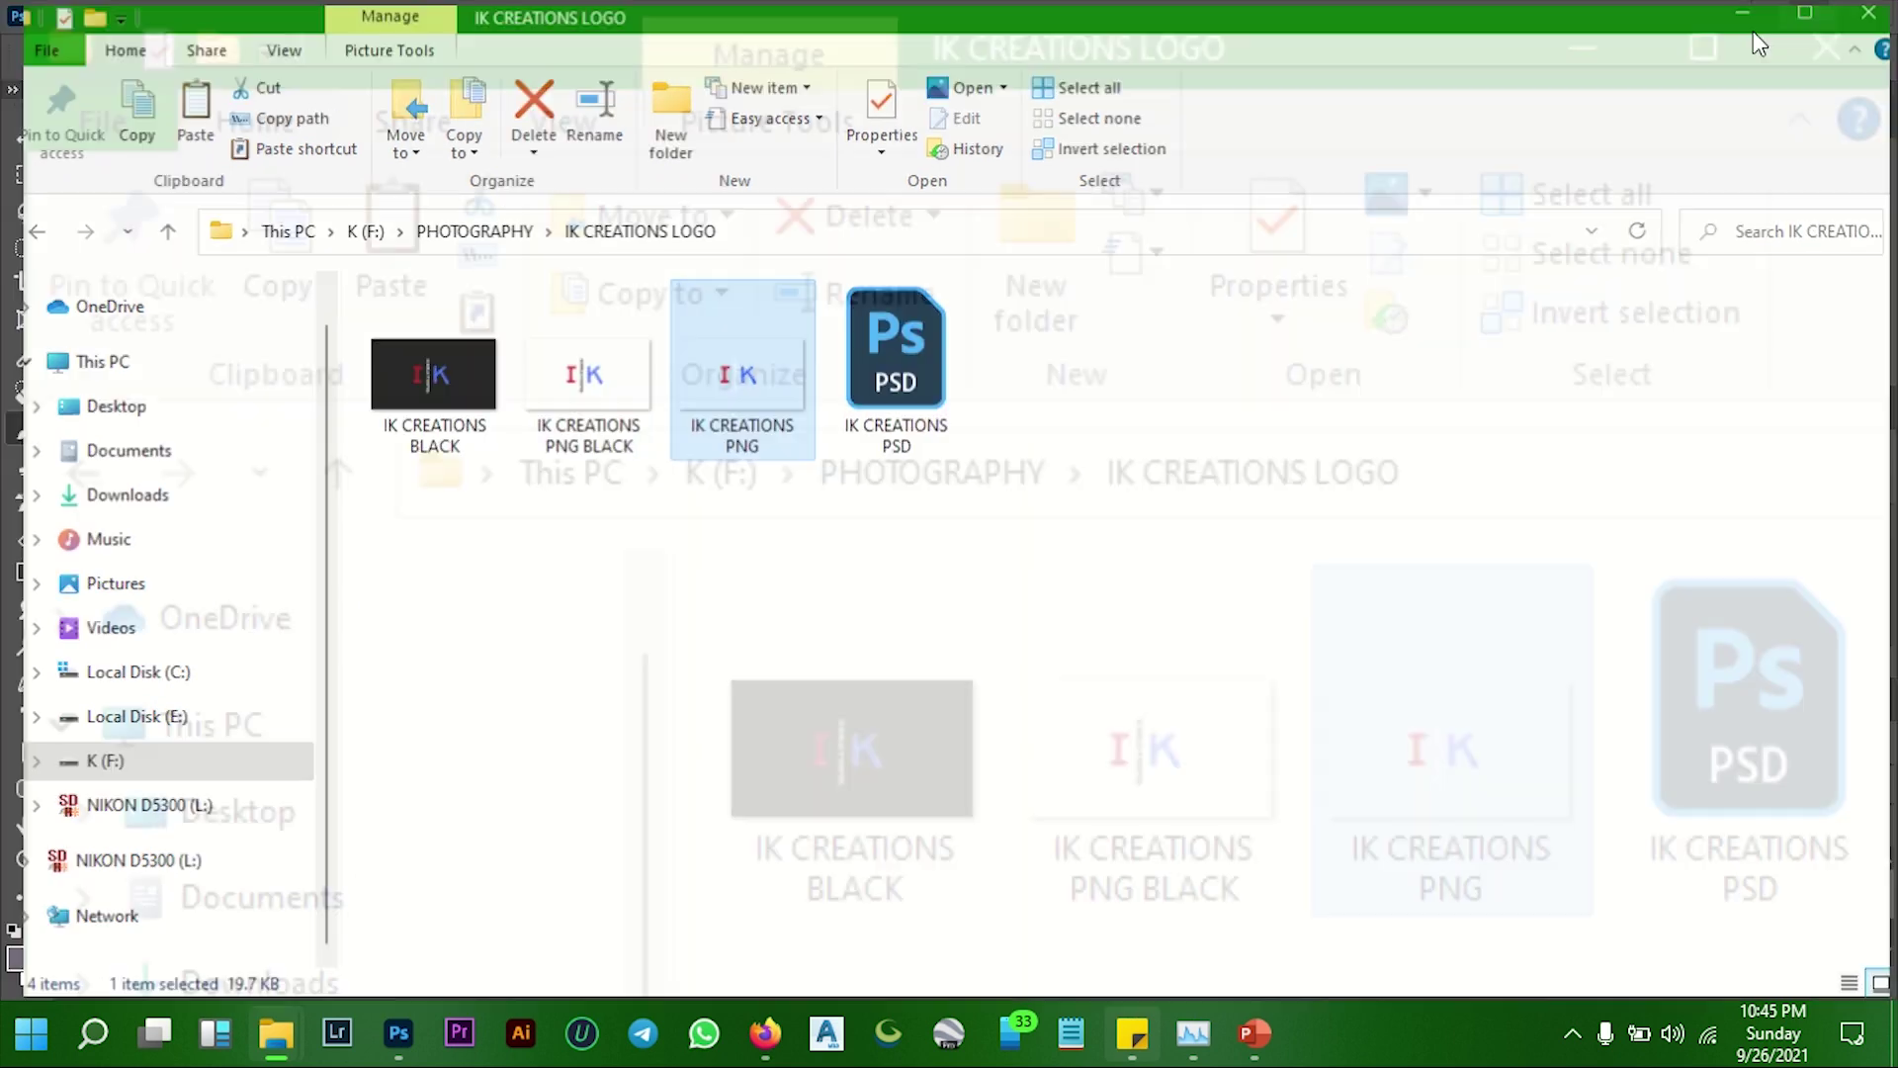
Place the IK CREATIONS PNG logo on the portrait at about 15% in the lower left
{"action": "left_click_drag", "start_coordinate": [1445, 550], "coordinate": [625, 617]}
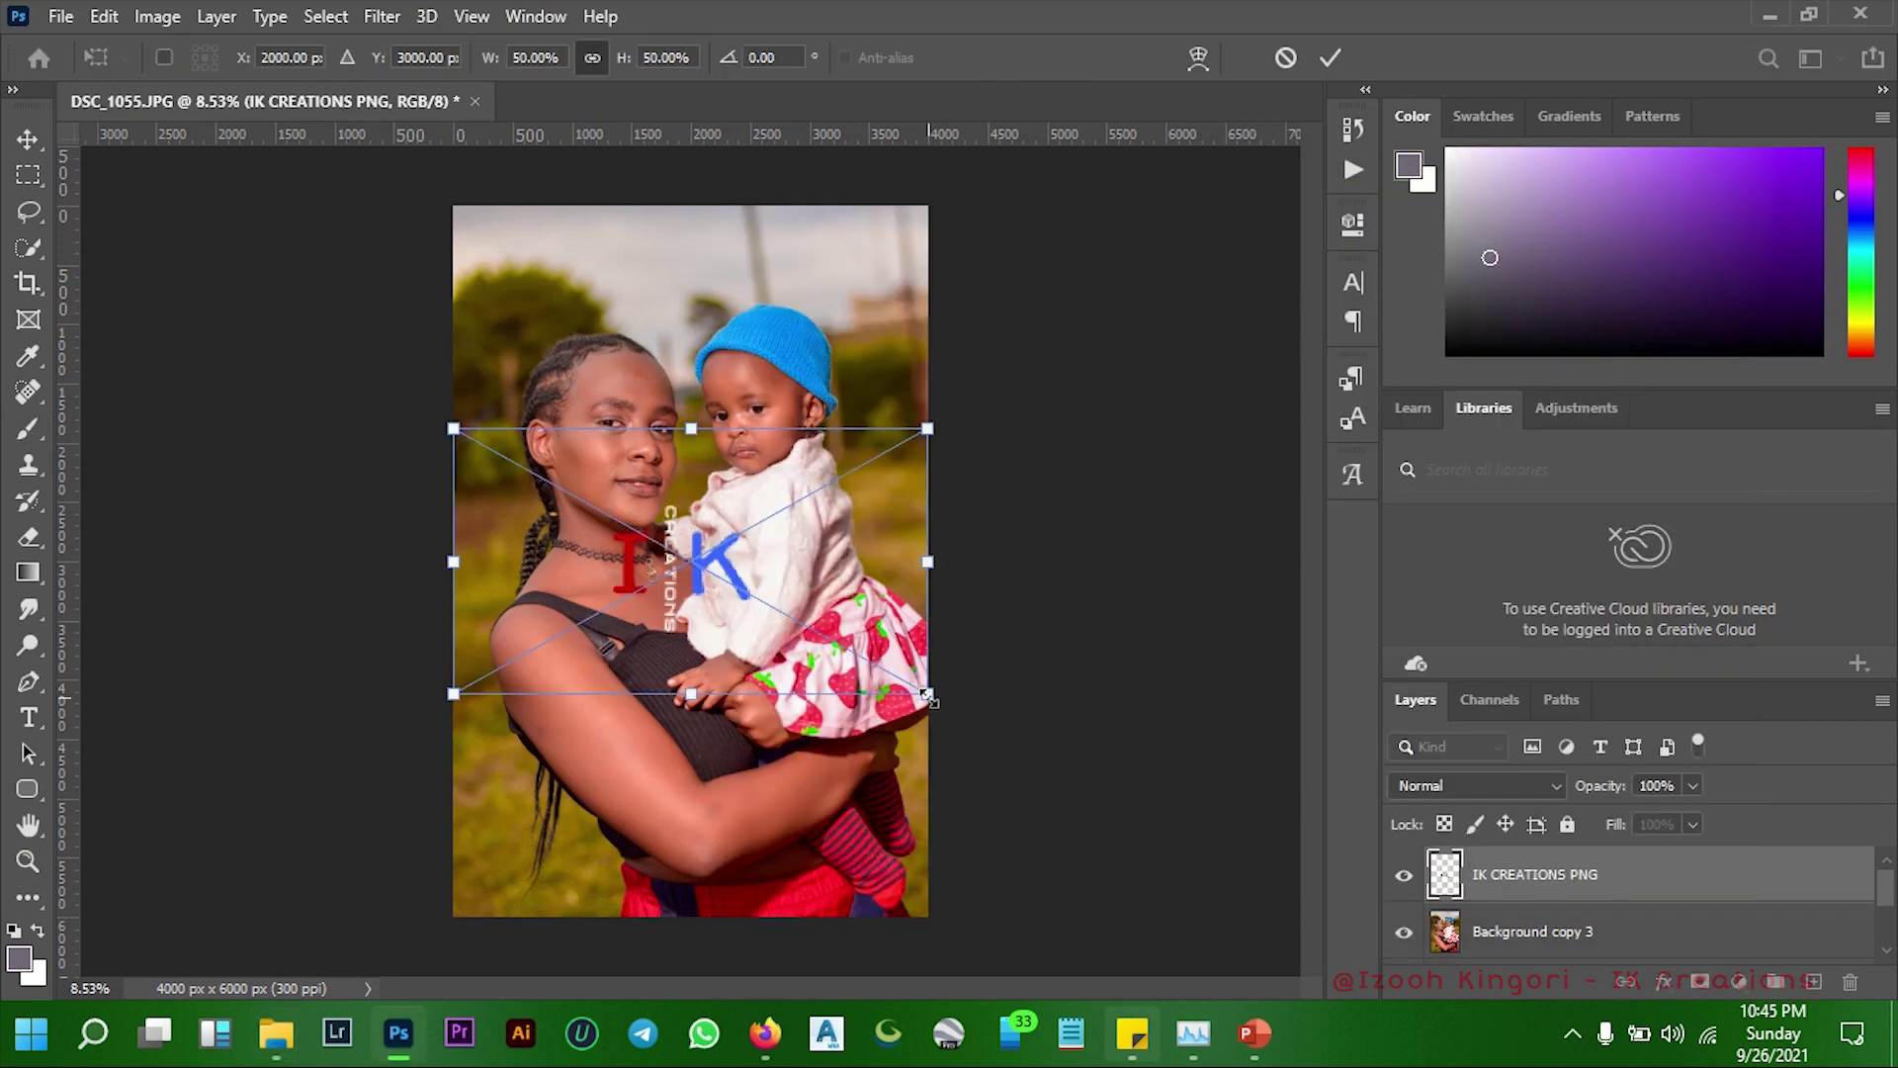
{"action": "mouse_move", "coordinate": [927, 695]}
{"action": "left_mouse_down"}
{"action": "mouse_move", "coordinate": [594, 507]}
{"action": "mouse_move", "coordinate": [652, 621]}
{"action": "mouse_move", "coordinate": [469, 714]}
{"action": "left_mouse_up"}
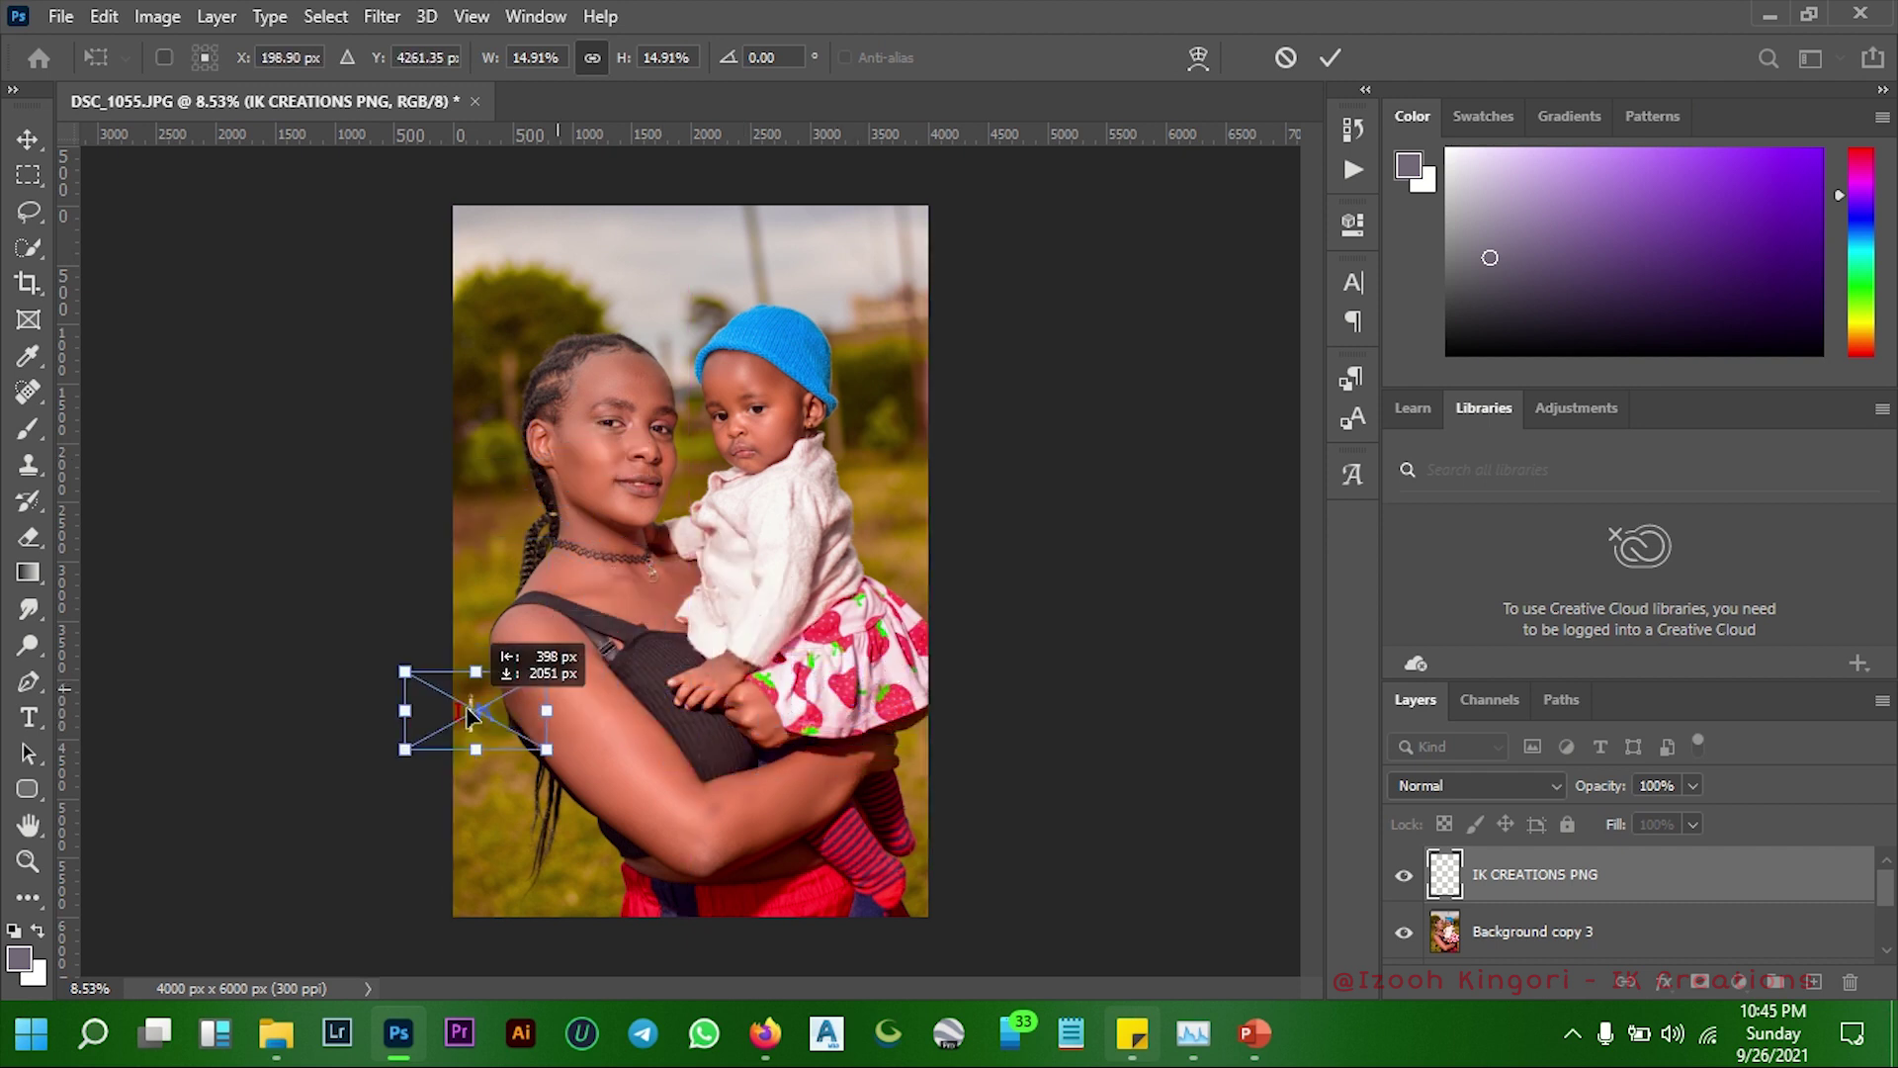
{"action": "left_click_drag", "start_coordinate": [468, 714], "coordinate": [497, 768]}
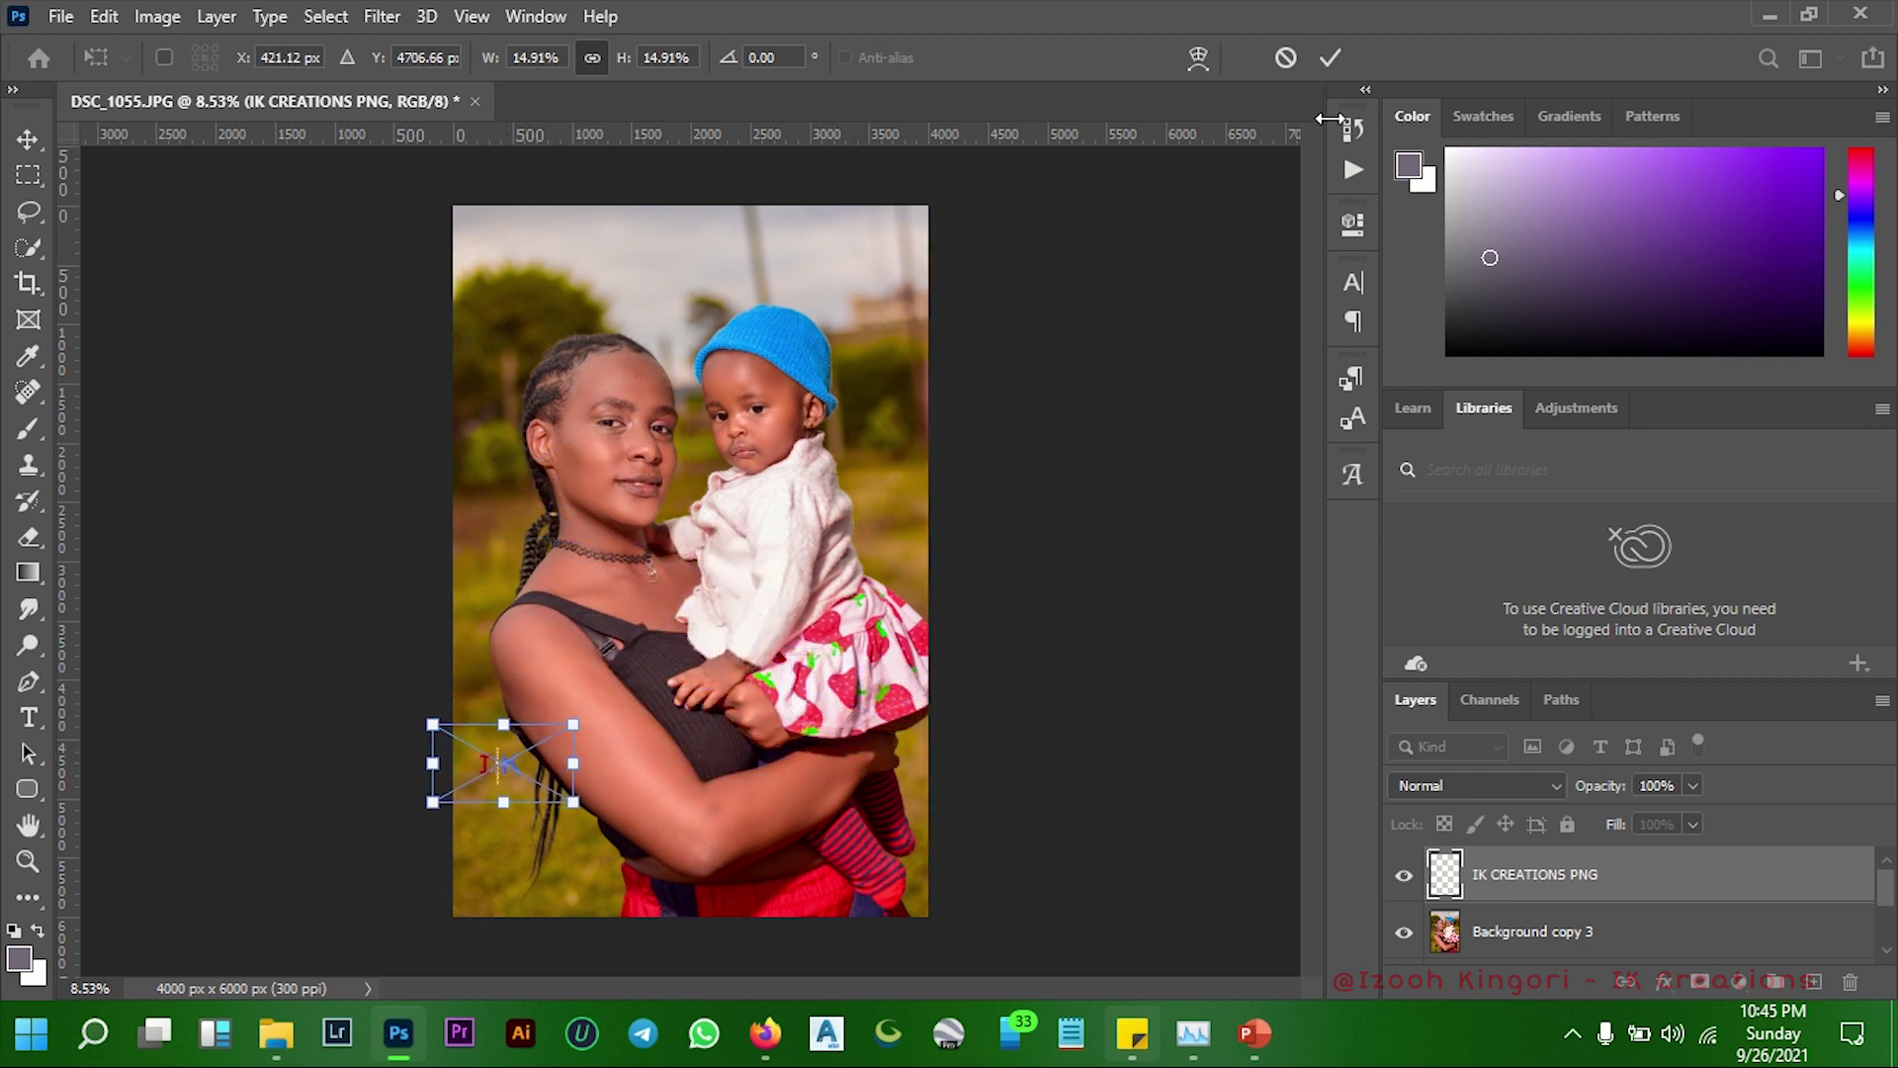
{"action": "left_click", "coordinate": [1325, 59]}
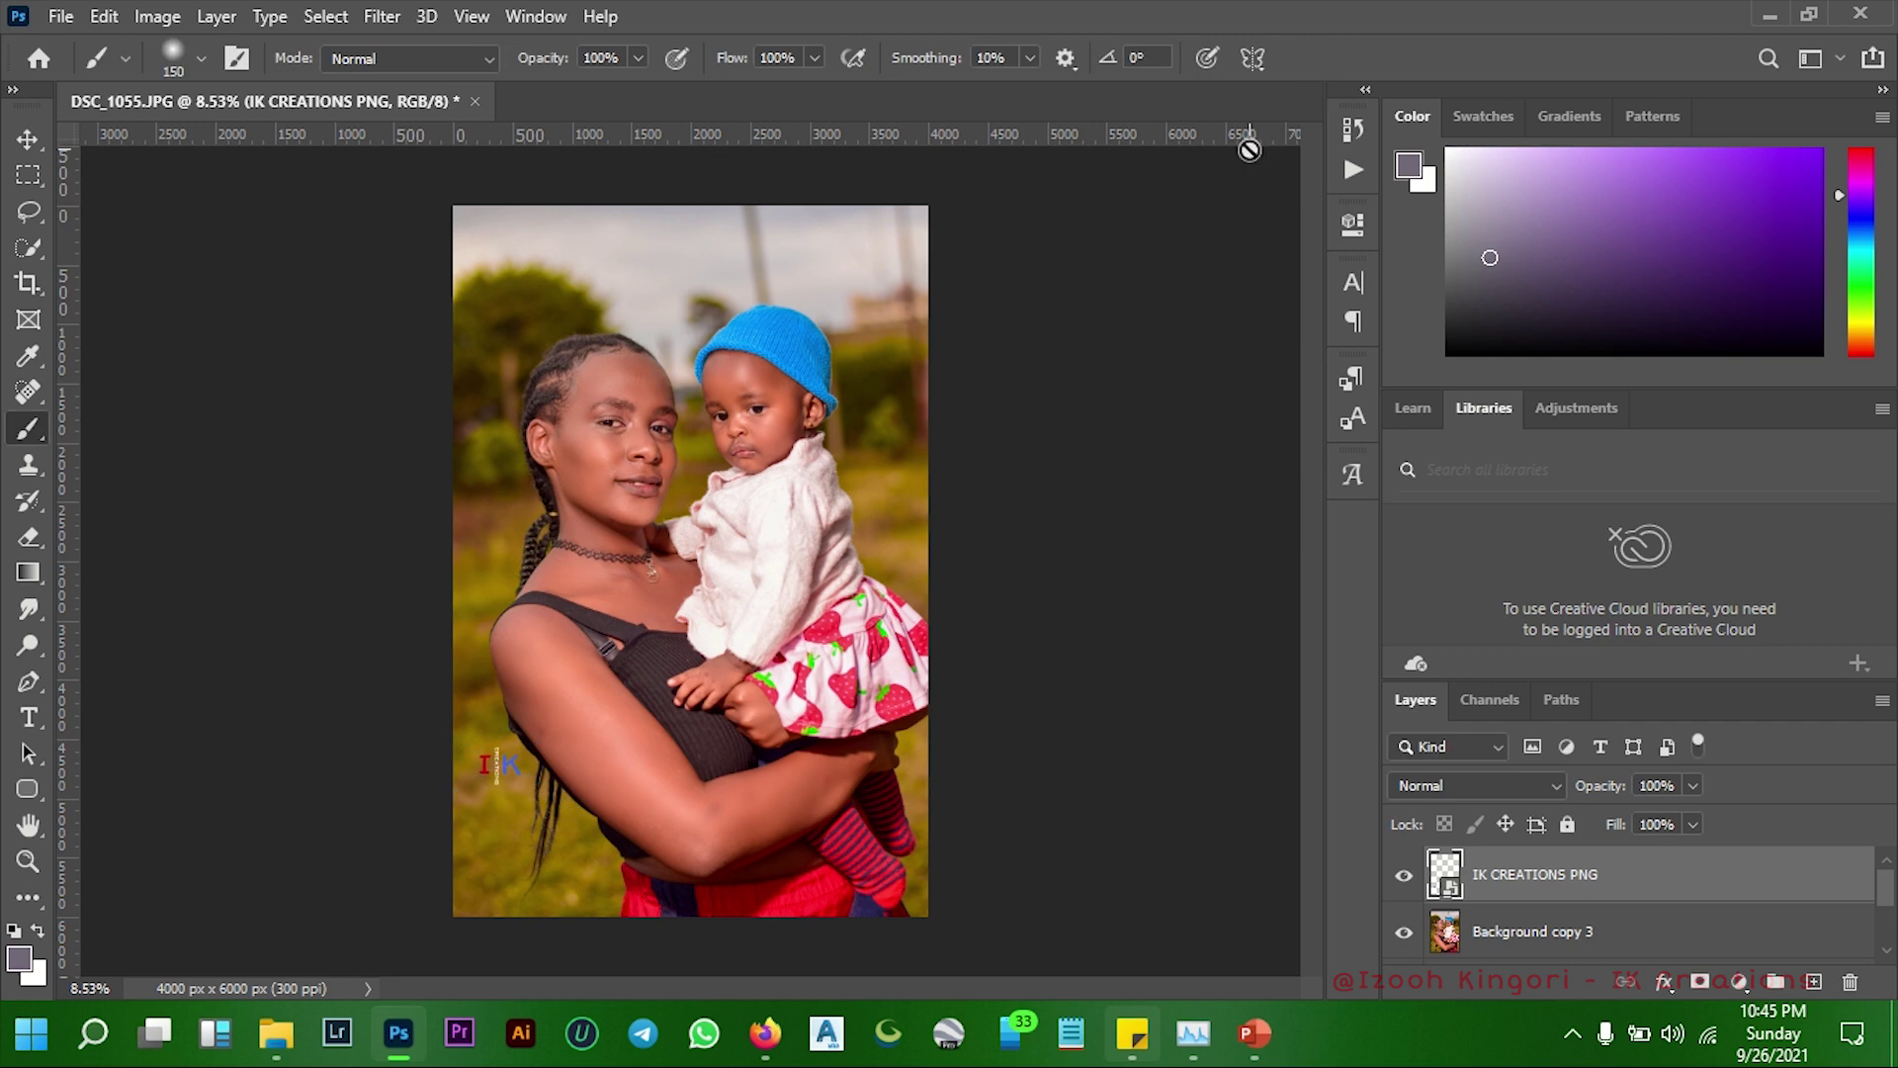
{"action": "left_click", "coordinate": [61, 17]}
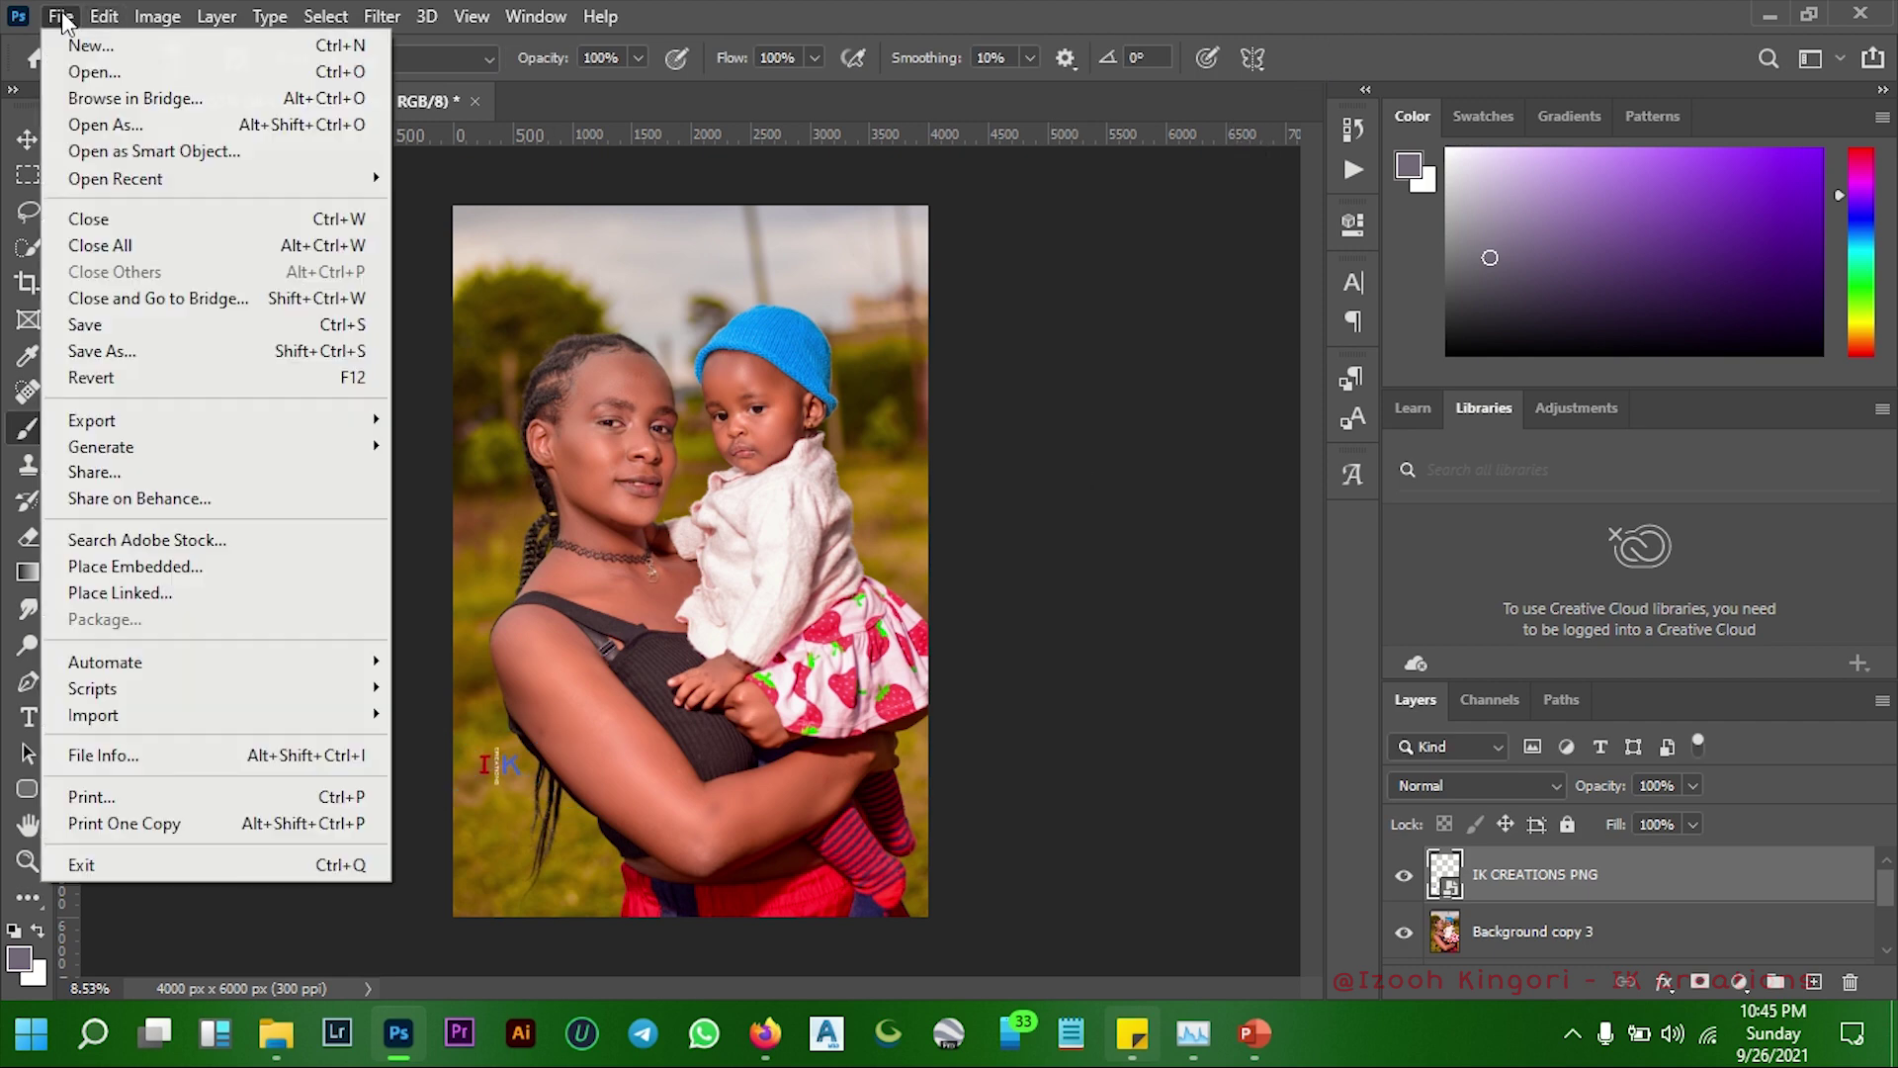
{"action": "mouse_move", "coordinate": [92, 419]}
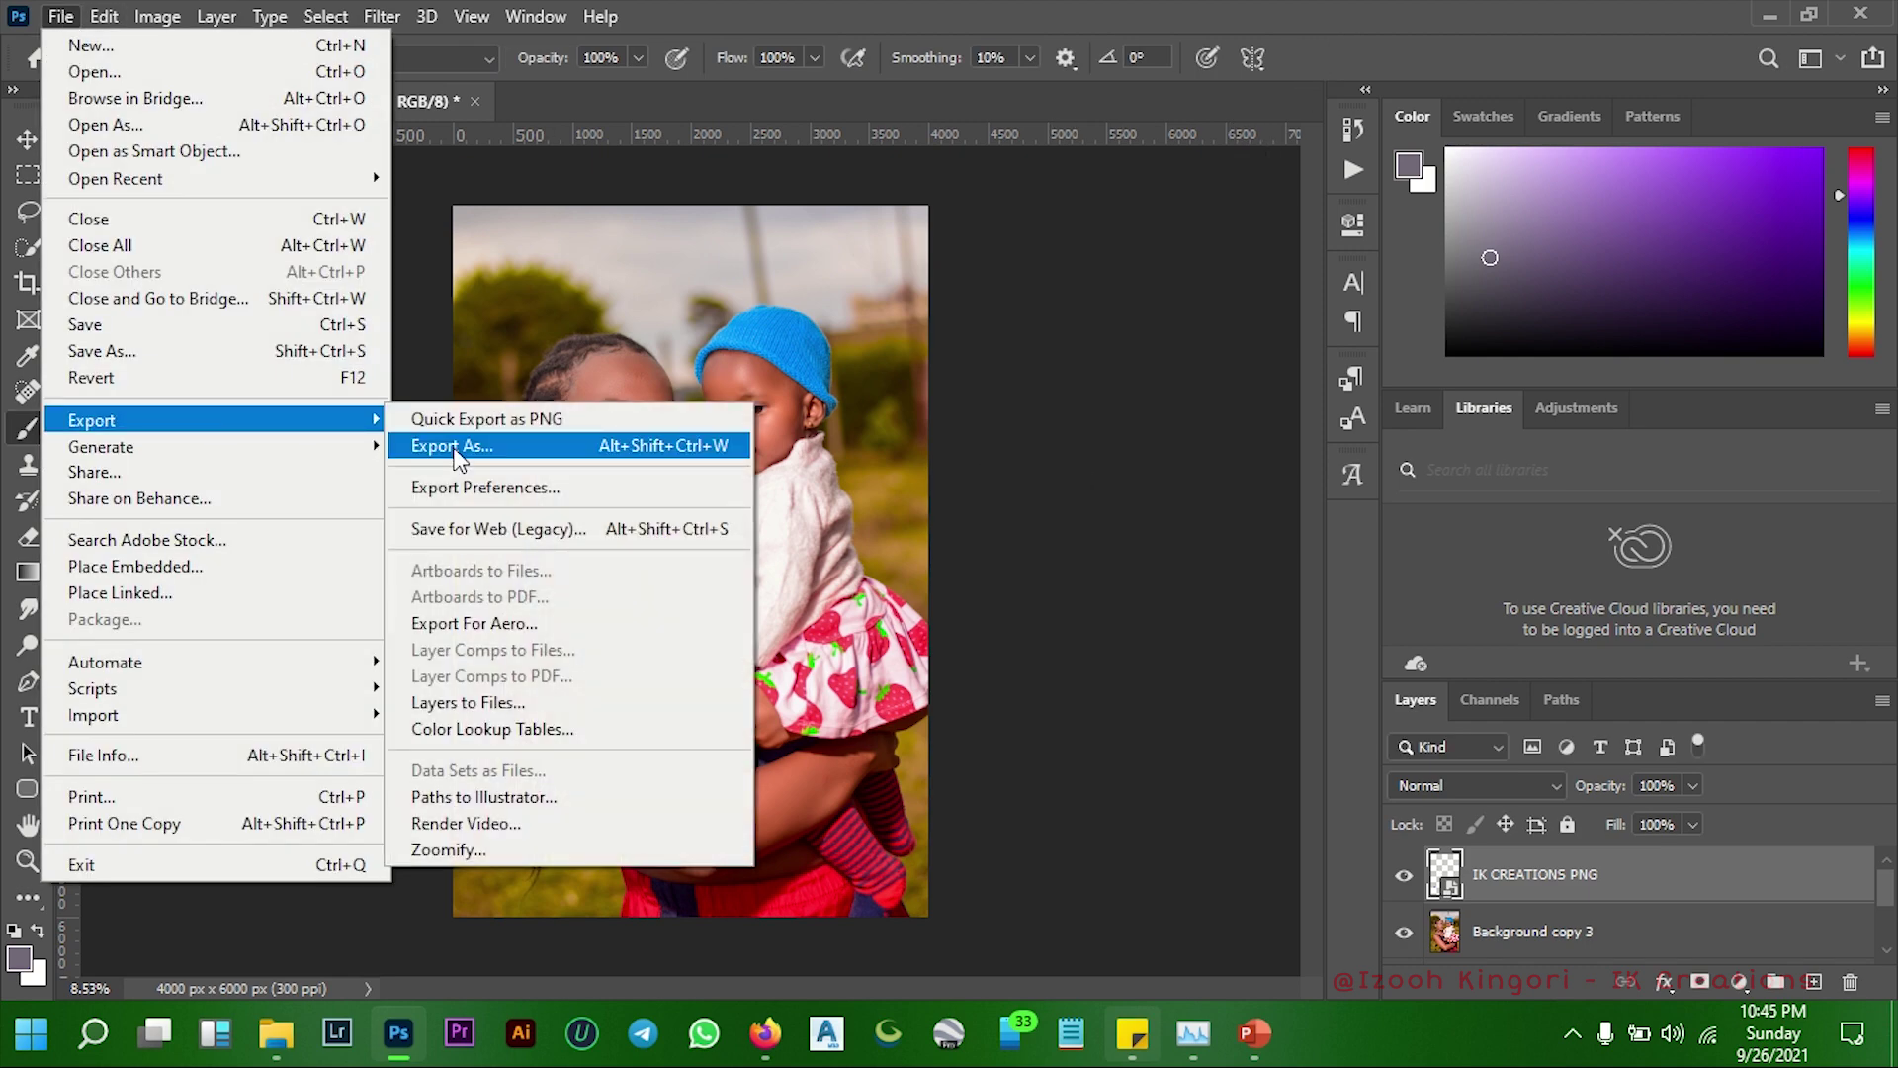
Export the portrait as a 100% JPG named 'DSC_1055 edited' to the Desktop
{"action": "left_click", "coordinate": [456, 446]}
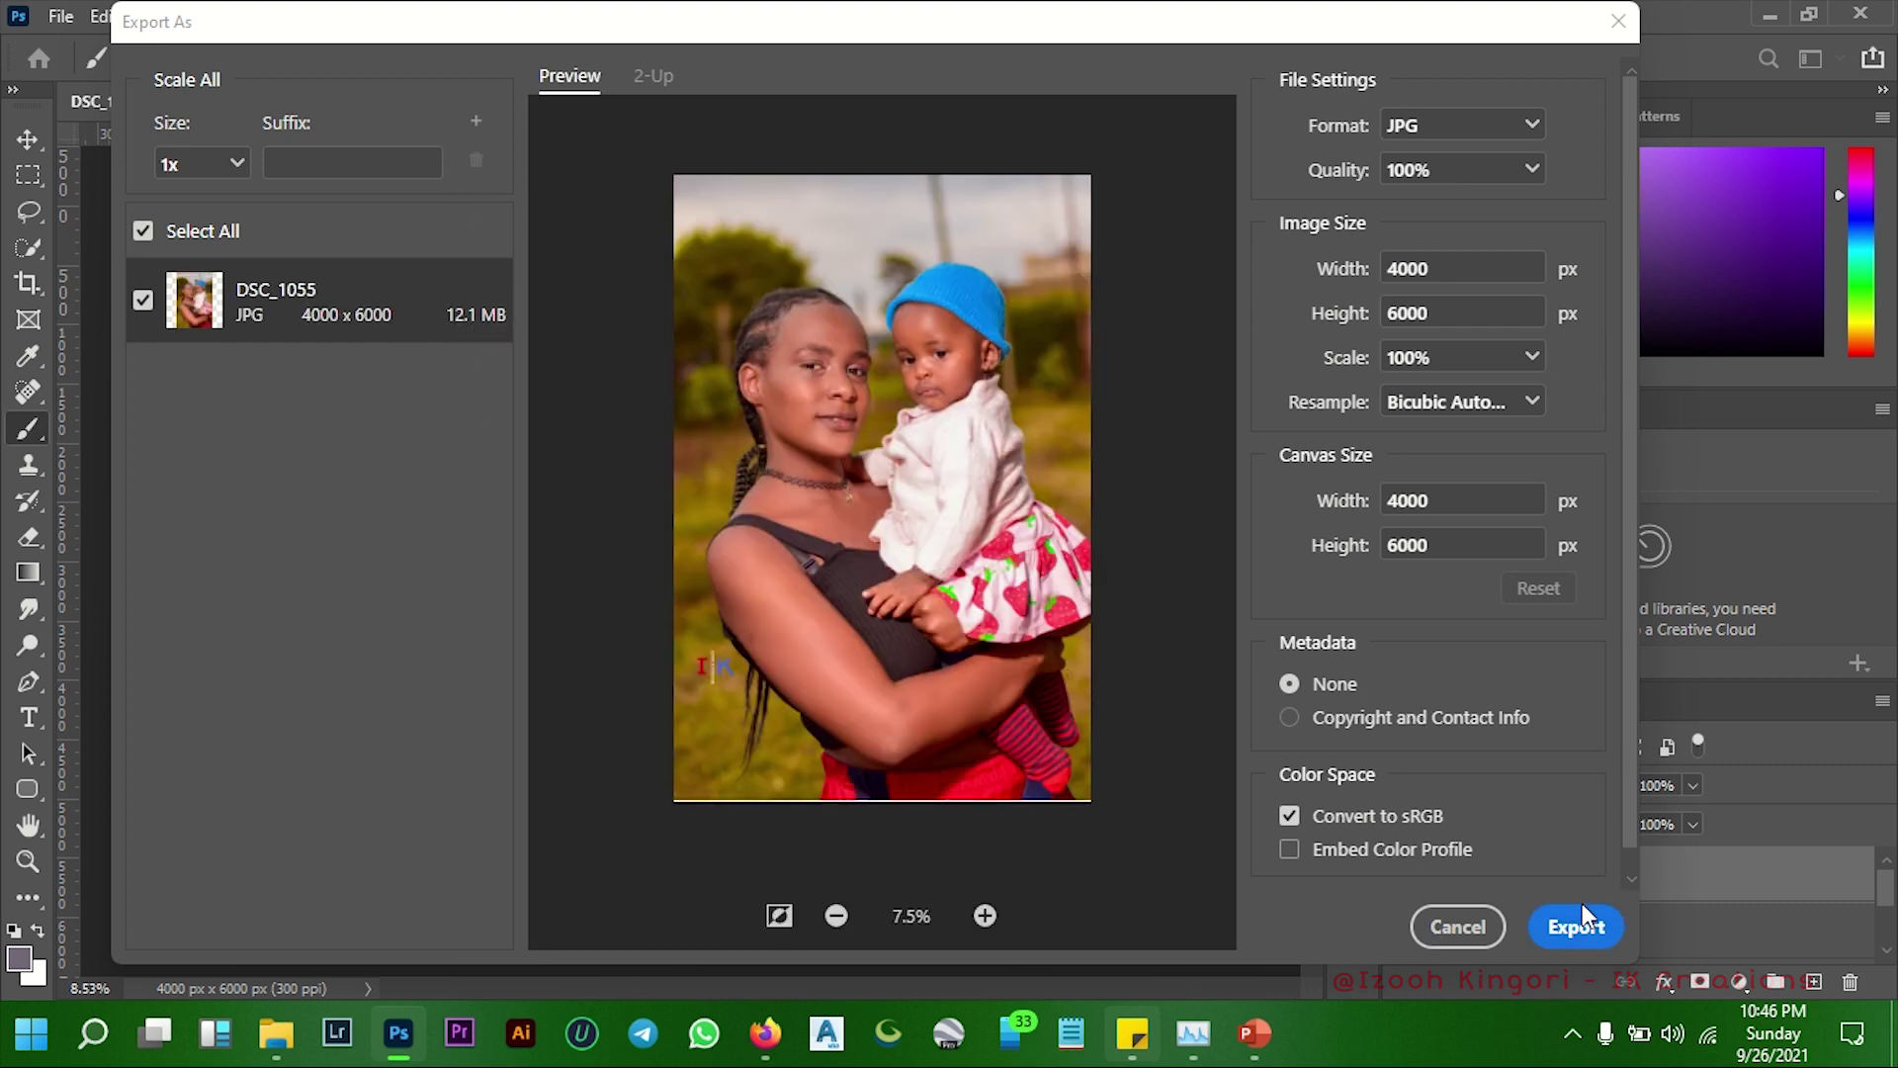
{"action": "left_click", "coordinate": [1575, 929]}
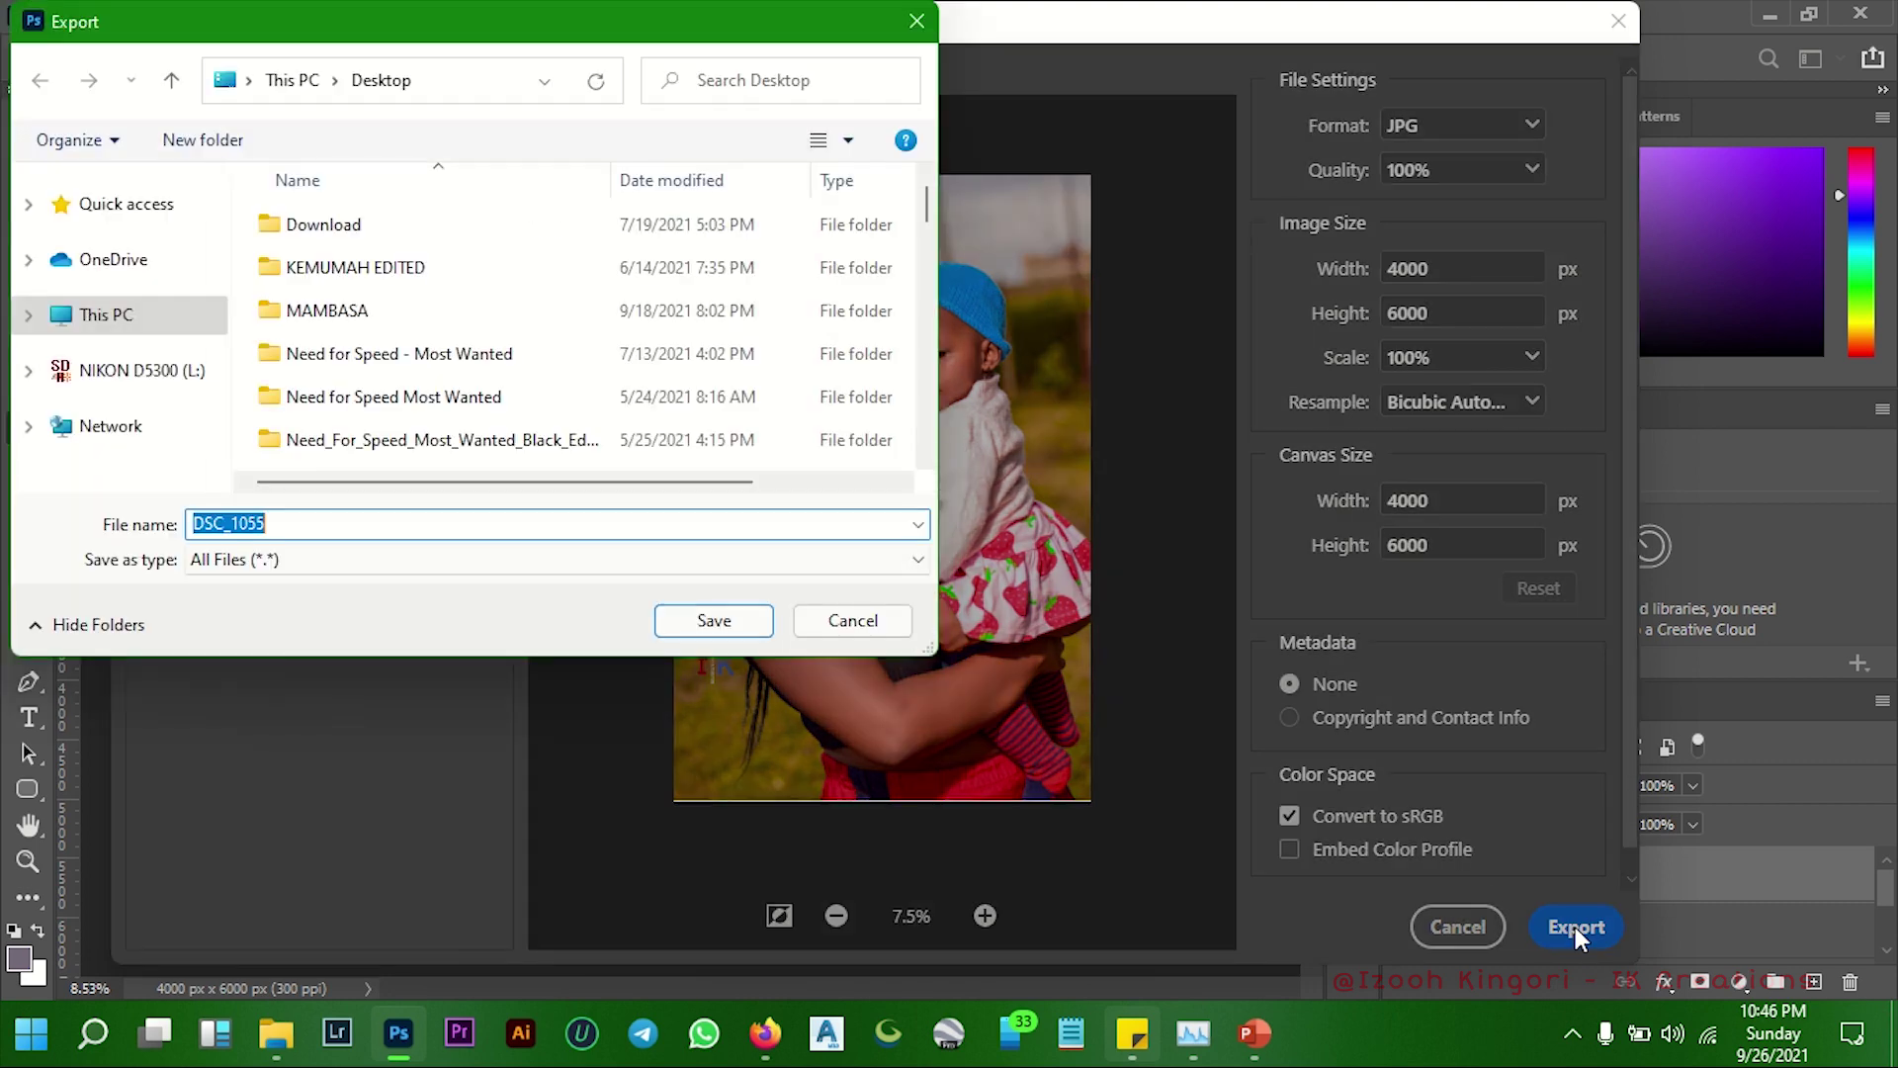
{"action": "left_click", "coordinate": [315, 532]}
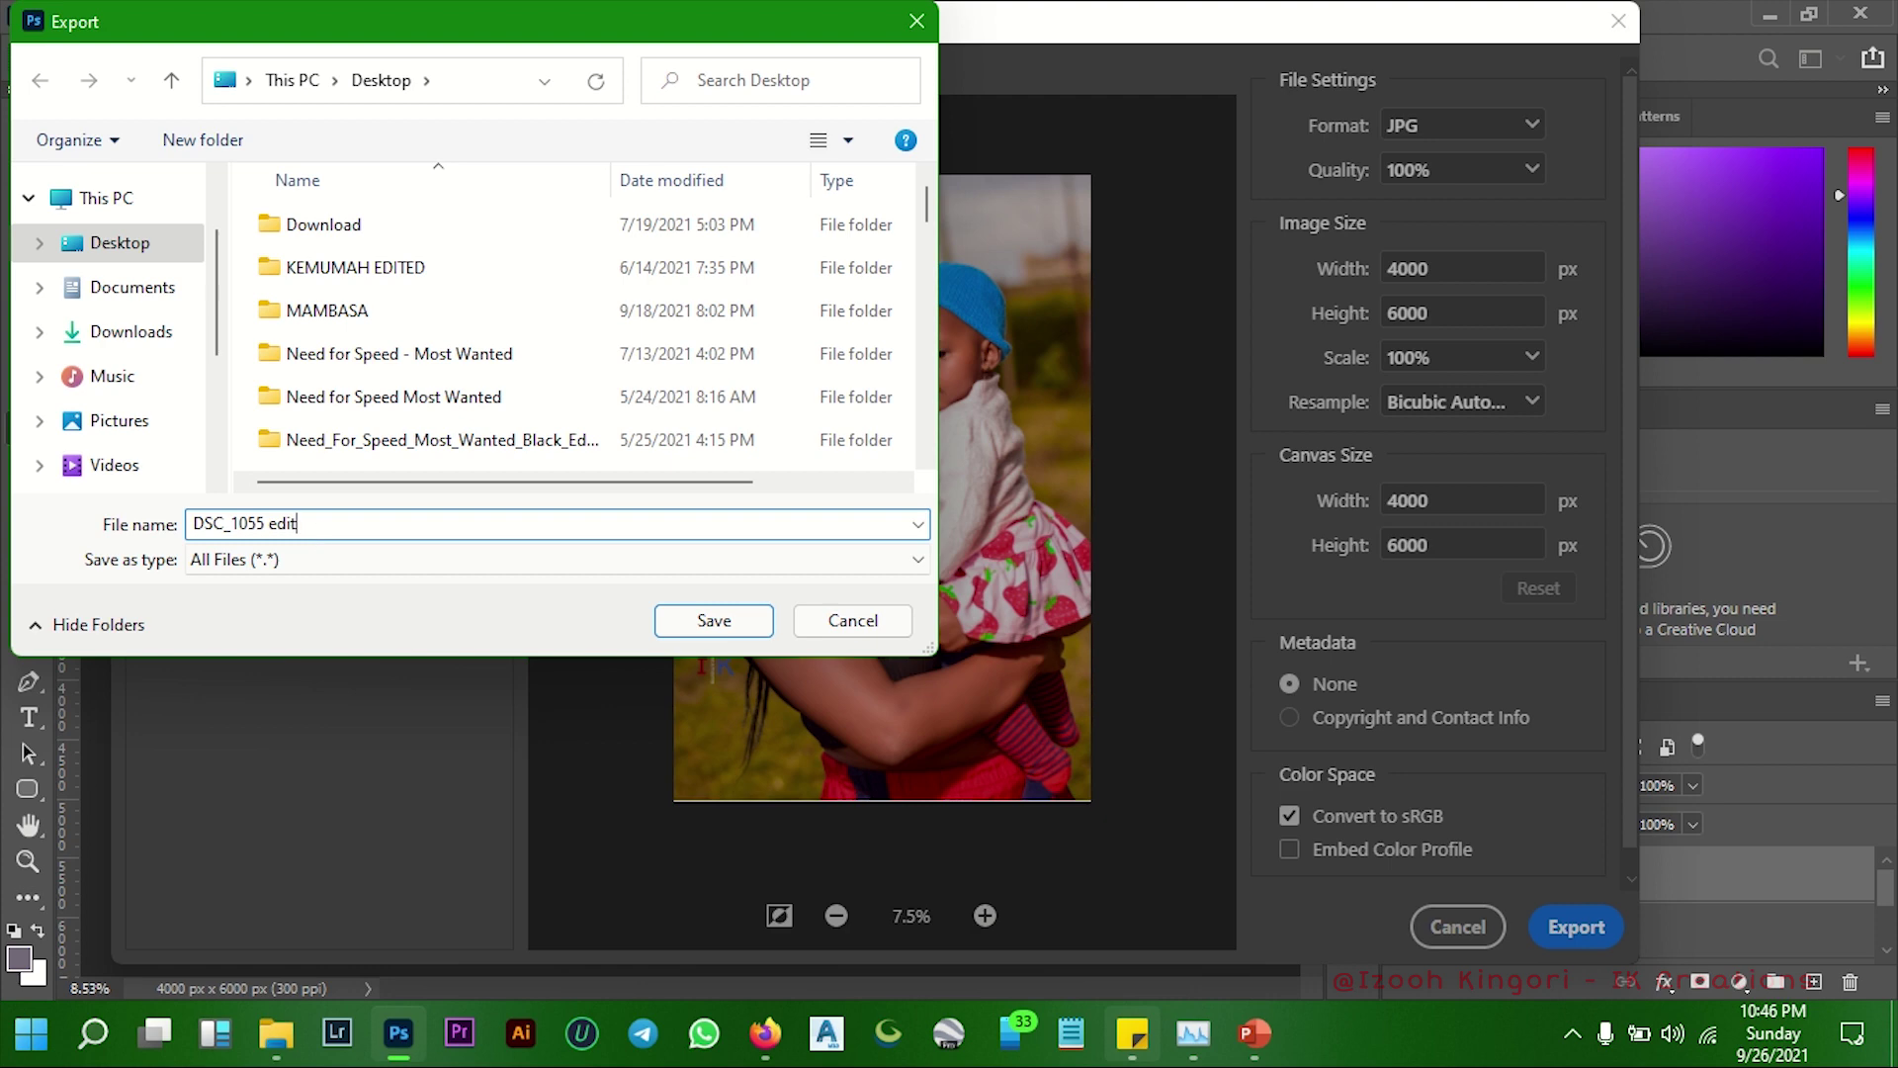
{"action": "type", "text": "ed"}
{"action": "left_click", "coordinate": [696, 623]}
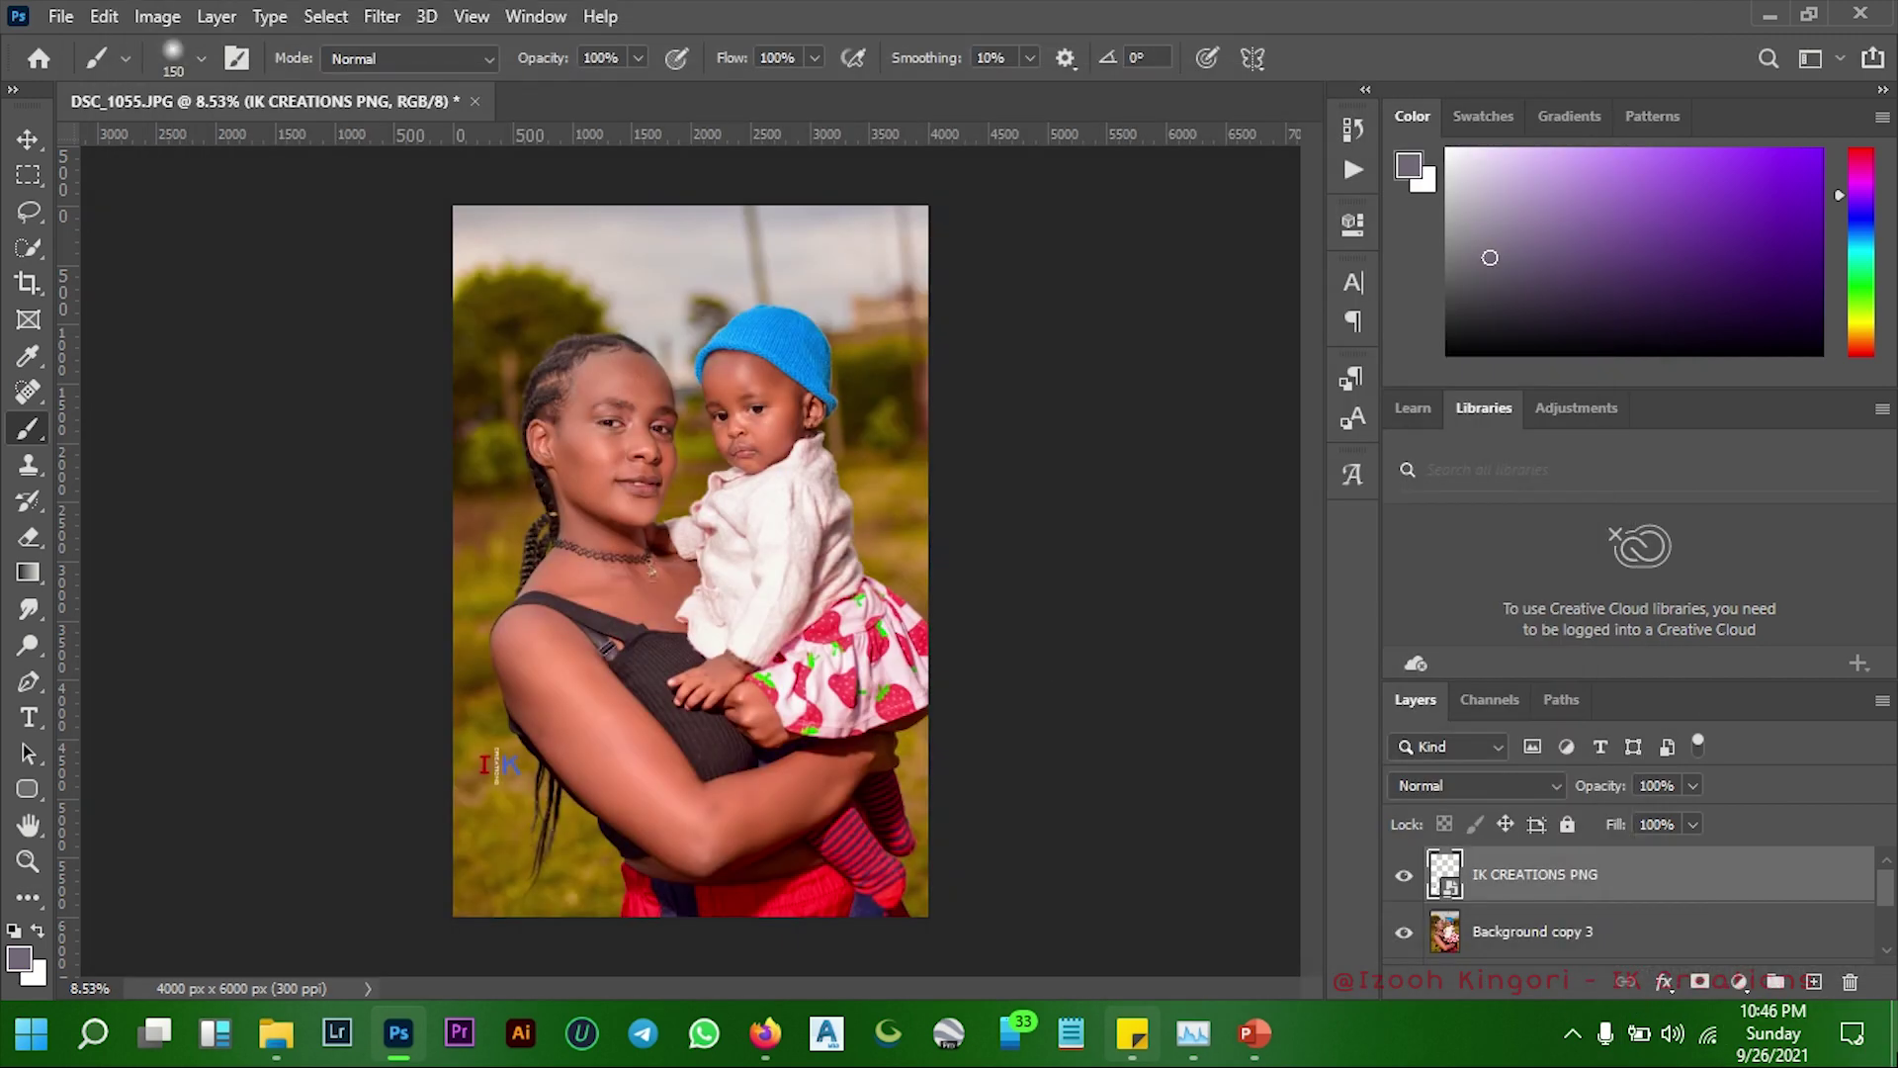
{"action": "left_click", "coordinate": [1770, 14]}
{"action": "mouse_move", "coordinate": [880, 569]}
{"action": "left_mouse_down"}
{"action": "mouse_move", "coordinate": [1689, 166]}
{"action": "mouse_move", "coordinate": [1707, 188]}
{"action": "left_mouse_up"}
View DSC_1055 edited.jpg in Photos, flip to the original DSC_1055.JPG and back, and zoom
{"action": "double_click", "coordinate": [1707, 175]}
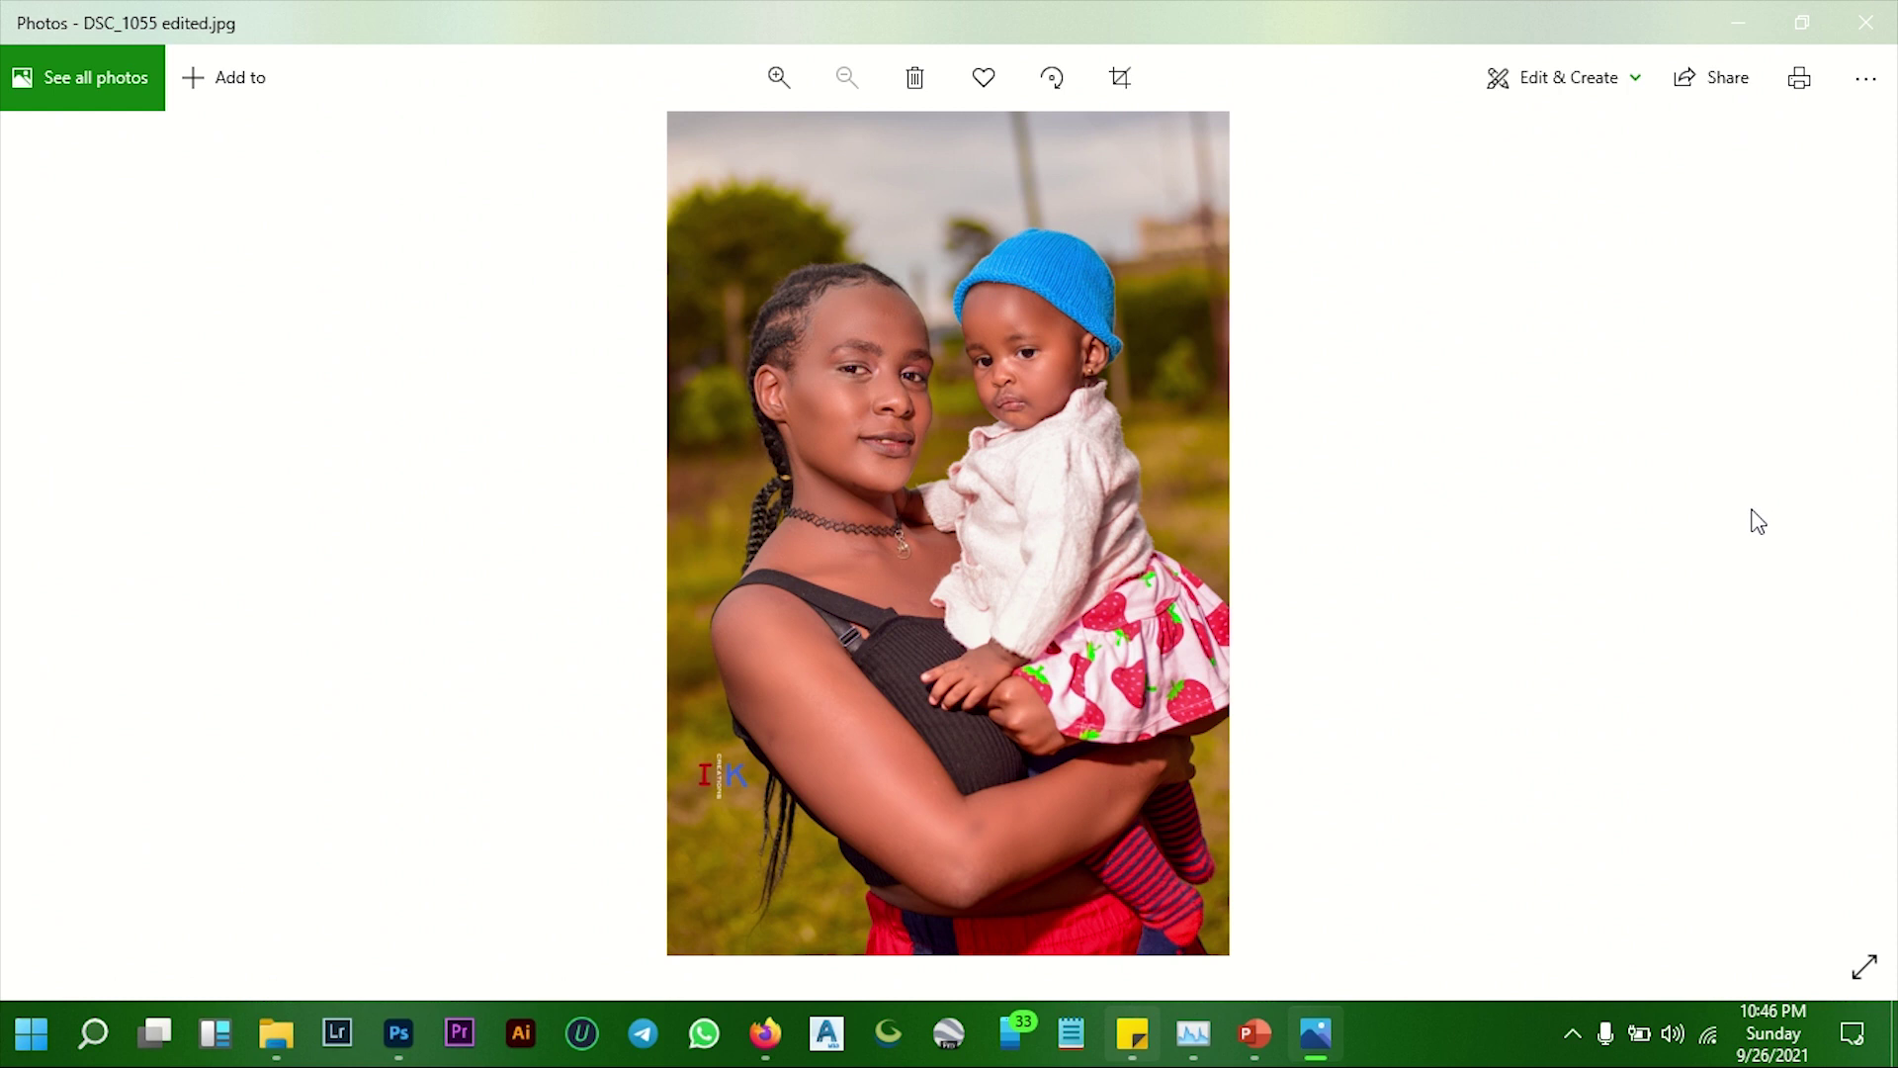
{"action": "left_click", "coordinate": [52, 544]}
{"action": "left_click", "coordinate": [57, 547]}
{"action": "scroll", "coordinate": [887, 340], "scroll_direction": "up", "scroll_amount": 5}
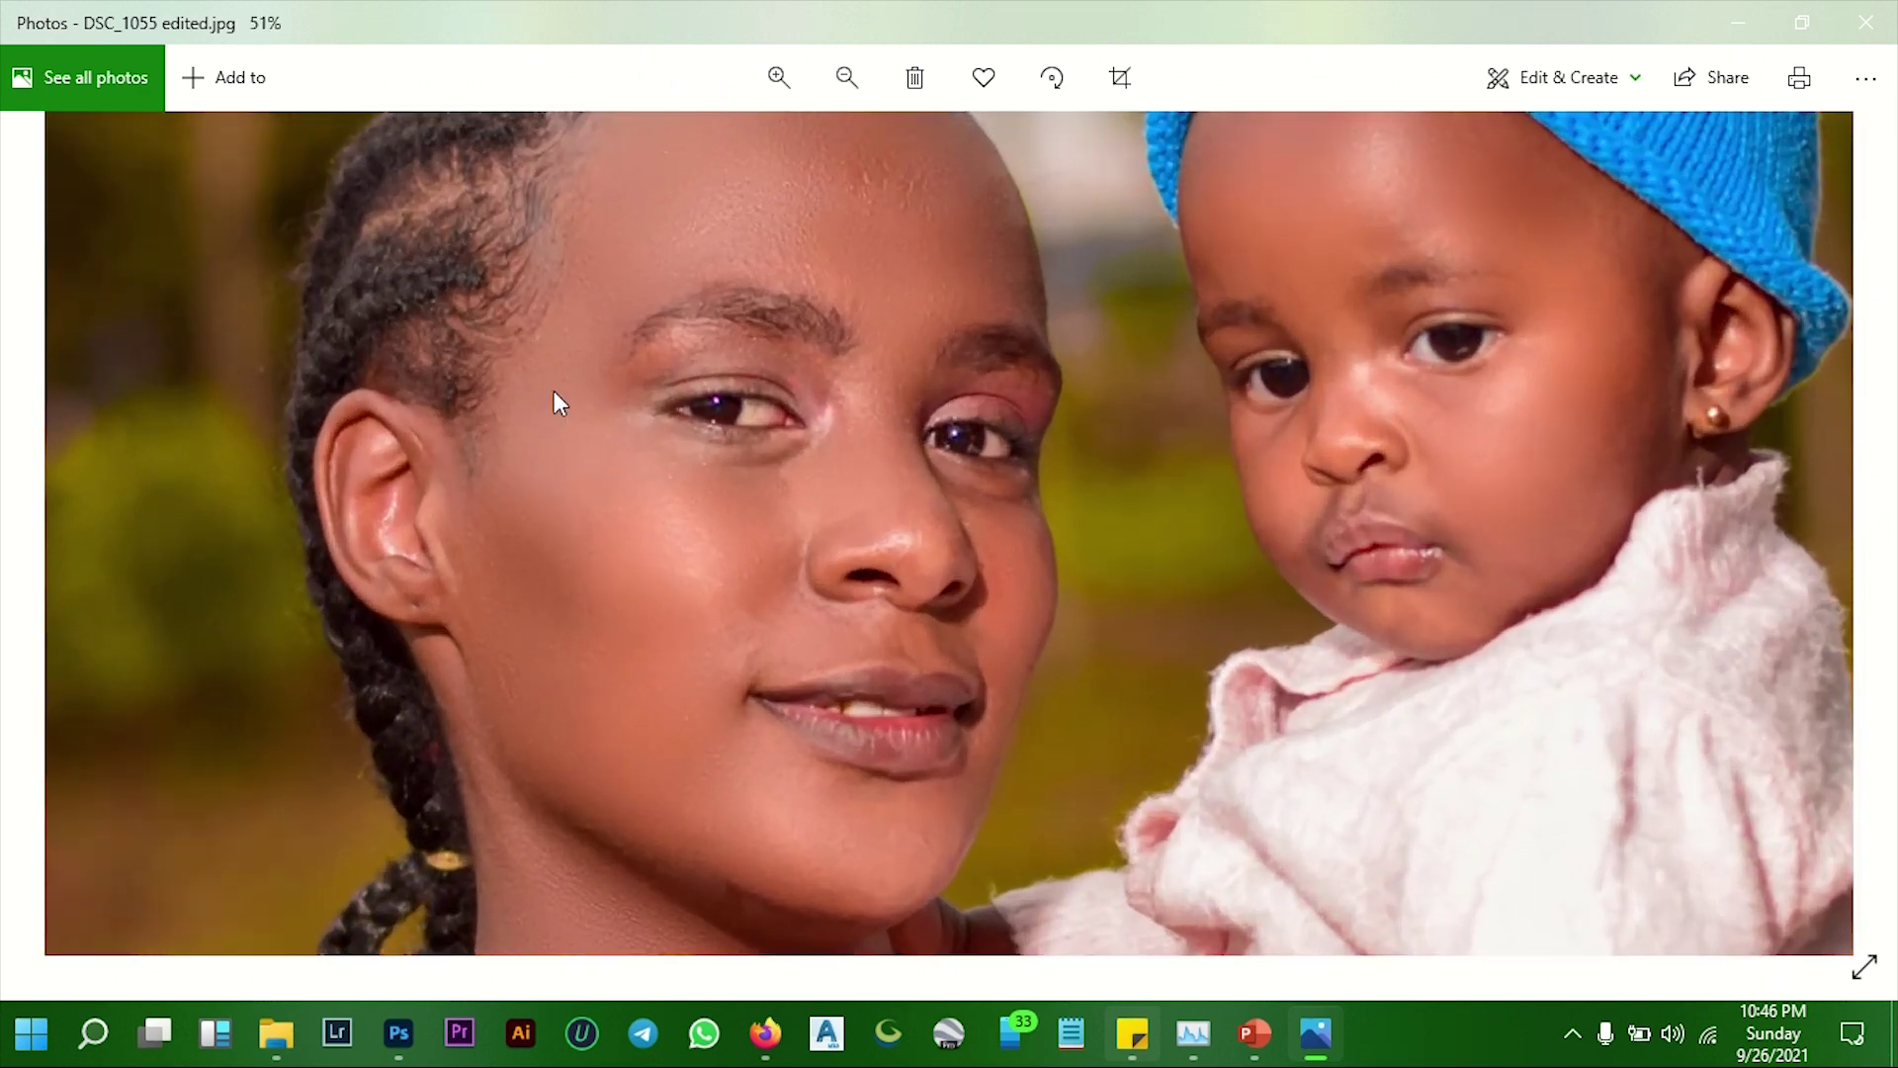
{"action": "scroll", "coordinate": [554, 390], "scroll_direction": "down", "scroll_amount": 2}
{"action": "scroll", "coordinate": [578, 546], "scroll_direction": "down", "scroll_amount": 1}
{"action": "scroll", "coordinate": [816, 471], "scroll_direction": "down", "scroll_amount": 2}
{"action": "scroll", "coordinate": [856, 378], "scroll_direction": "down", "scroll_amount": 2}
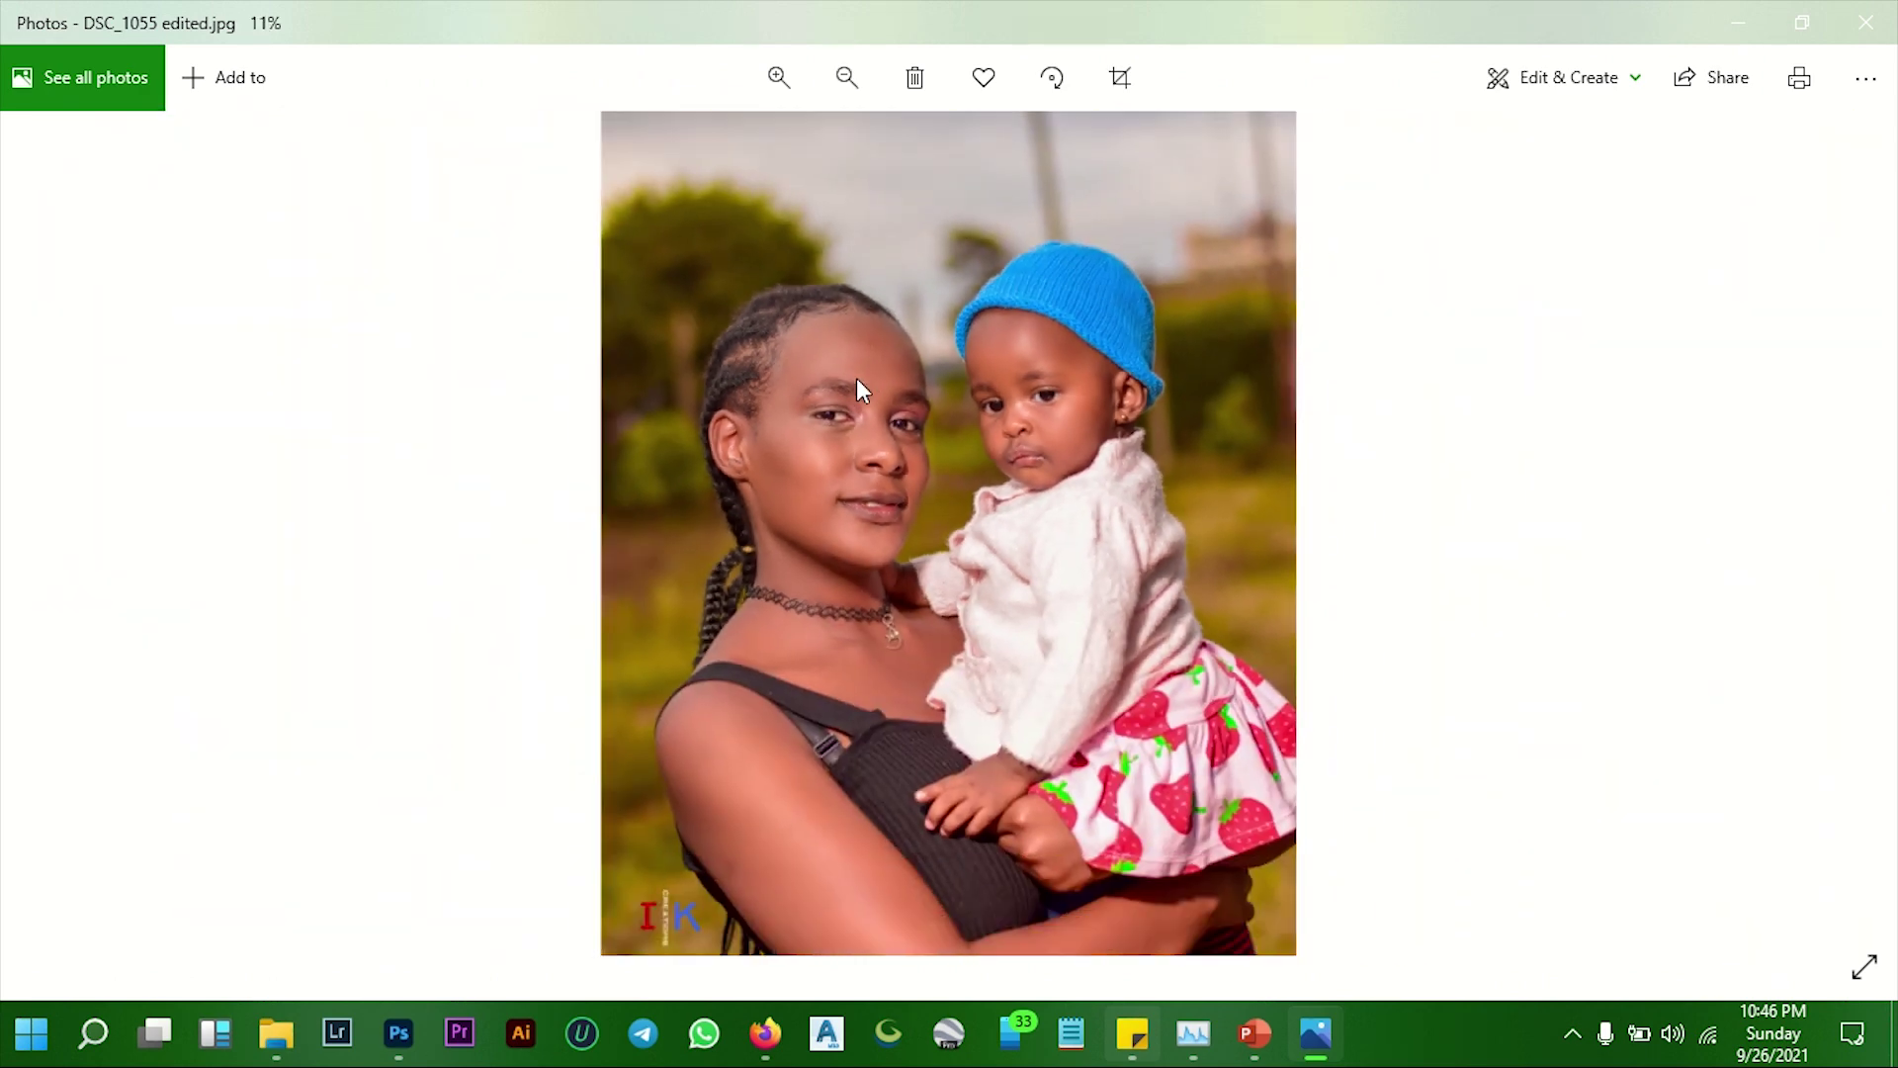
{"action": "scroll", "coordinate": [858, 387], "scroll_direction": "down", "scroll_amount": 1}
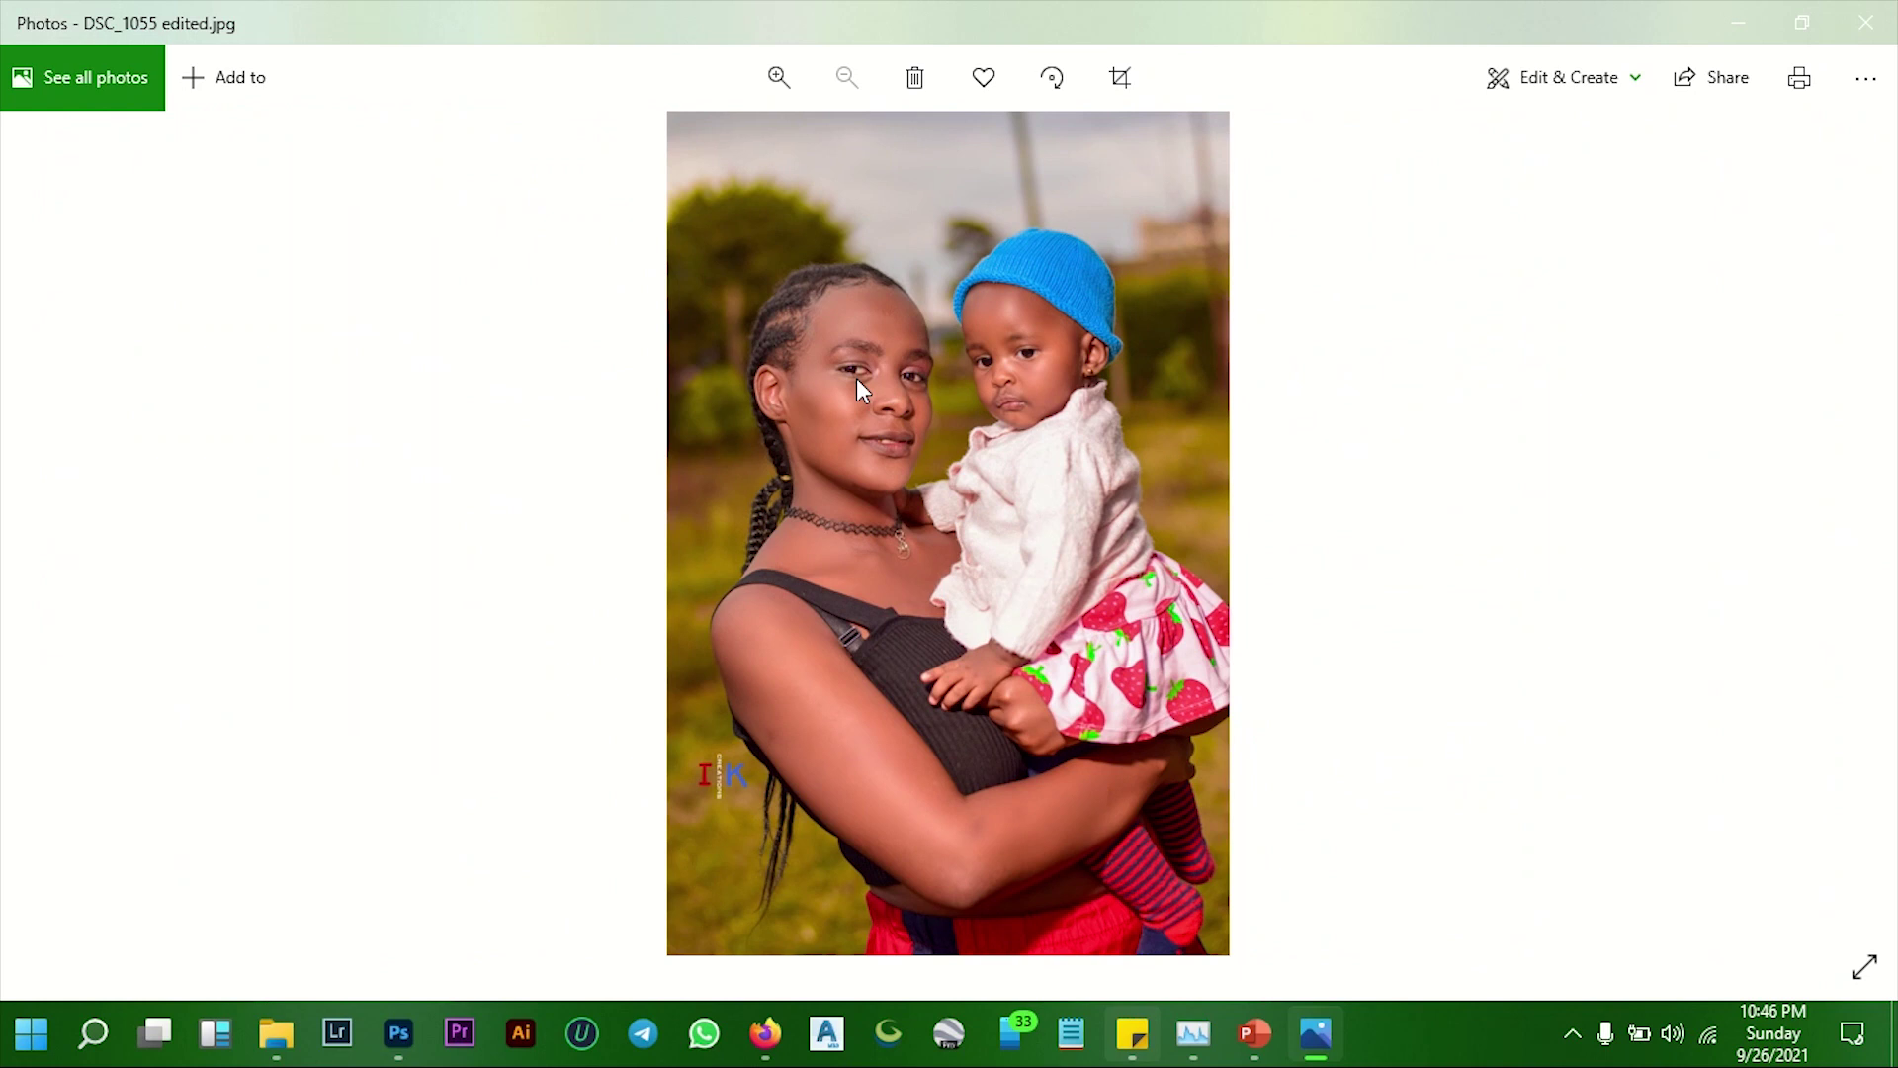